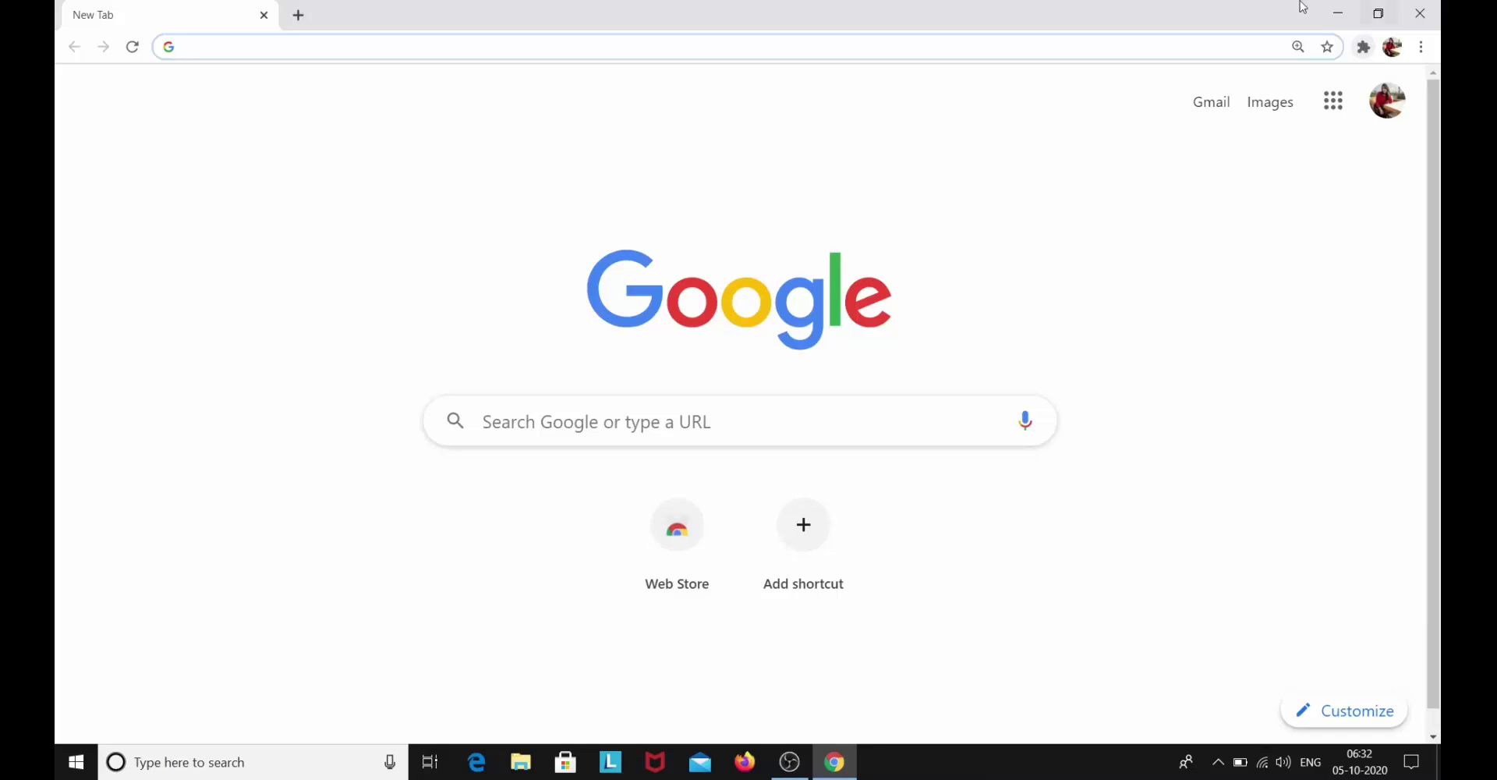
Search Google for 'intelijidea' from the Chrome address bar
text(intelijideaint)
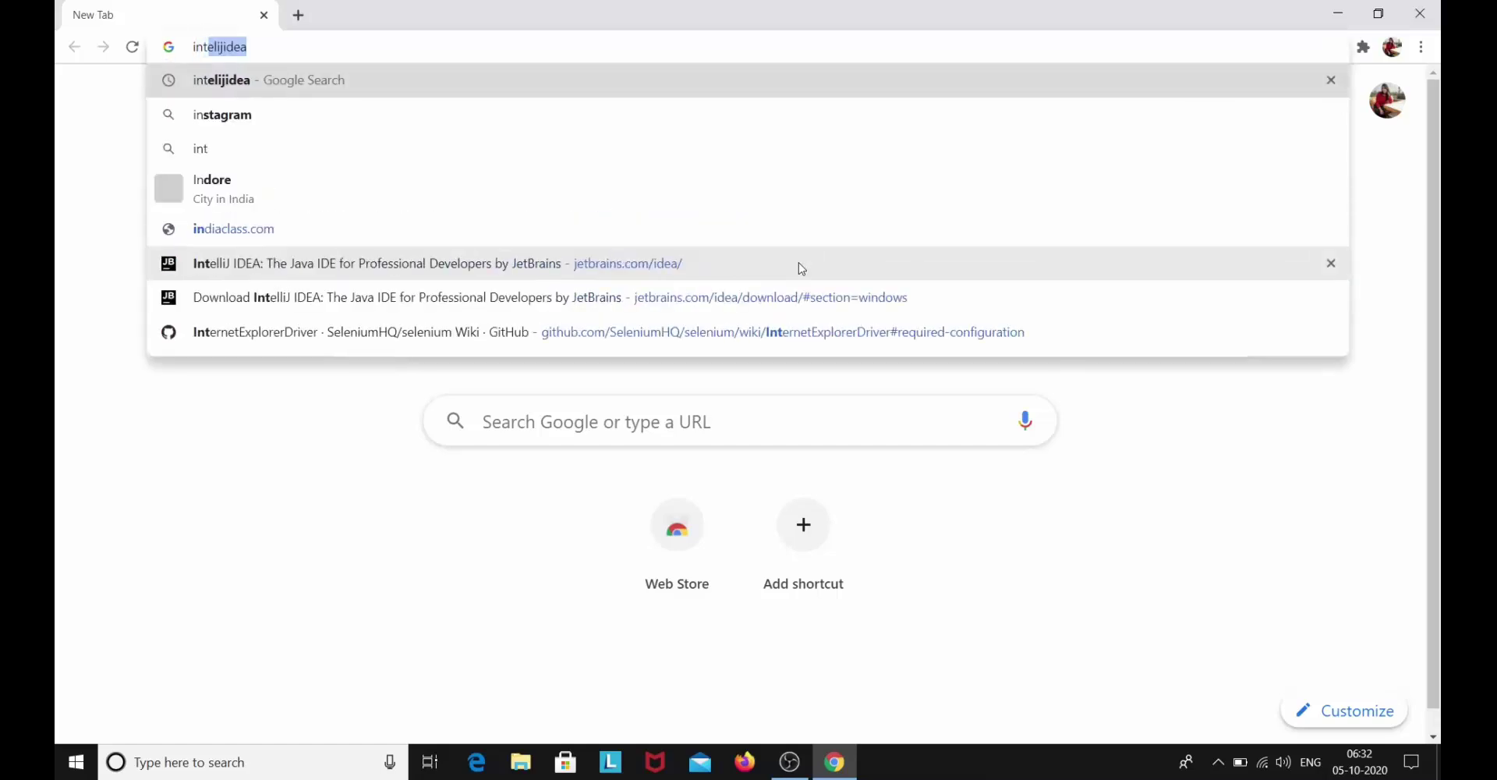
key(Return)
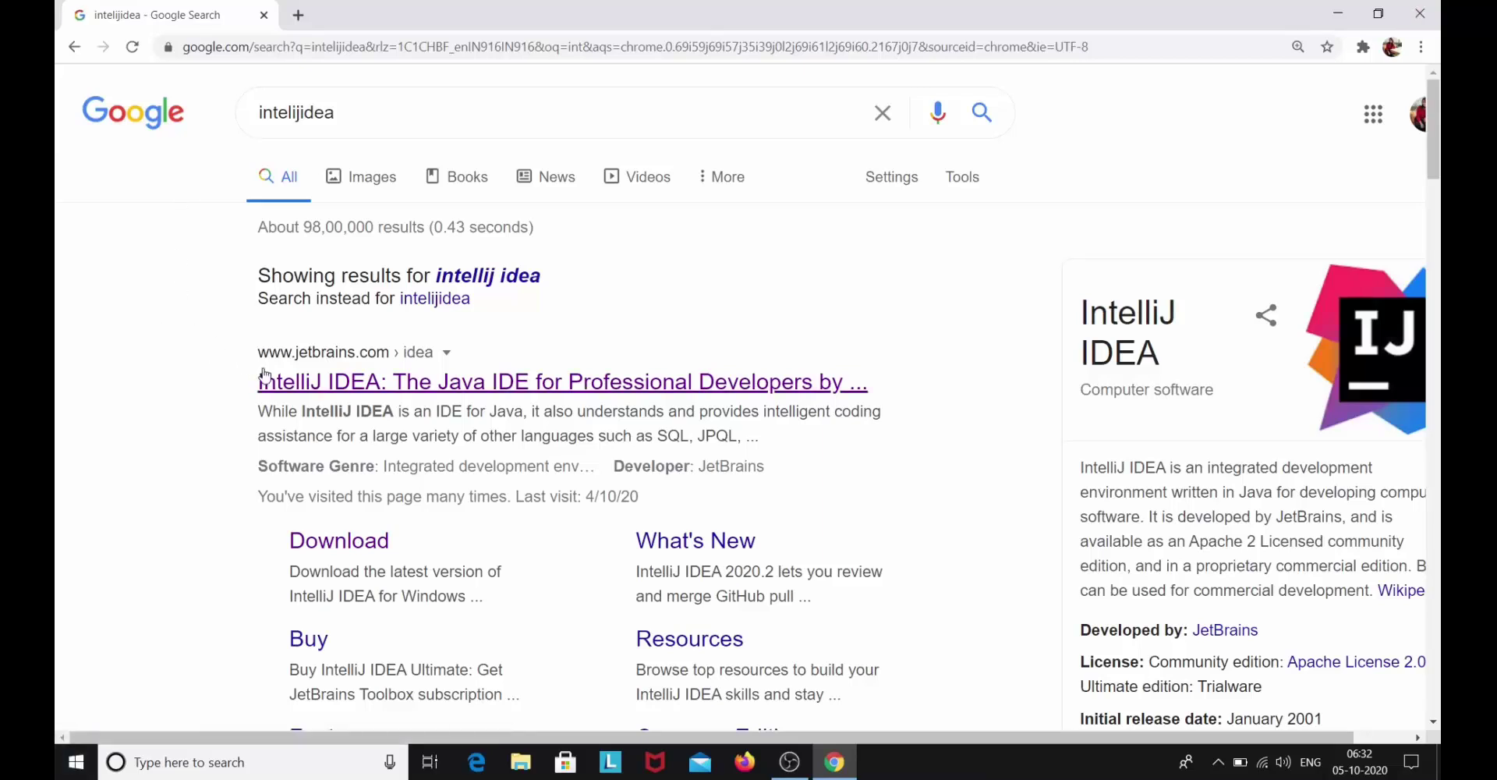
Open jetbrains.com/idea and scroll to its built-in tools and supported frameworks section
click(383, 359)
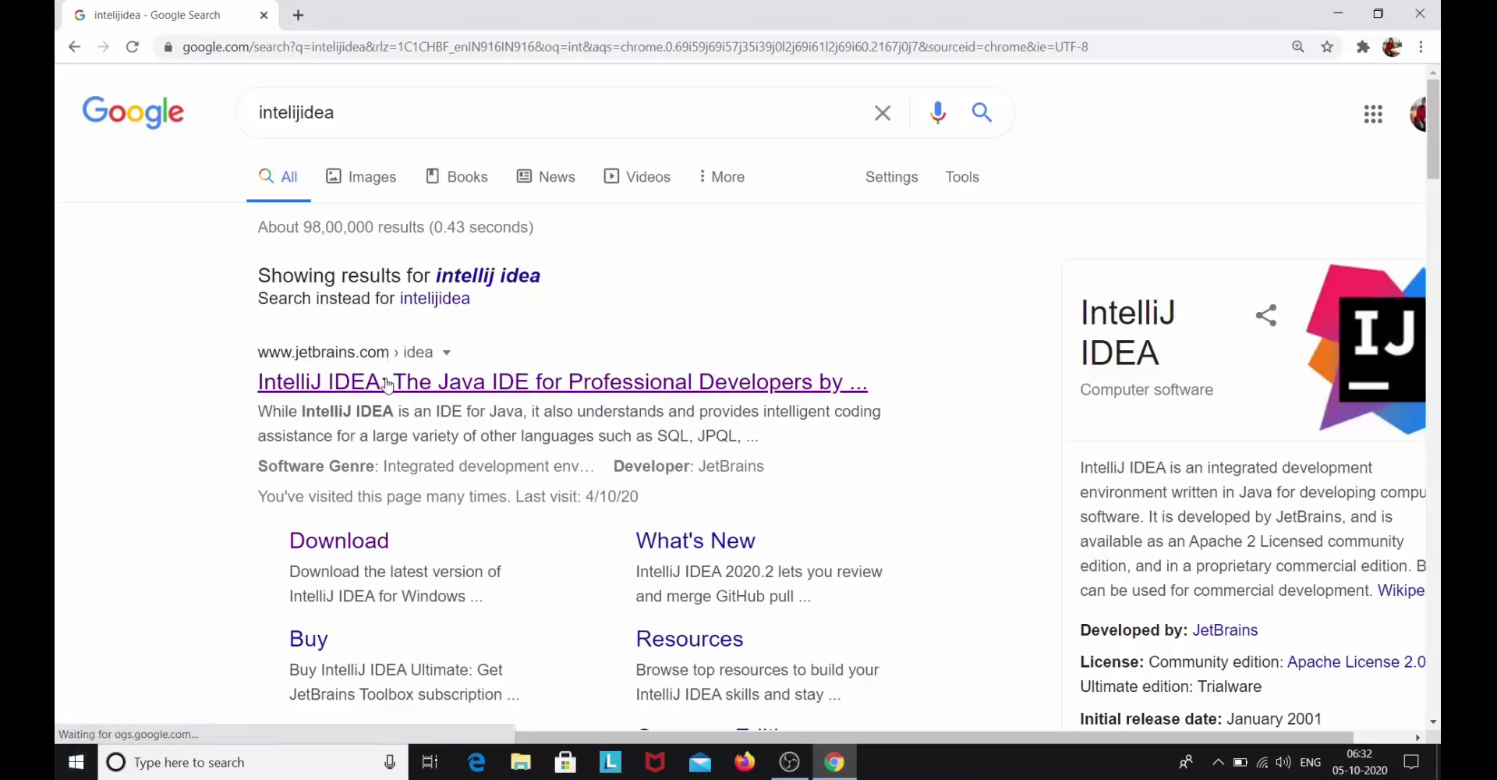
click(386, 382)
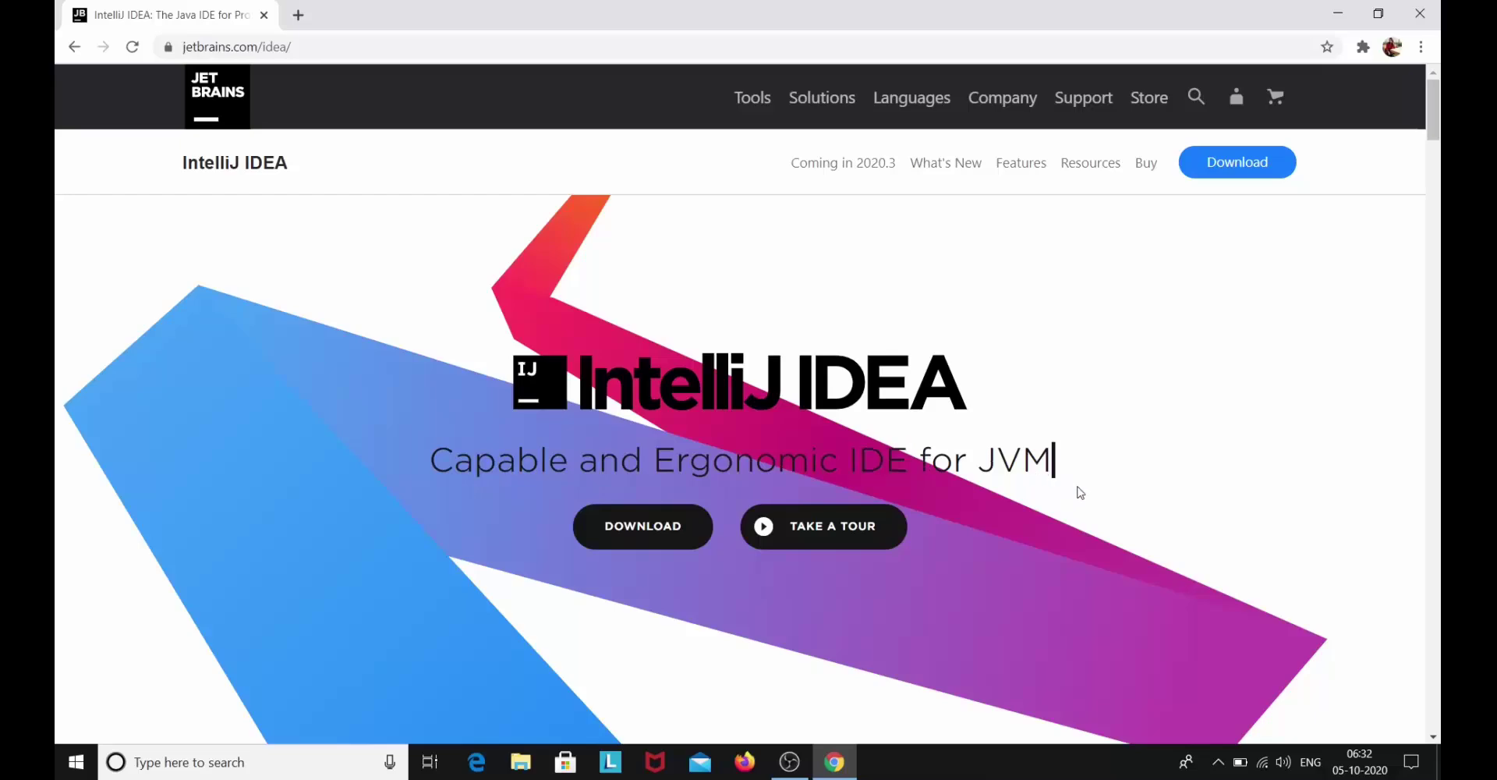
scroll(872, 489, down, 5)
scroll(872, 482, down, 20)
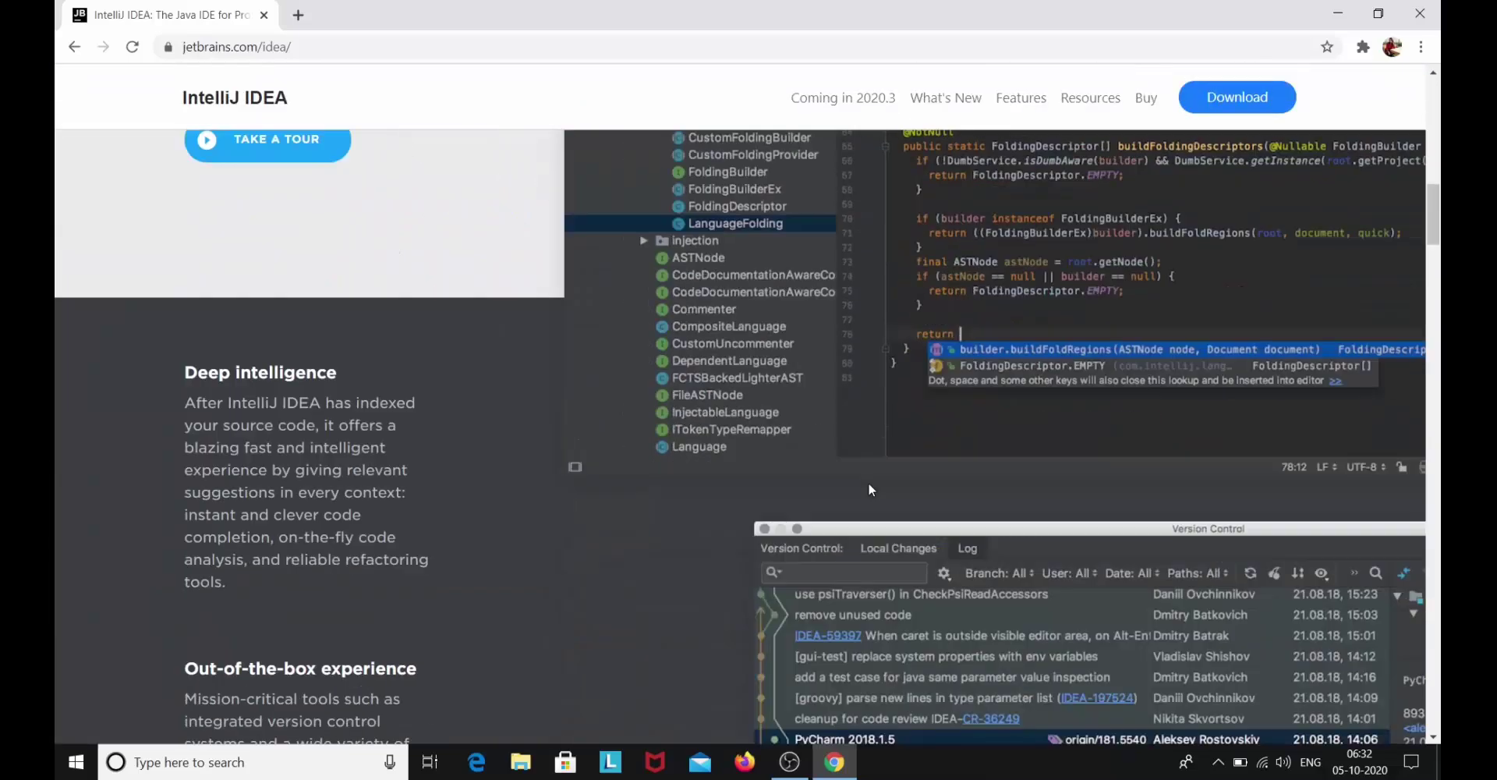
scroll(753, 514, down, 10)
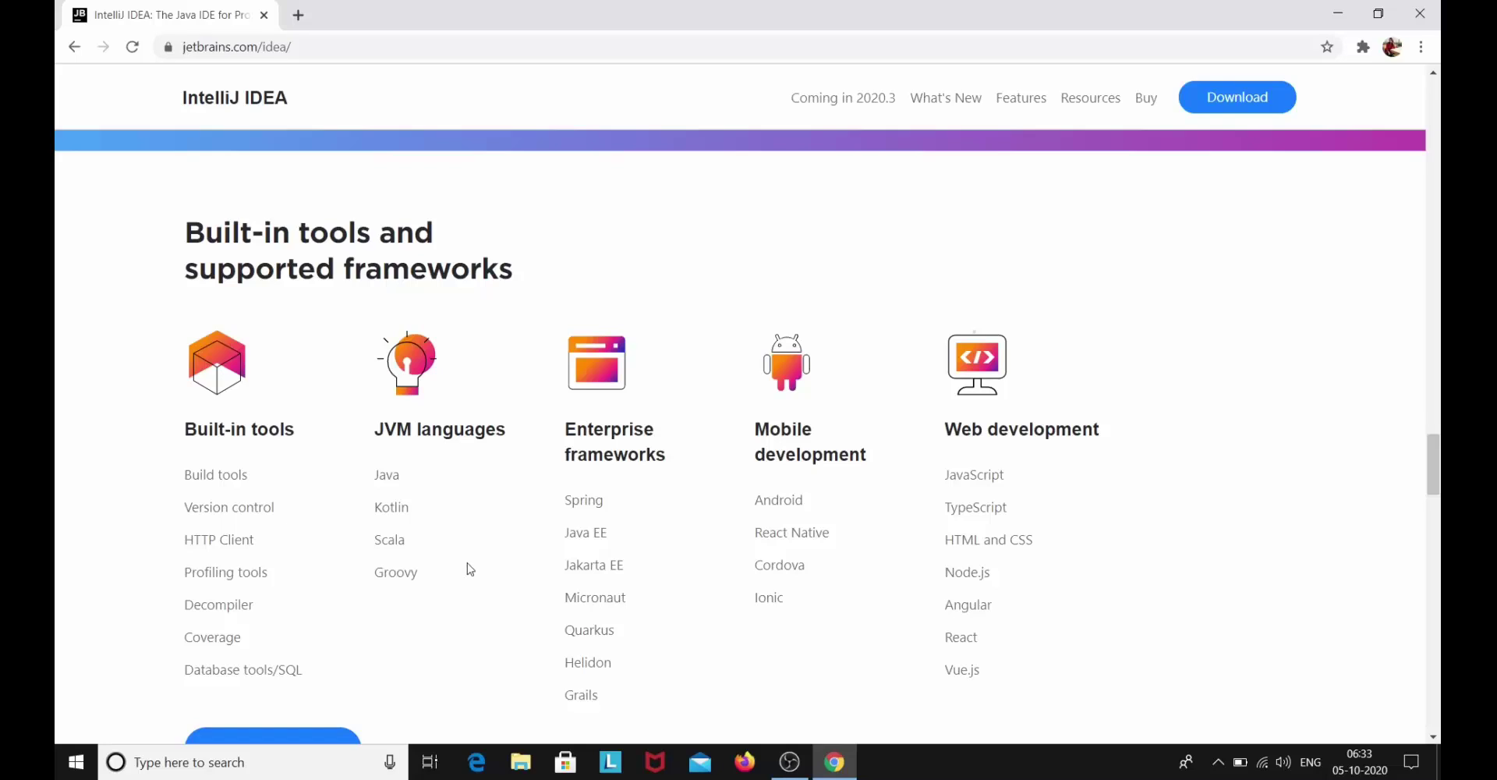
scroll(620, 472, down, 2)
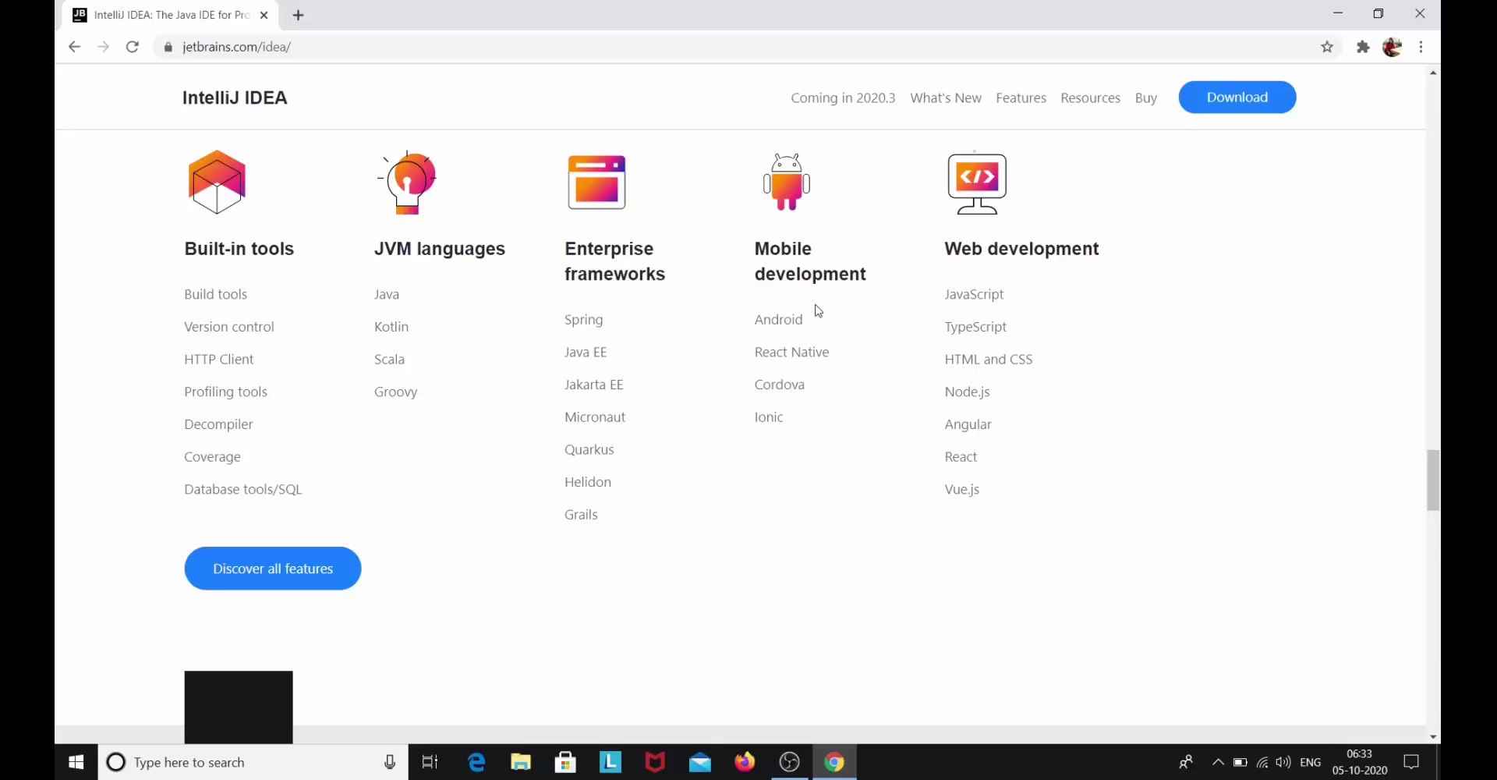
scroll(815, 308, up, 1)
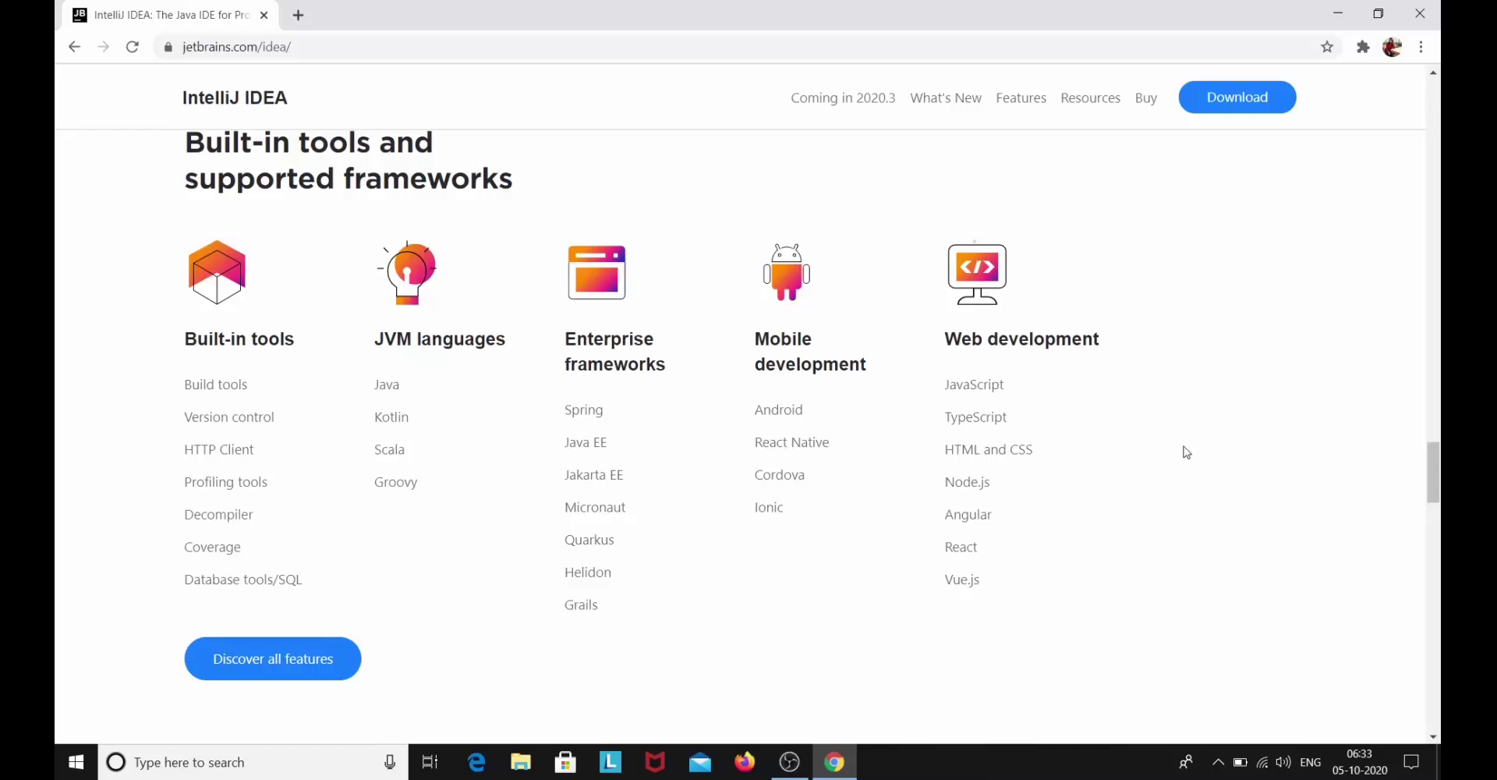
Search Google for 'jdk download' in a new Chrome tab, then bring up Windows search
click(297, 15)
click(499, 49)
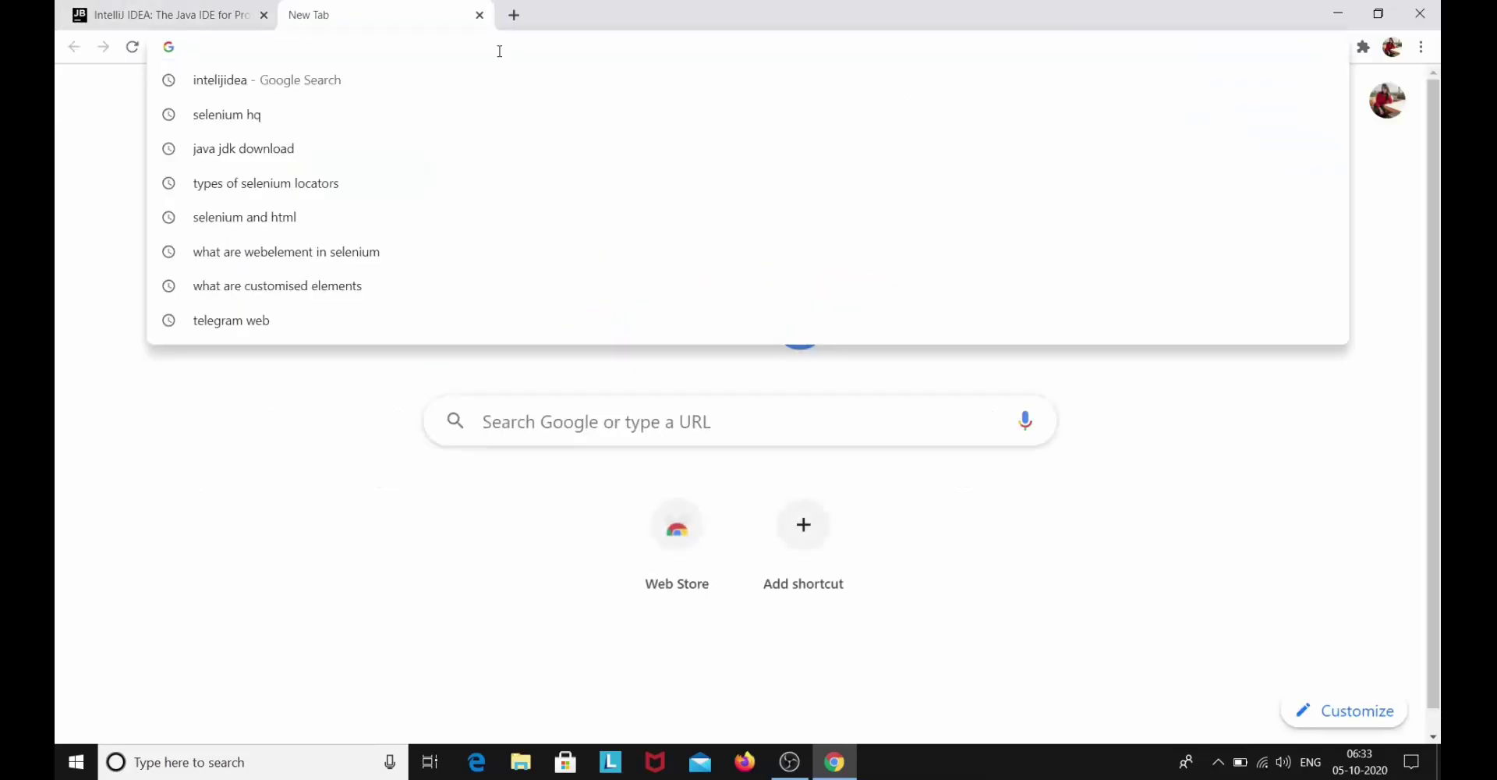
text(jdk download)
key(Return)
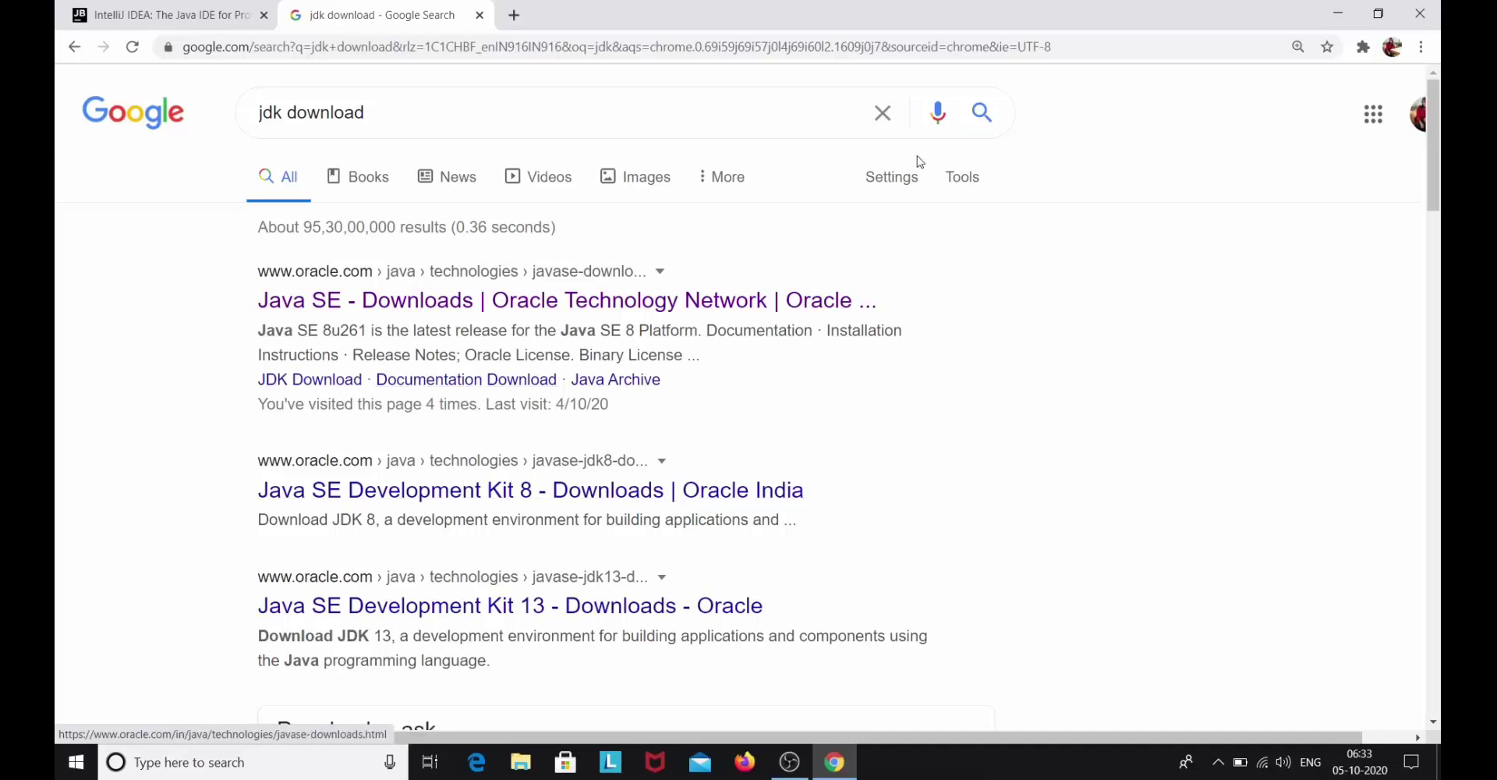
click(142, 756)
Run java -version in Command Prompt, see 'java' is not recognized, and close it
text(cm)
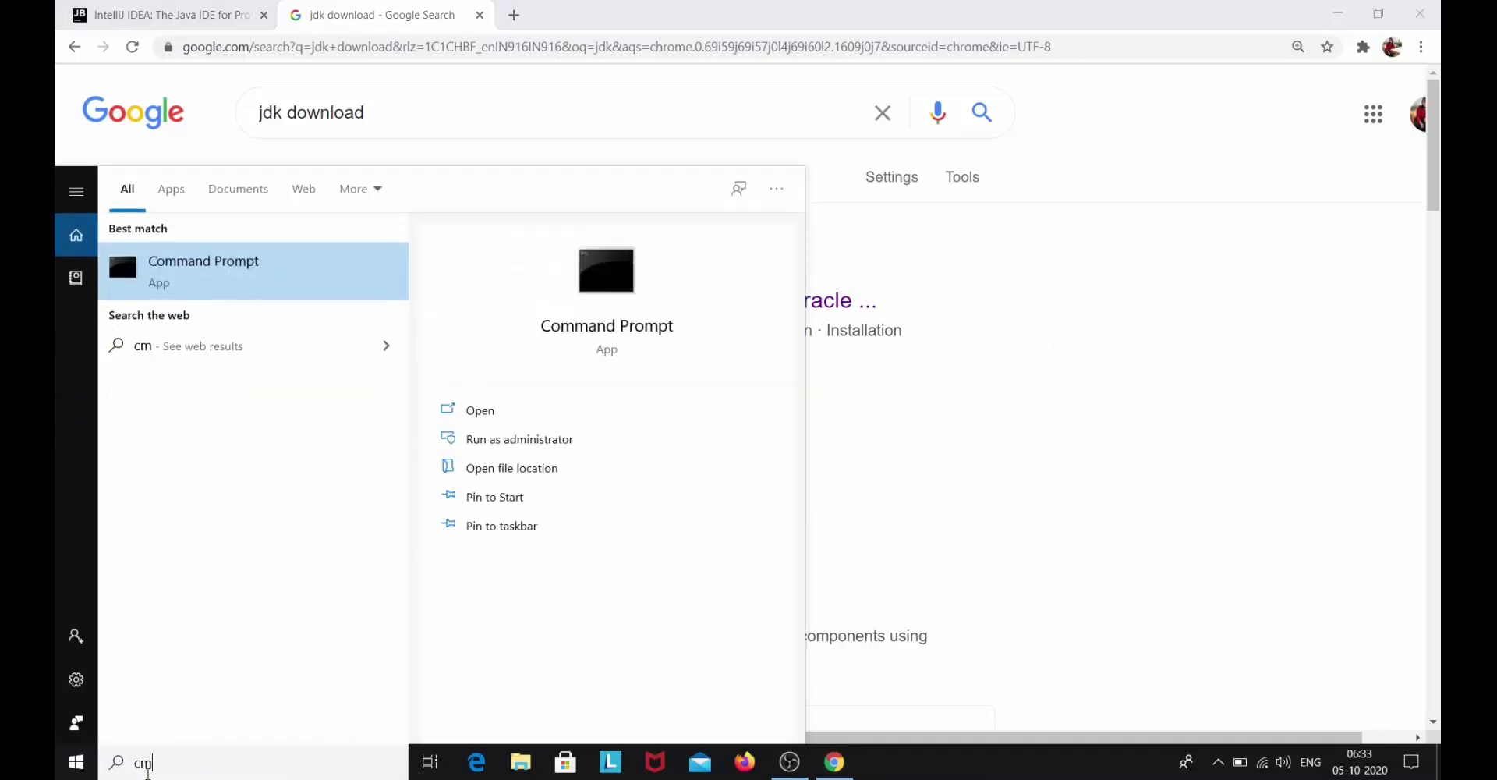
text(d)
key(Return)
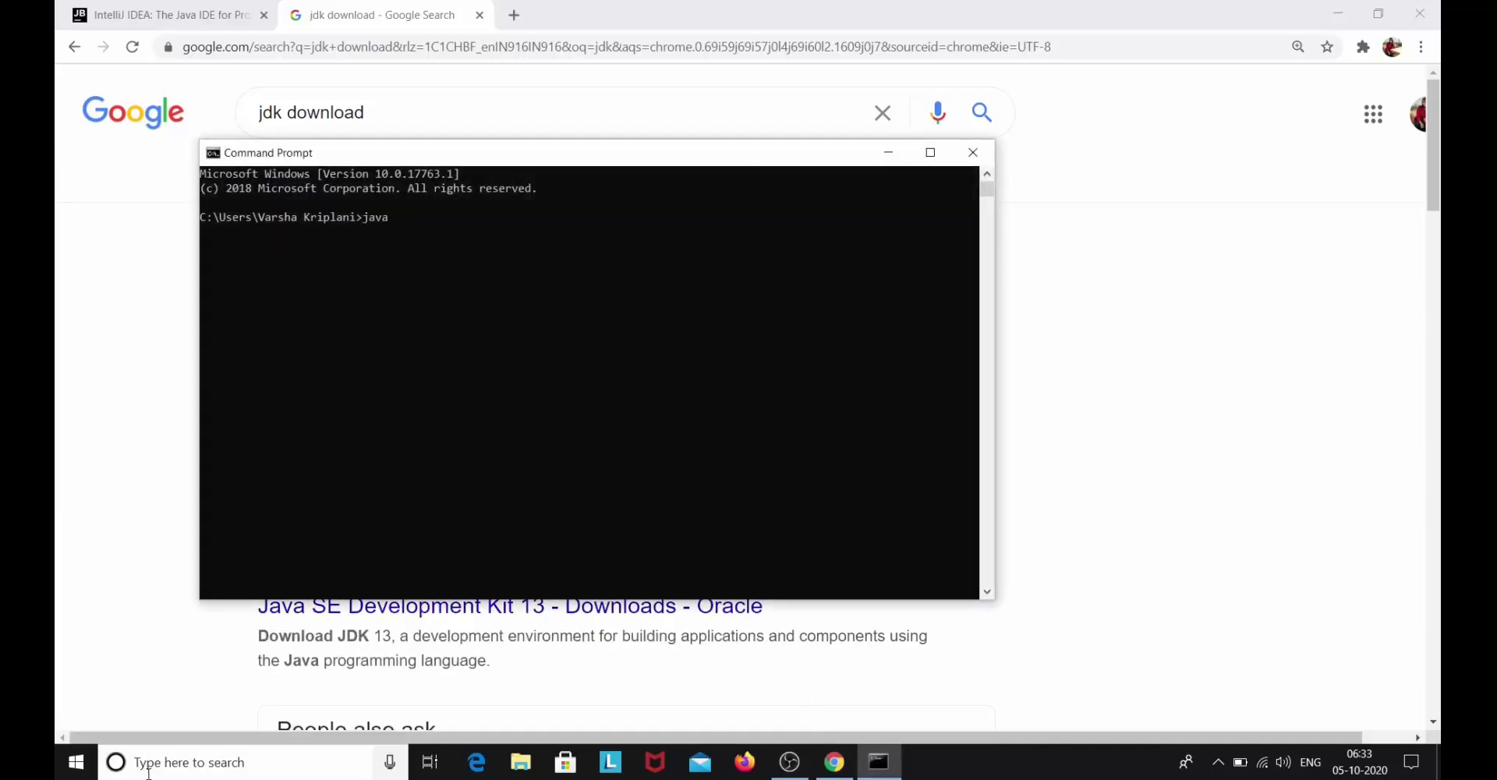
text(java -version)
key(Return)
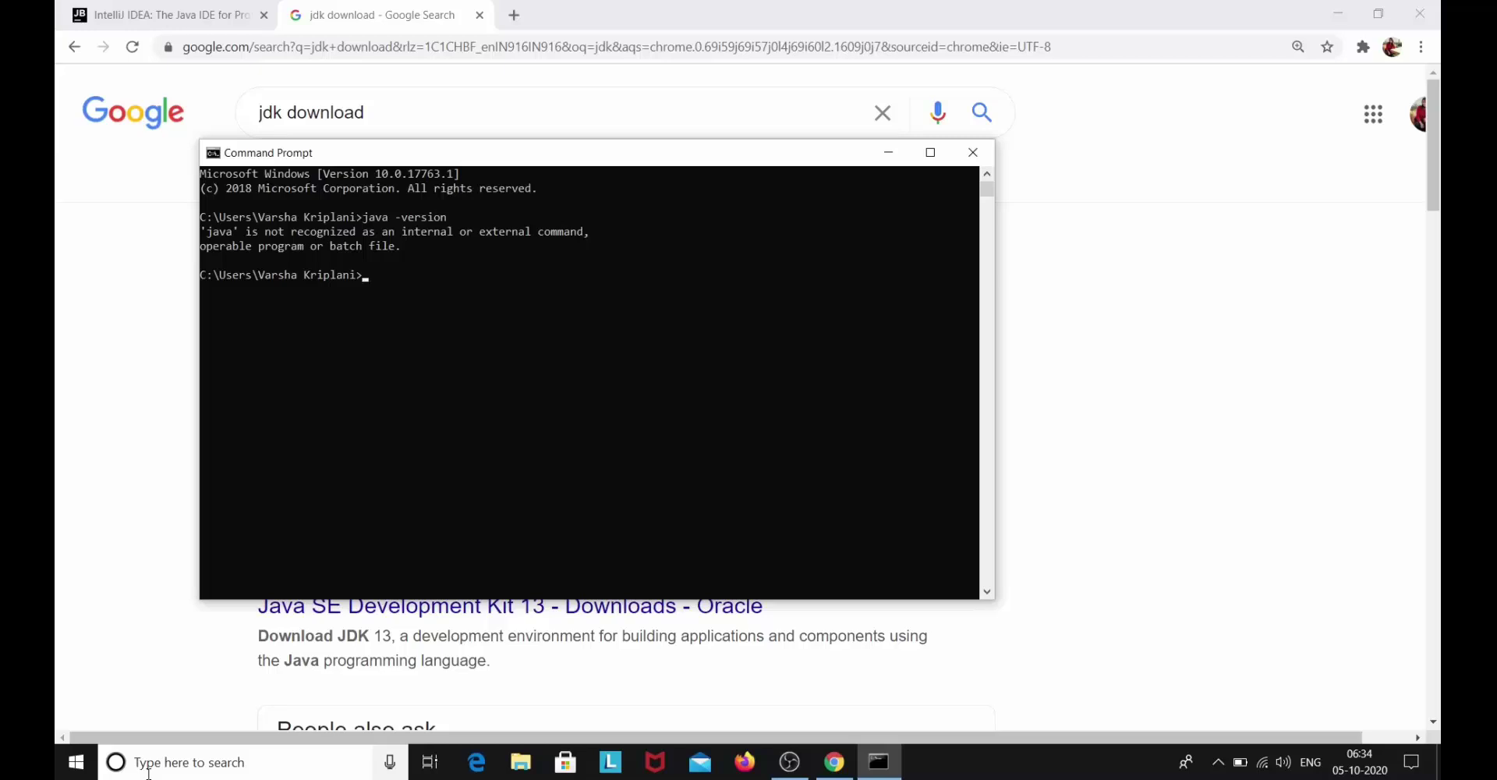
click(973, 152)
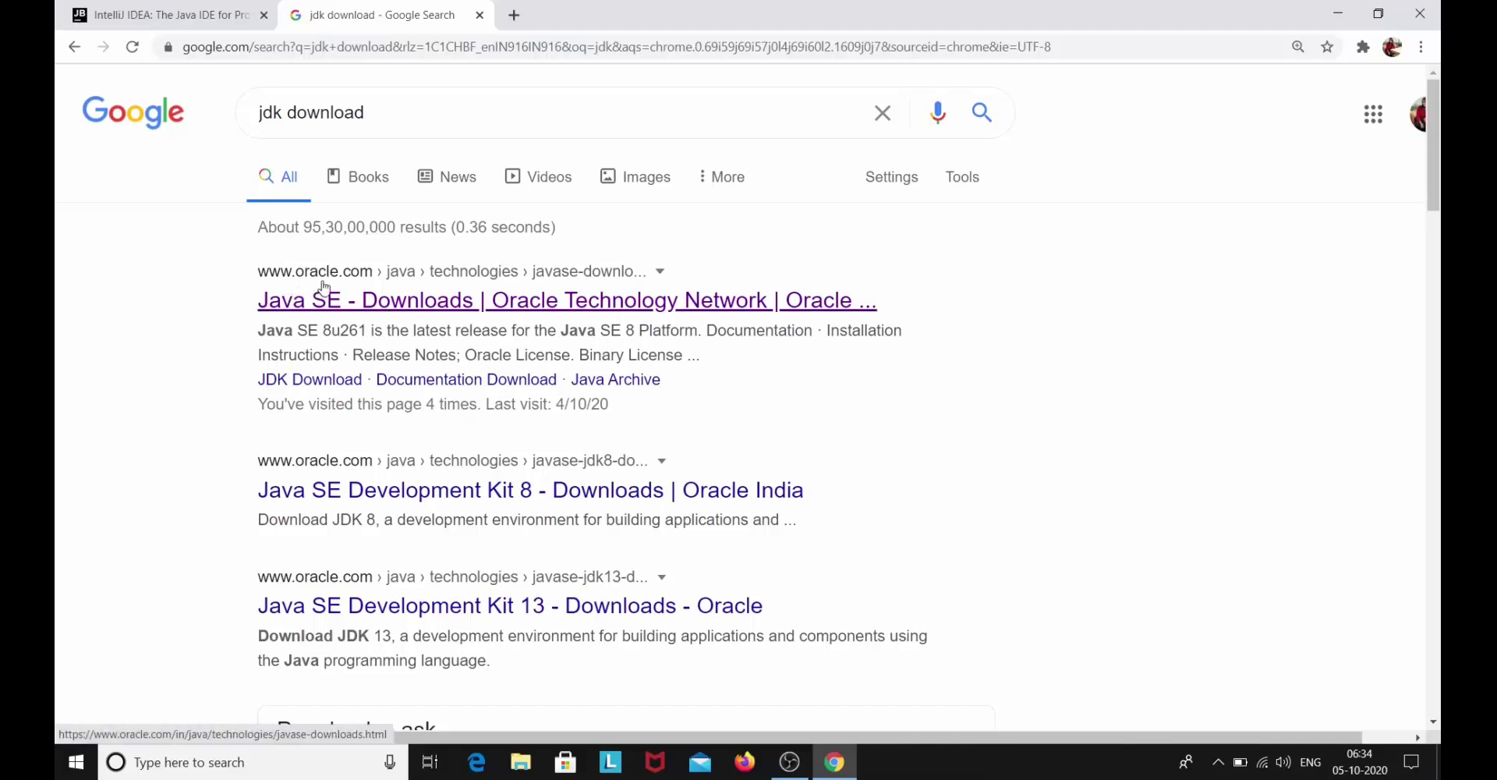
Open Oracle's Java SE Downloads page and find the Java SE 15 section
click(421, 303)
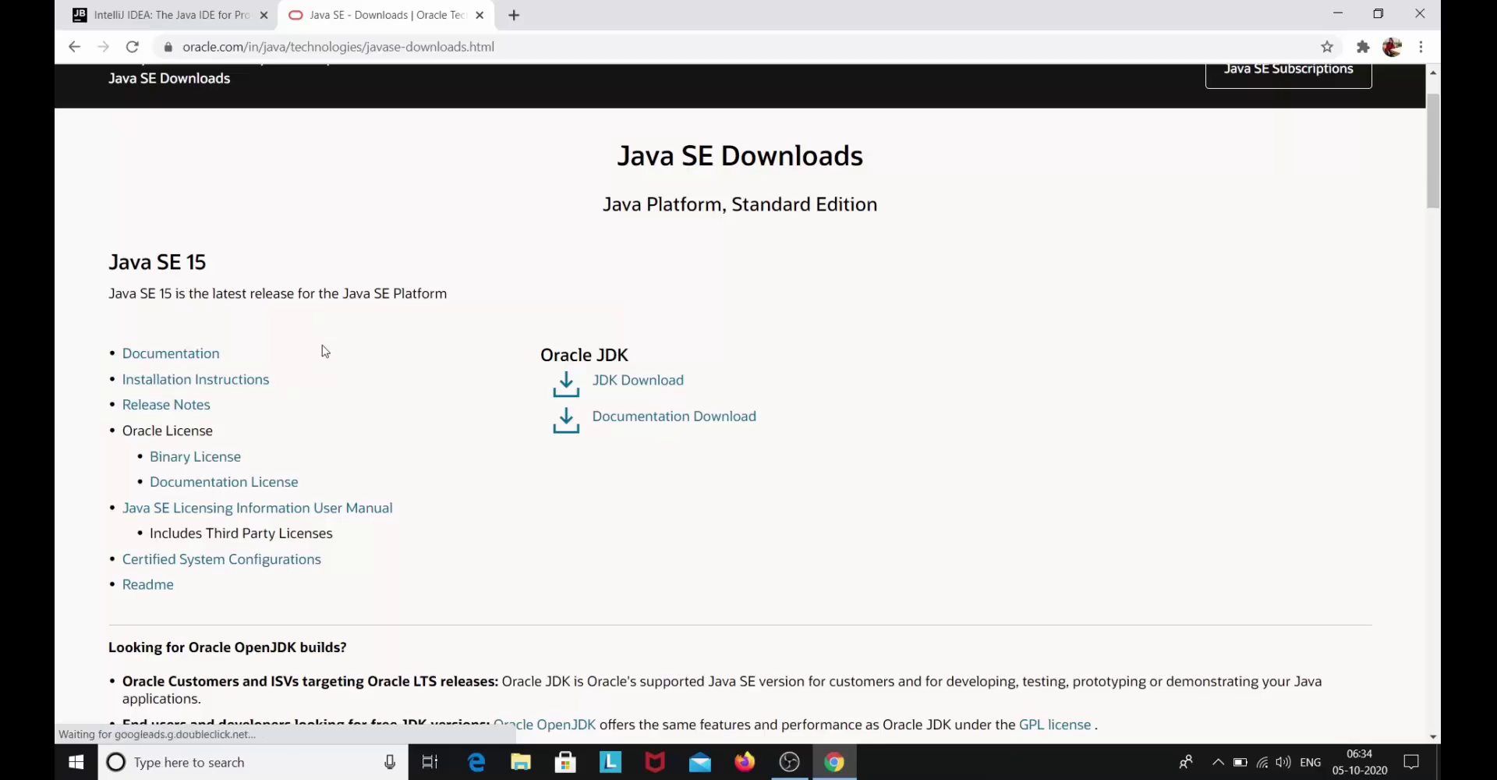
scroll(340, 386, down, 3)
scroll(340, 386, down, 2)
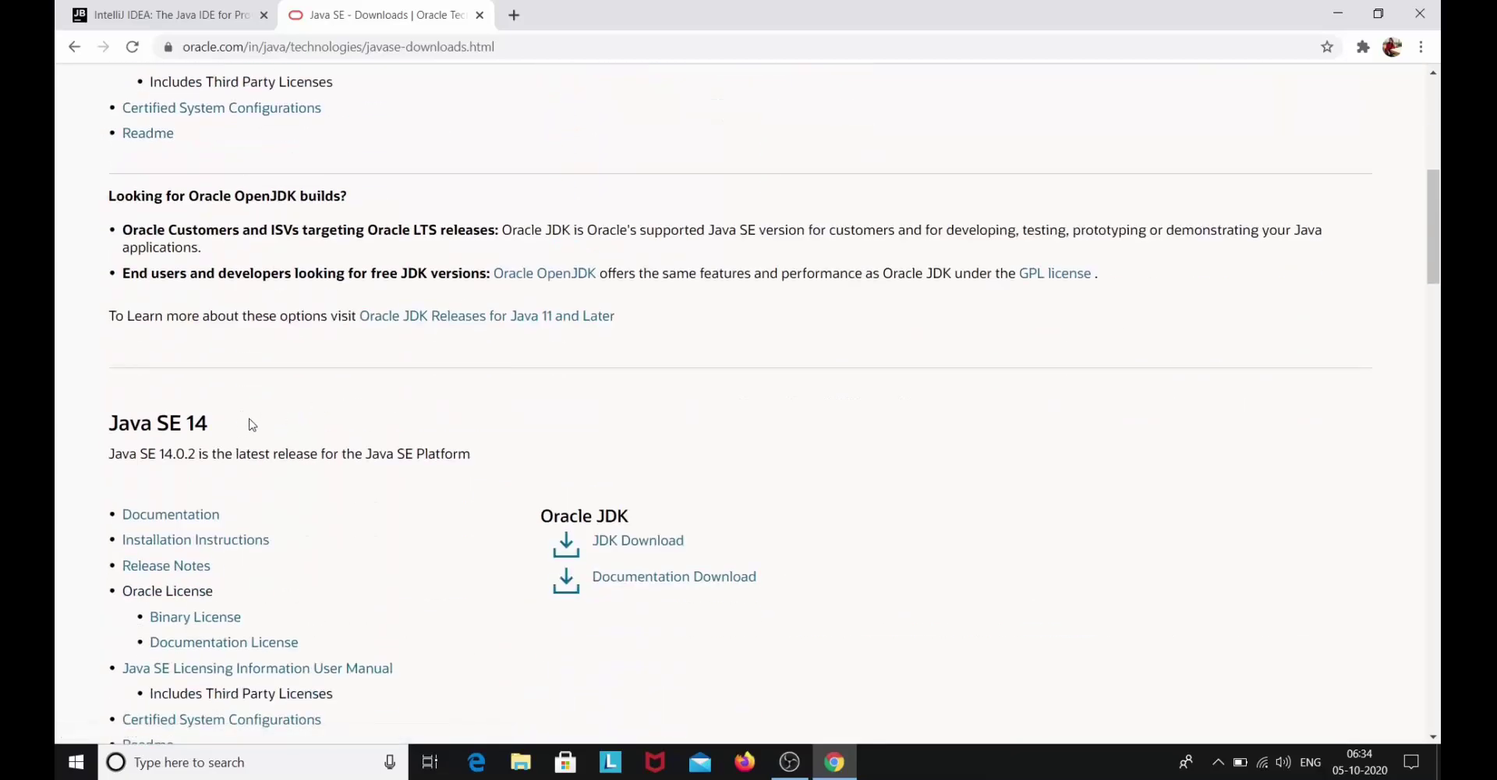
scroll(251, 422, down, 2)
scroll(250, 578, down, 2)
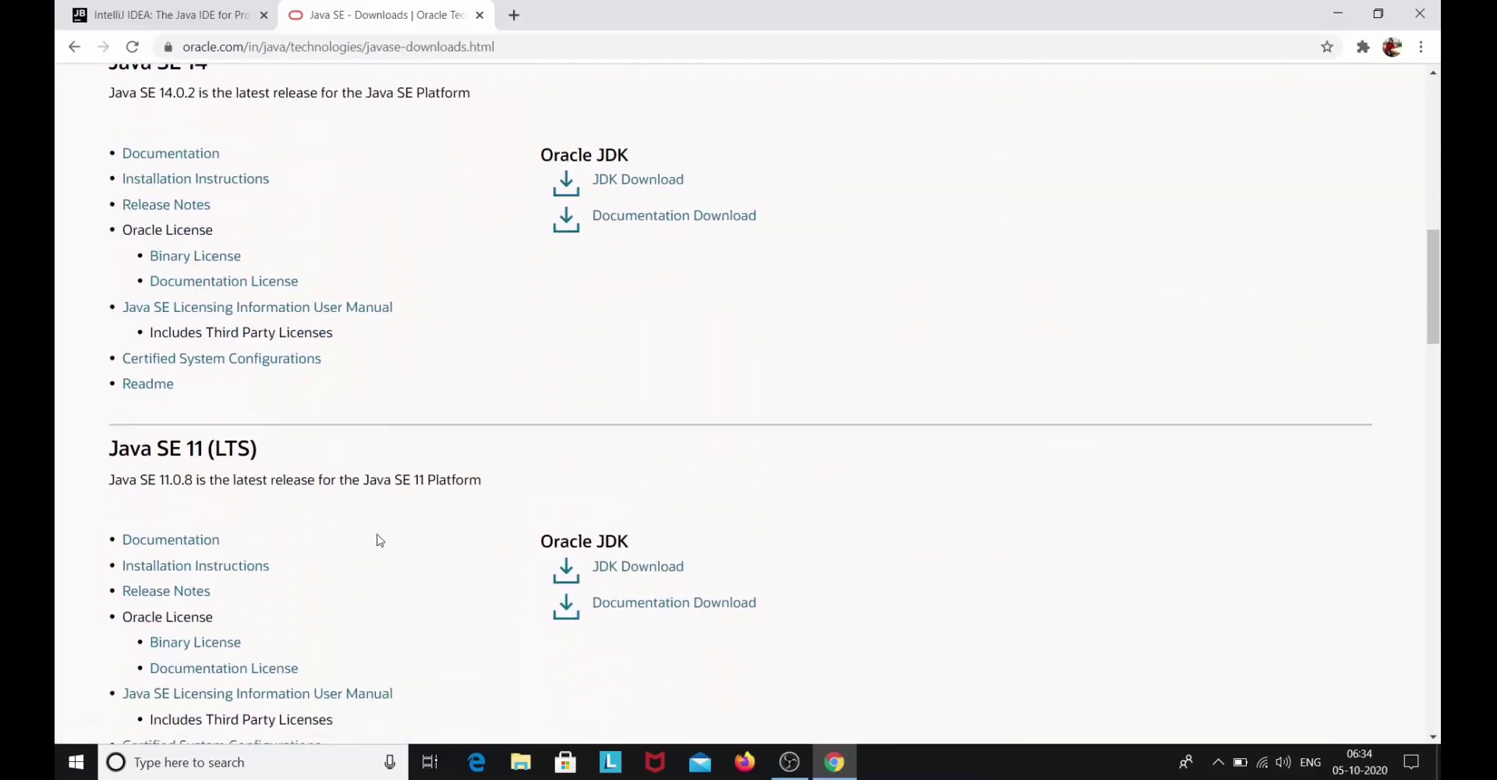
scroll(374, 535, up, 10)
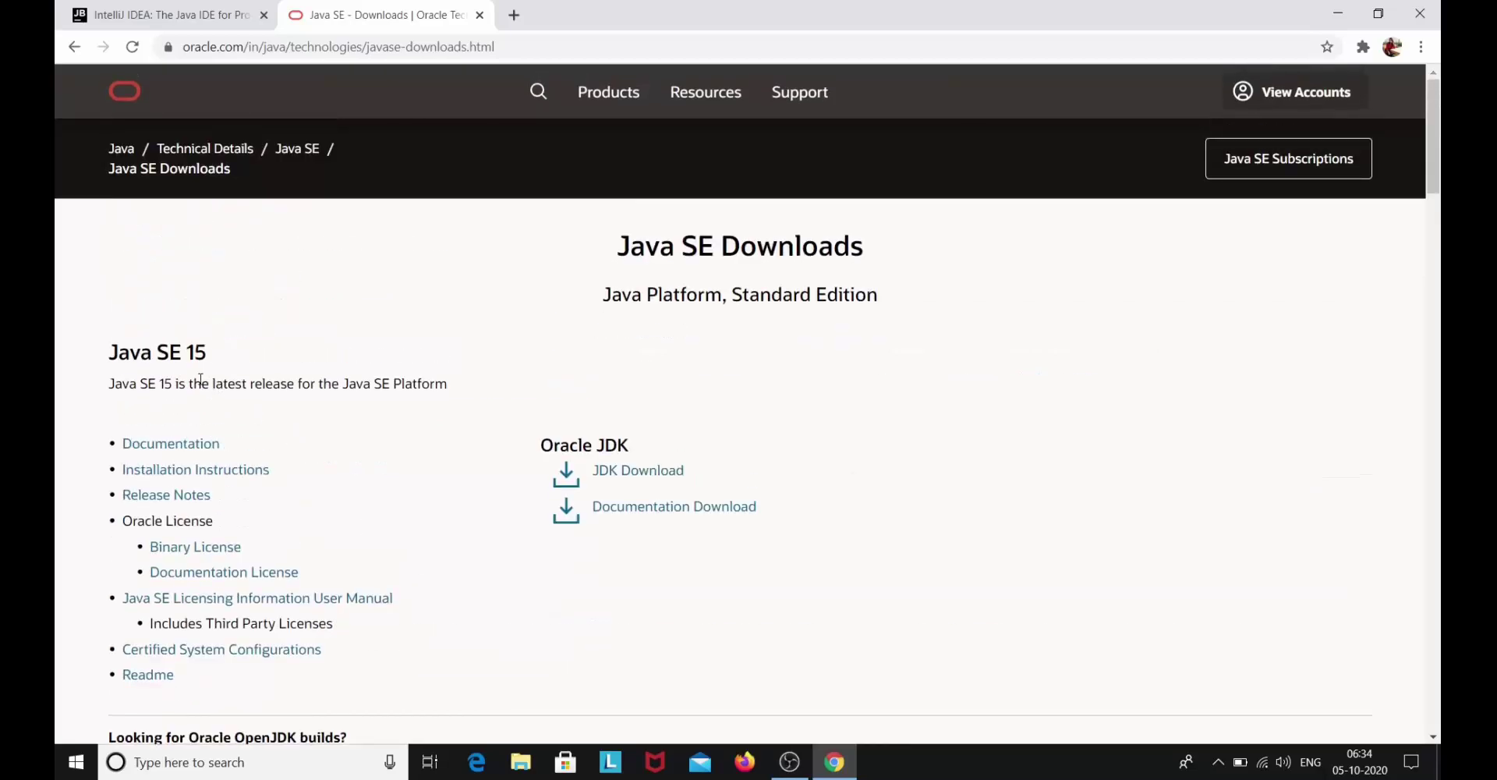
Download jdk-15_windows-x64_bin.exe after accepting the Oracle license agreement
click(647, 471)
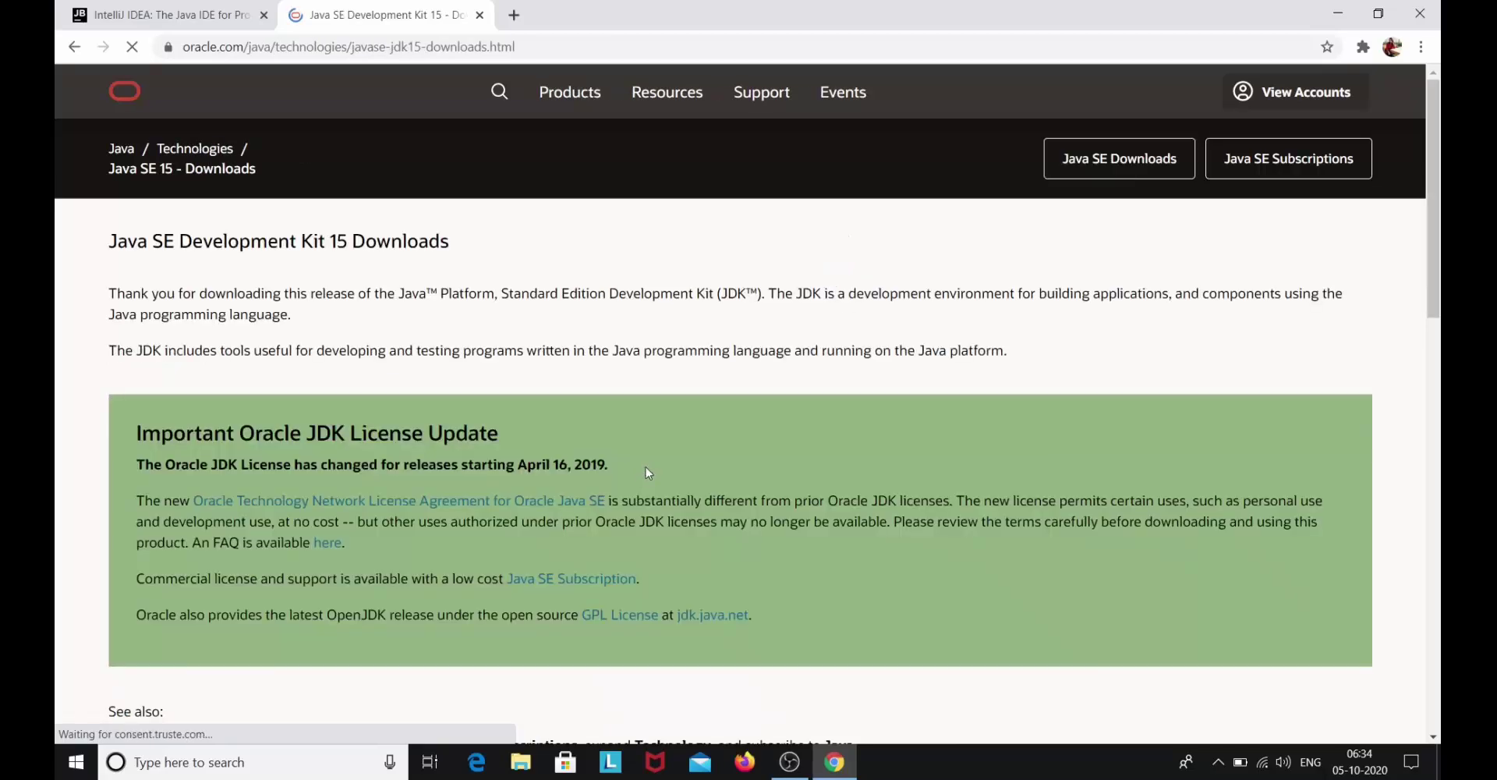
scroll(216, 363, down, 10)
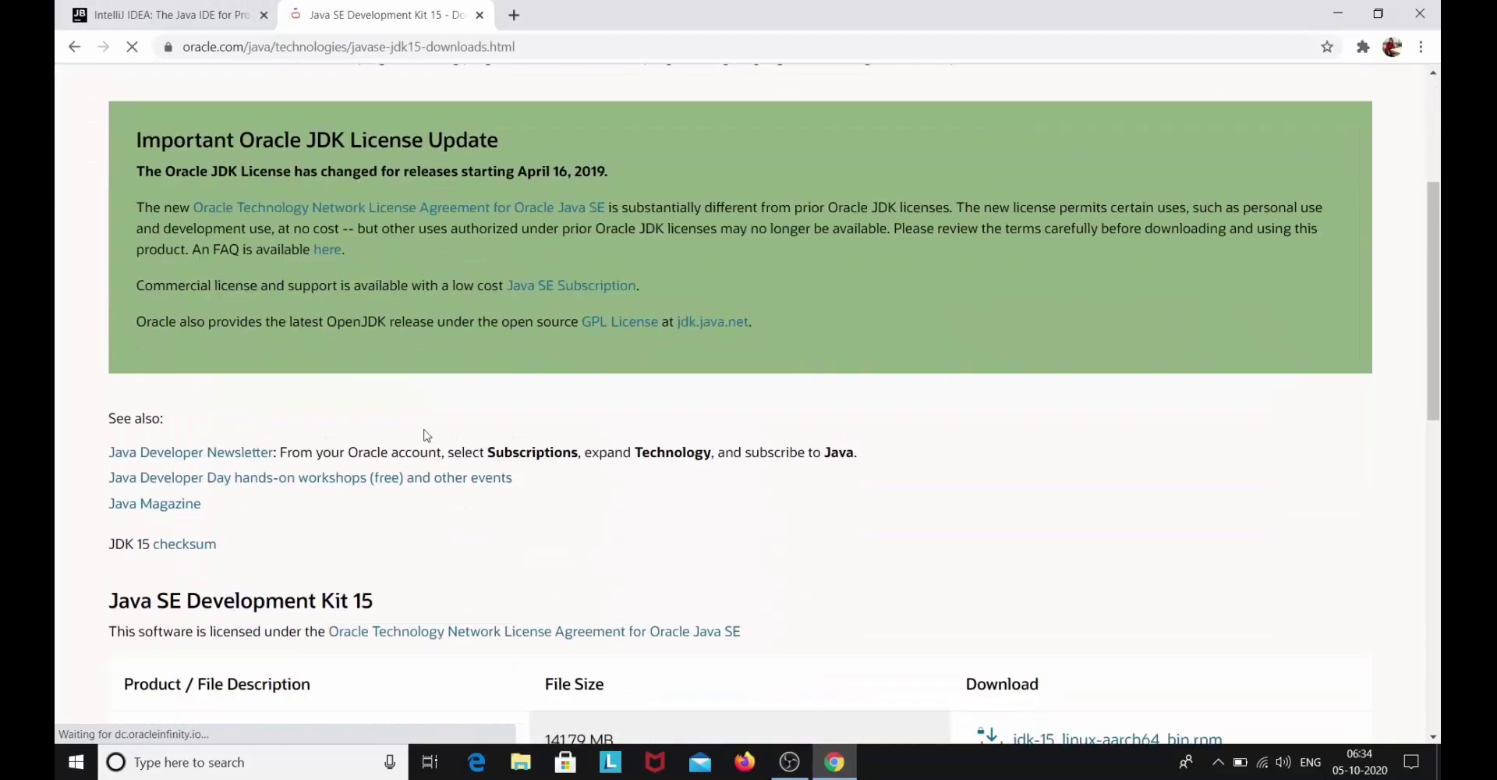
scroll(427, 435, down, 2)
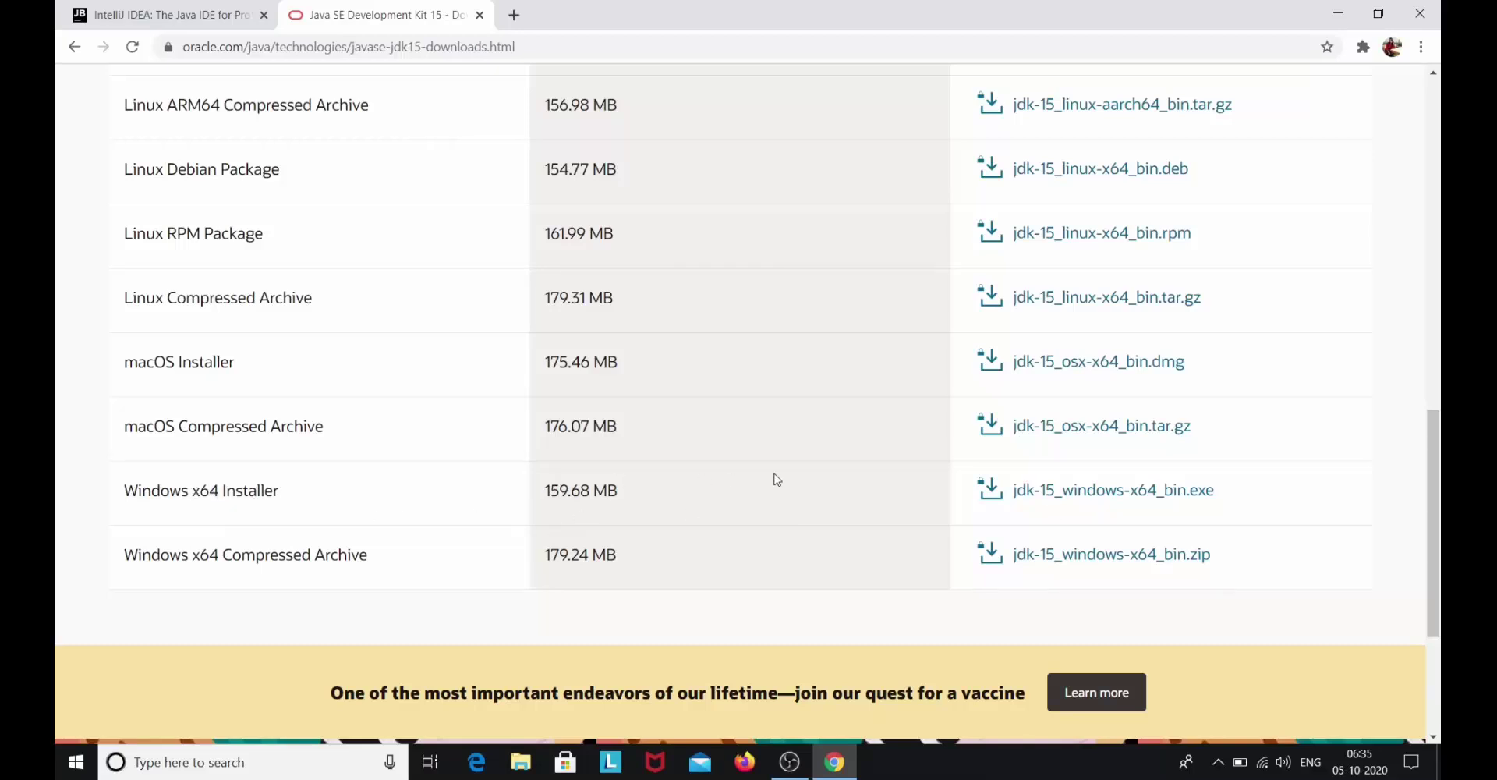
click(1044, 490)
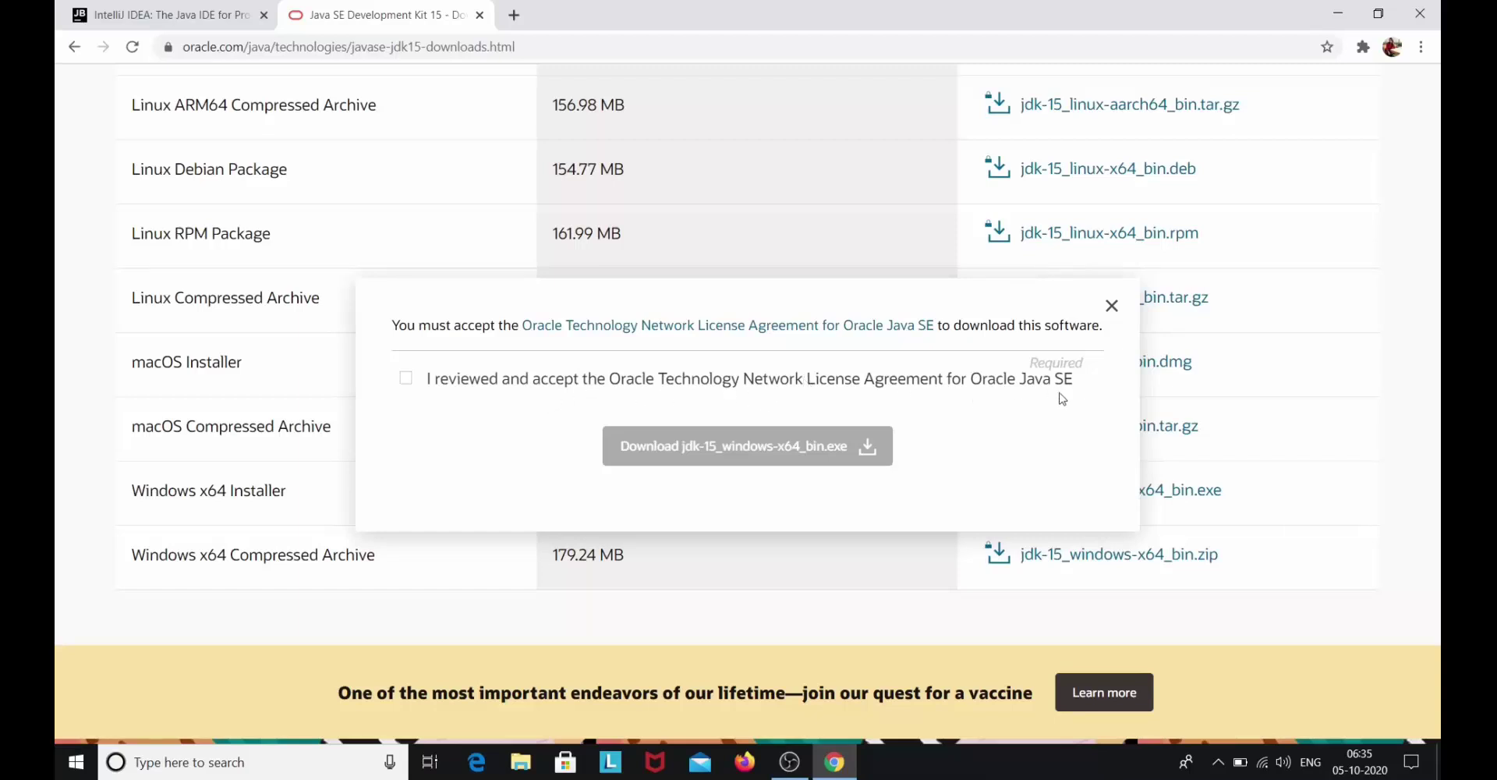
click(409, 385)
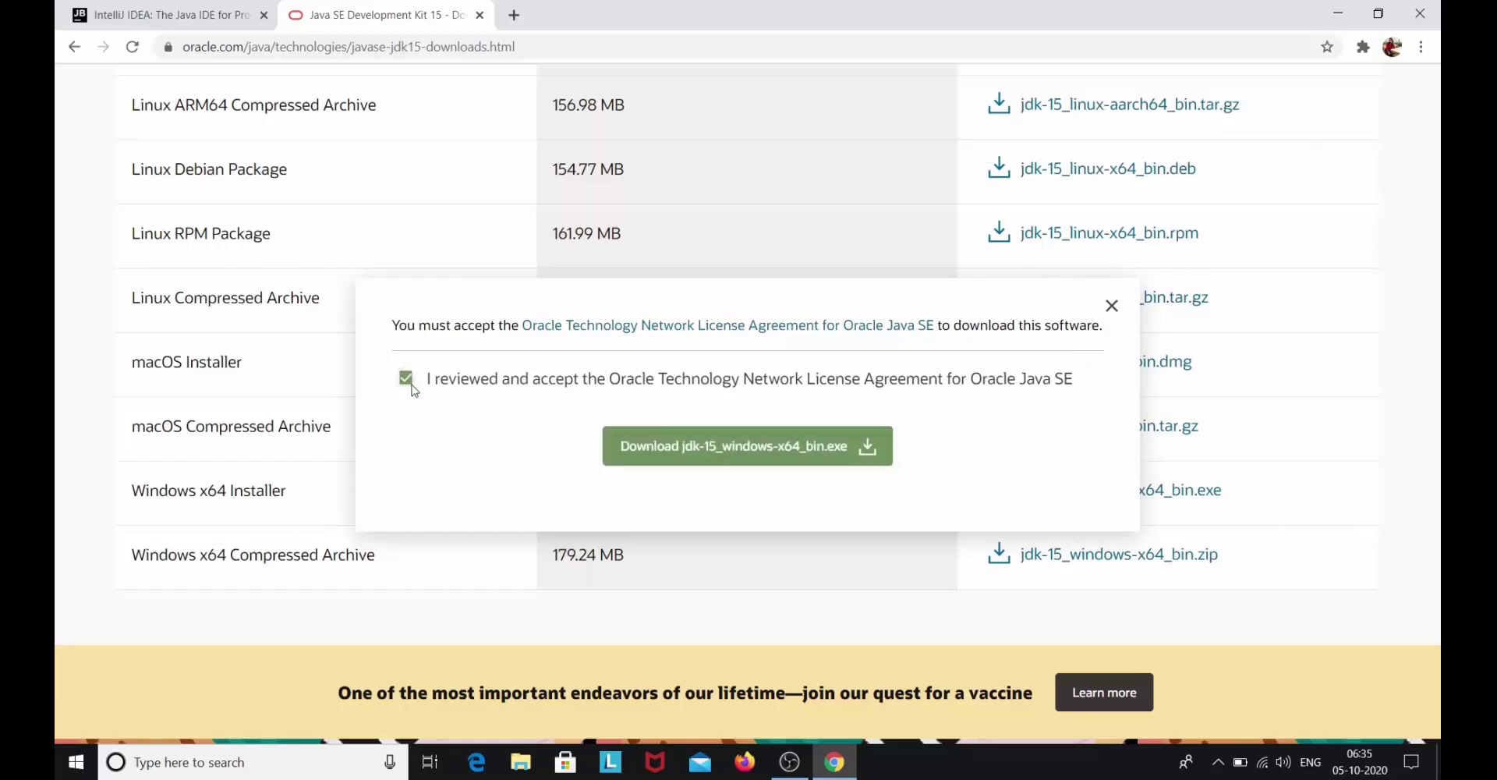
click(710, 457)
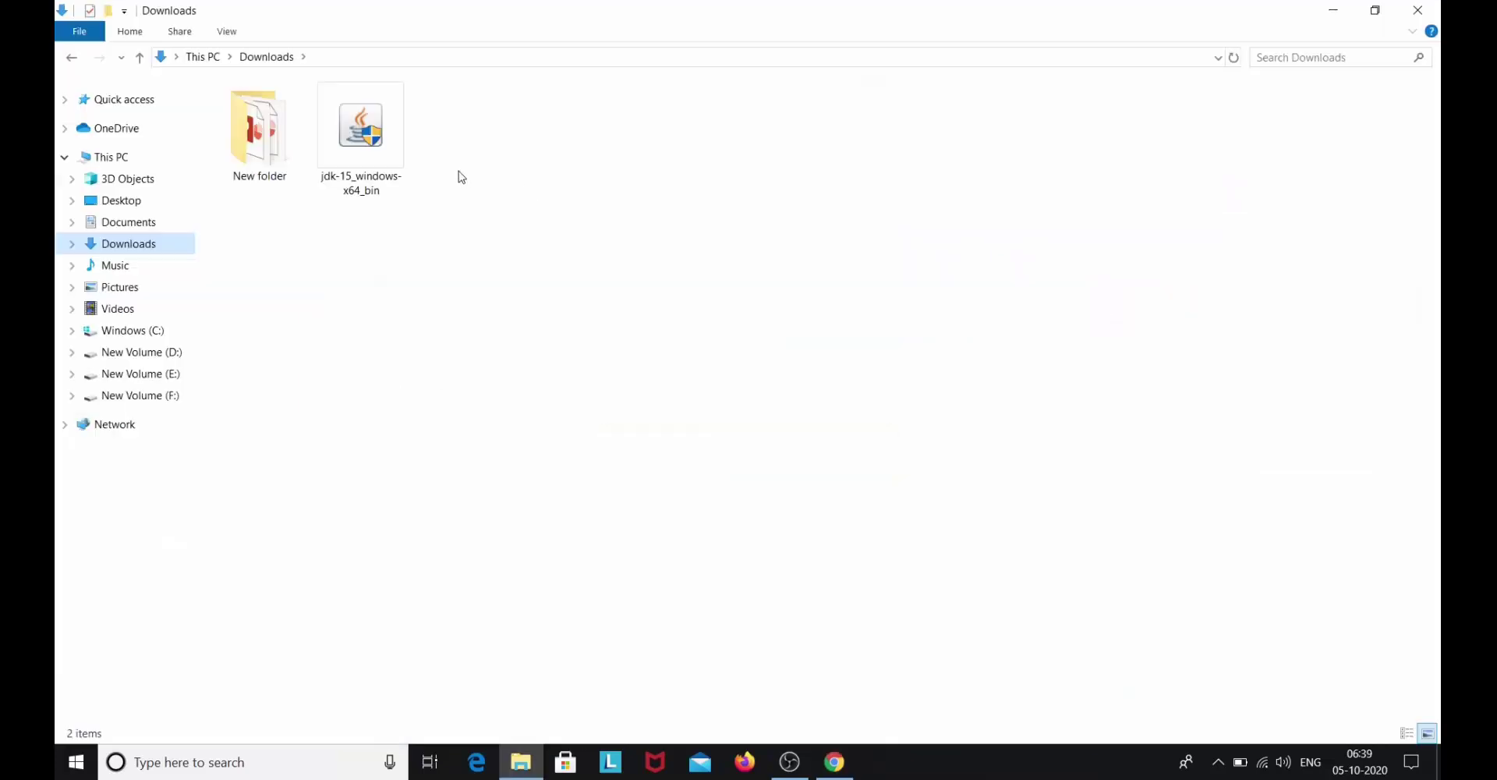
Run jdk-15_windows-x64_bin and install JDK 15 into the default C:\Program Files\Java\jdk-15
click(386, 90)
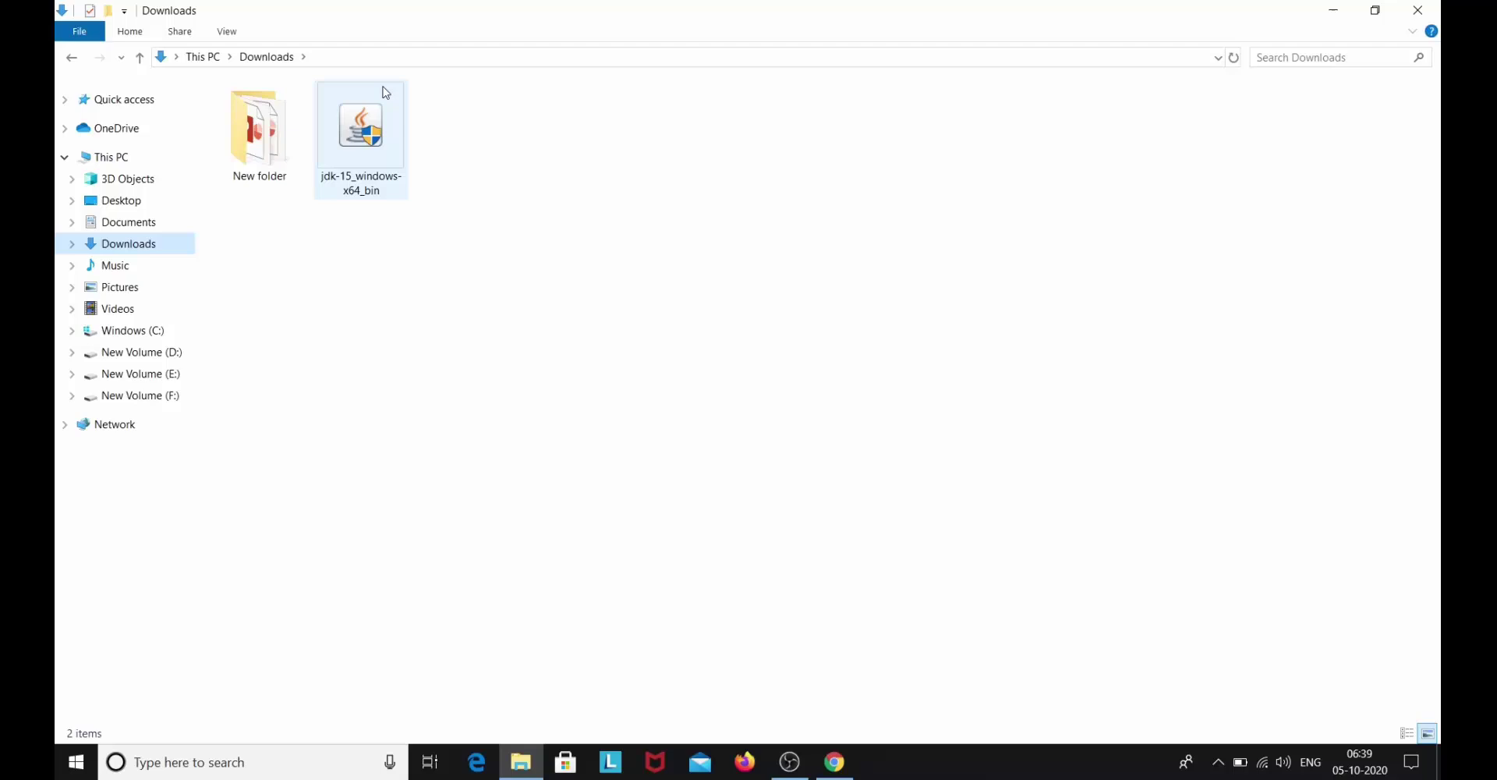
double_click(385, 171)
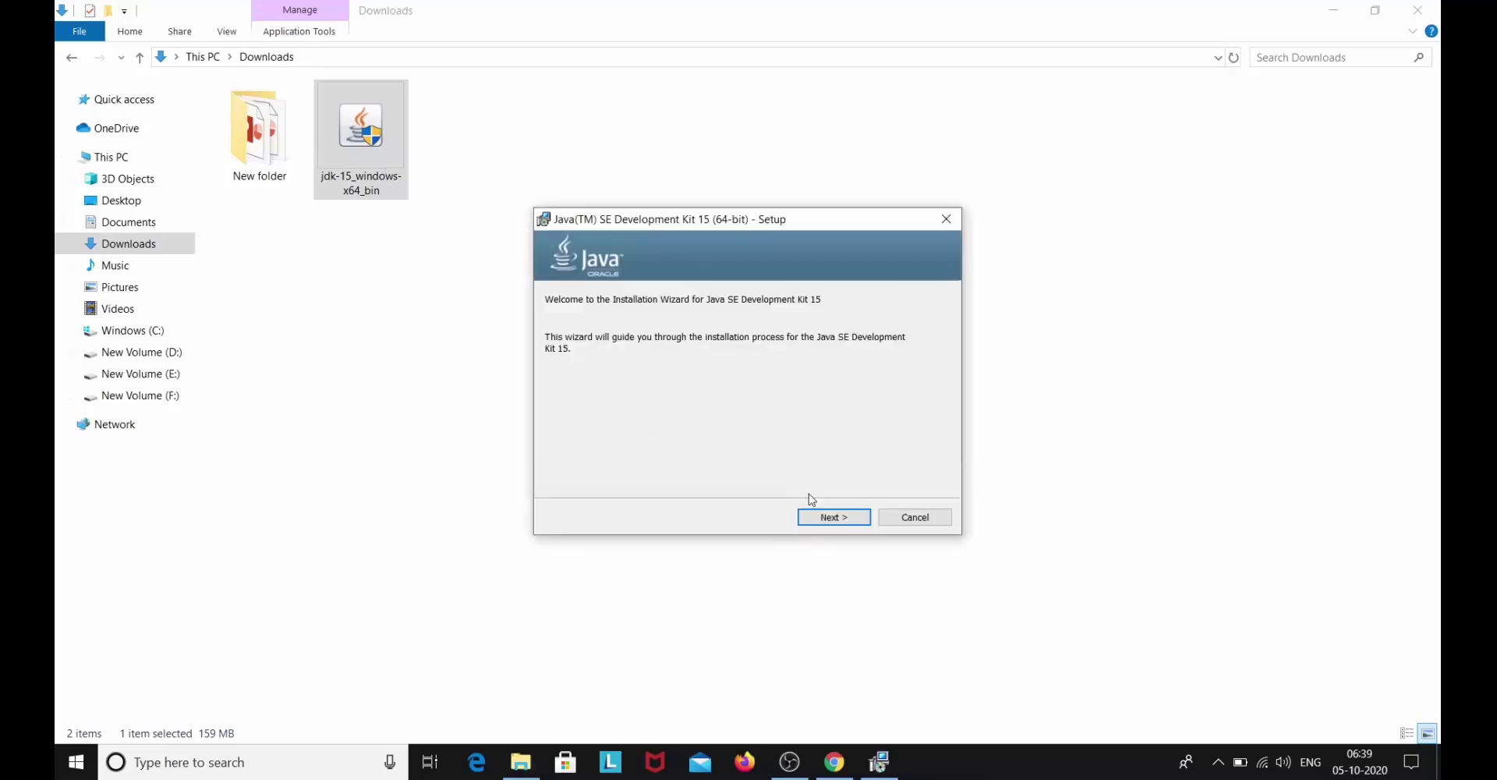
click(817, 515)
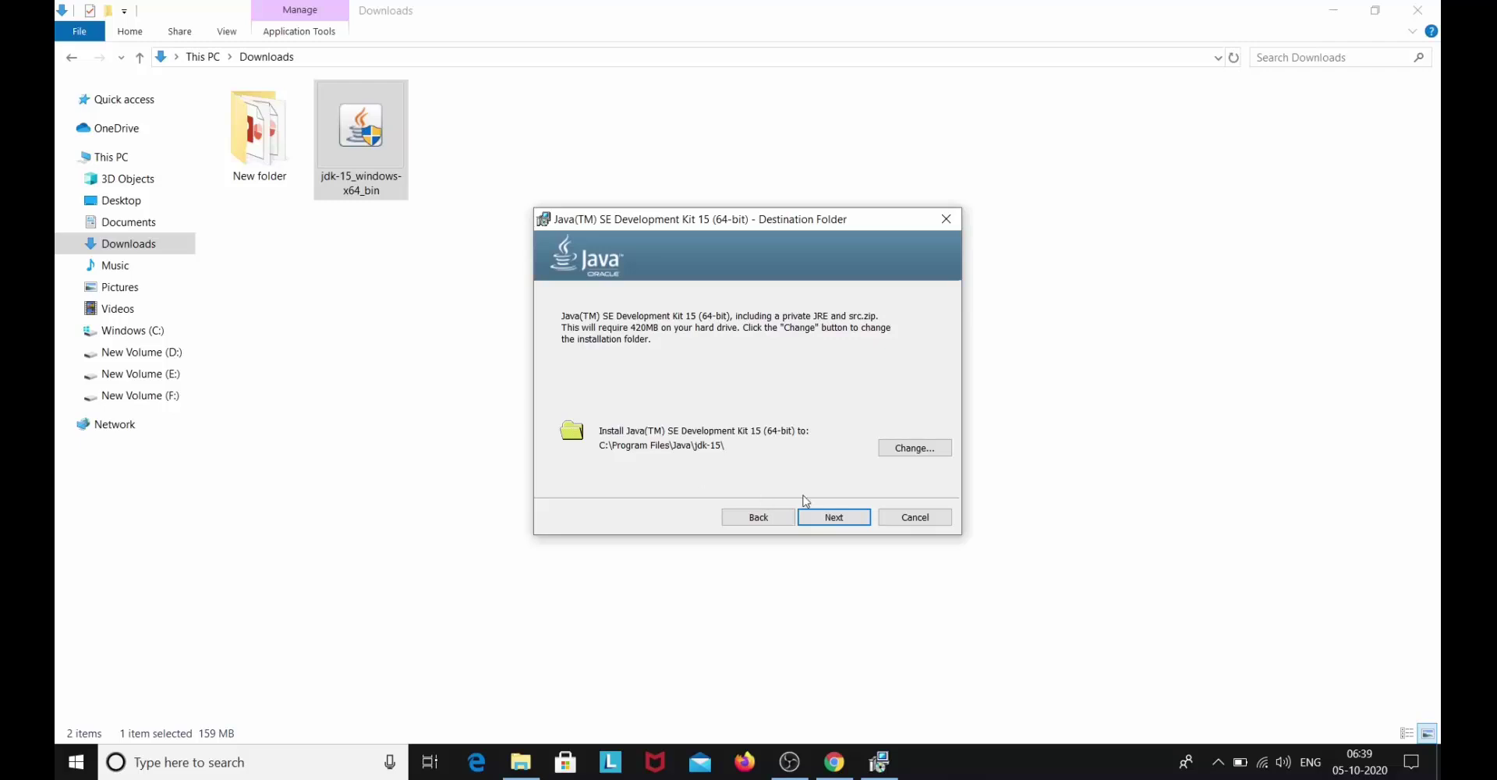
click(851, 520)
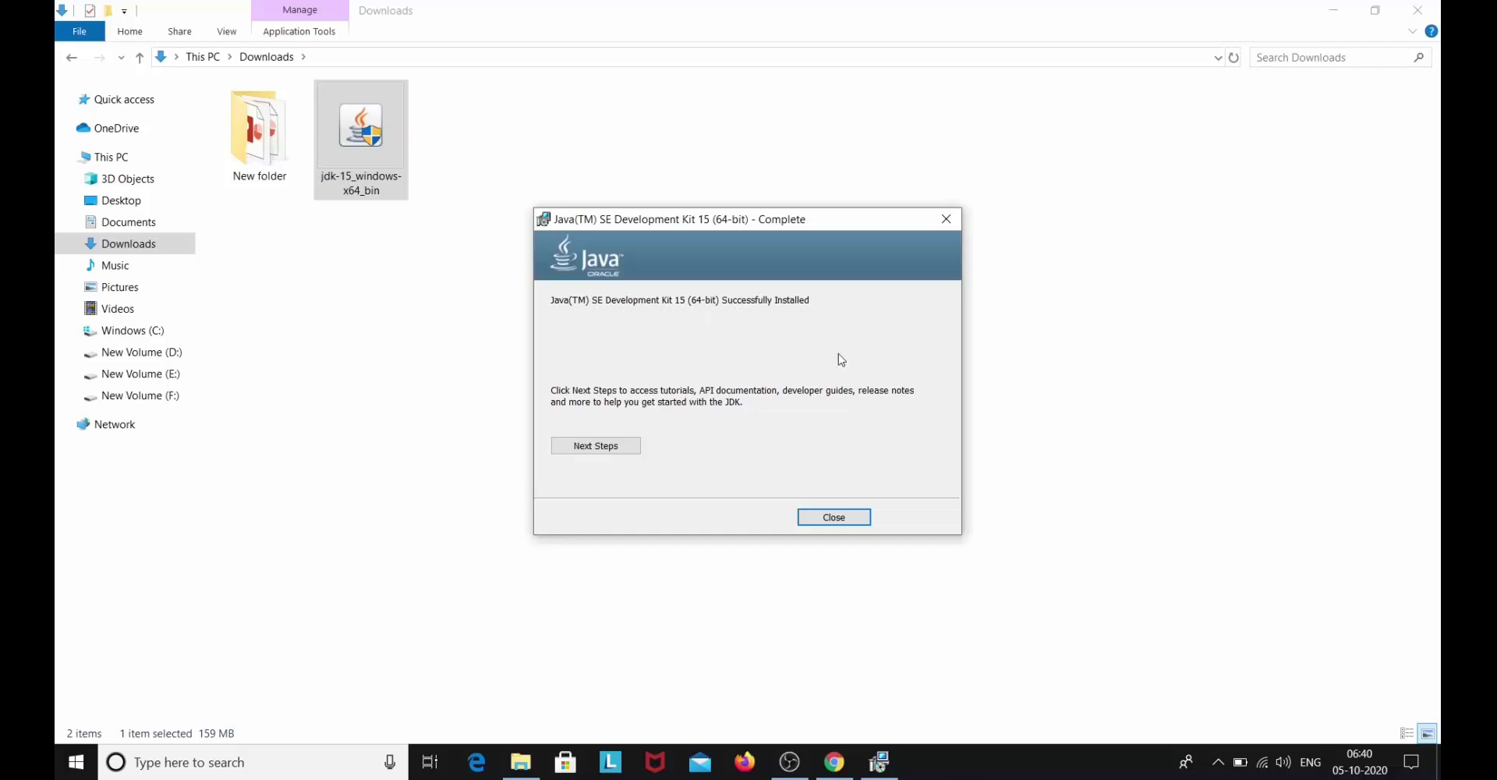
click(827, 521)
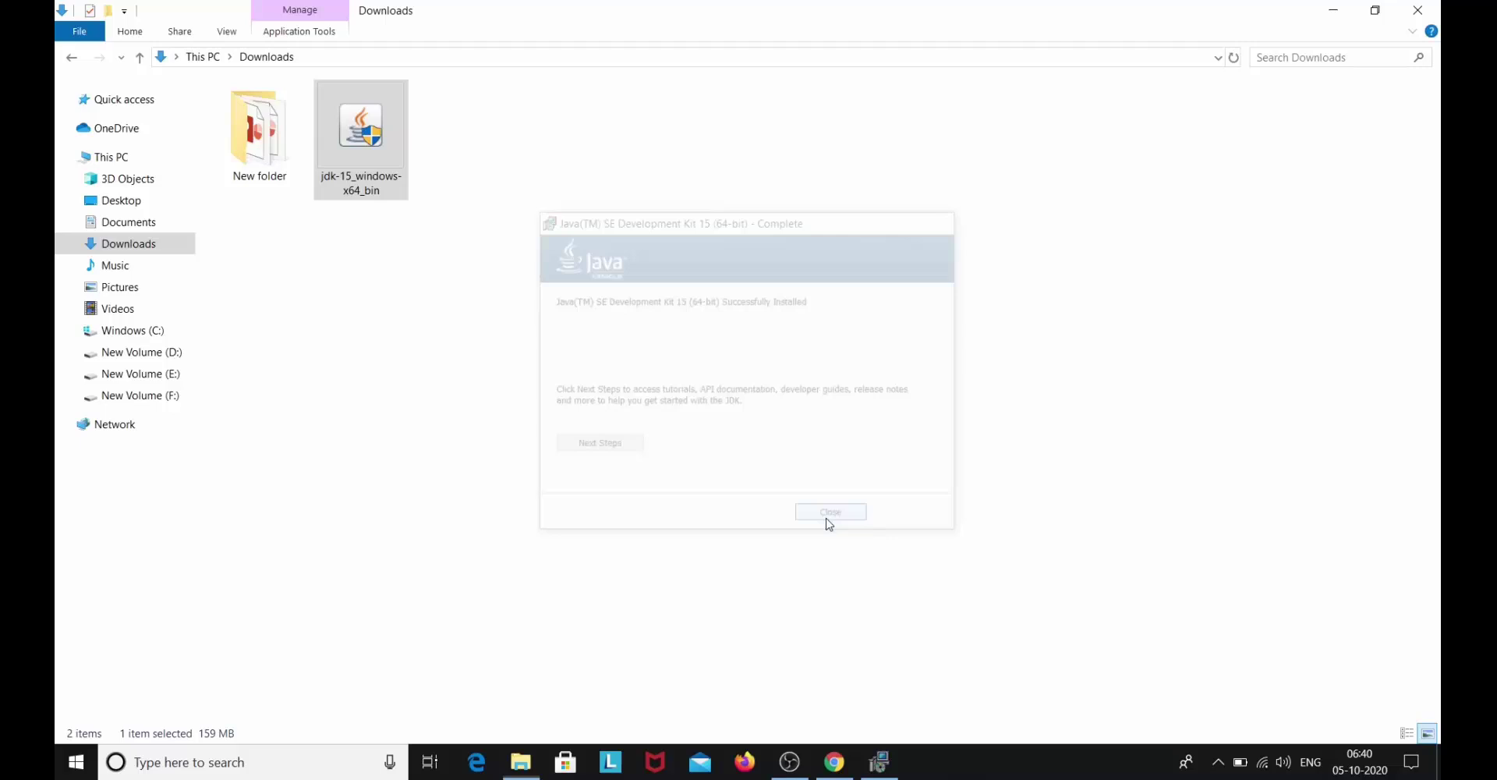
click(173, 764)
text(cm)
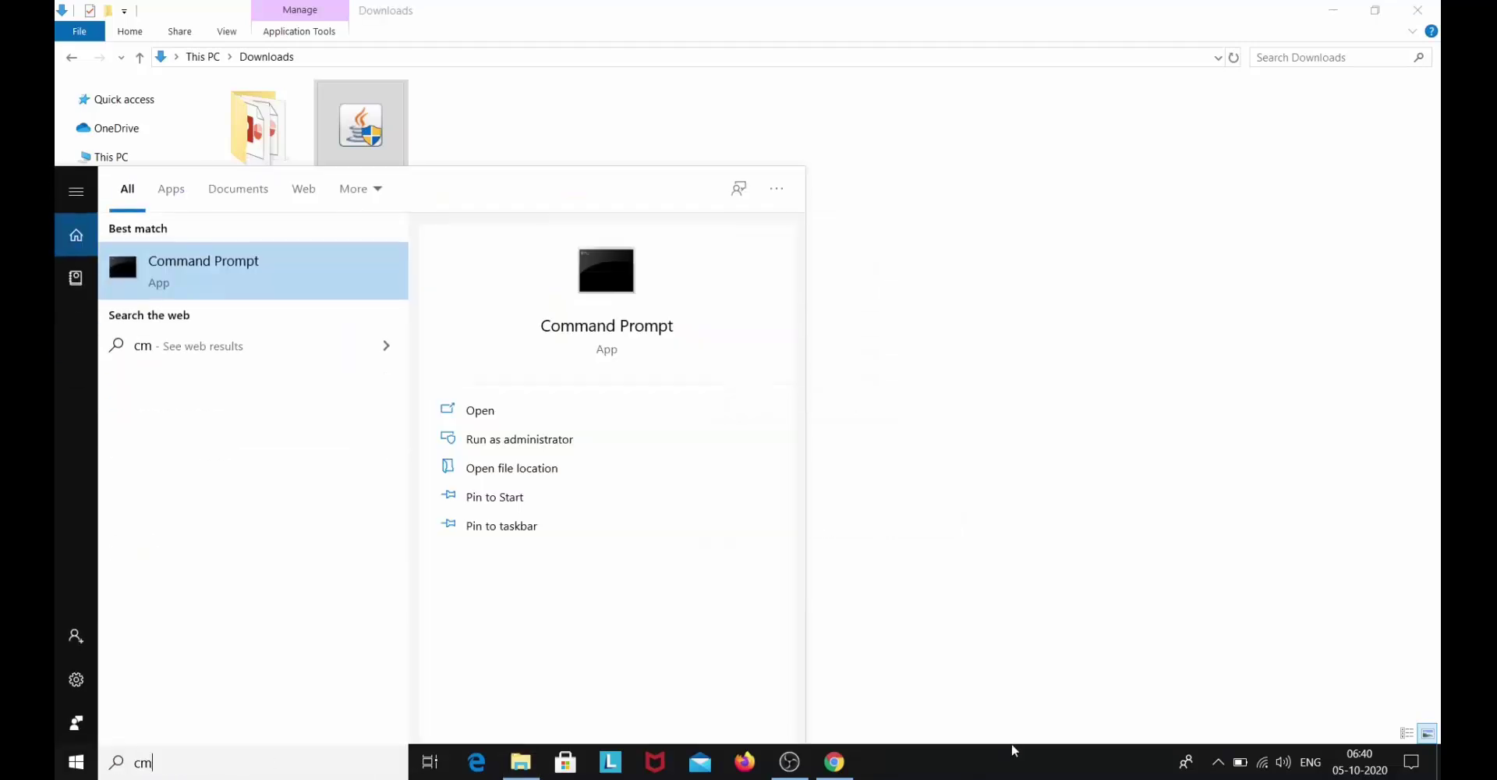
key(Return)
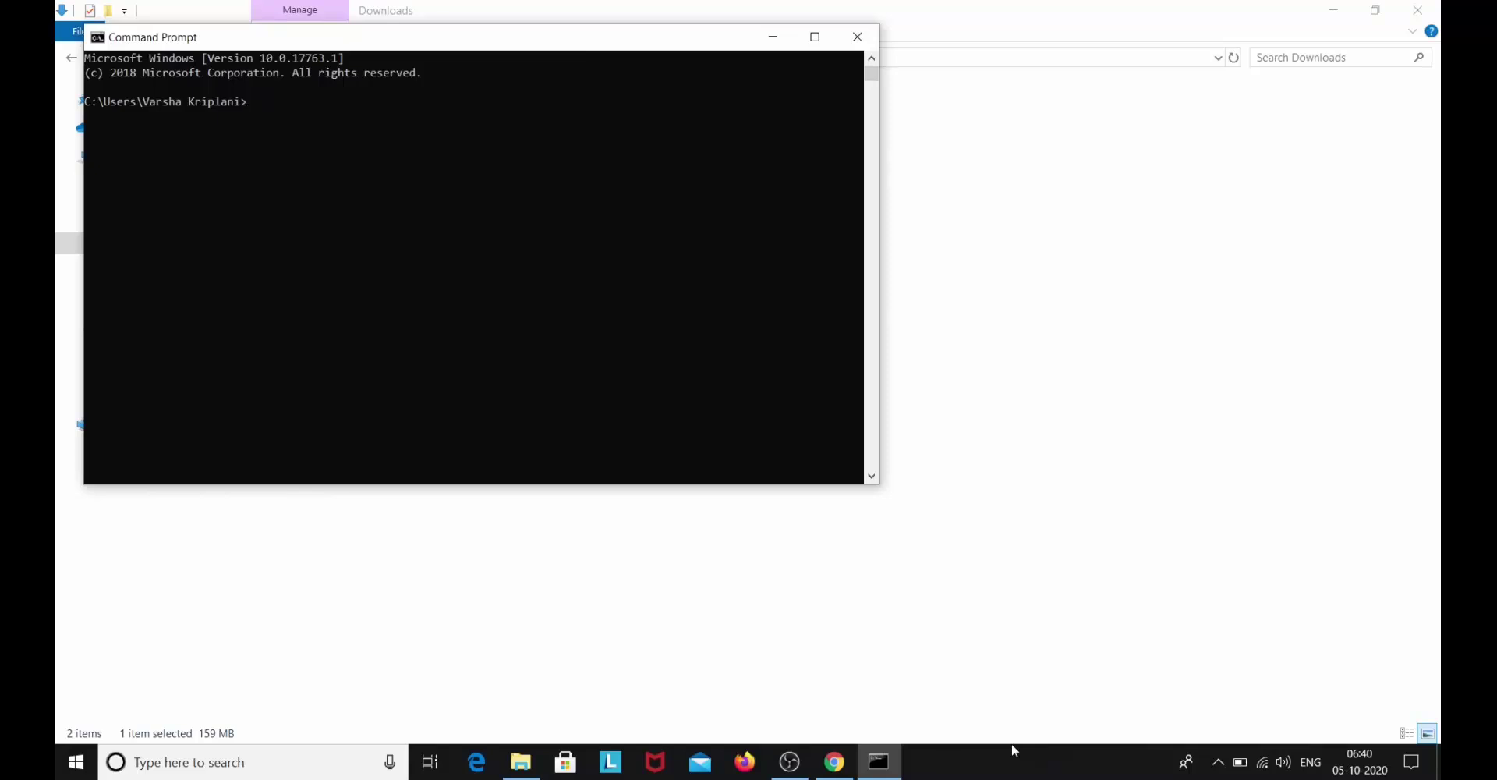
text(java -version)
key(Return)
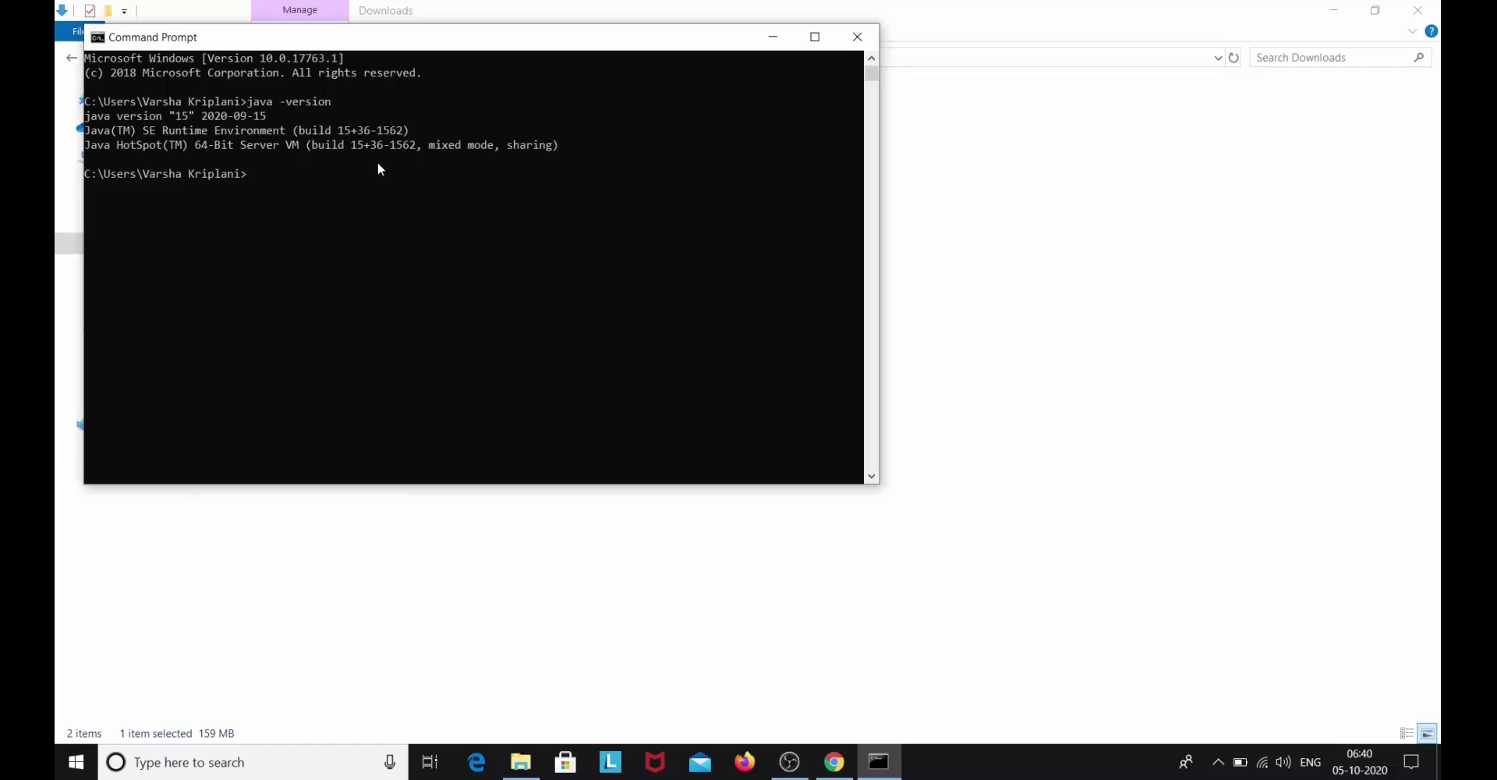
key(alt+F4)
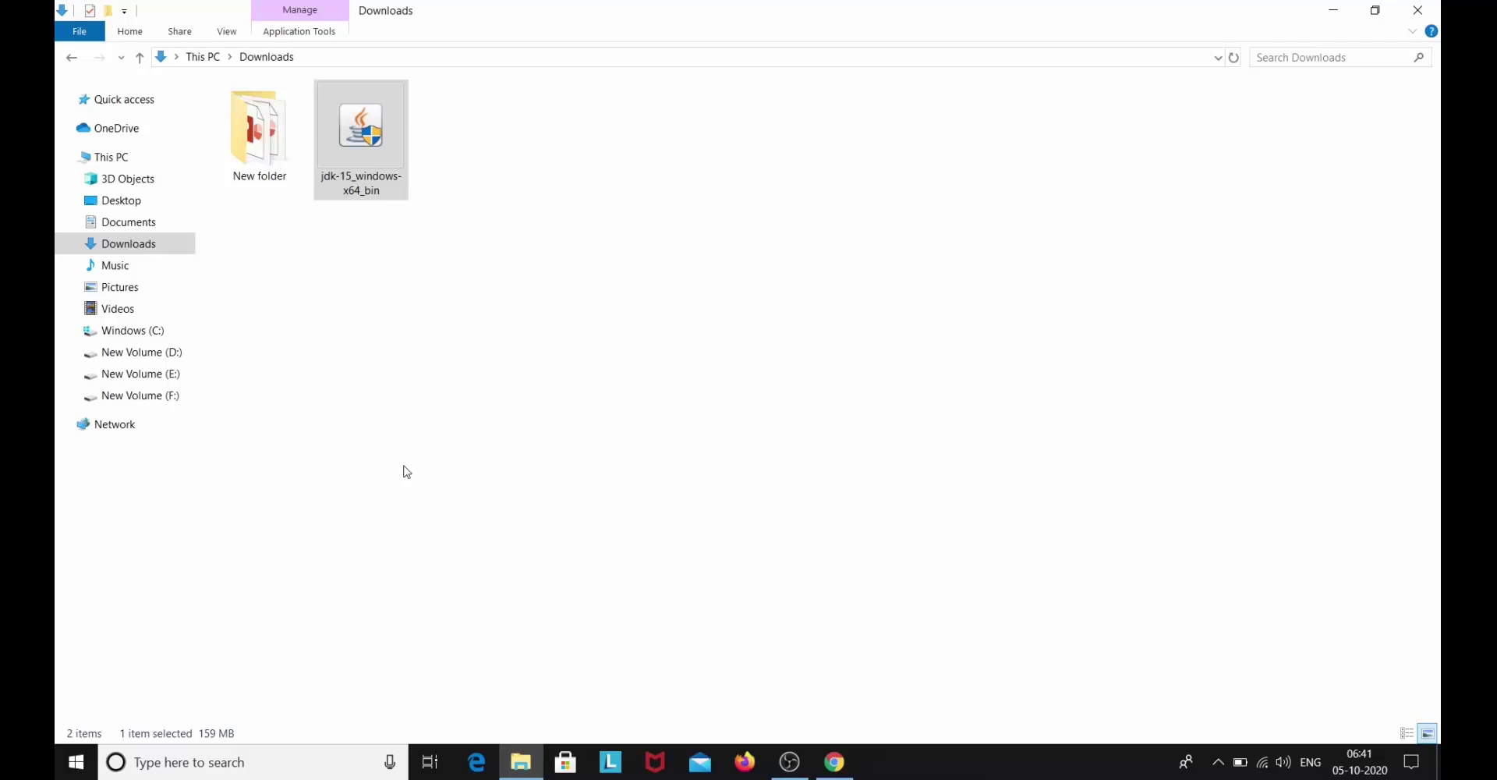
Open the Environment Variables dialog from the 'env' system settings search
click(221, 757)
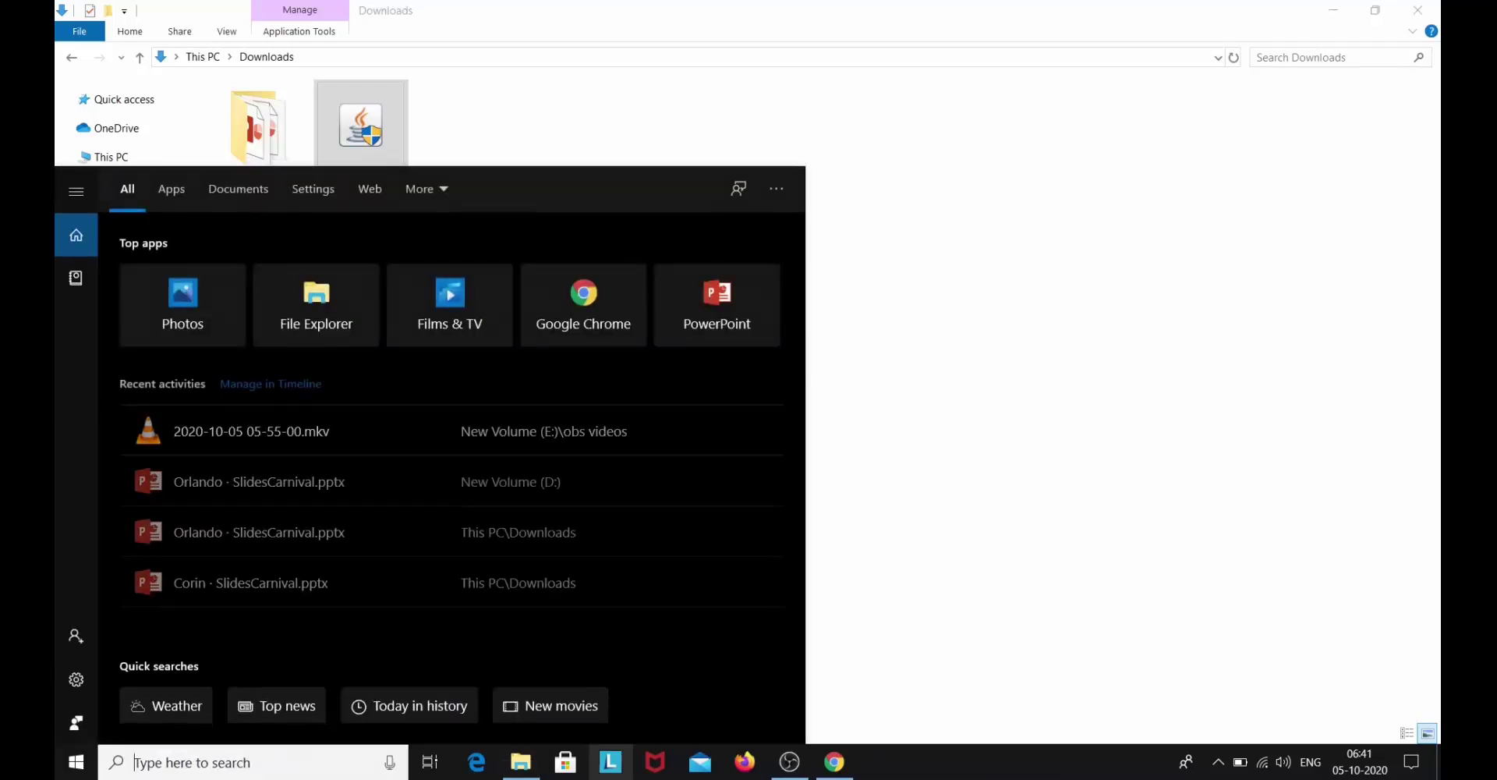
text(env)
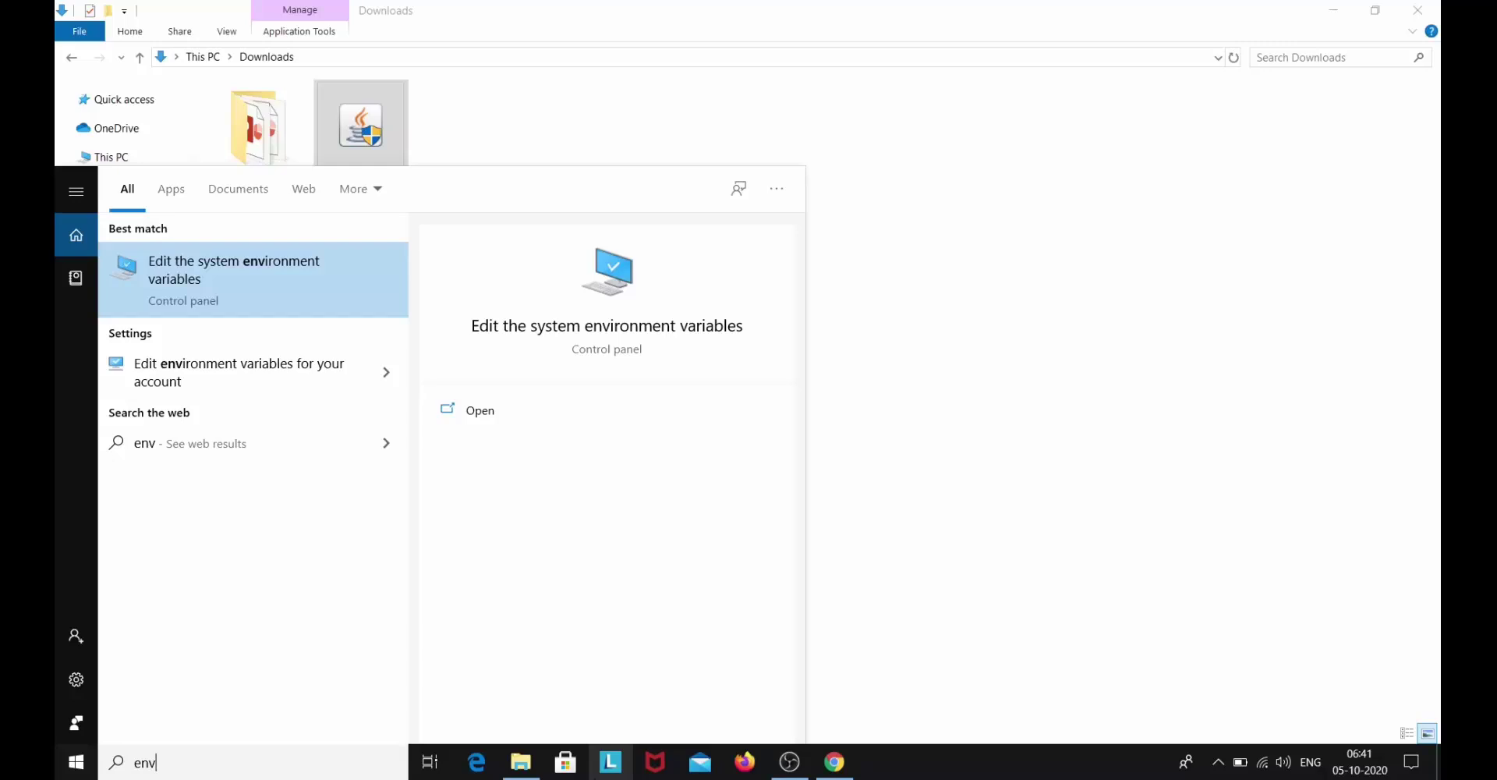
key(Return)
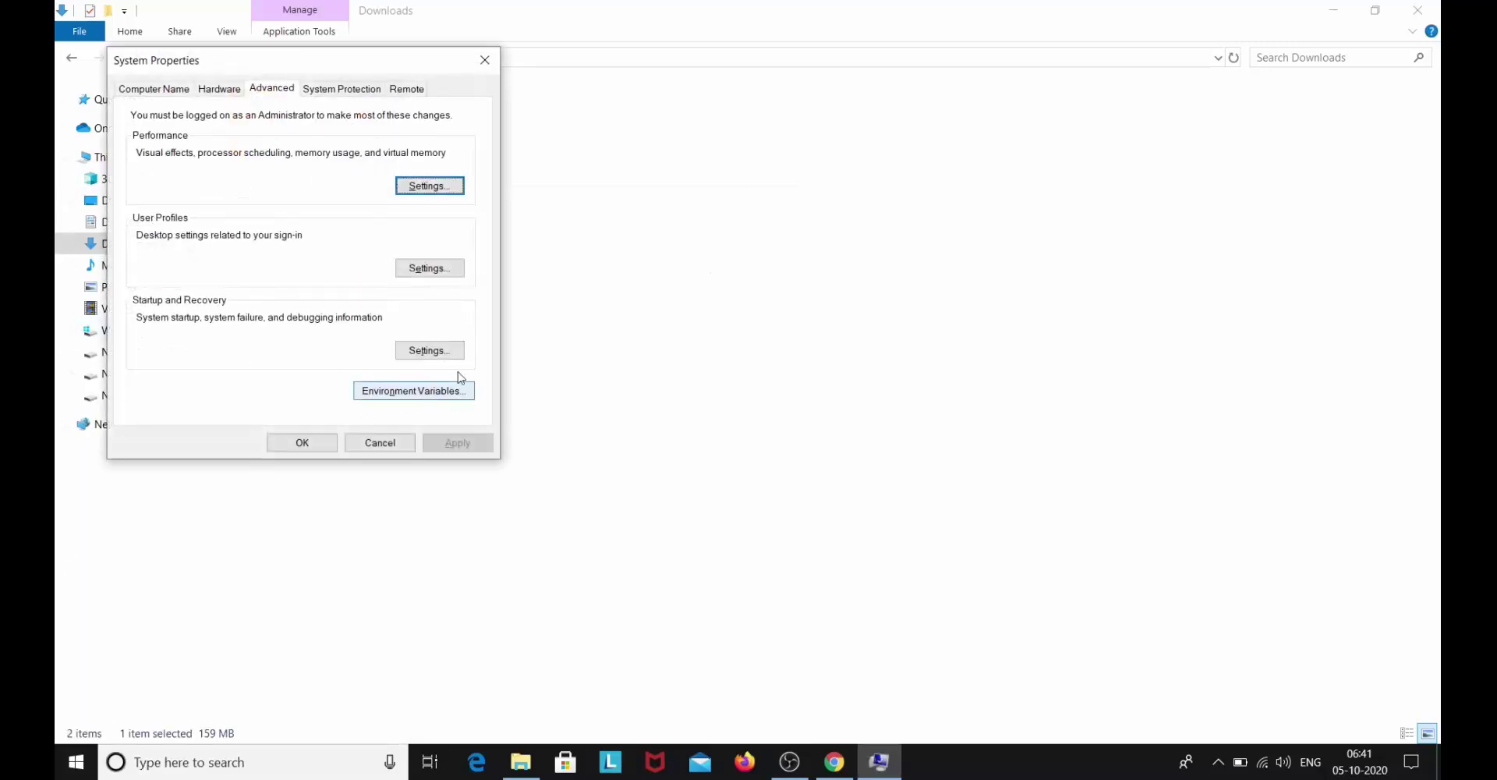
click(401, 393)
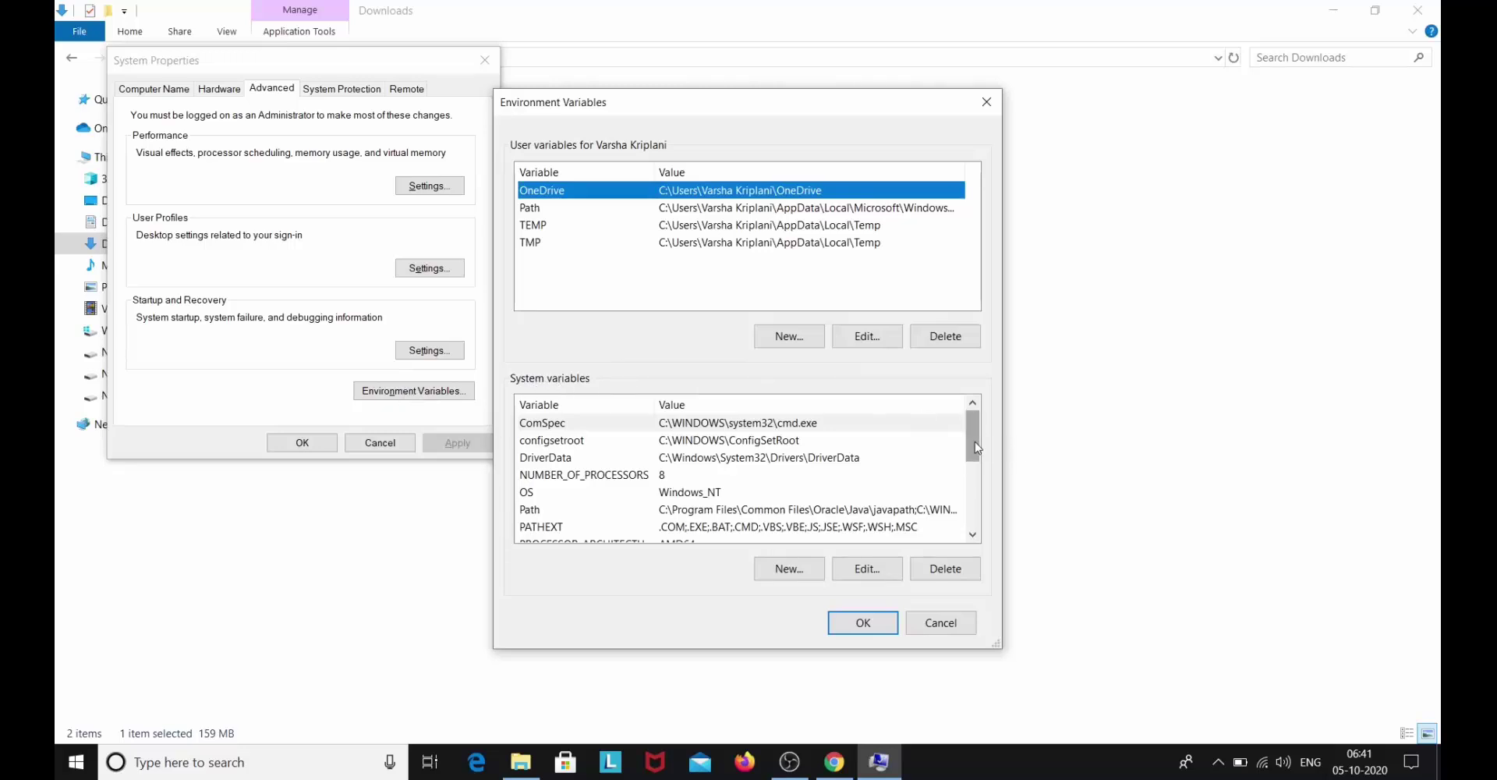
Start a blank new entry in the system Path, then browse the Windows (C:) drive
drag(973, 446, 977, 456)
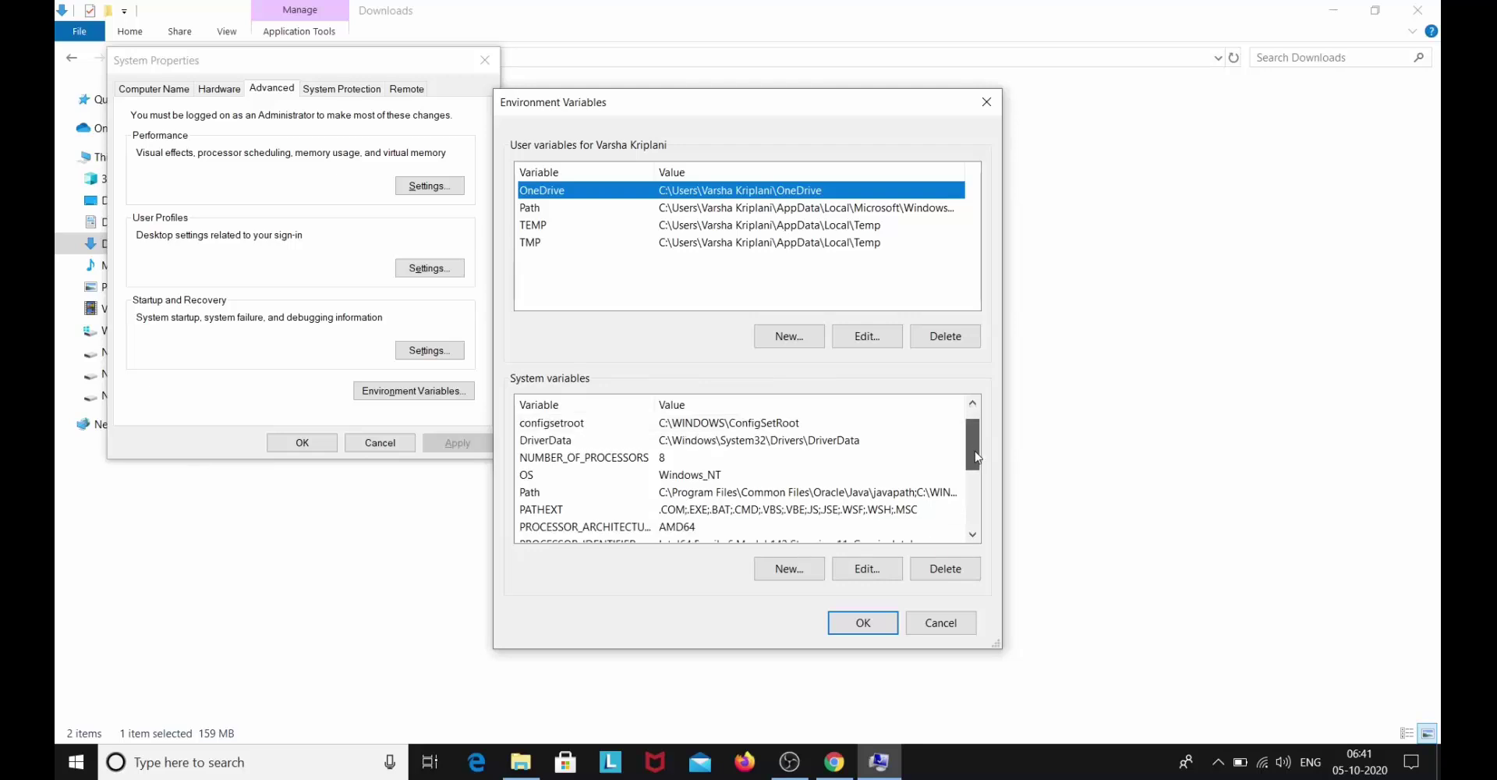
click(689, 496)
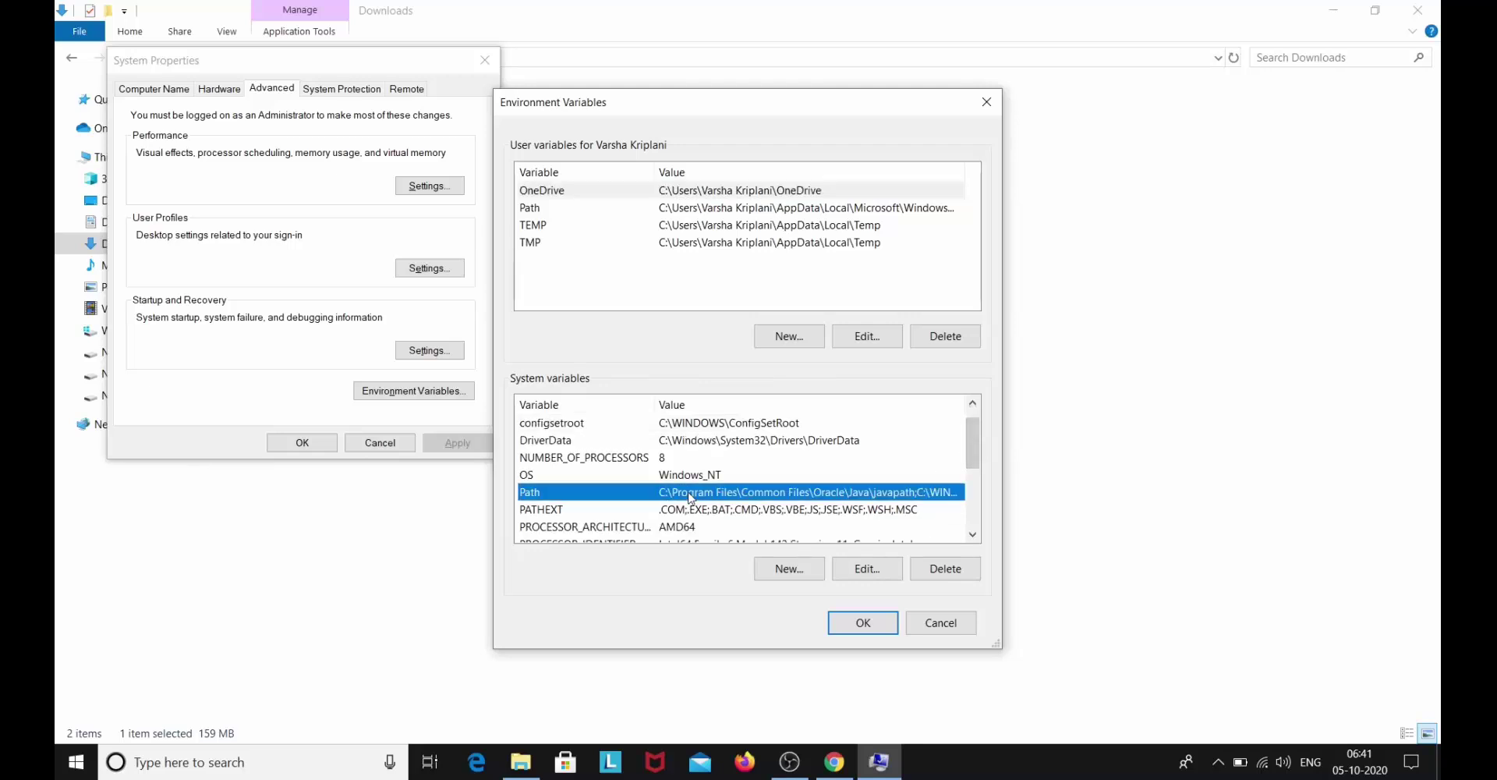
click(861, 578)
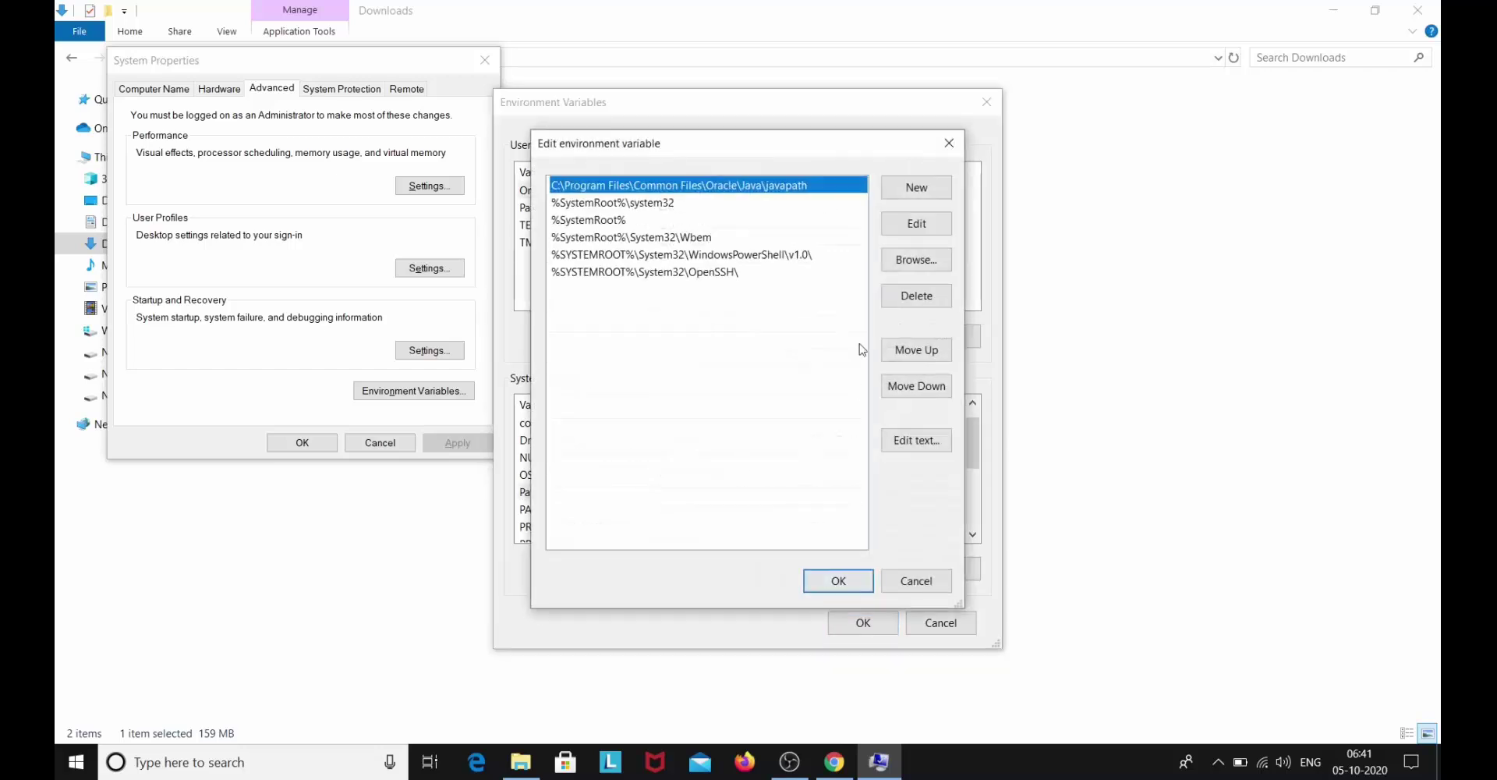
click(917, 192)
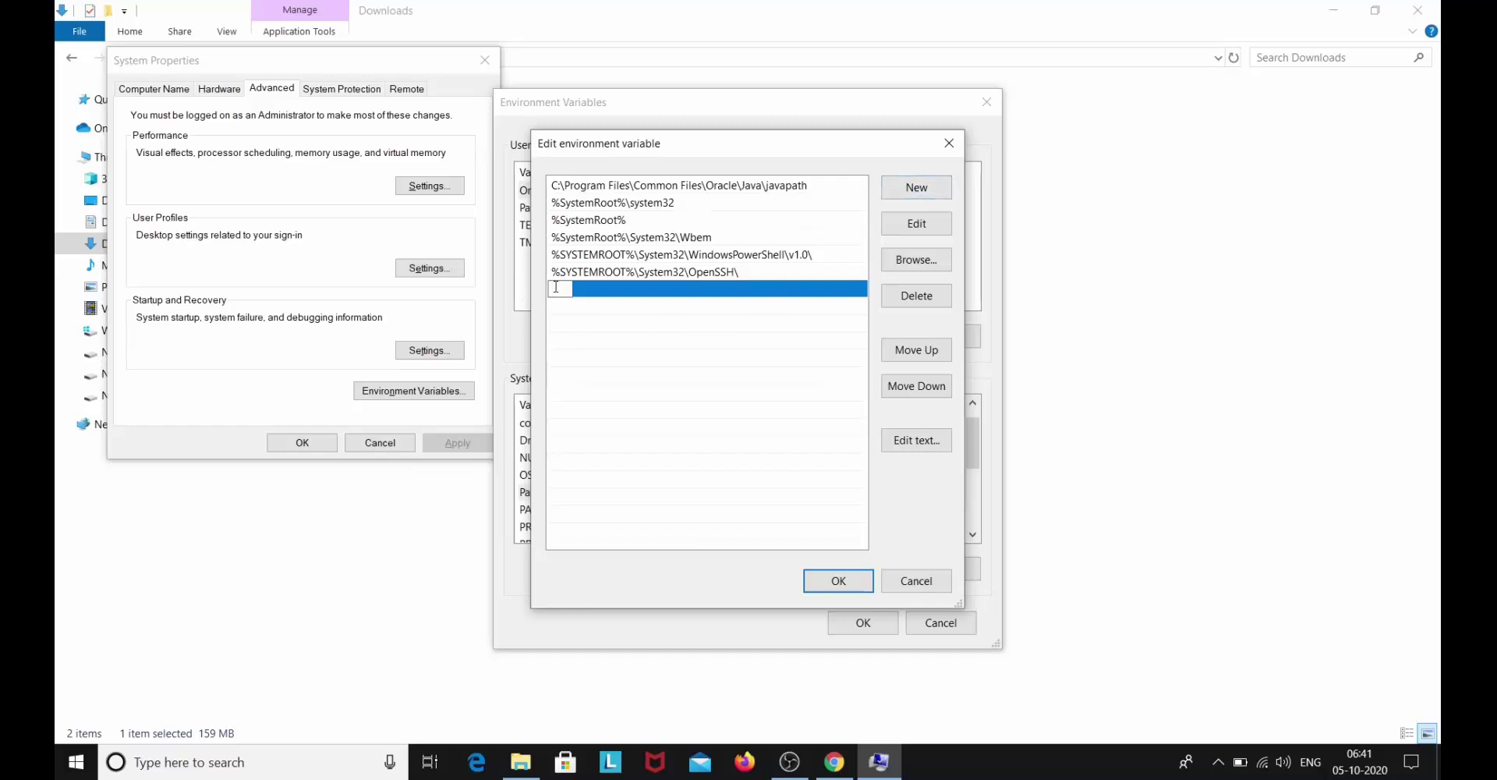
click(532, 772)
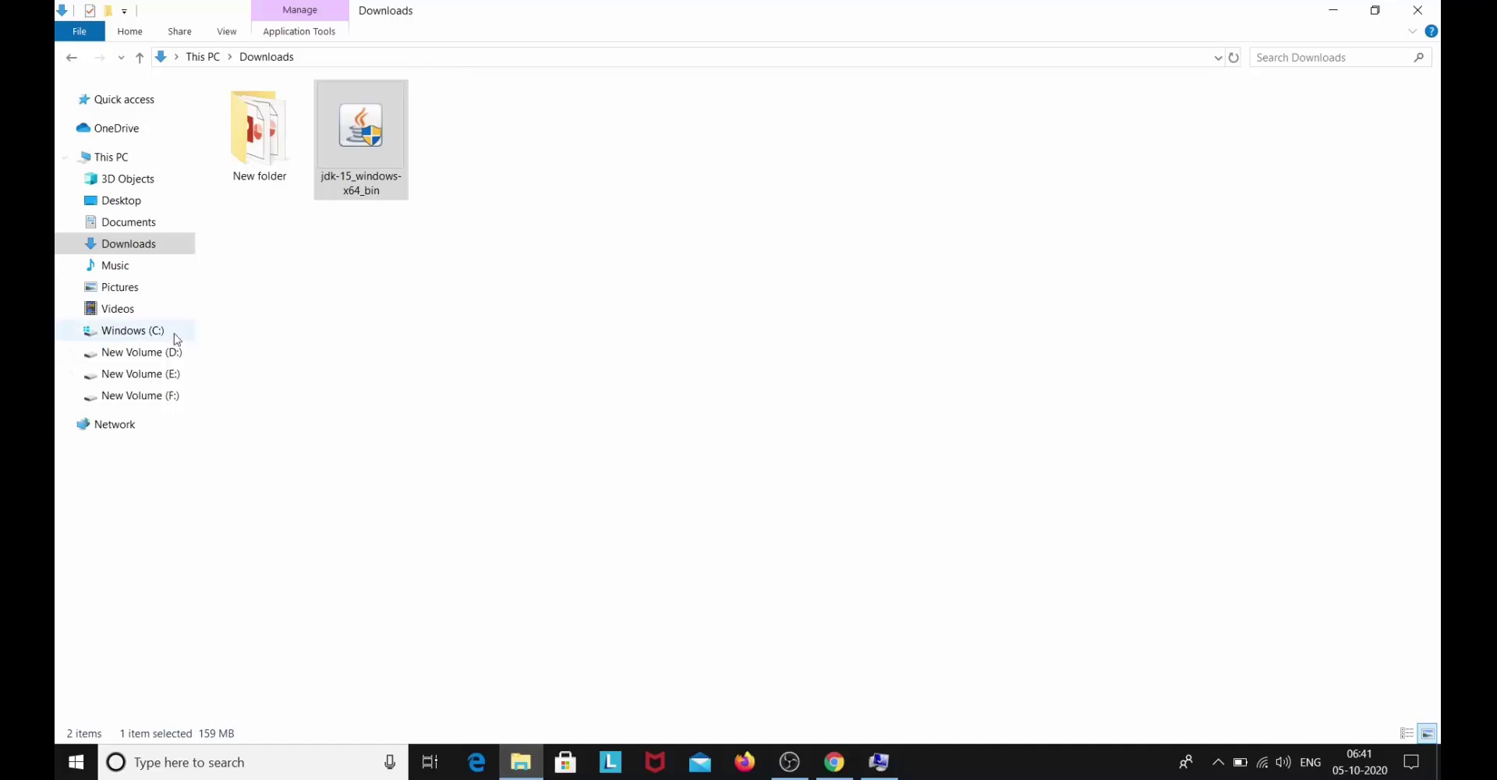
click(142, 333)
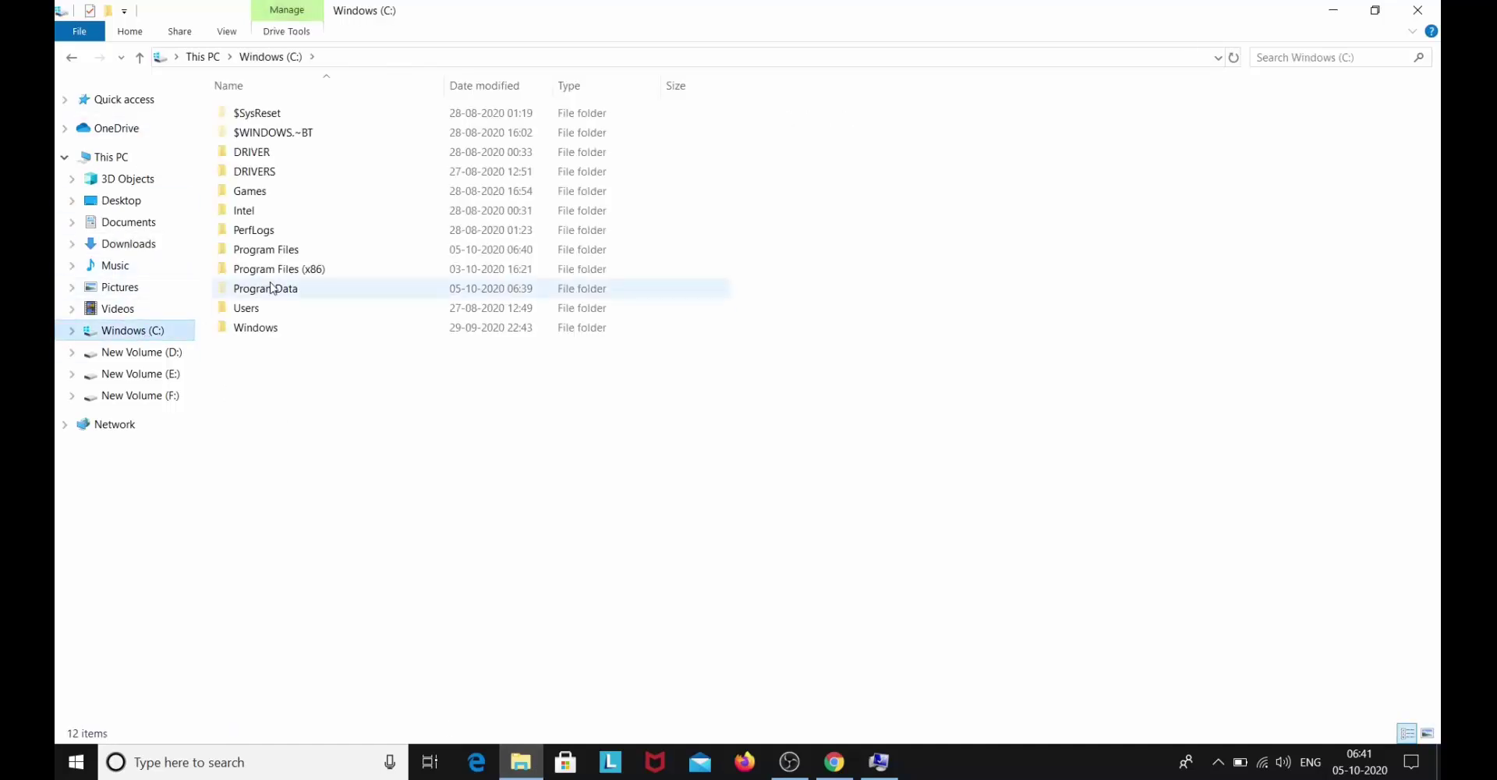
Navigate to C:\Program Files\Java\jdk-15\bin and copy its full path
double_click(289, 251)
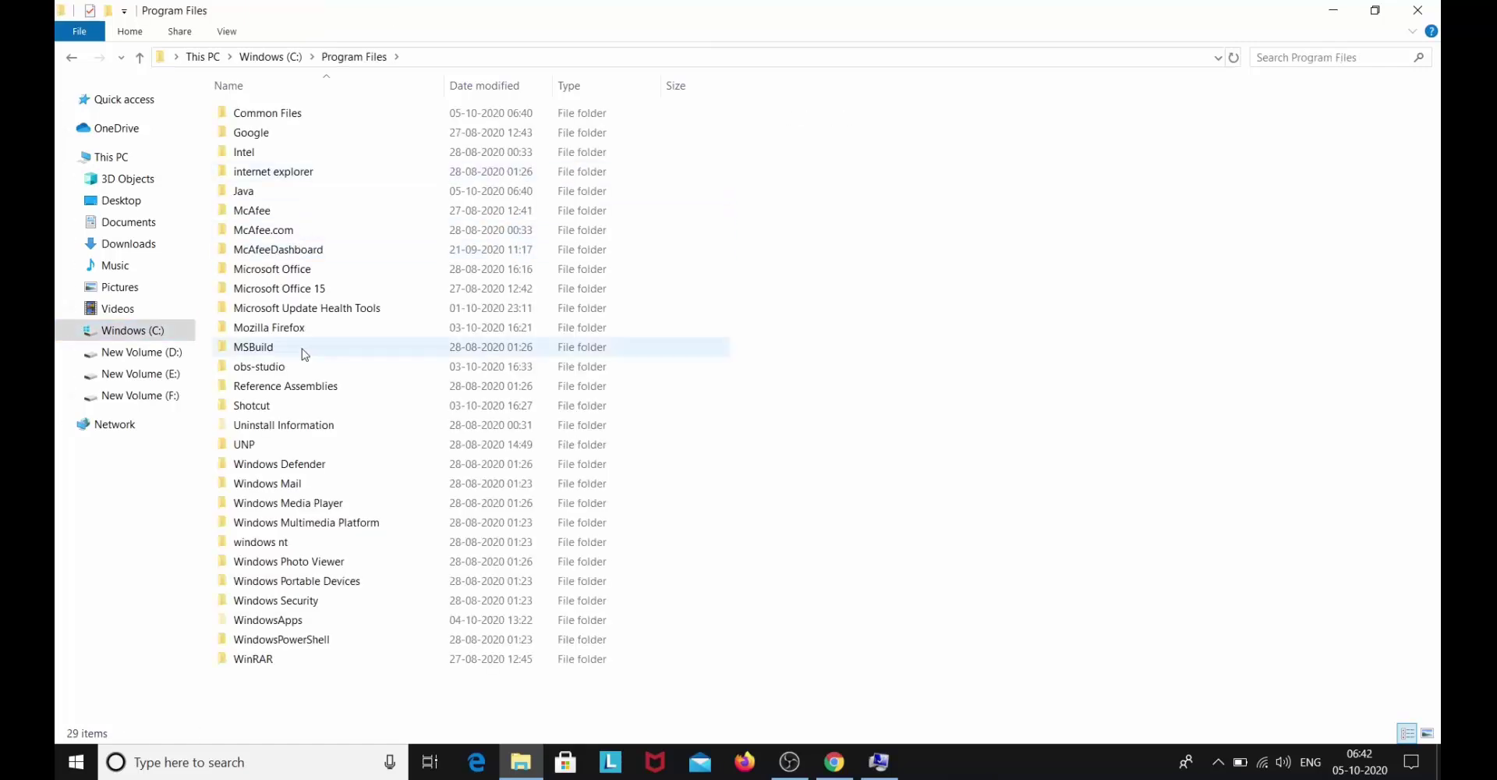
double_click(288, 196)
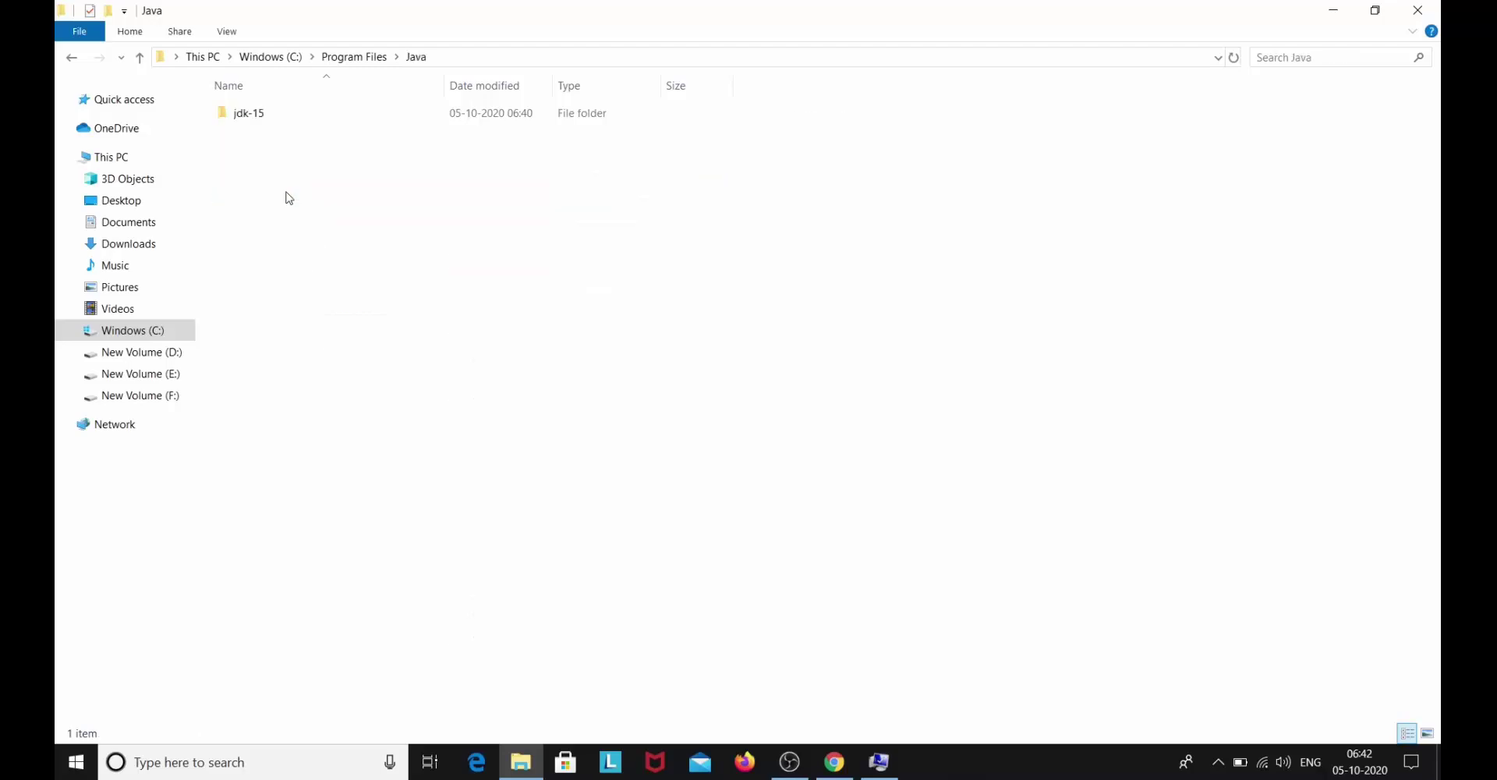
double_click(288, 117)
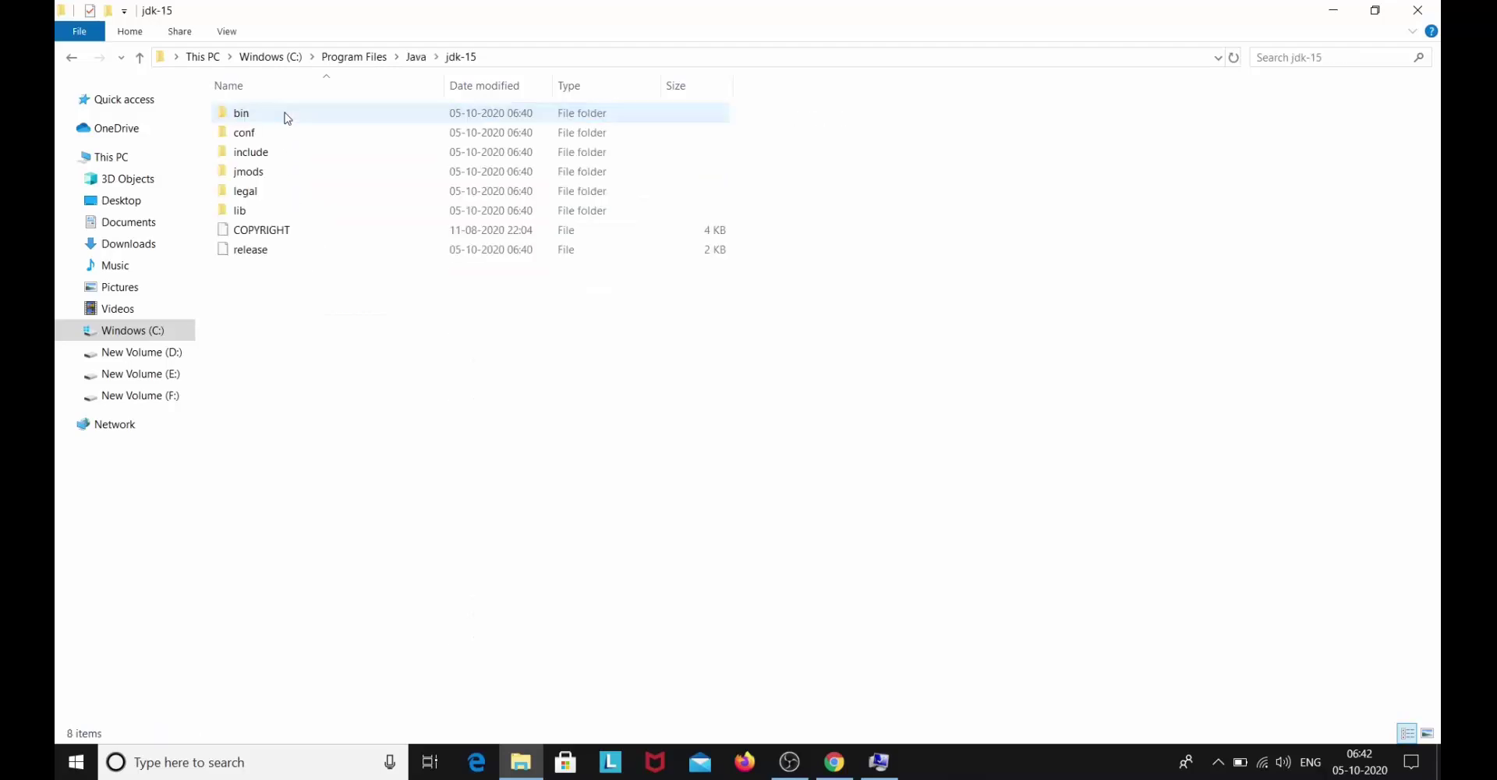
double_click(288, 117)
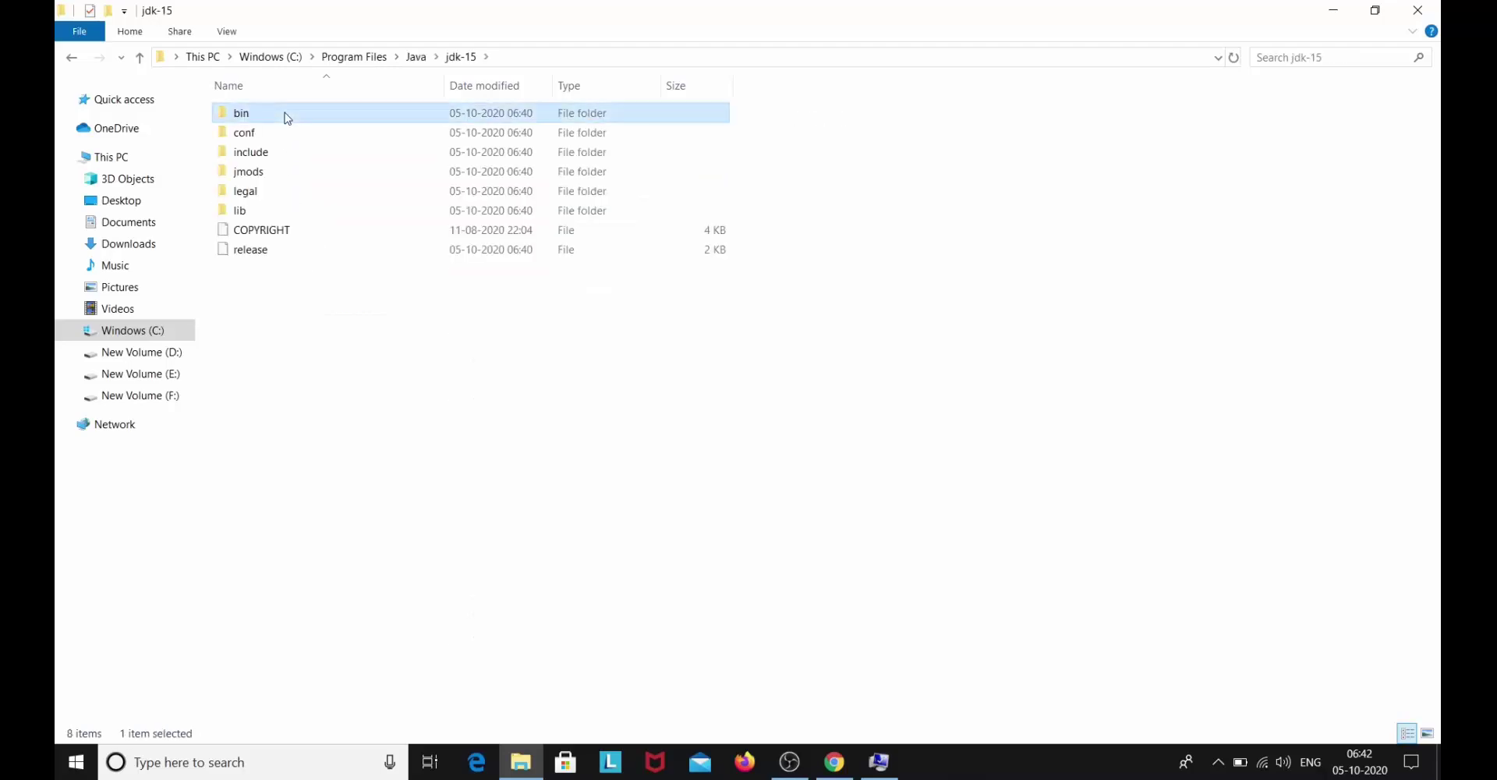
click(602, 57)
key(ctrl+c)
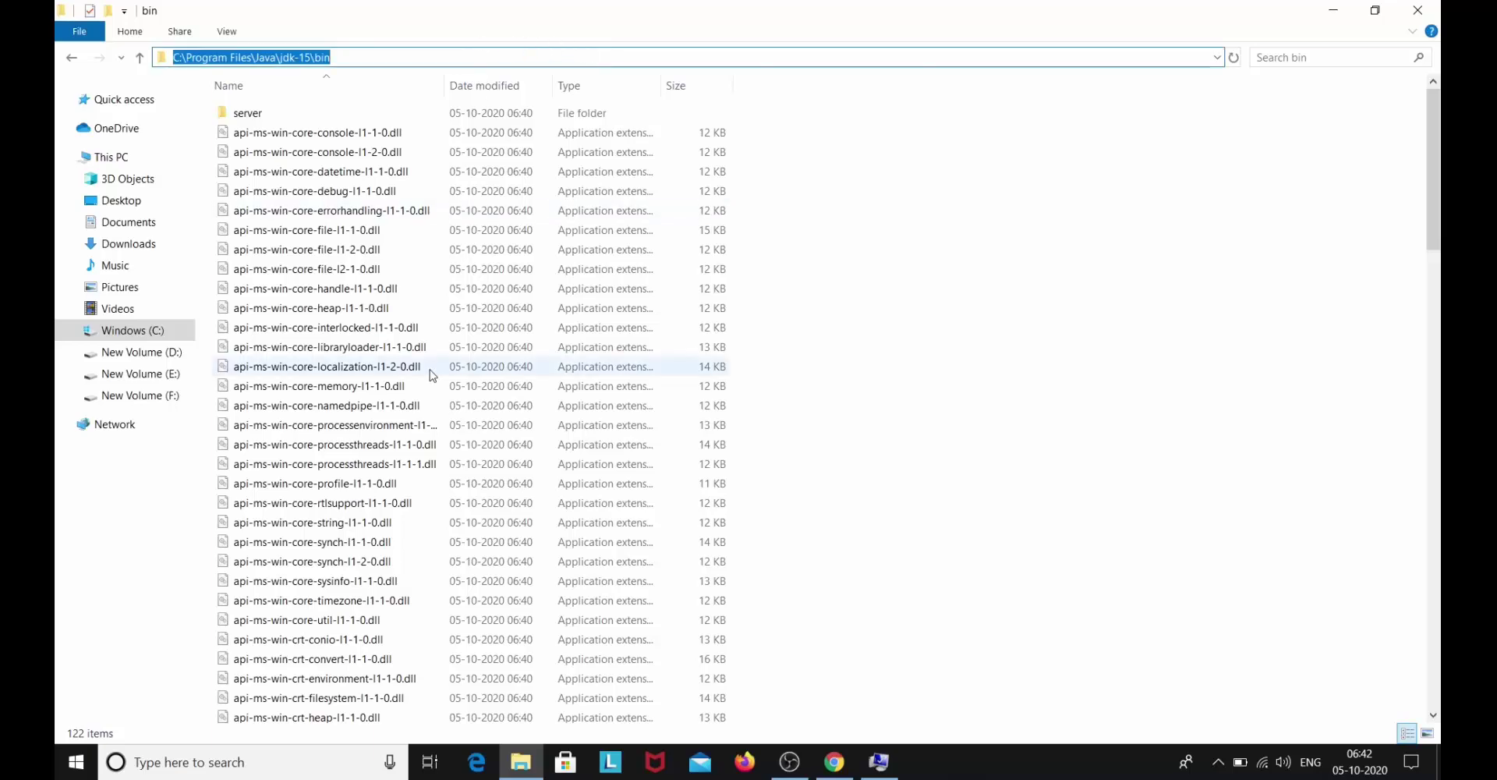
key(alt+Tab)
Paste C:\Program Files\Java\jdk-15\bin as the new Path entry and confirm every dialog with OK
click(916, 187)
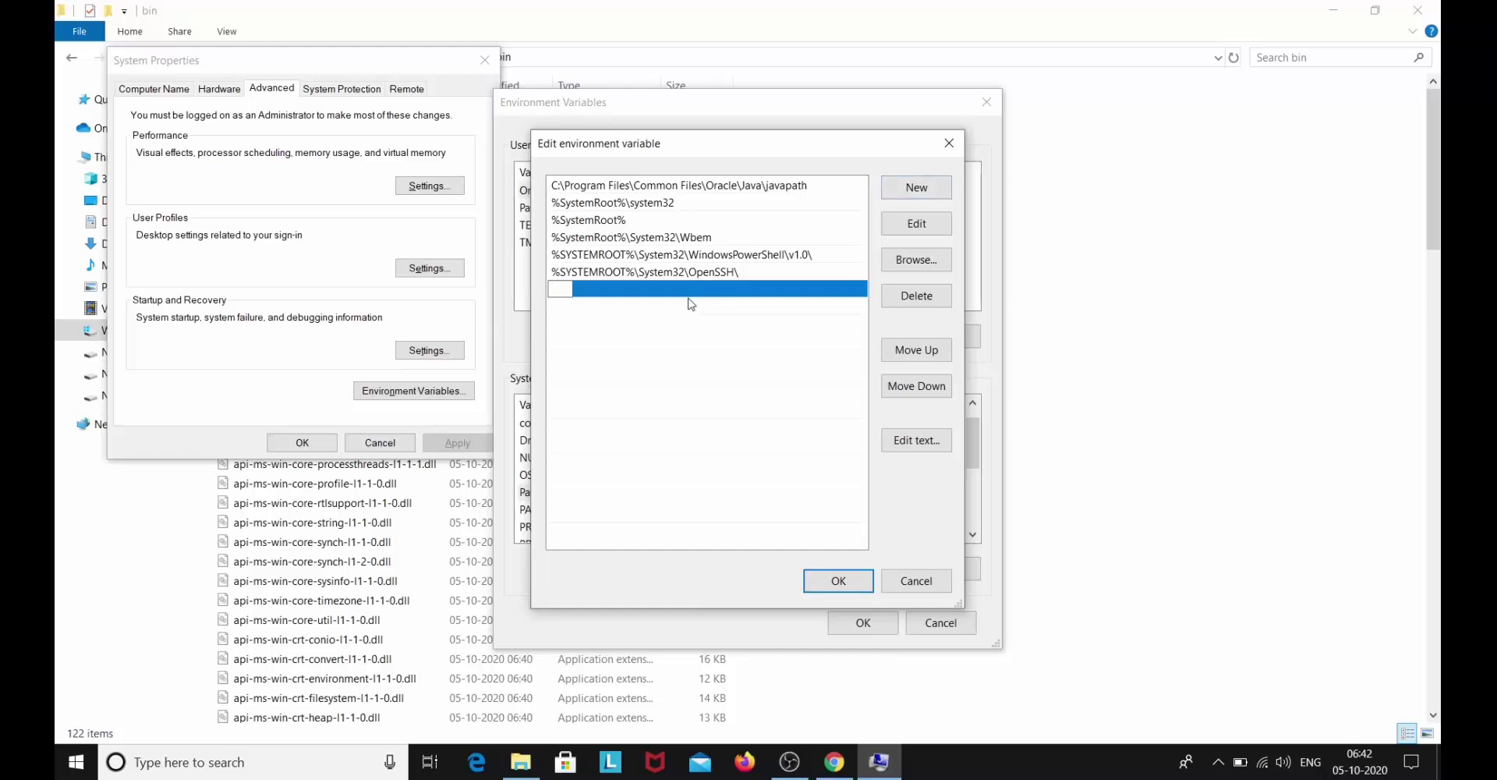
key(ctrl+v)
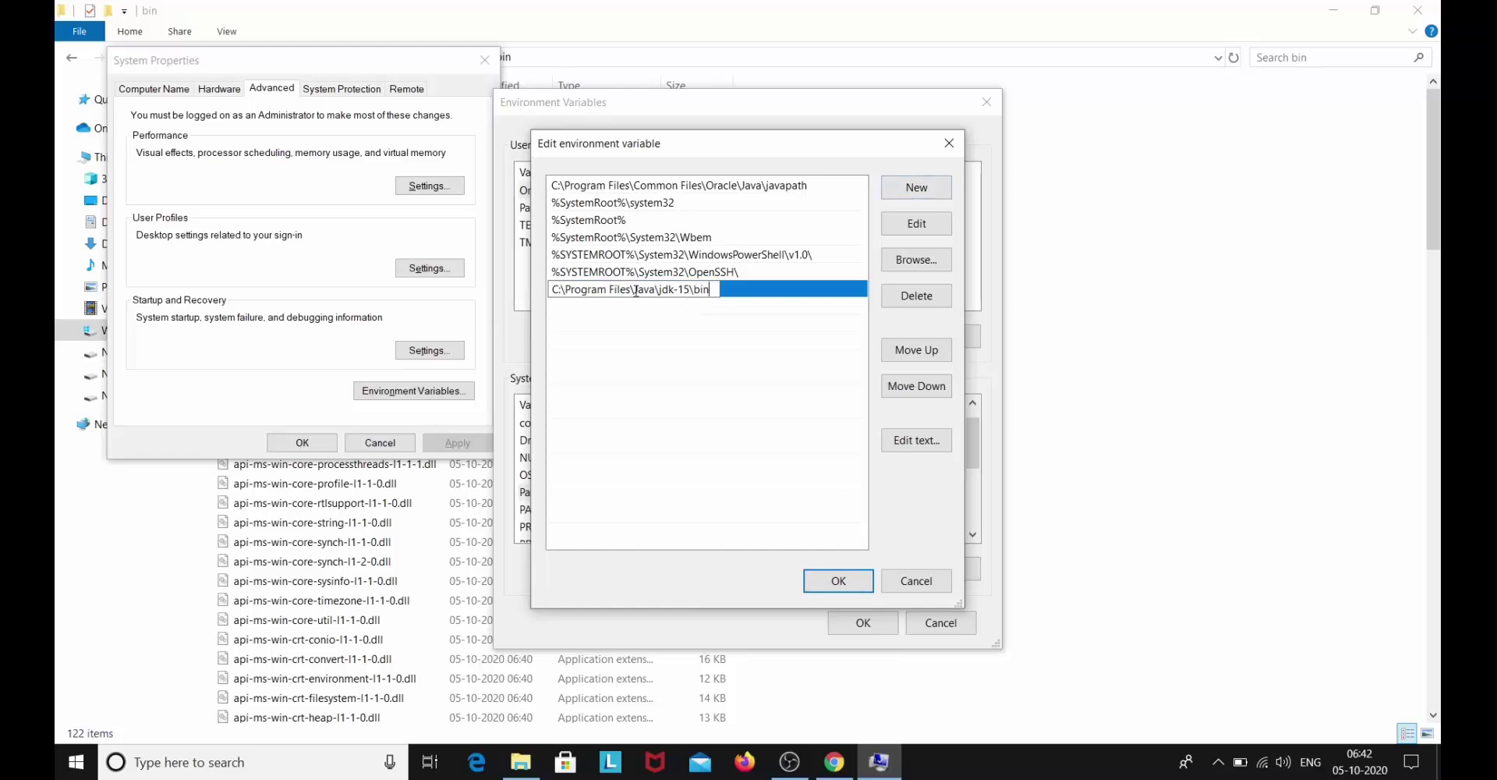
click(769, 290)
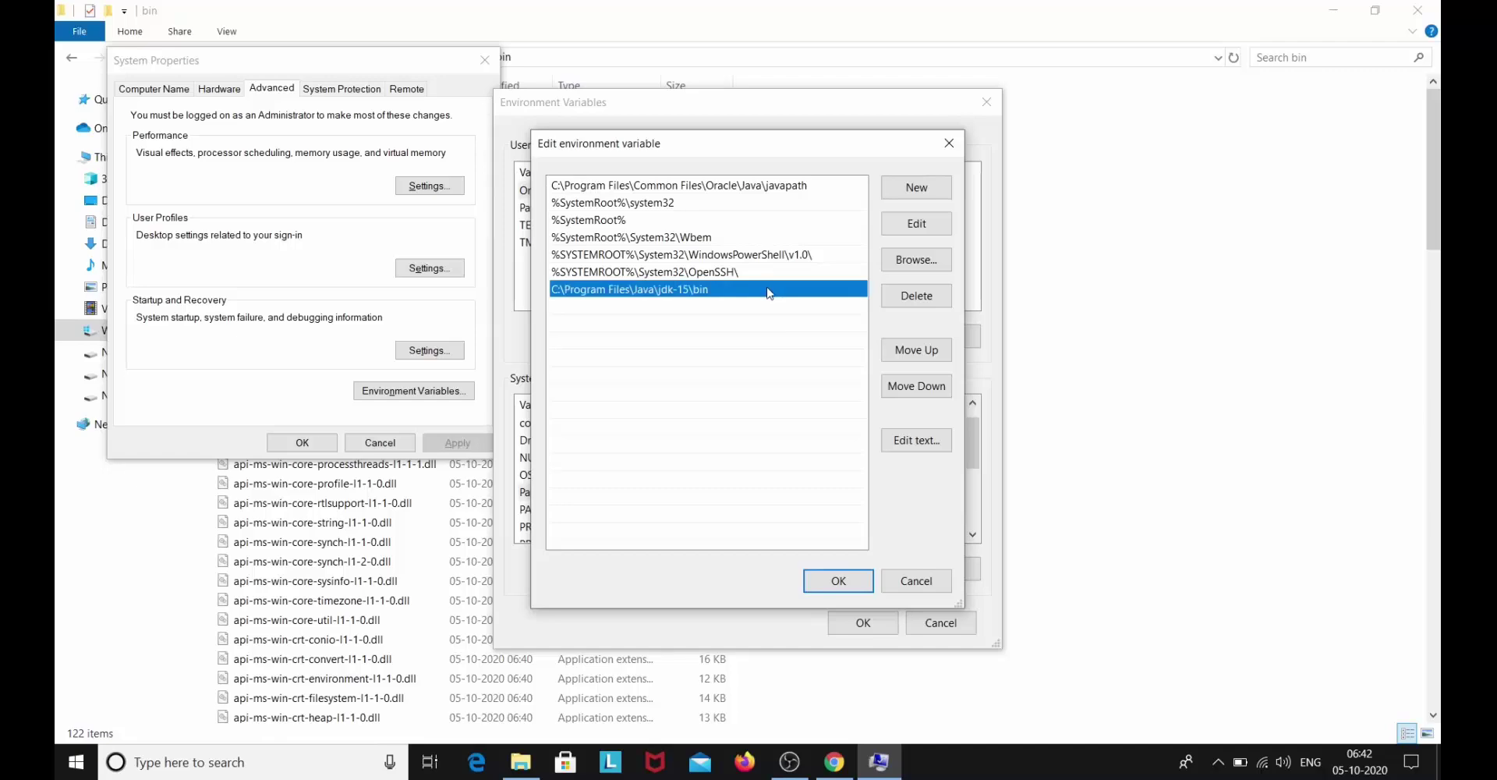
click(839, 581)
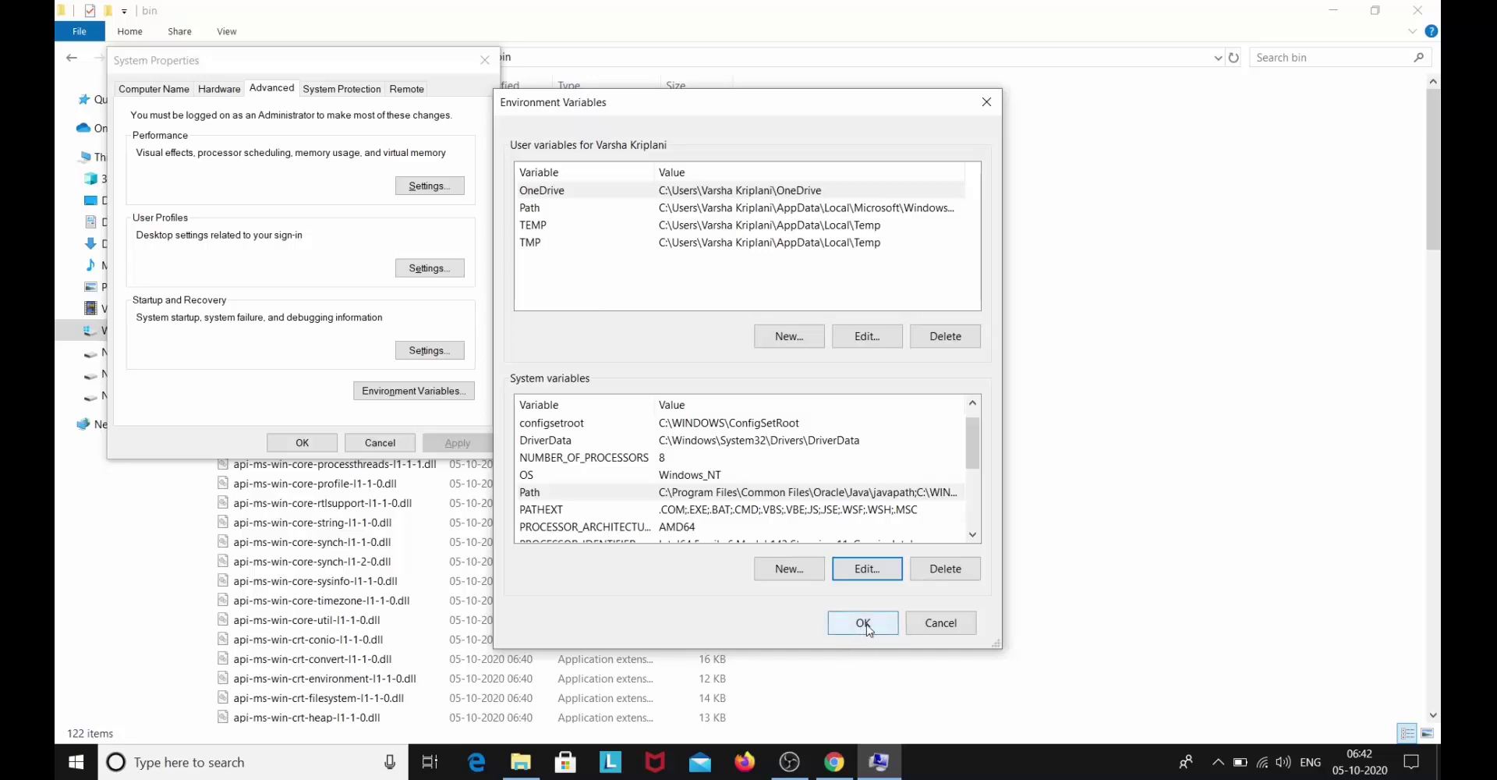
click(863, 623)
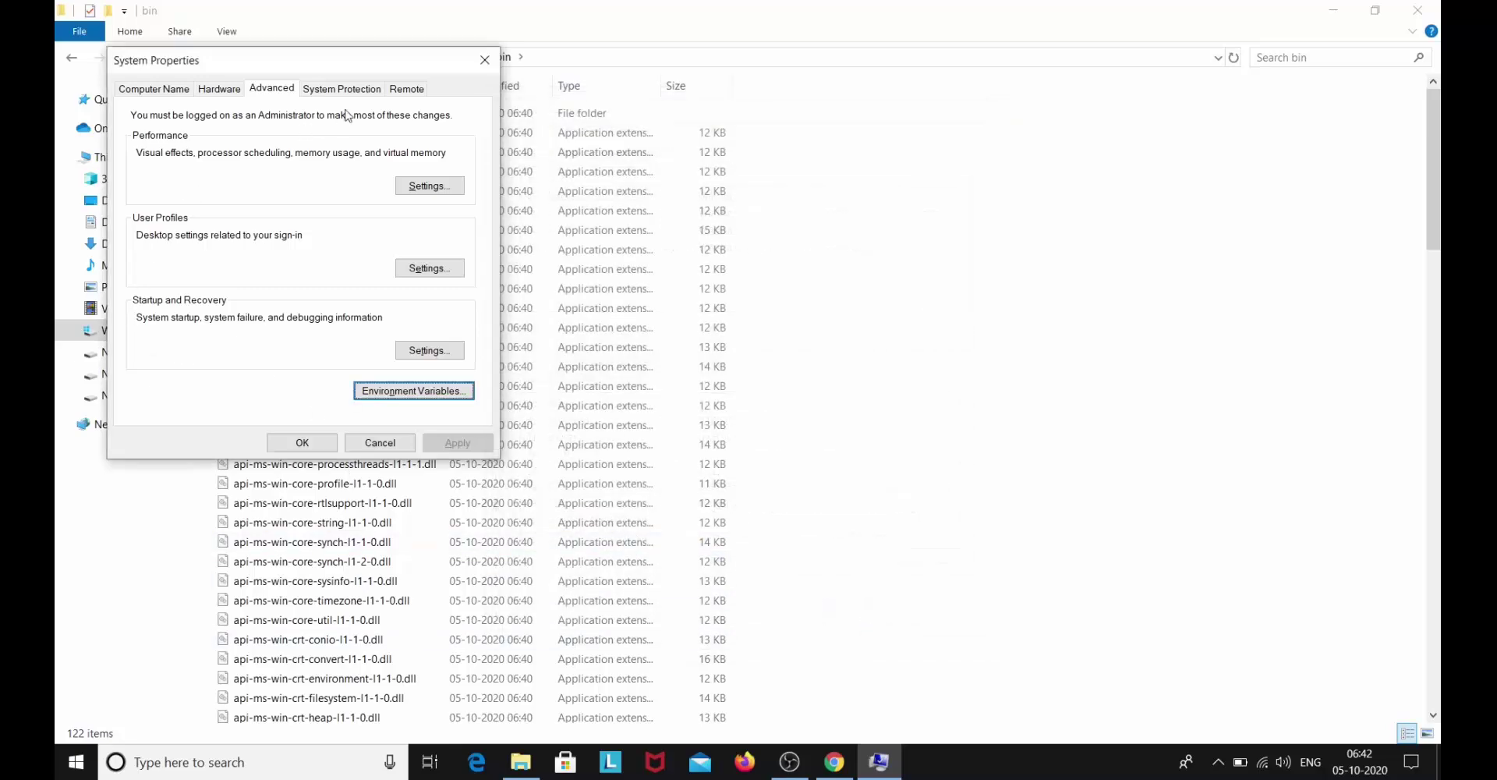
click(285, 446)
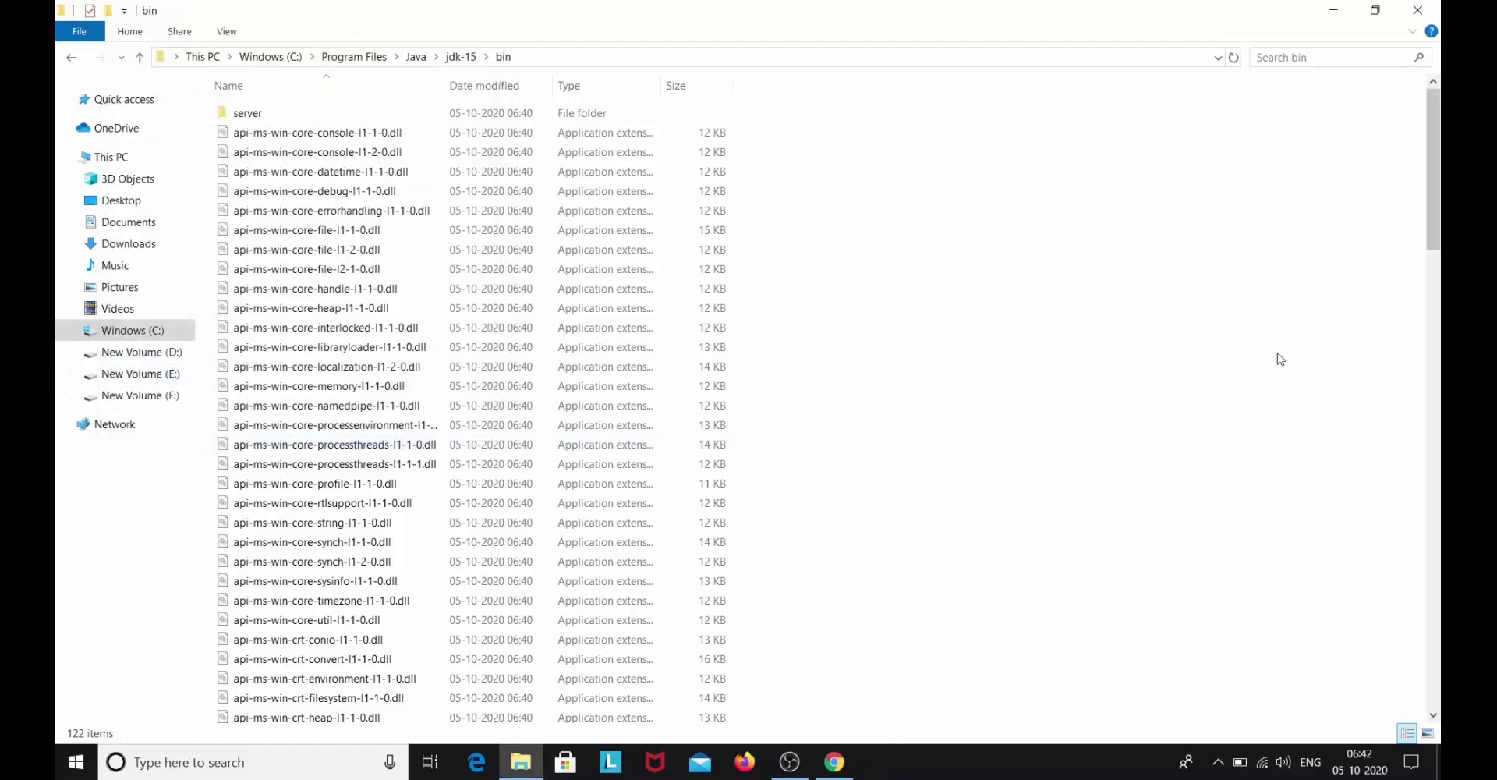
Close the bin folder window and go to the IntelliJ IDEA download page in Chrome
click(1429, 12)
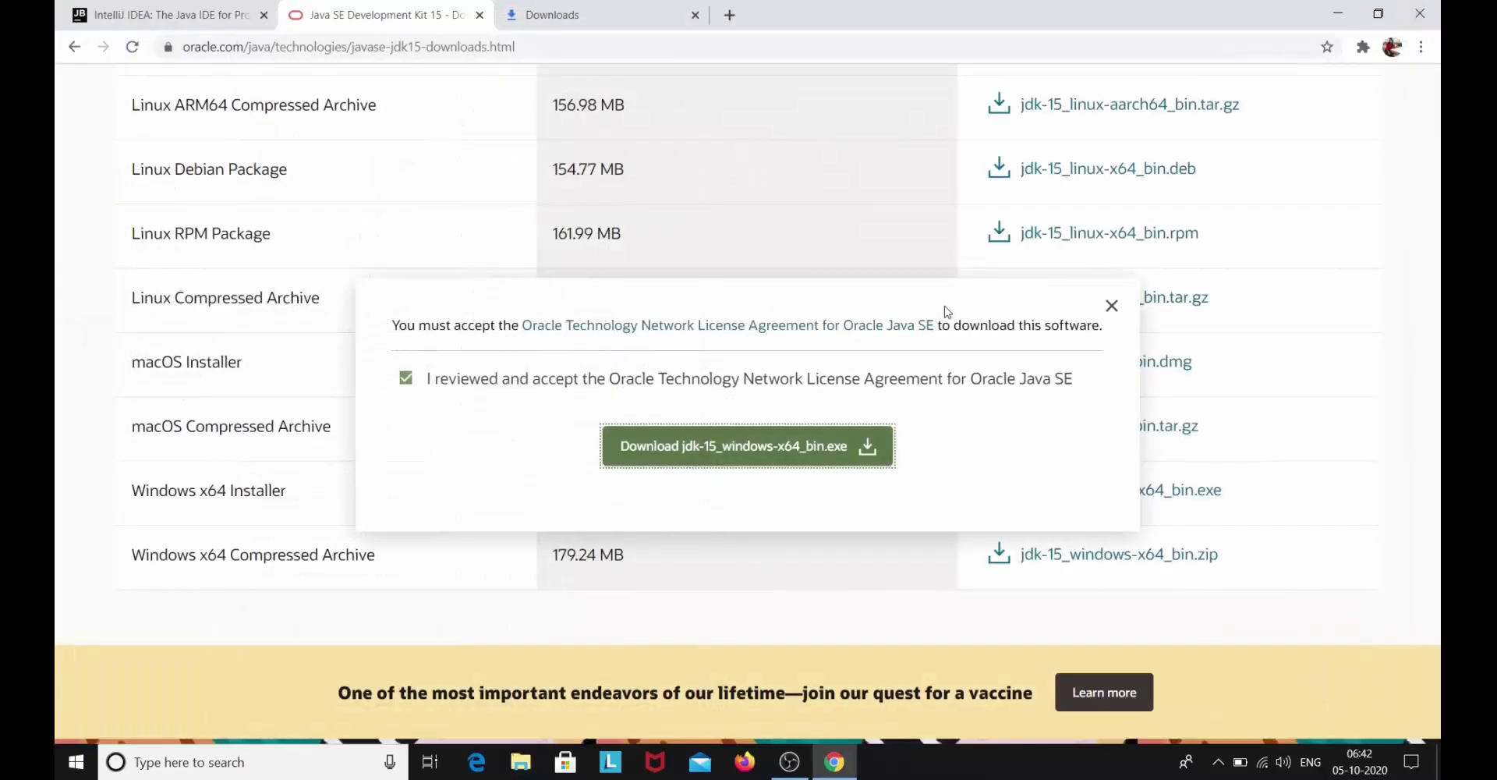
click(113, 12)
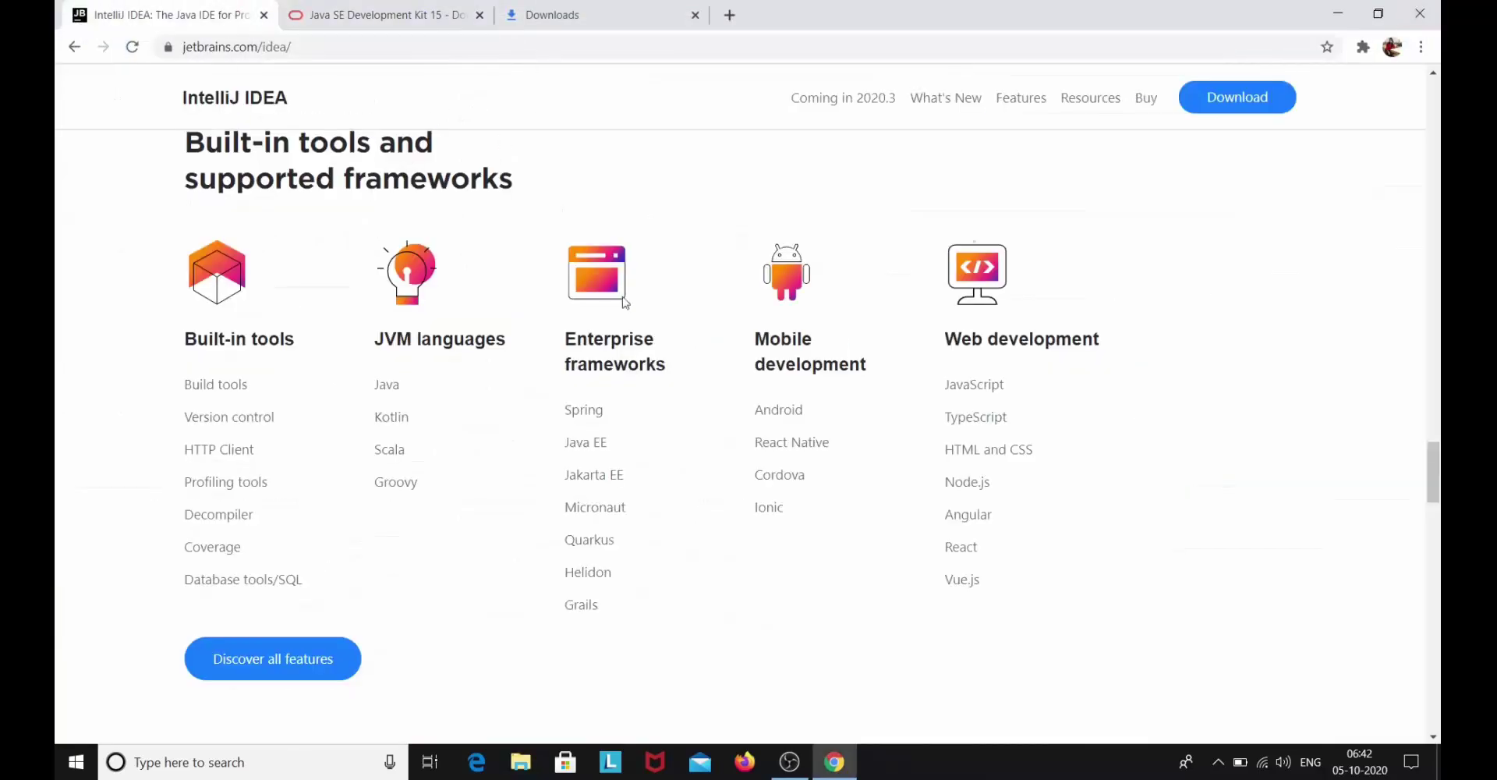
scroll(453, 530, up, 15)
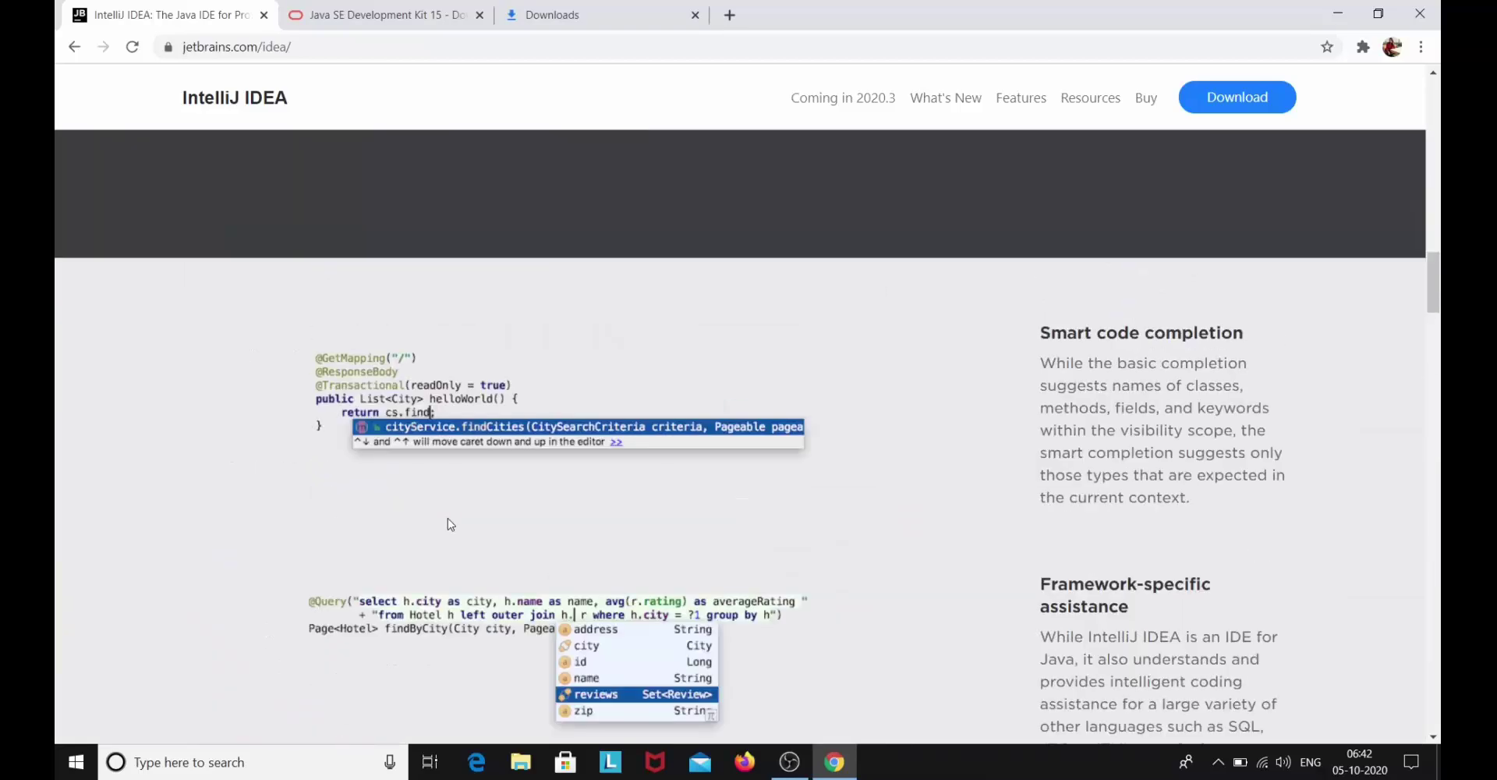
scroll(449, 524, up, 5)
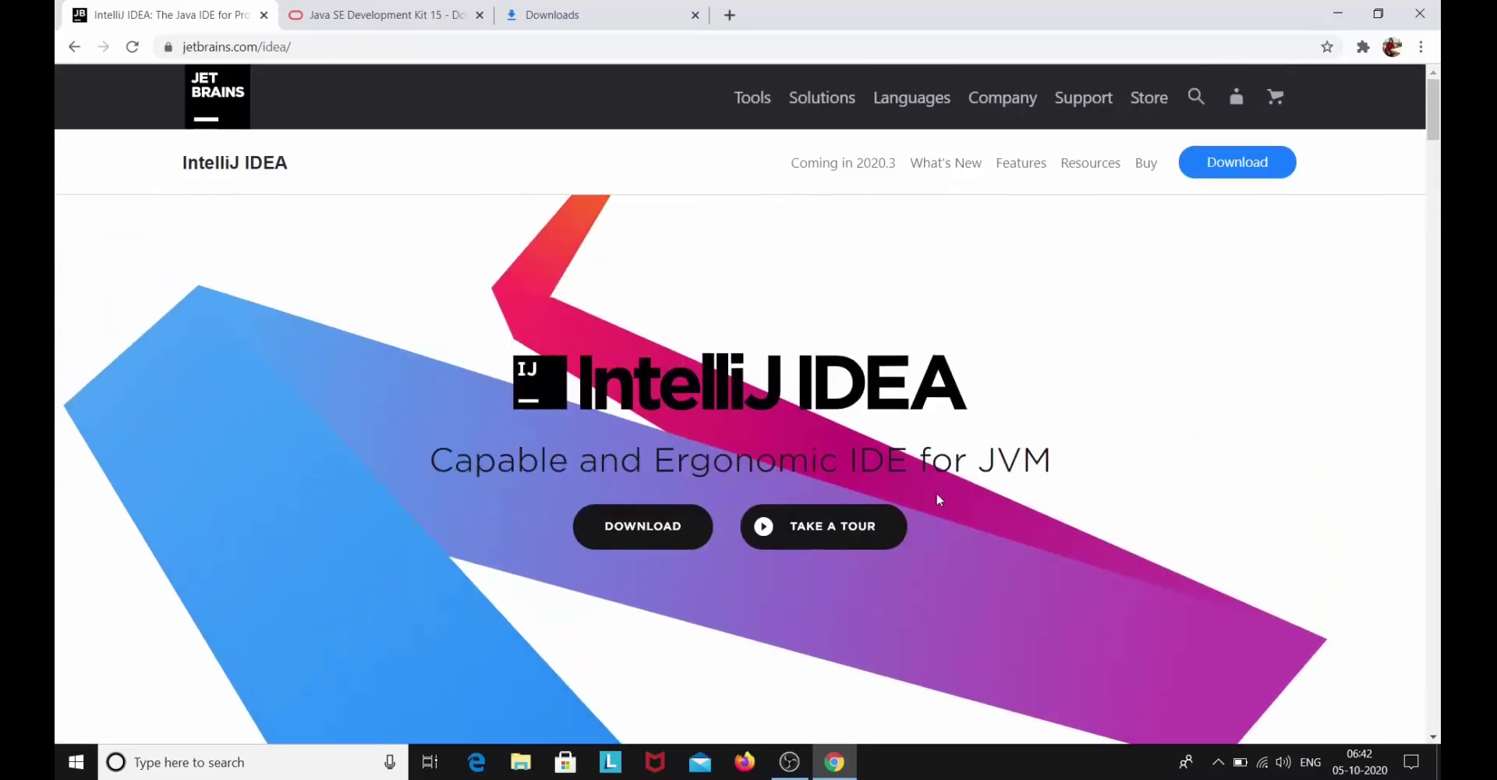
click(672, 529)
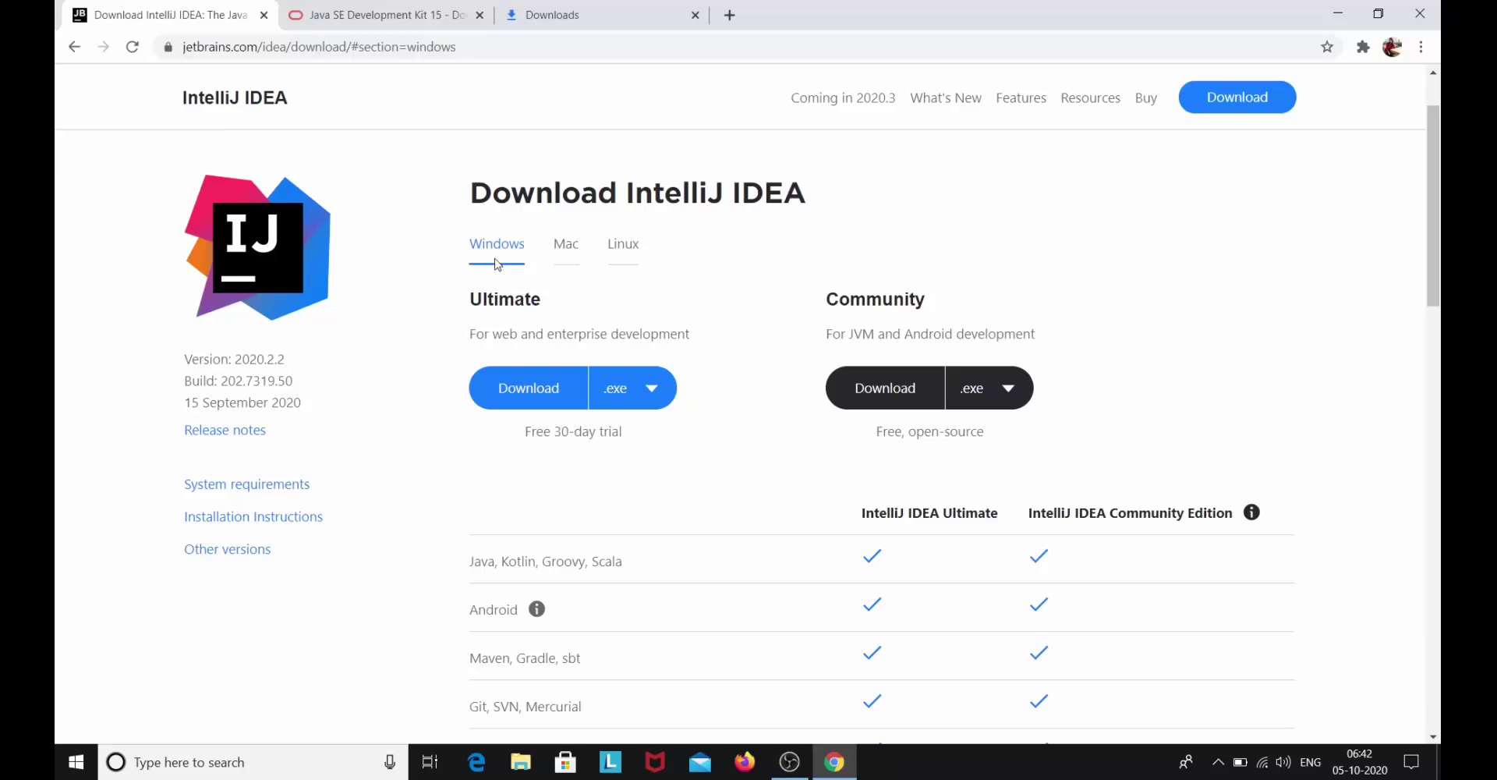
Compare the Mac, Linux and Windows options, then download the Windows Community edition installer
click(567, 251)
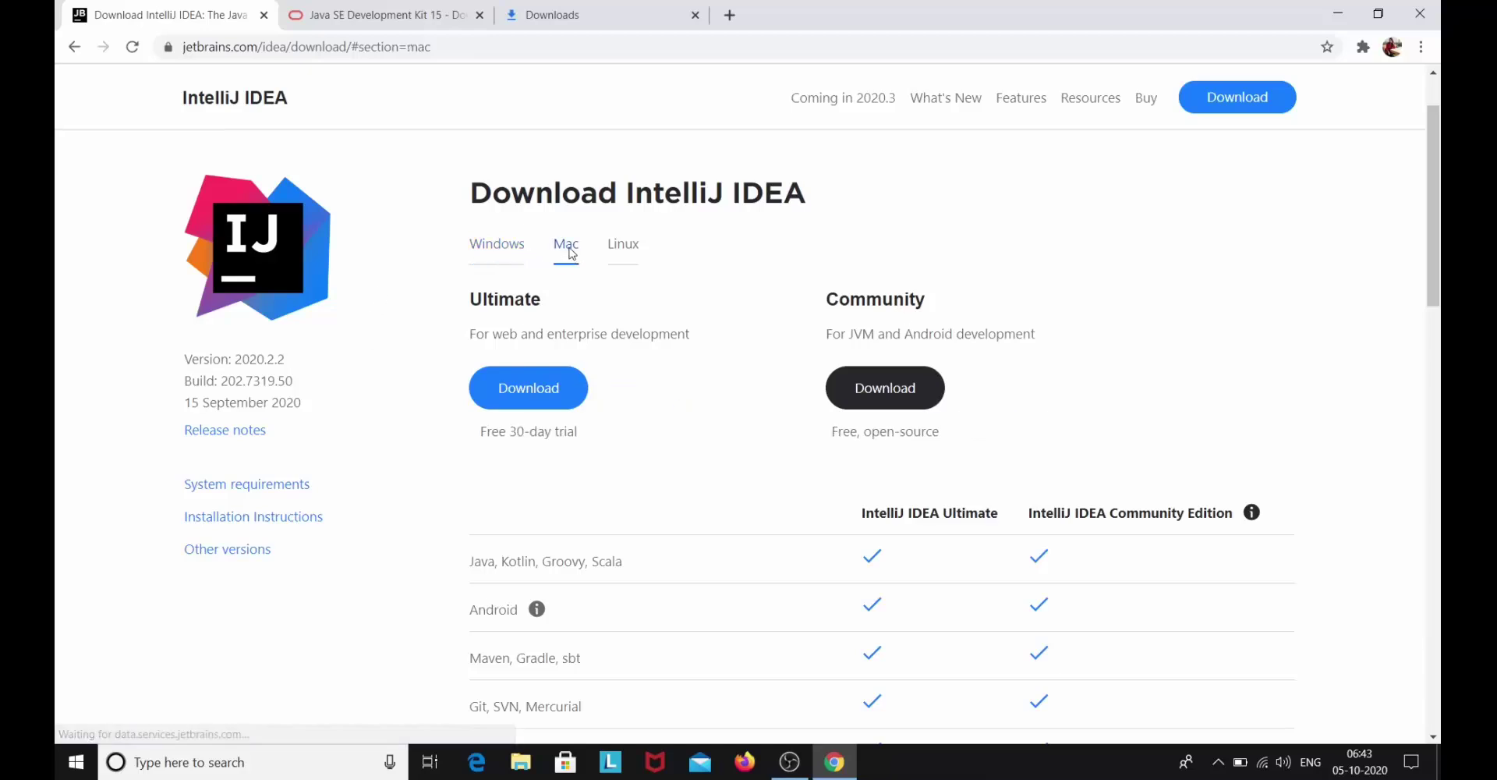
click(631, 256)
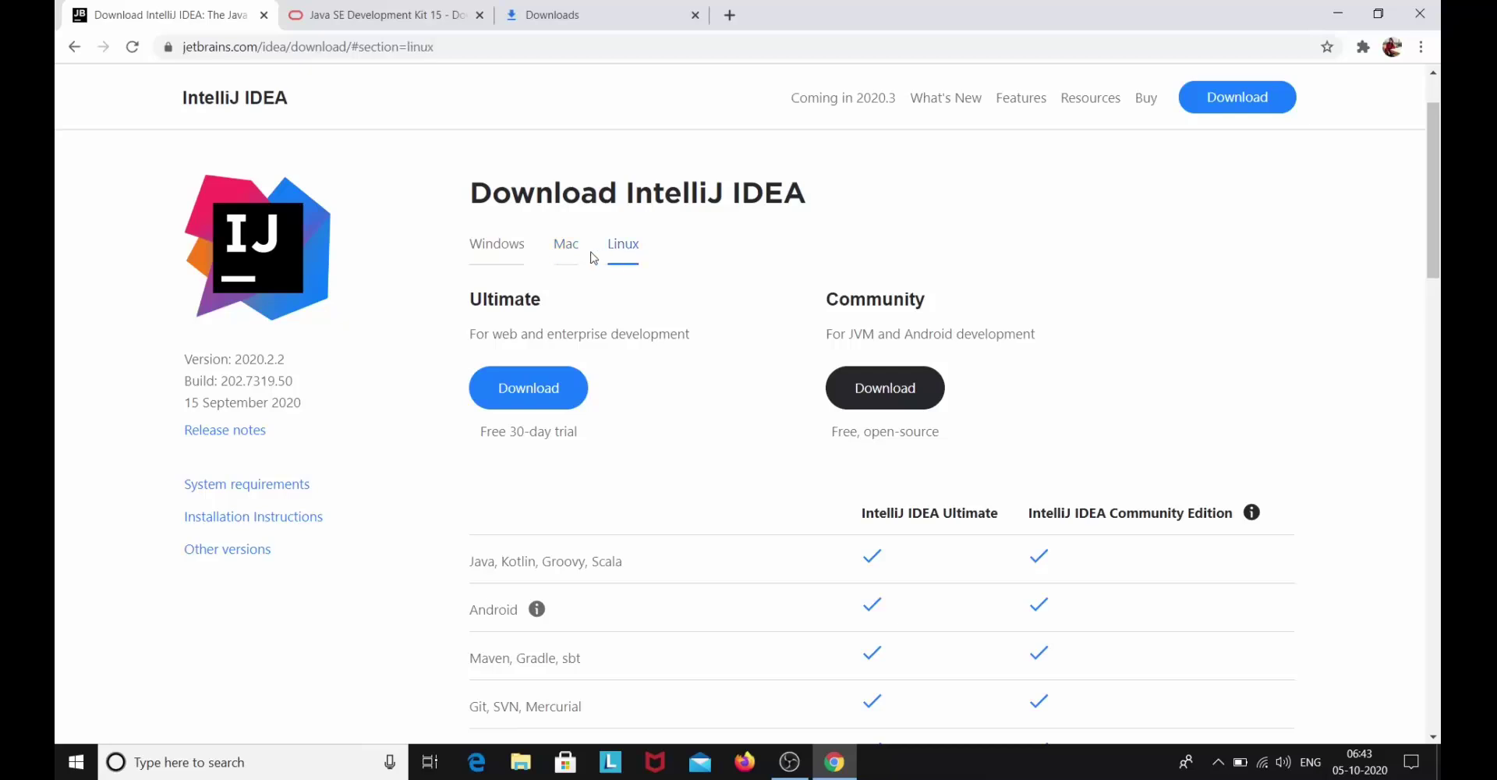
click(501, 259)
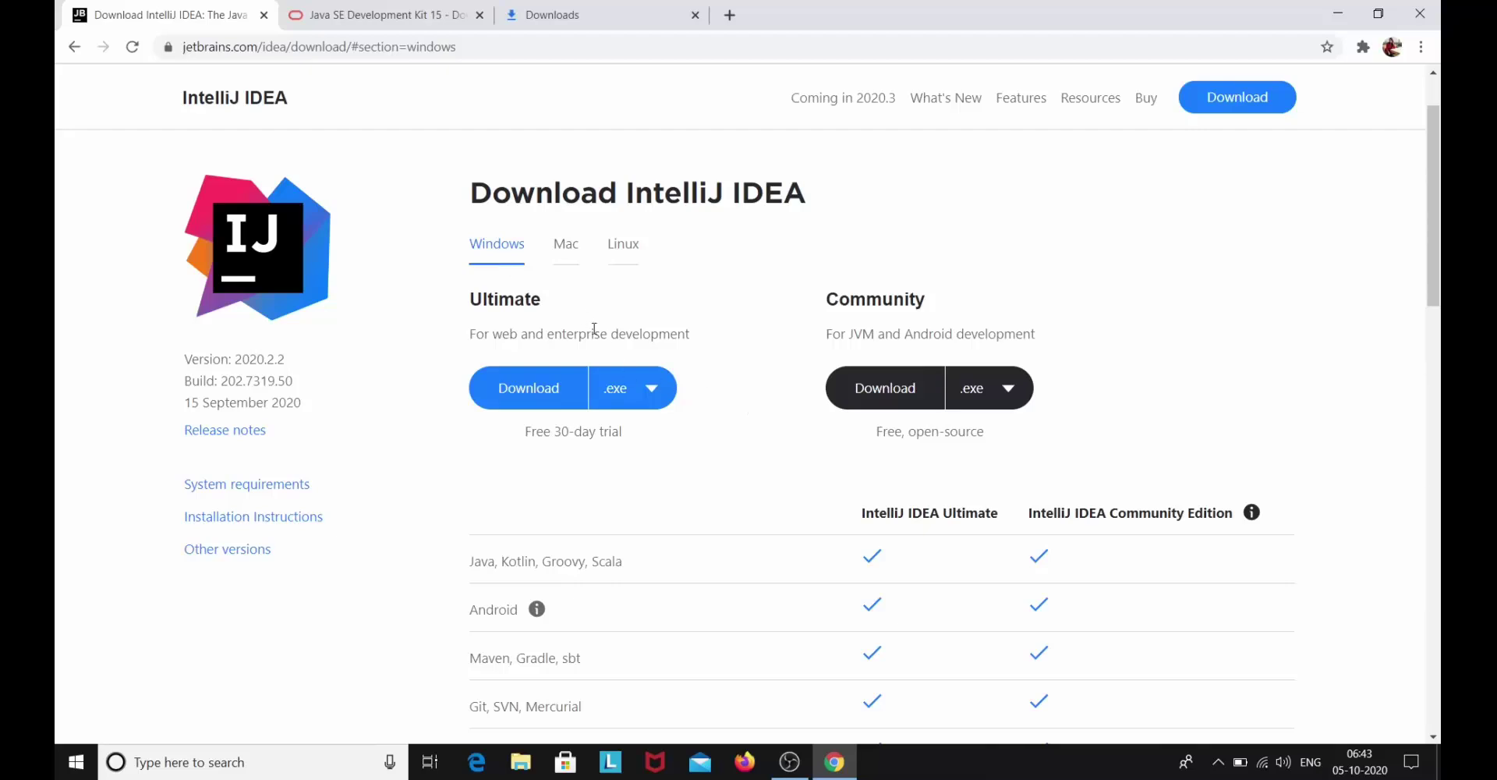
scroll(858, 326, down, 1)
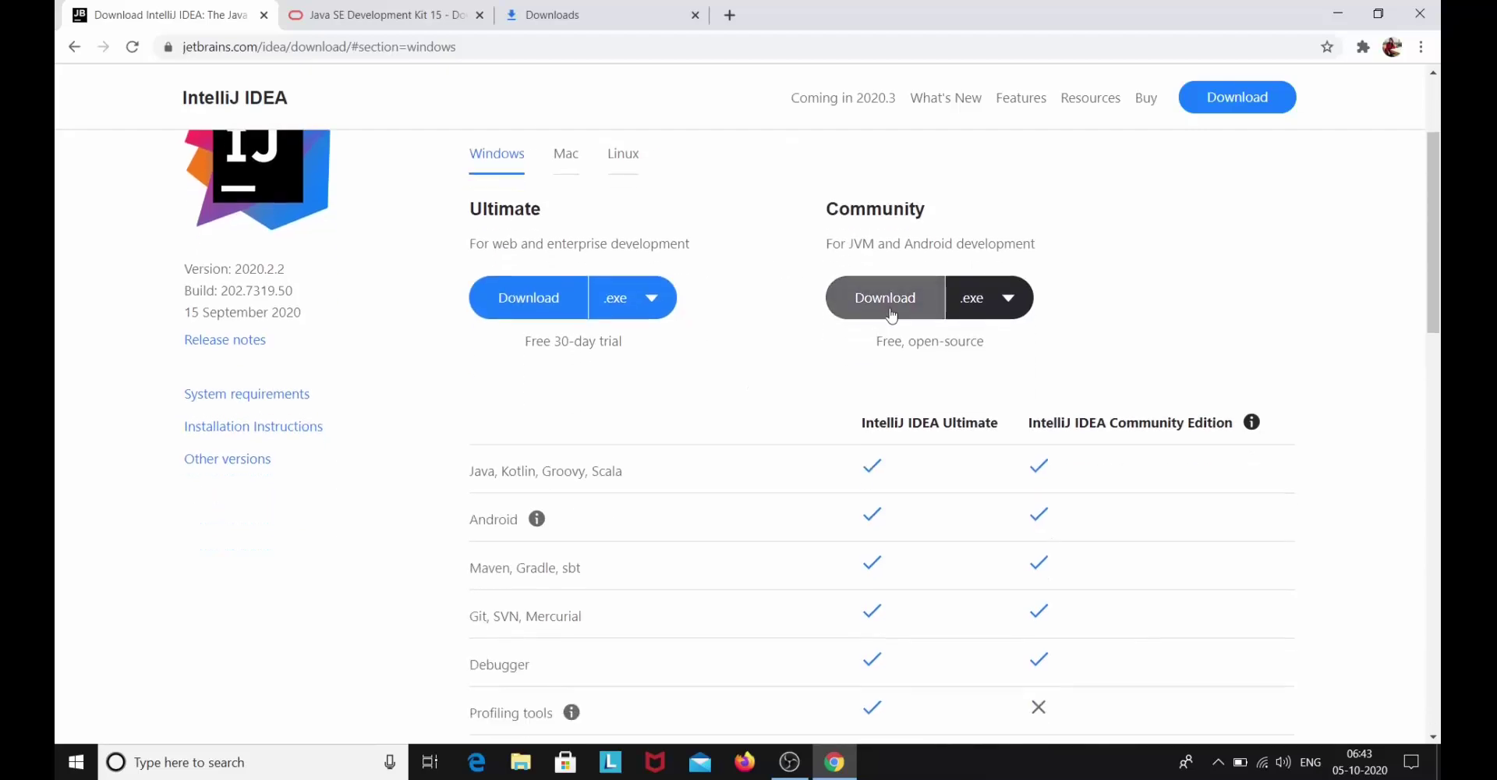
click(885, 316)
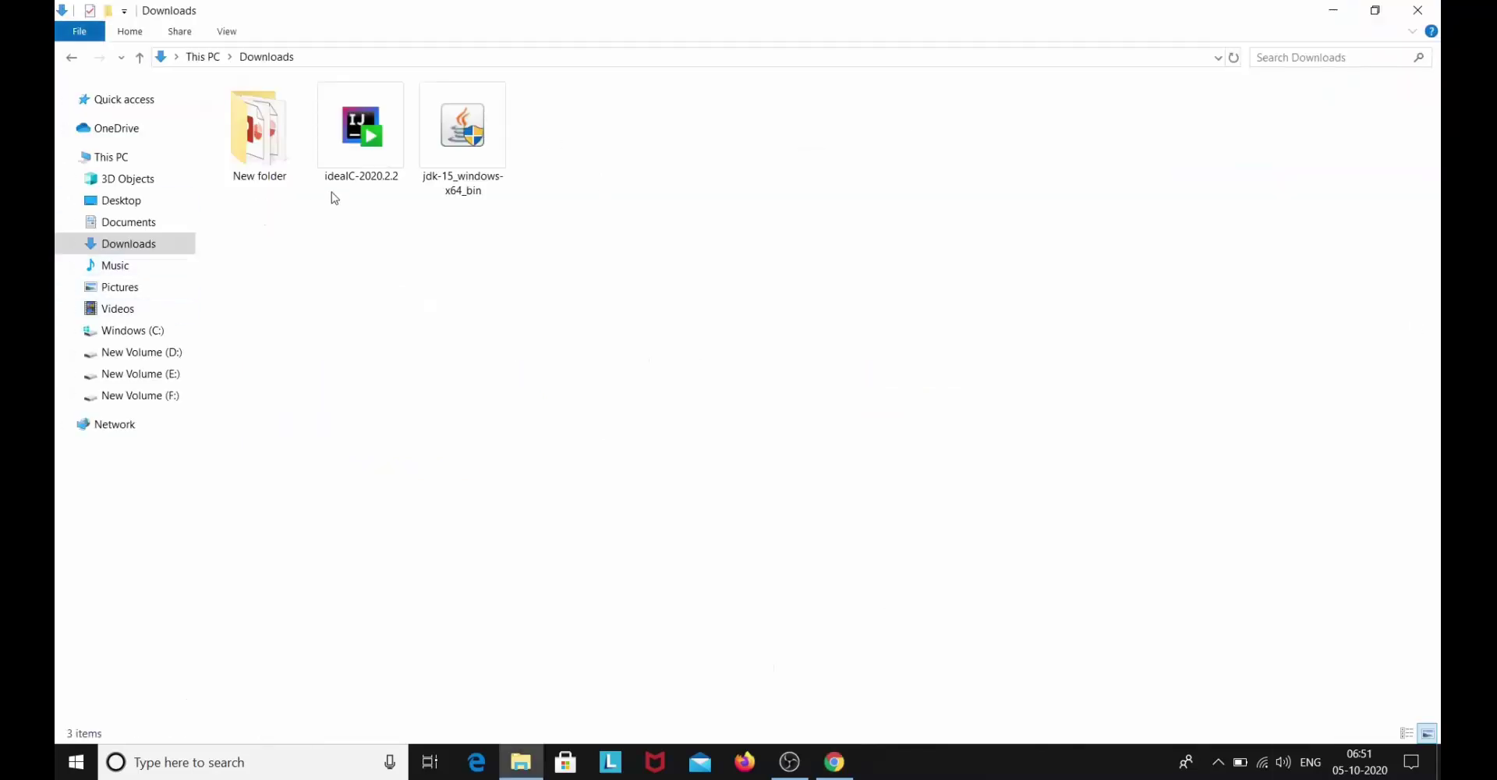
Install ideaIC-2020.2.2 at the default location with 'Open Folder as Project' added, rebooting later
double_click(349, 152)
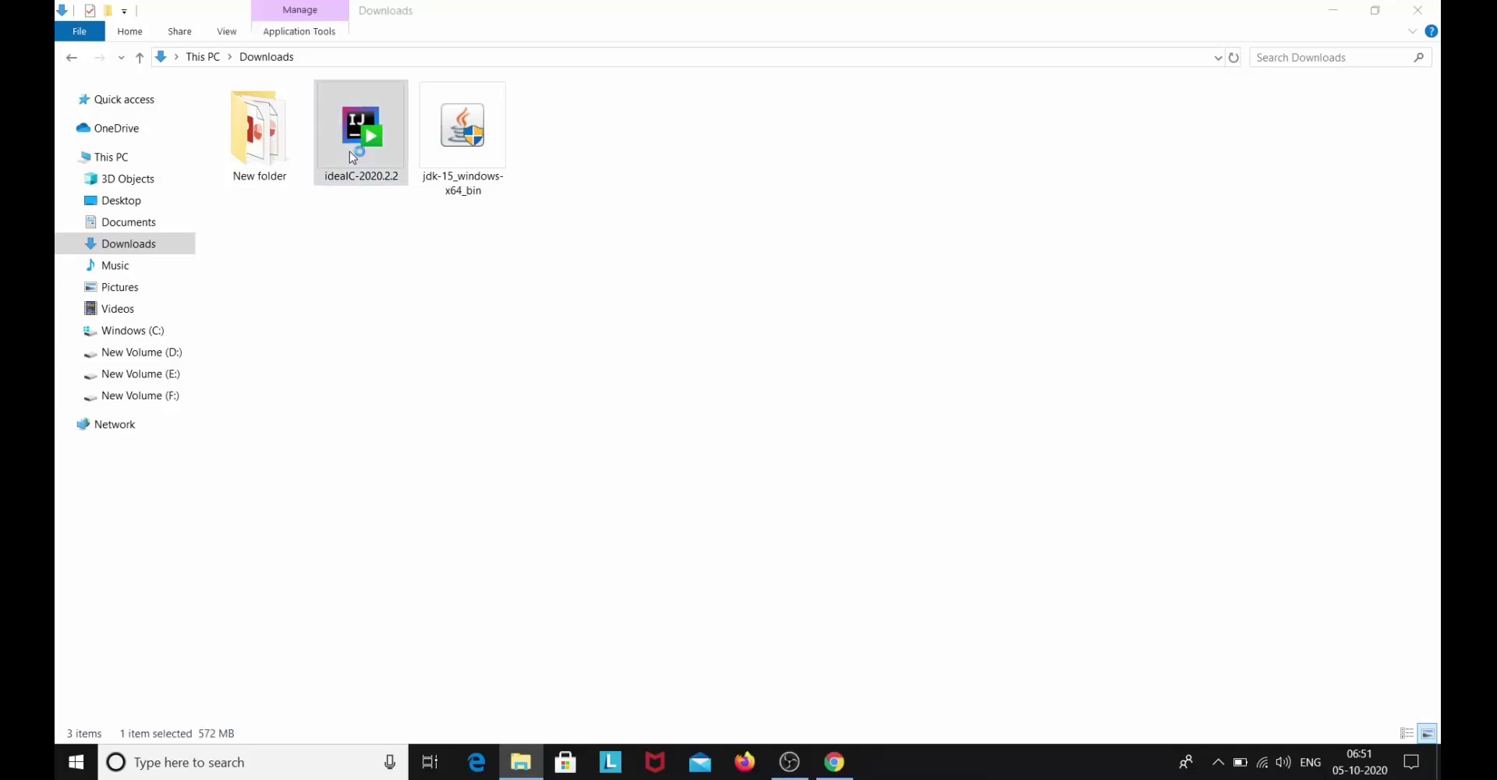
click(838, 524)
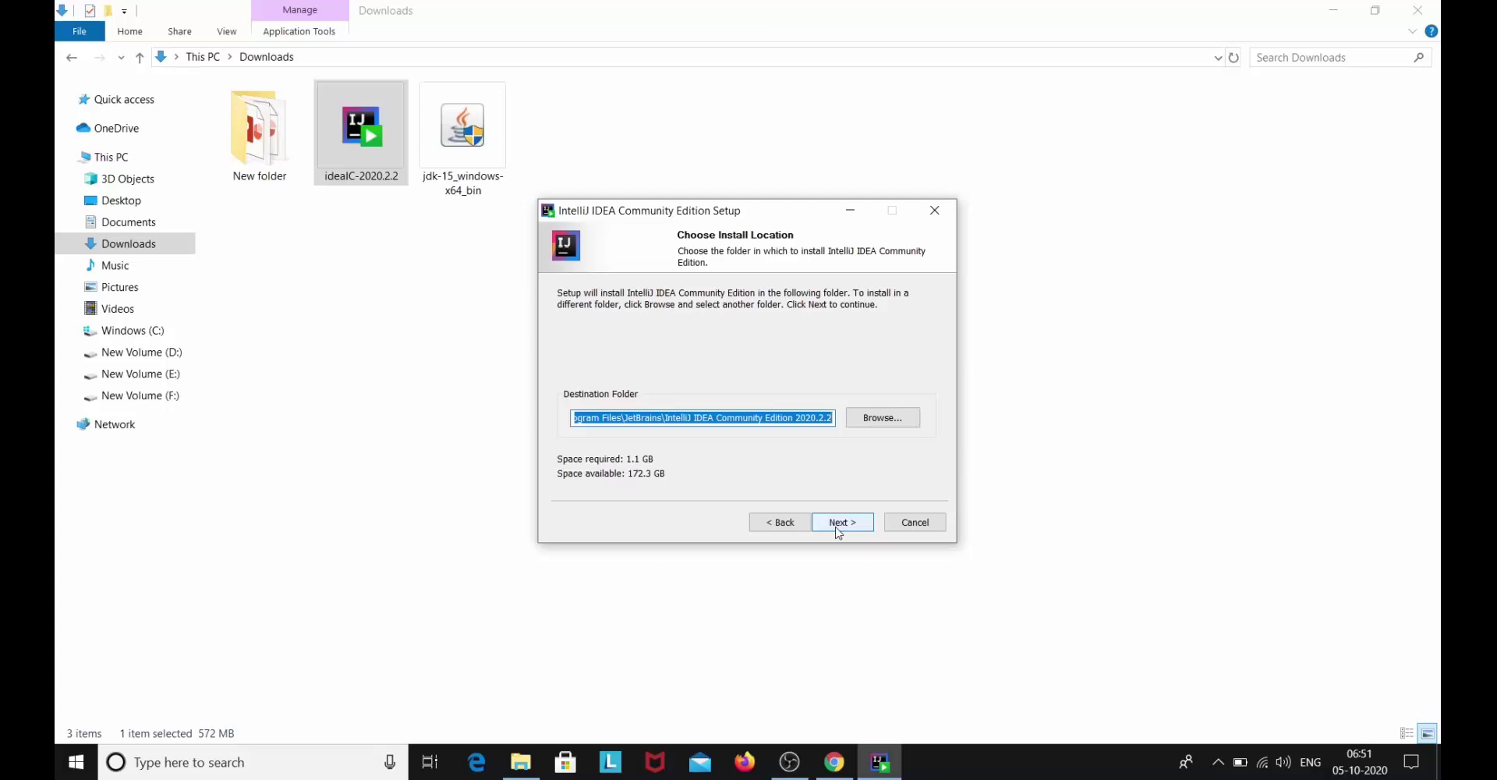
click(839, 533)
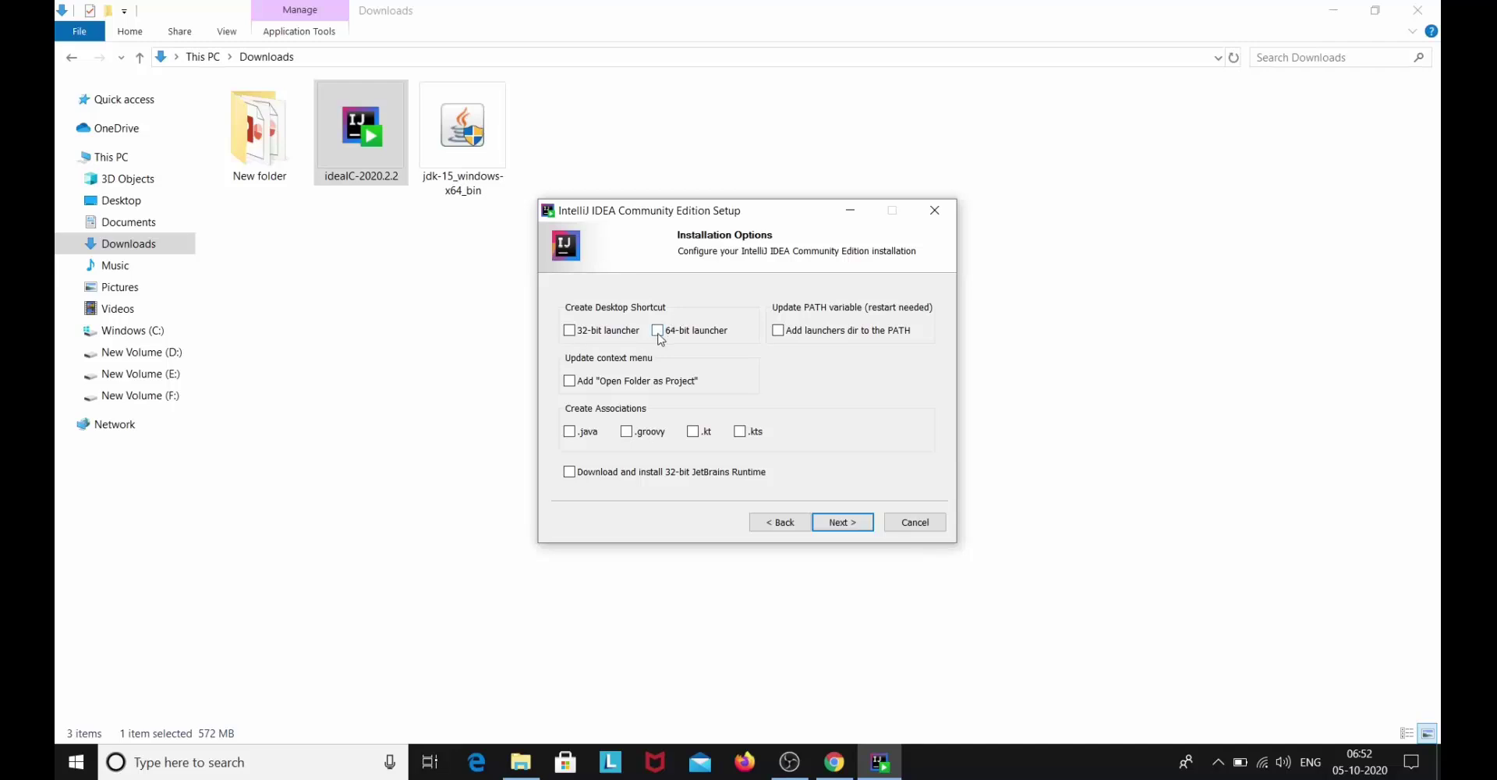
click(572, 385)
click(849, 523)
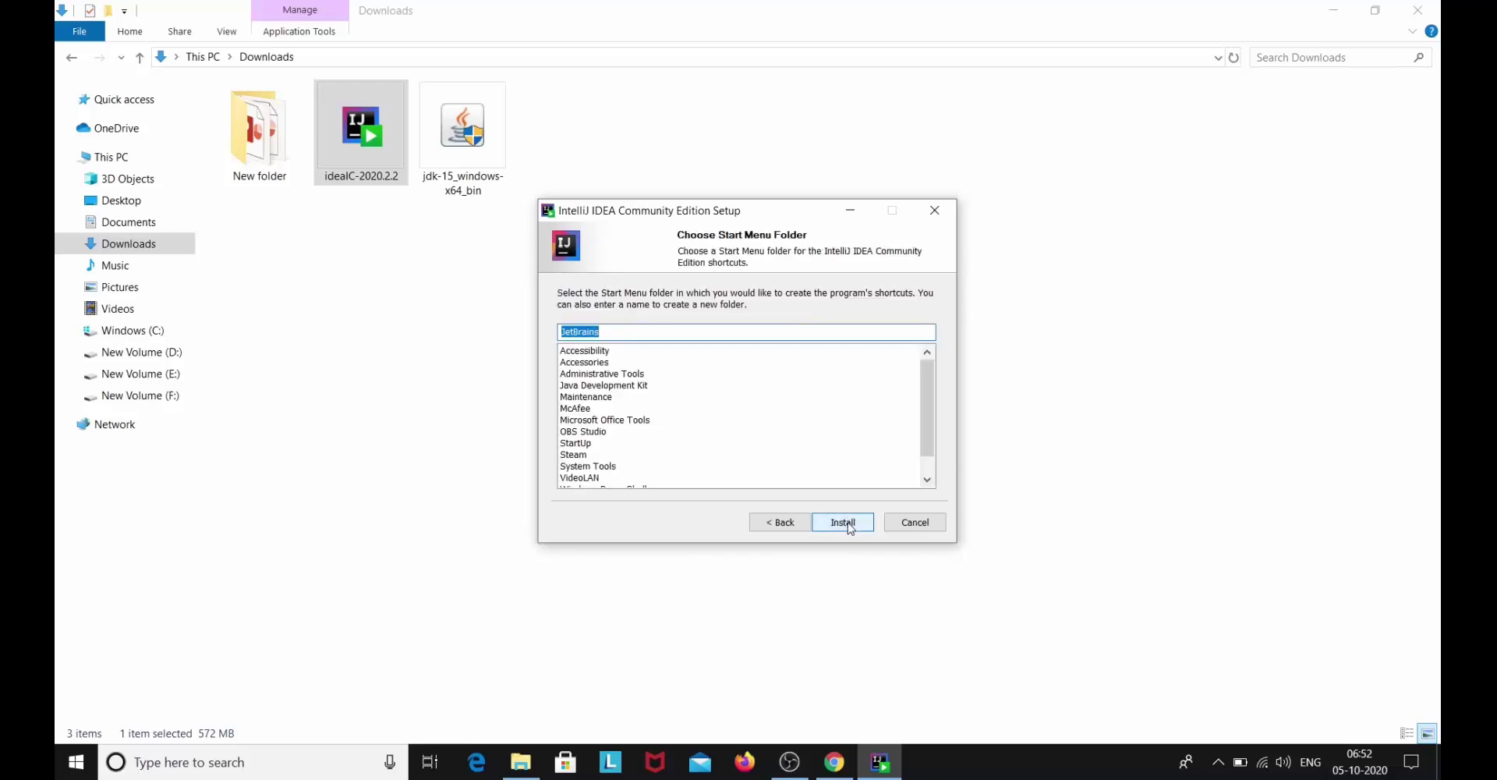
click(851, 528)
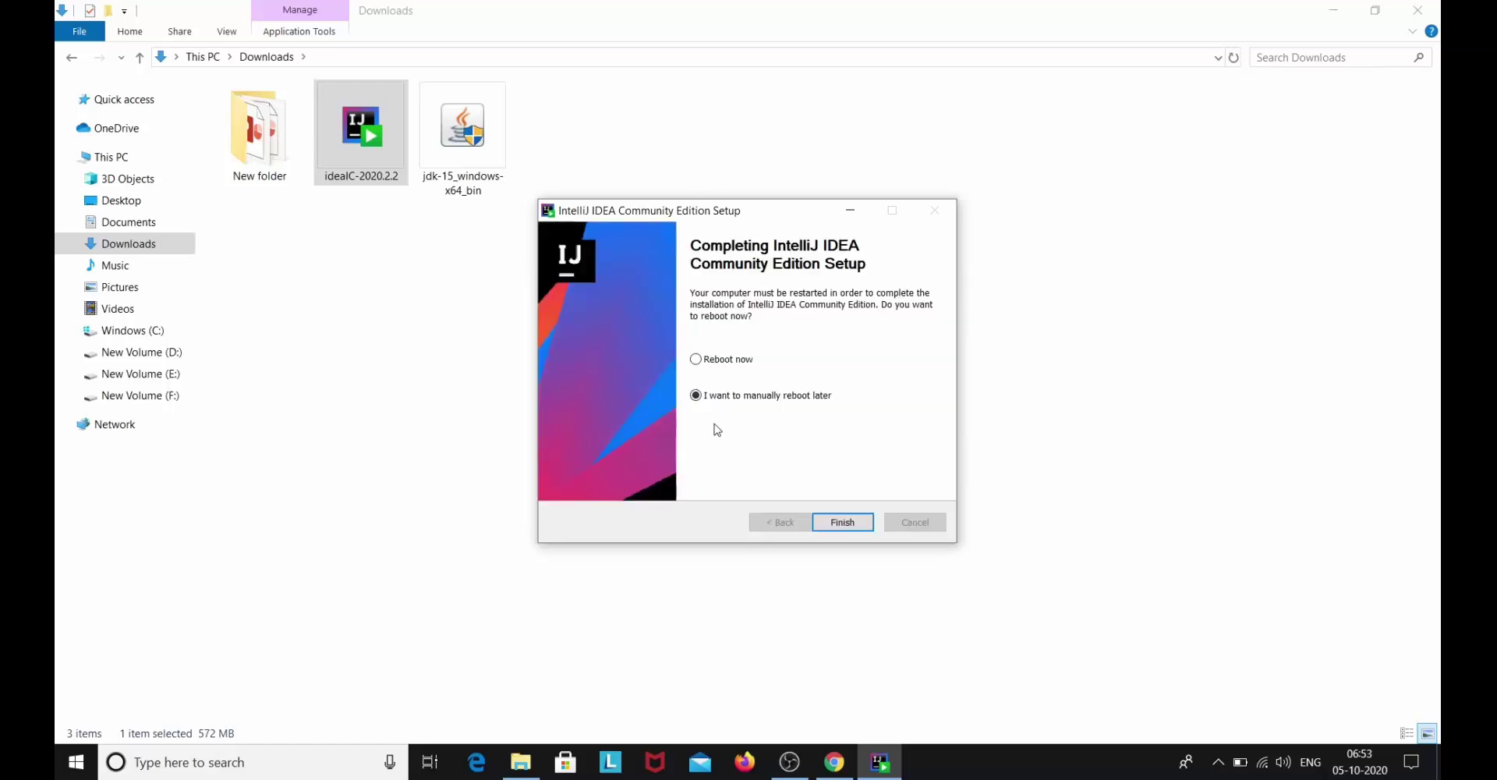
click(841, 521)
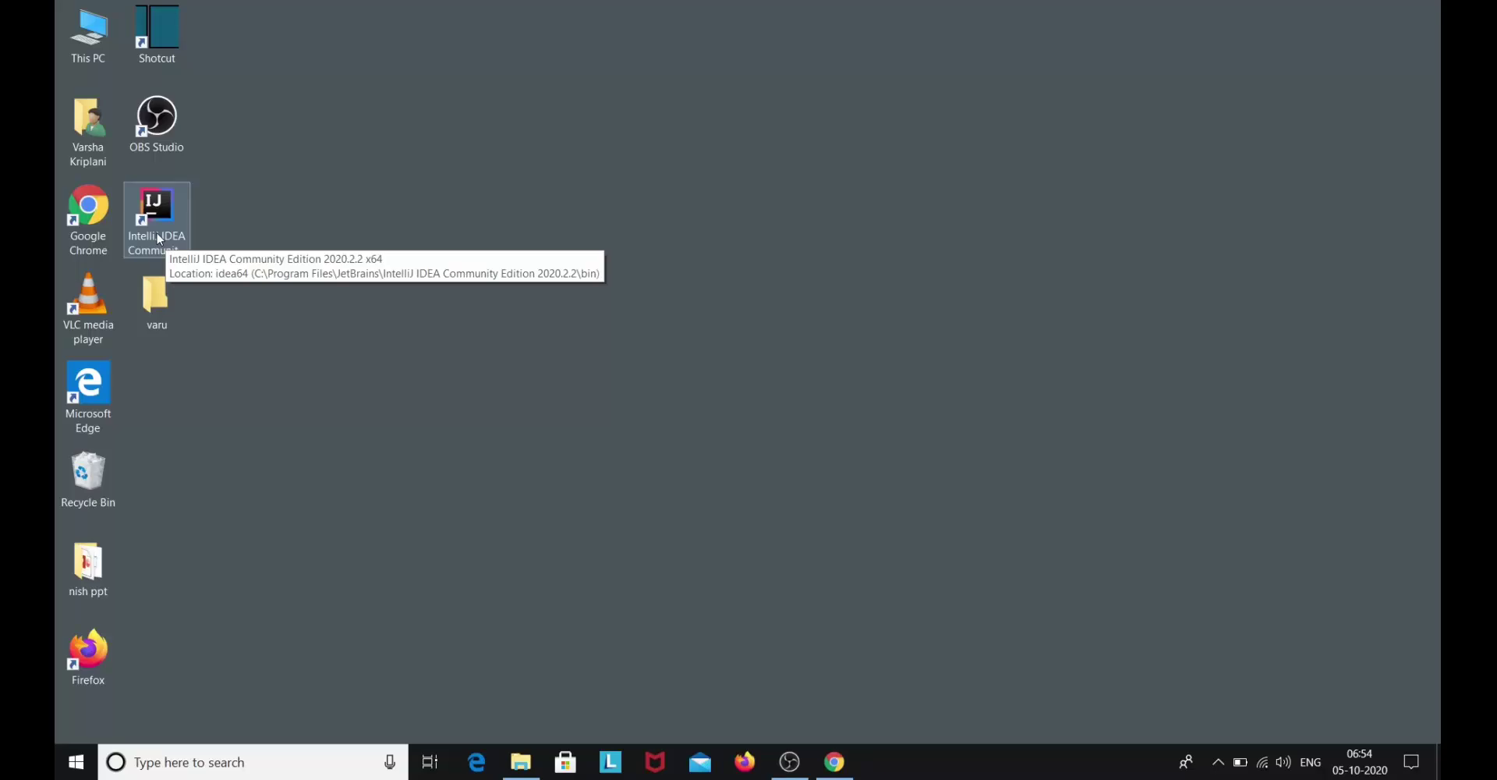
Launch IntelliJ IDEA, accept the privacy policy and decline sending usage statistics
double_click(173, 233)
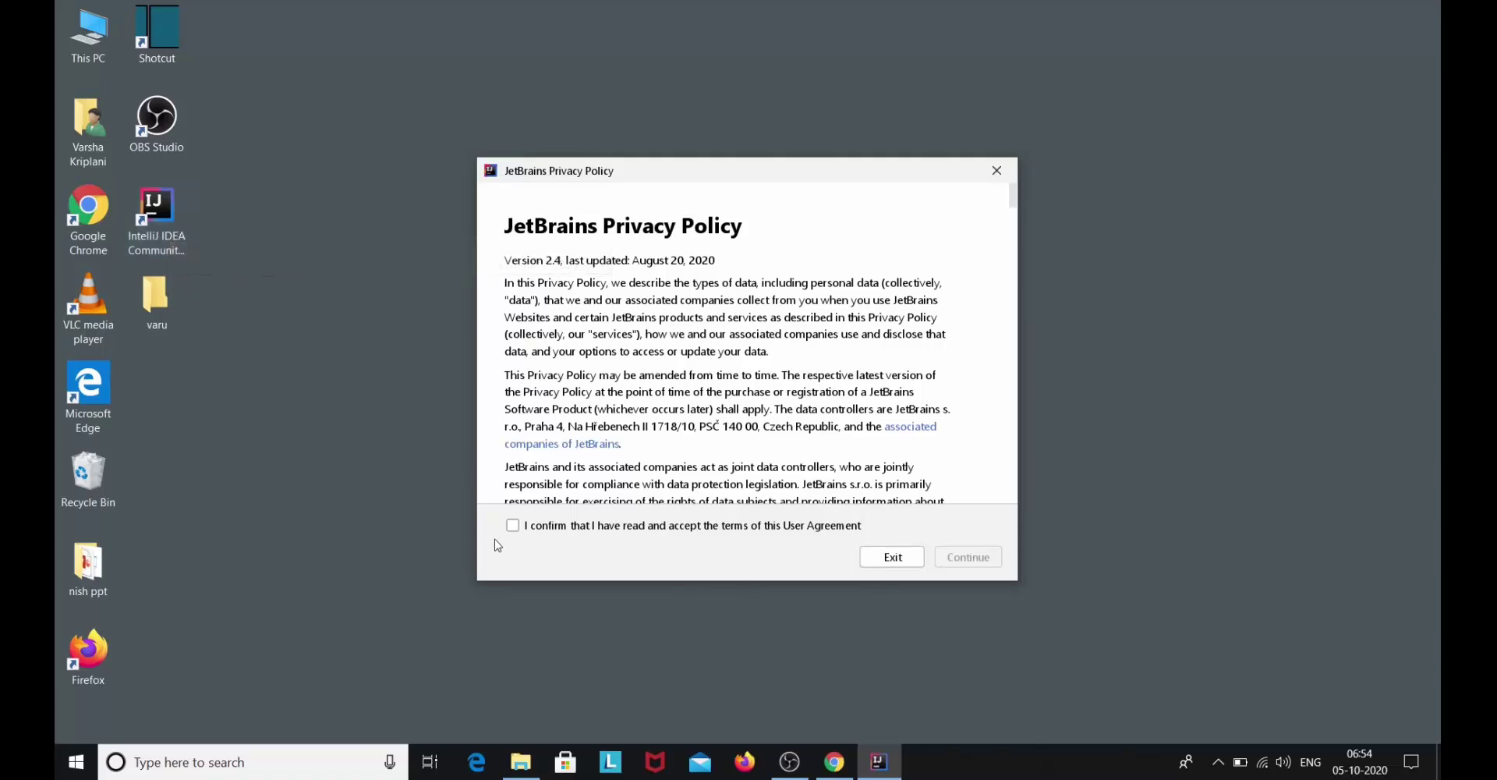
click(517, 525)
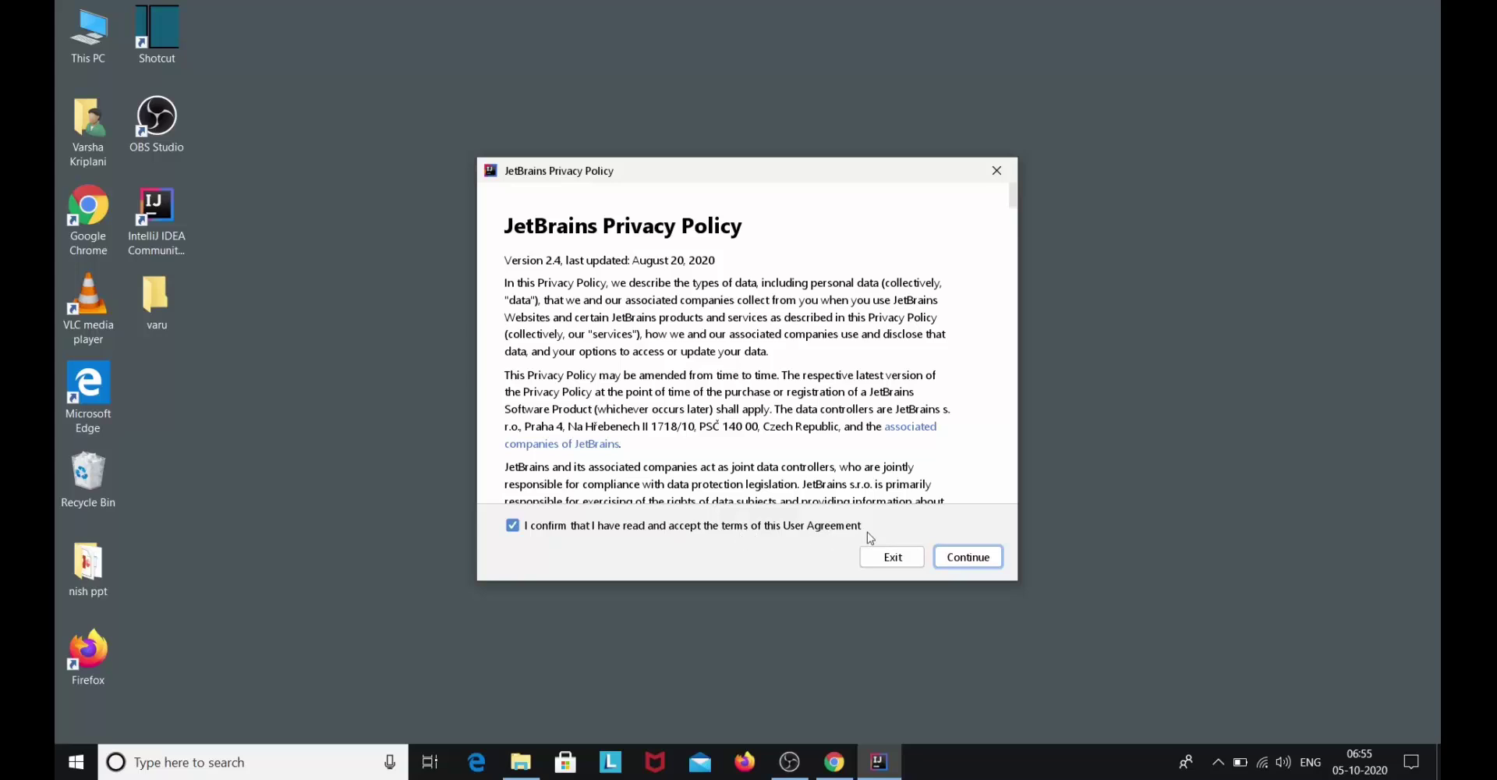
click(973, 558)
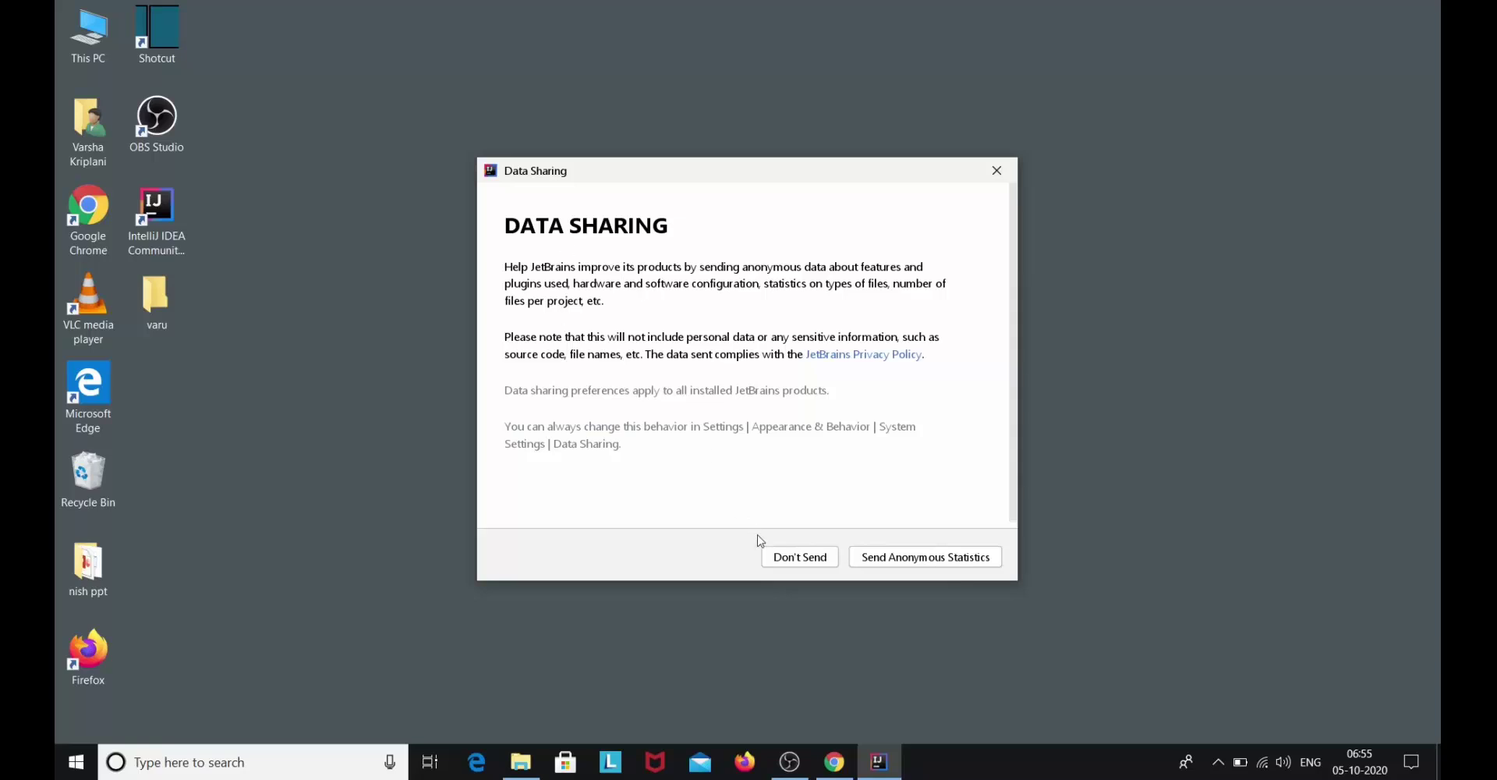
click(818, 560)
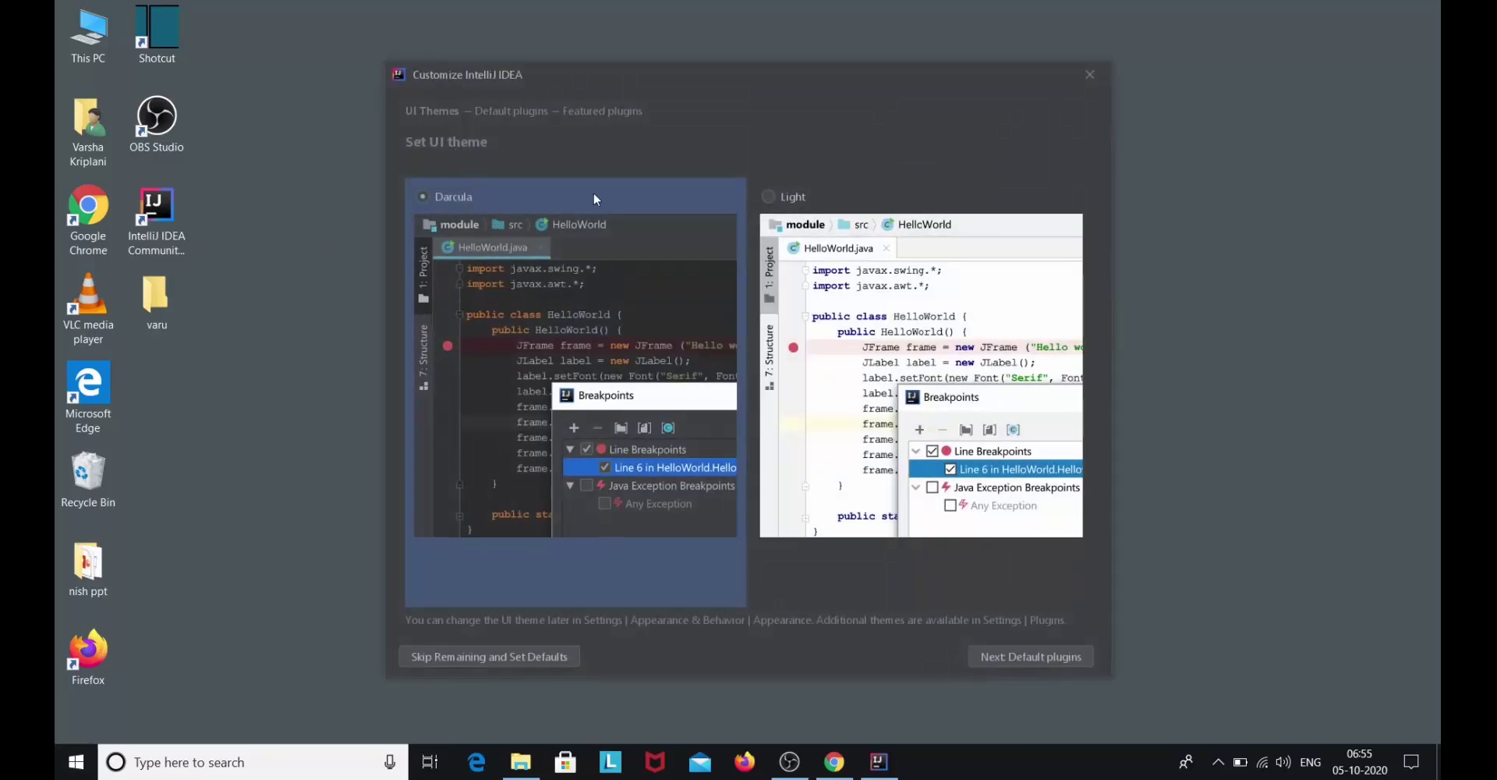
Choose the Light theme, keep the default plugins, and reach the Welcome screen
click(811, 293)
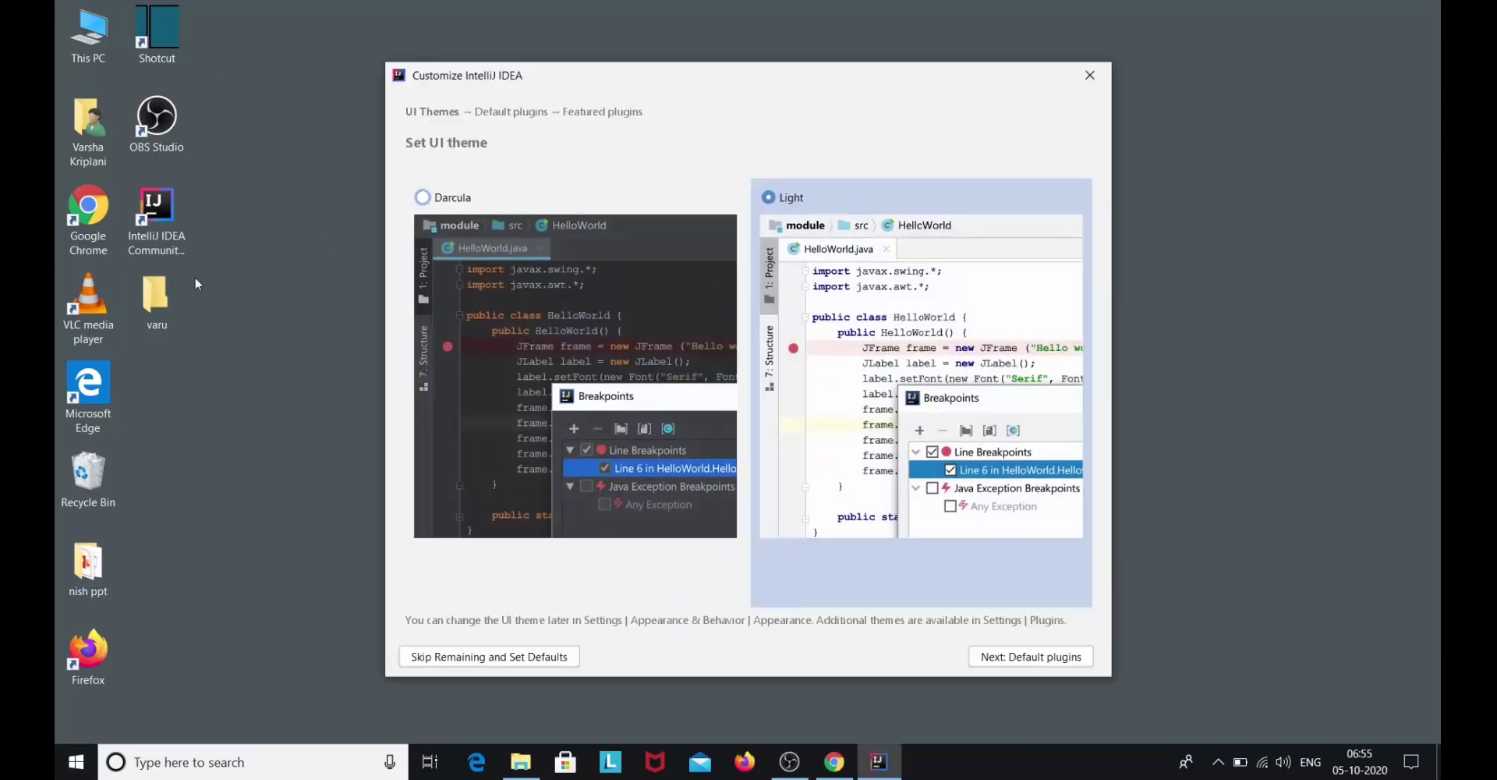
click(1030, 659)
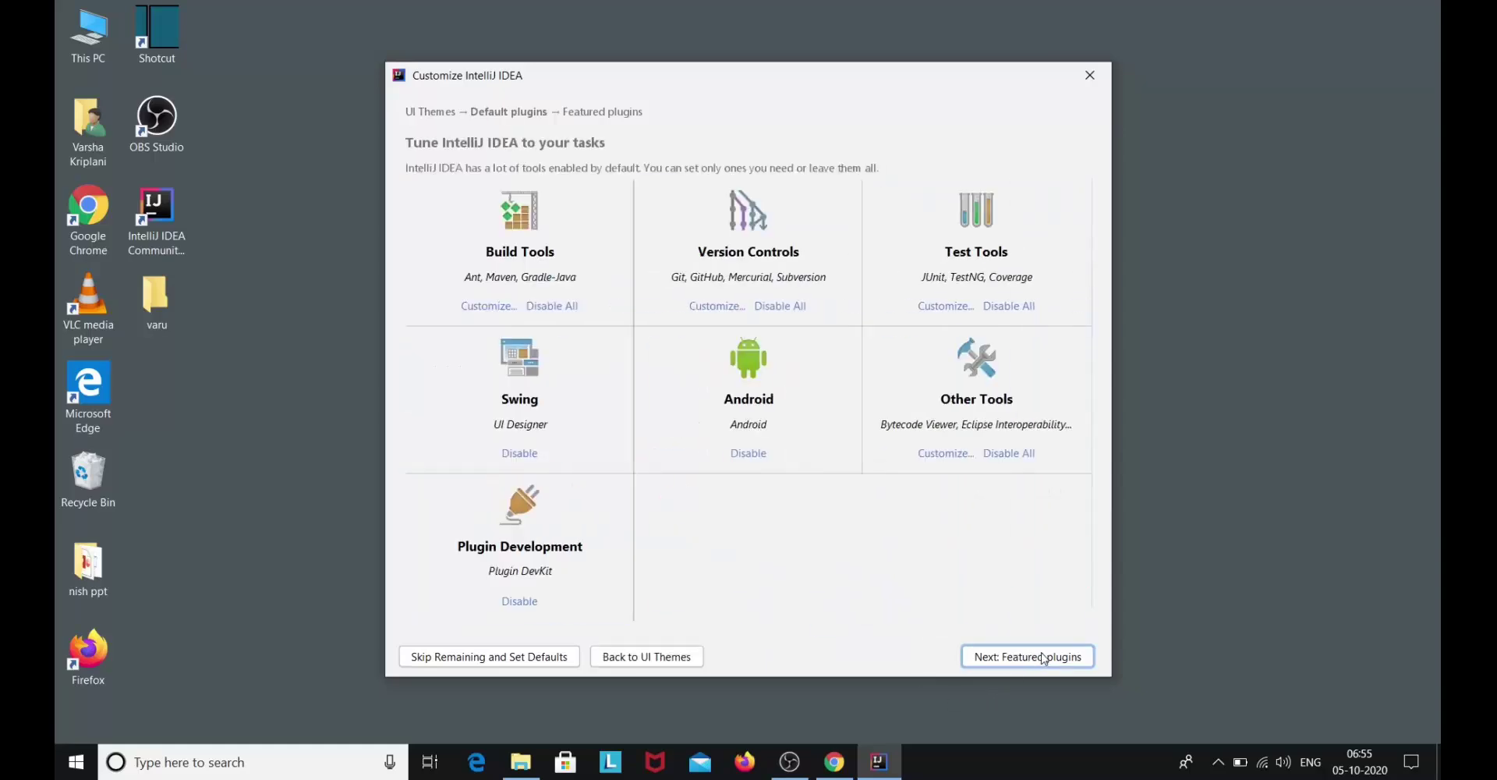
click(1048, 660)
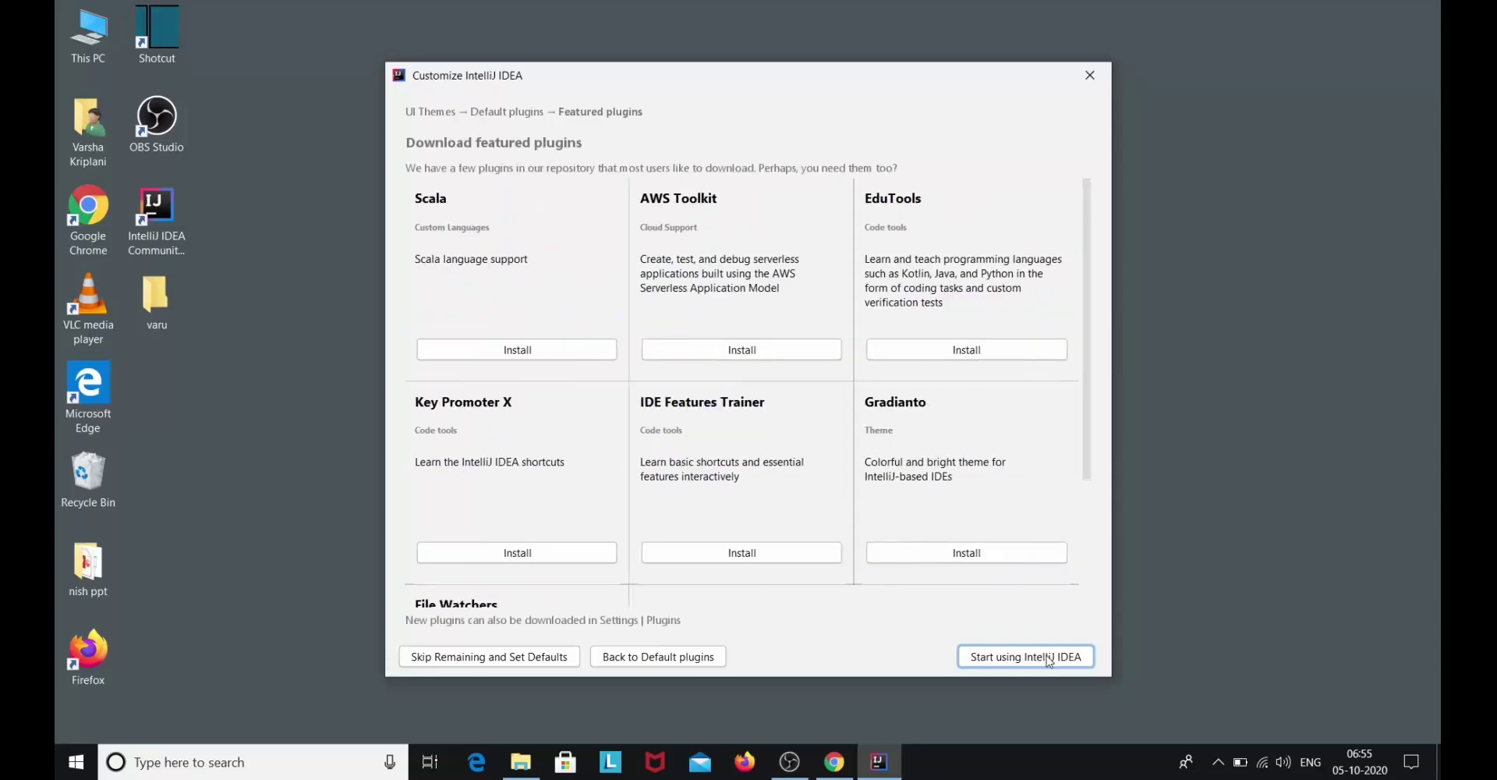
scroll(1054, 623, down, 3)
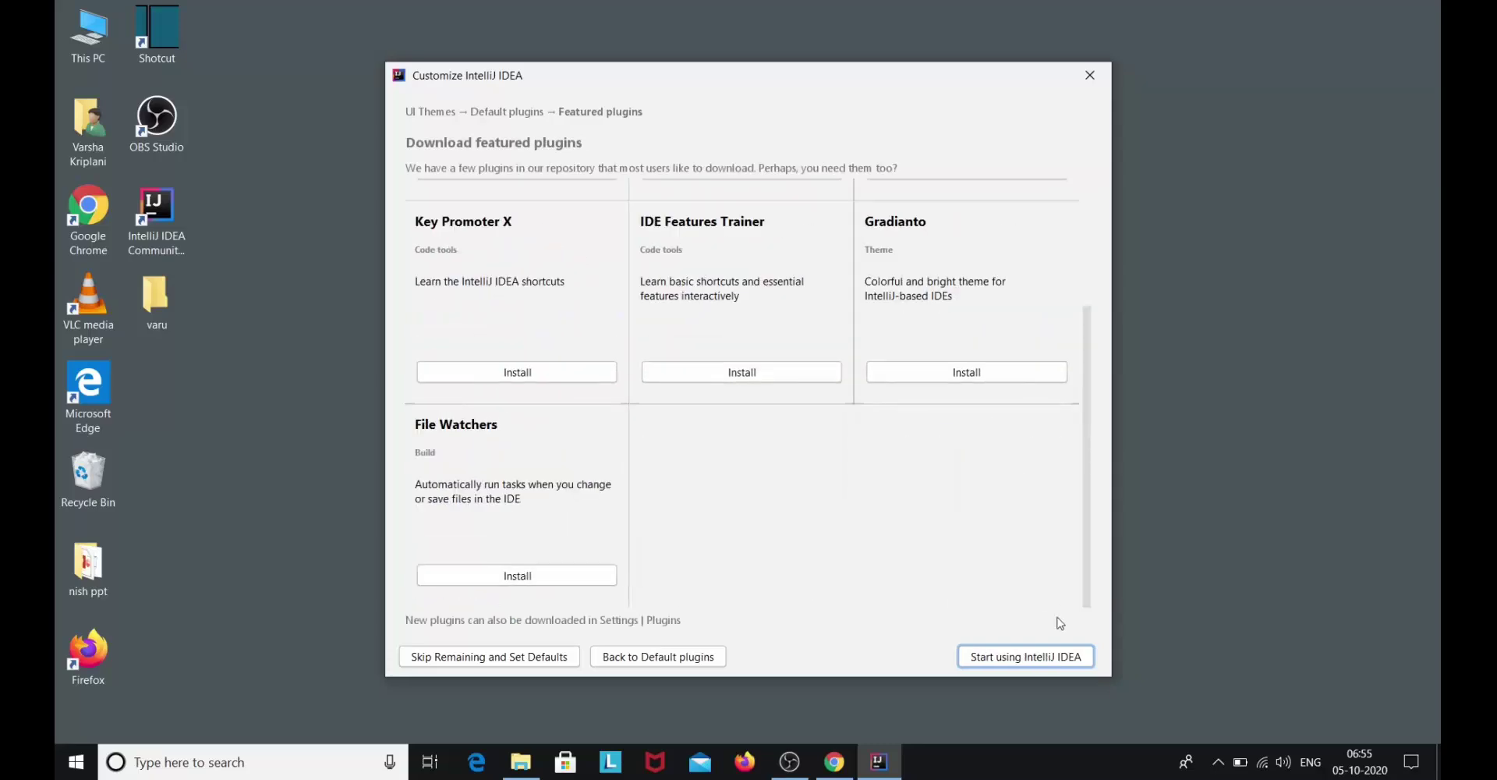
click(1049, 657)
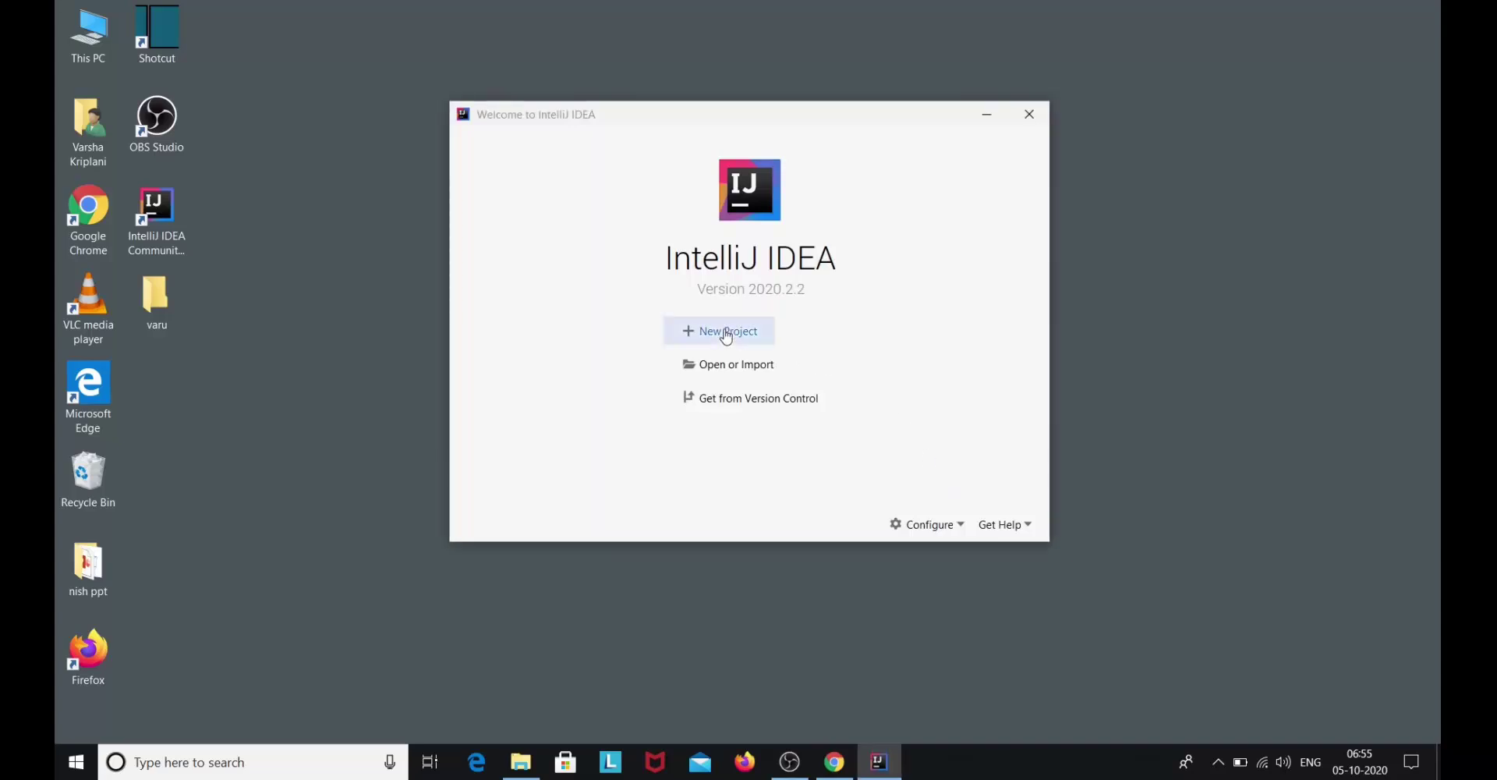
Start a new project with JDK 15 as the project SDK
click(725, 332)
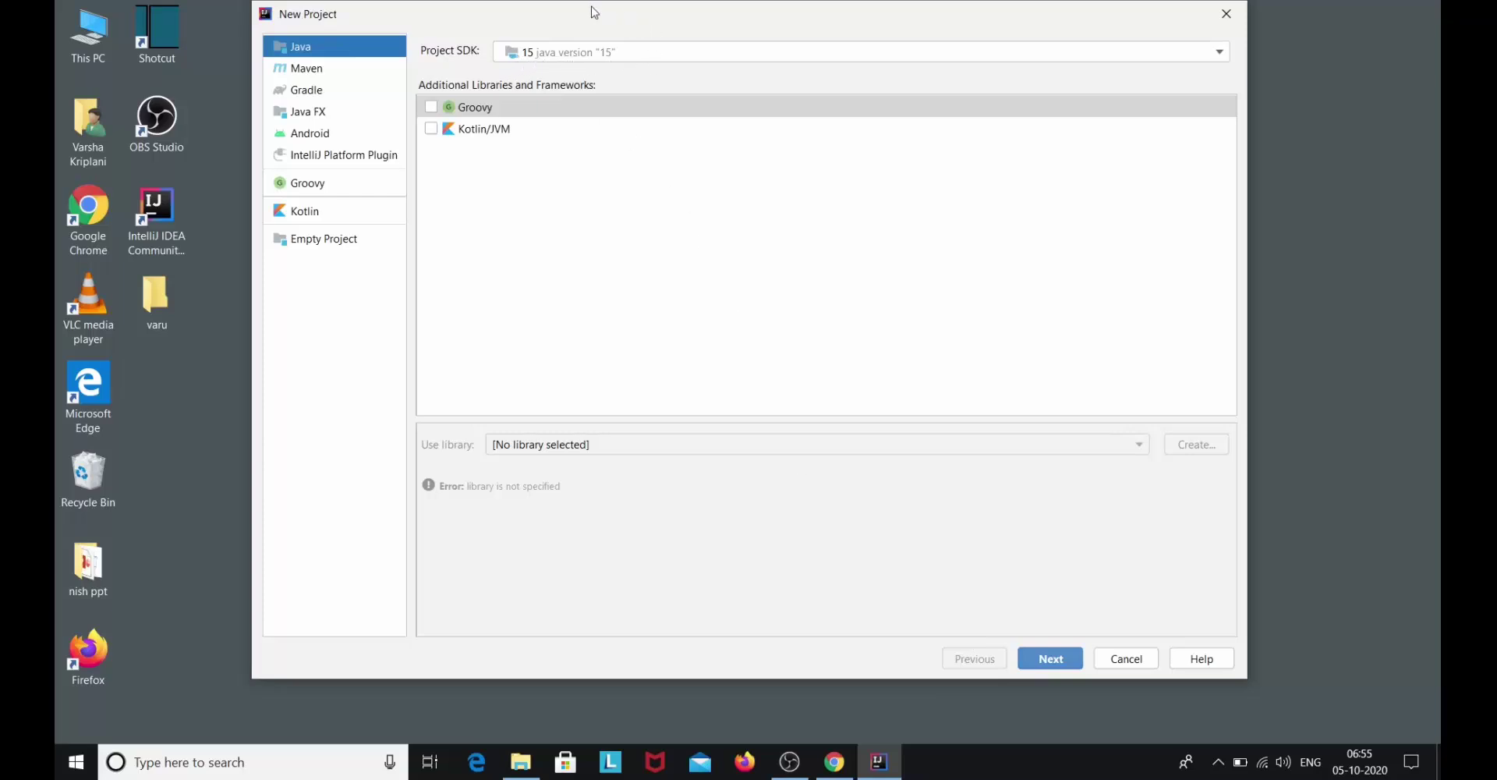
click(634, 53)
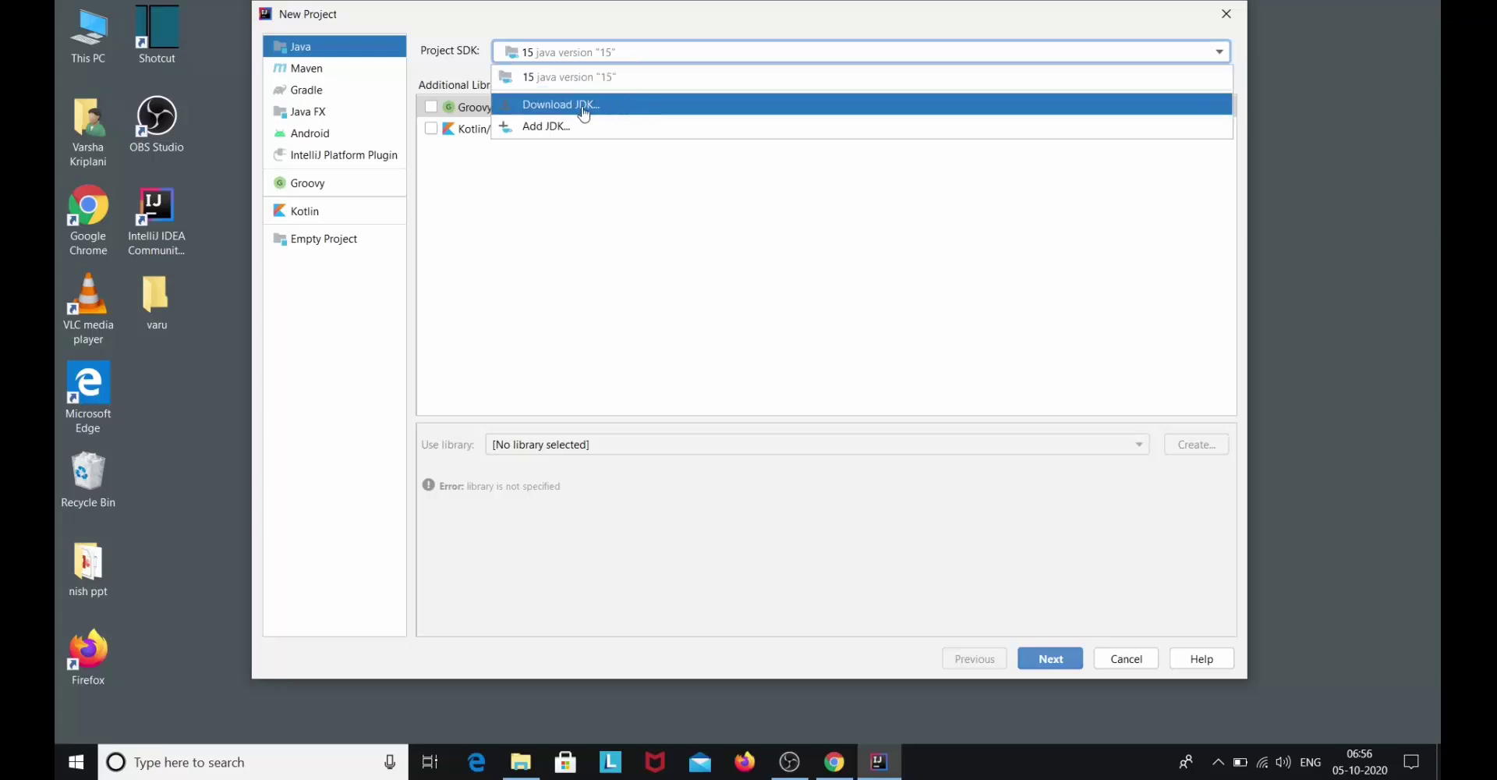
click(683, 60)
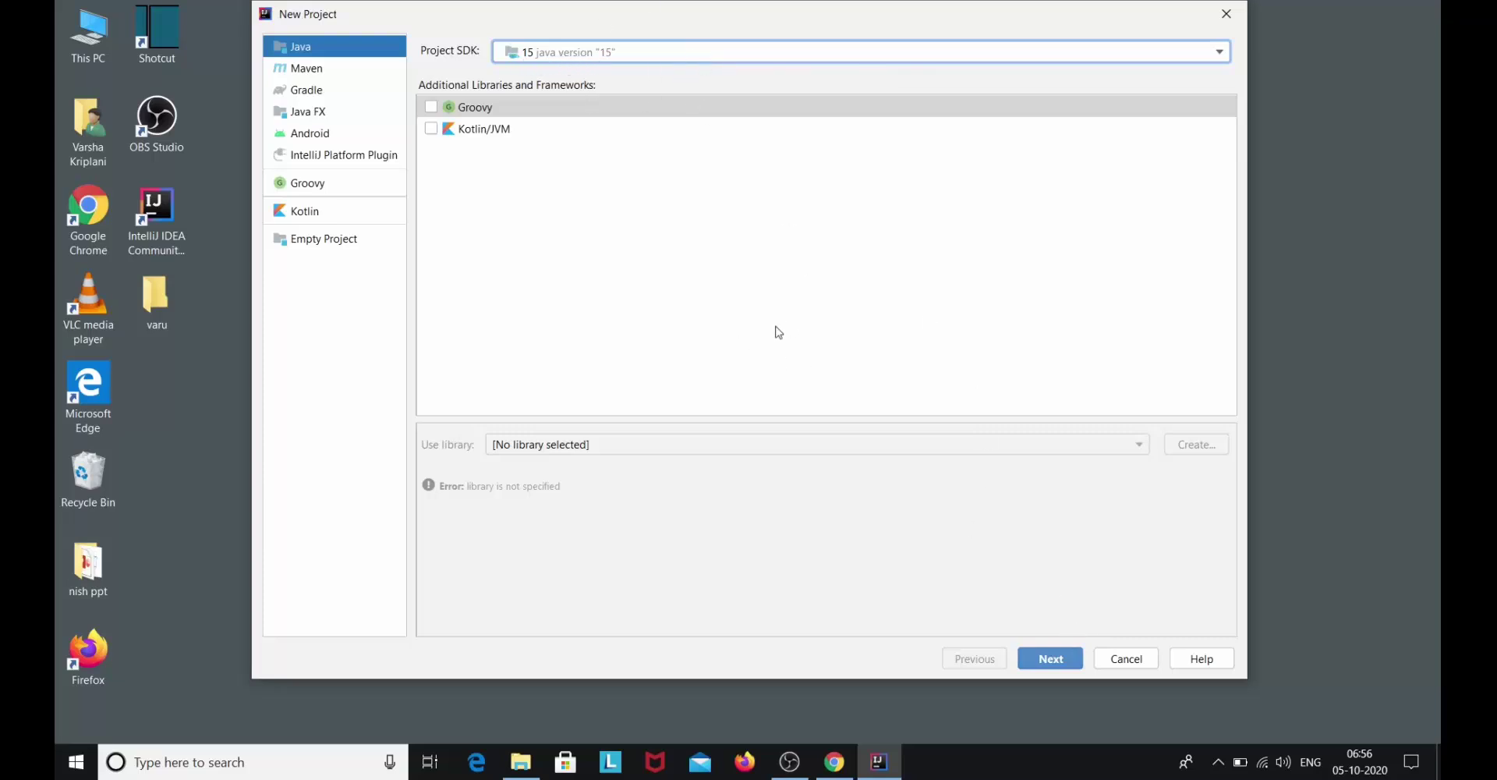
click(1065, 663)
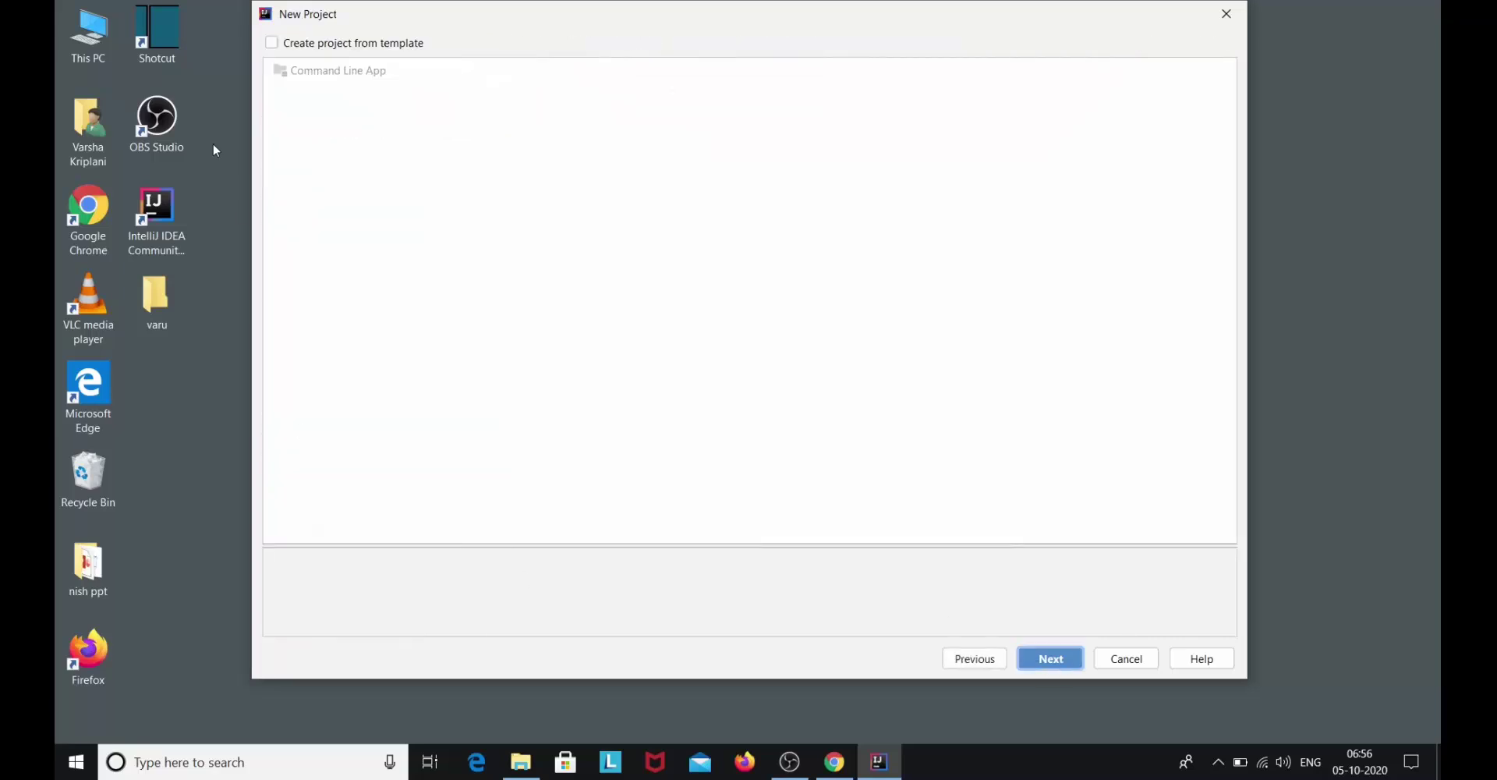
Base the project on the Command Line App template and name it helloworld
click(271, 43)
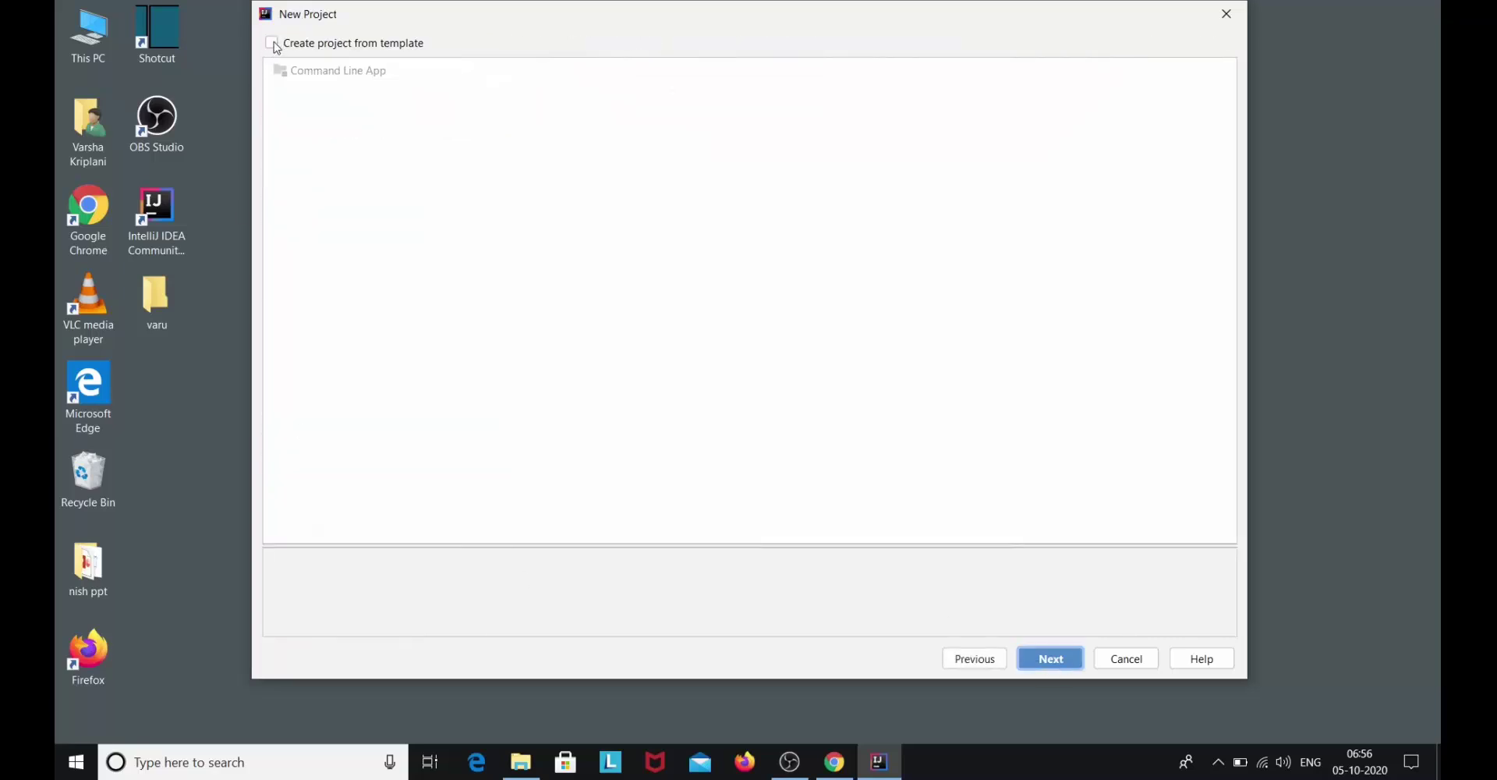
click(1068, 662)
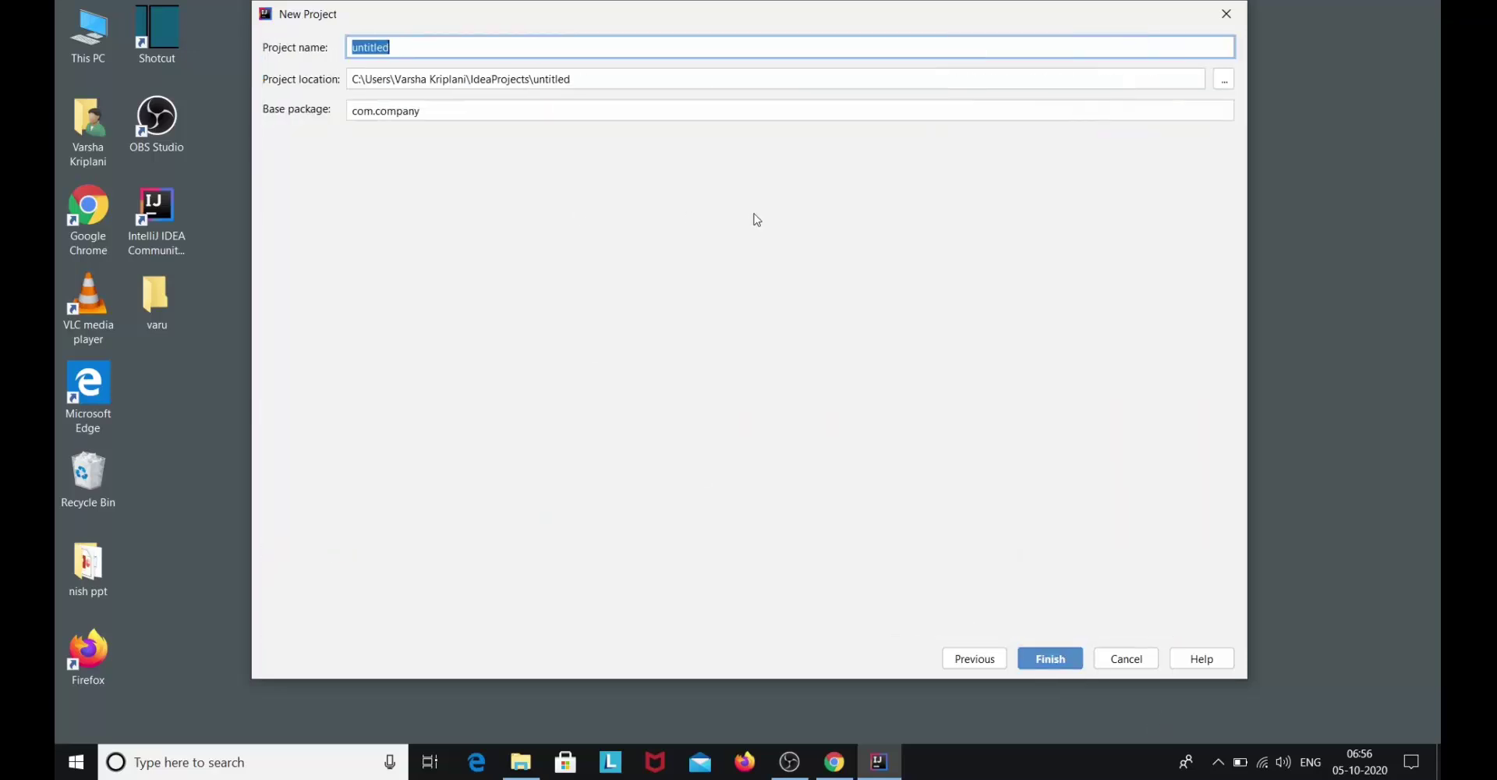
key(BackSpace)
text(helloworld)
Finish creating the helloworld project, maximize the IDE and dismiss the tip of the day
click(1069, 668)
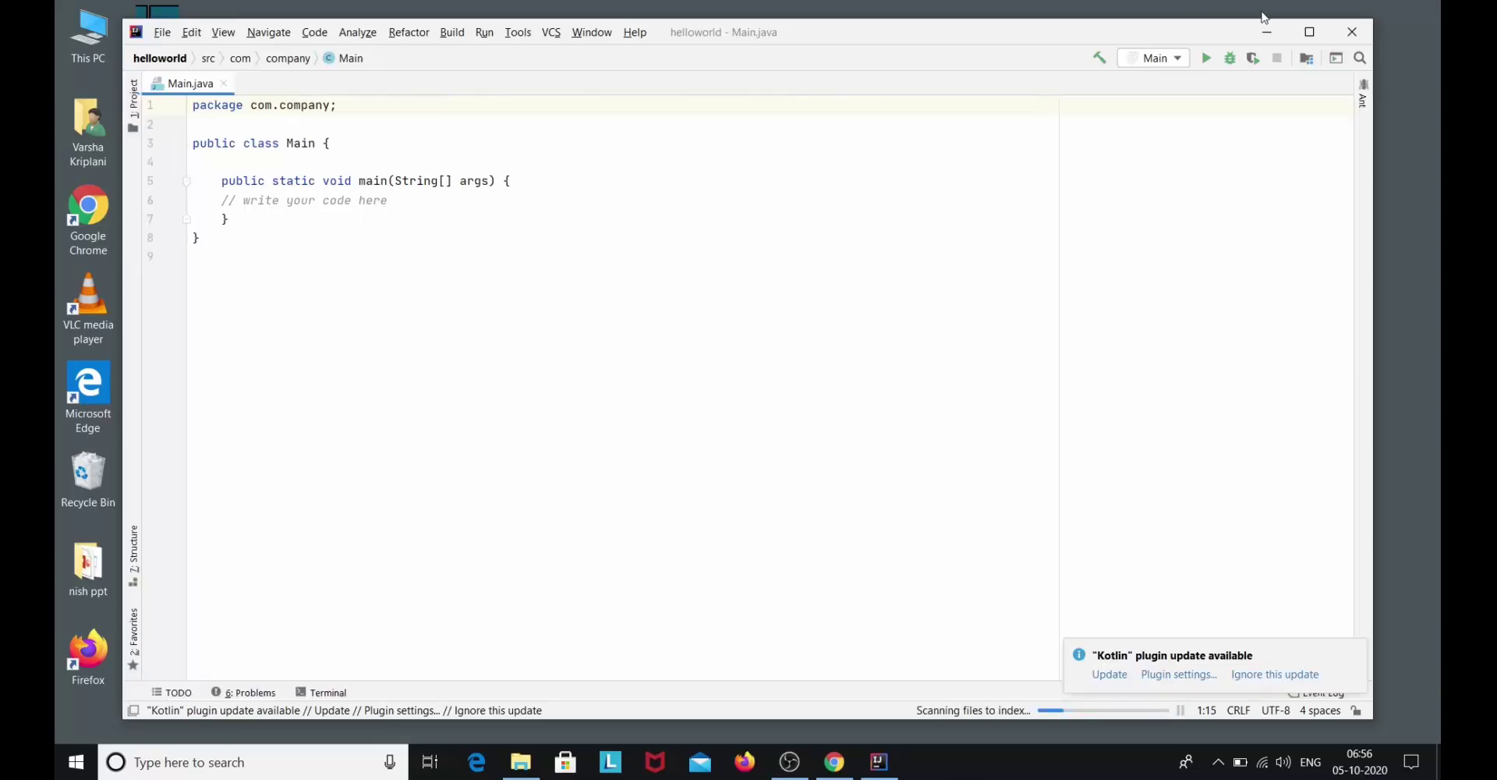
click(1310, 33)
click(335, 180)
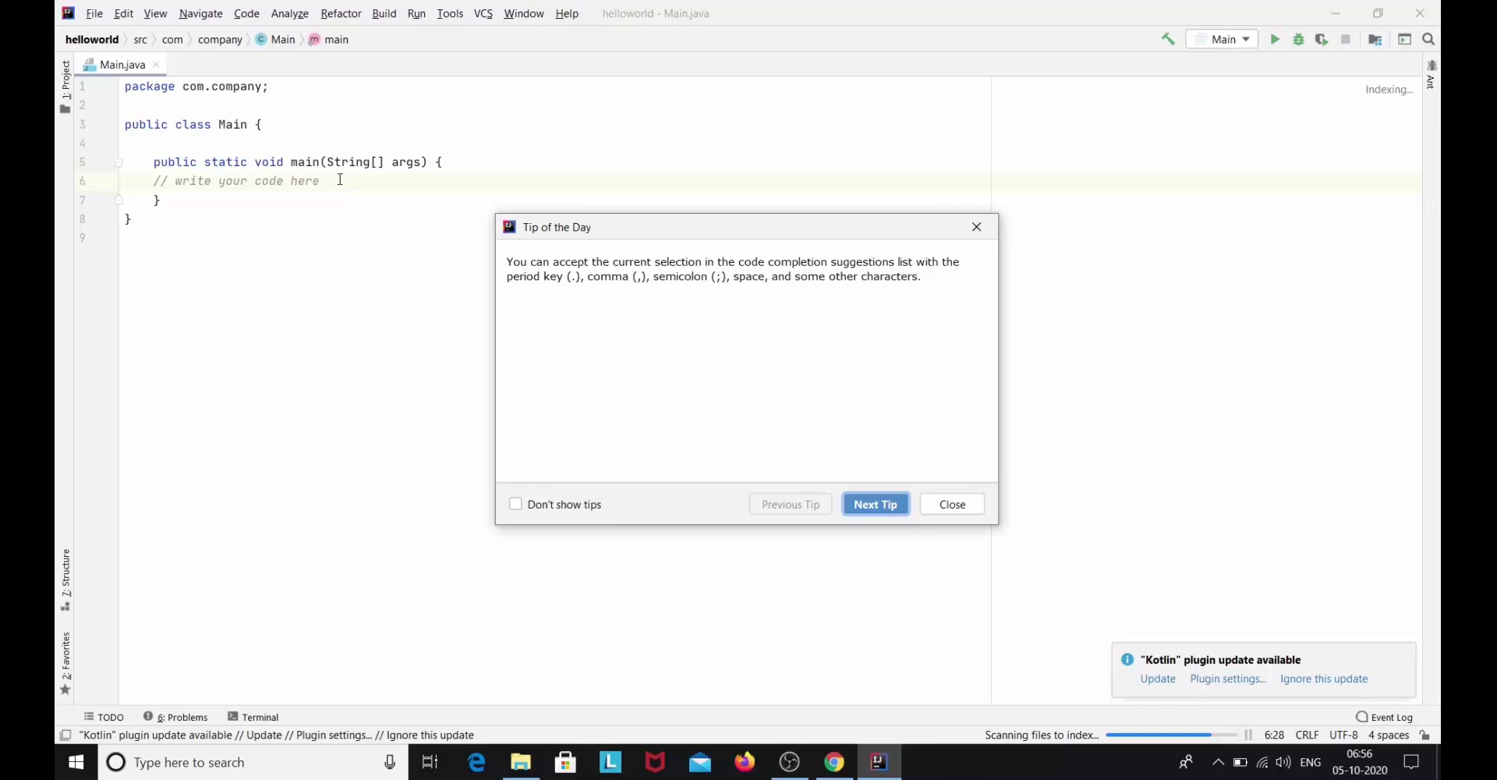
key(Escape)
Replace the line 6 placeholder comment with System.out.println("hello world"); using the sout template
drag(320, 181, 159, 182)
key(BackSpace)
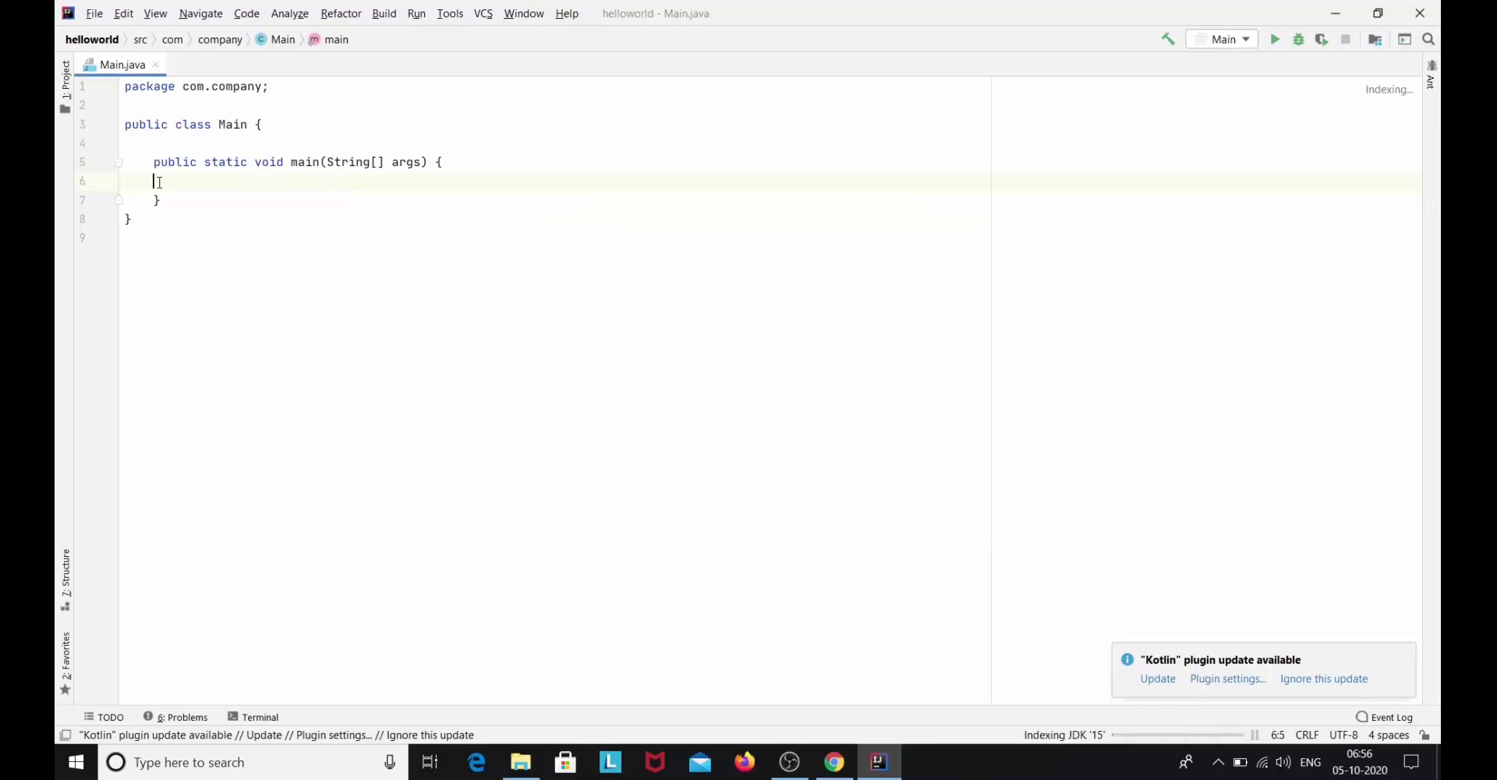
text(sout)
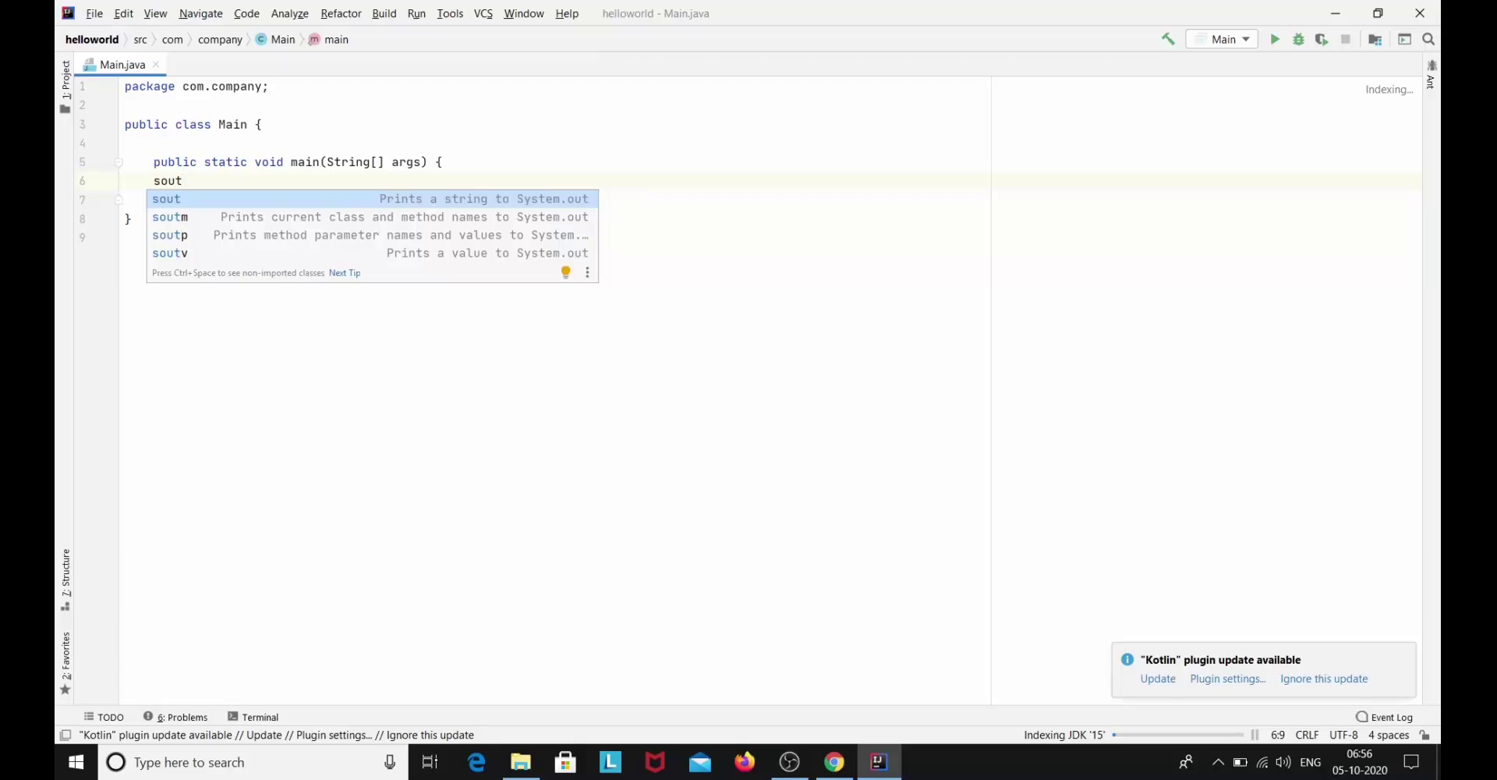
key(Return)
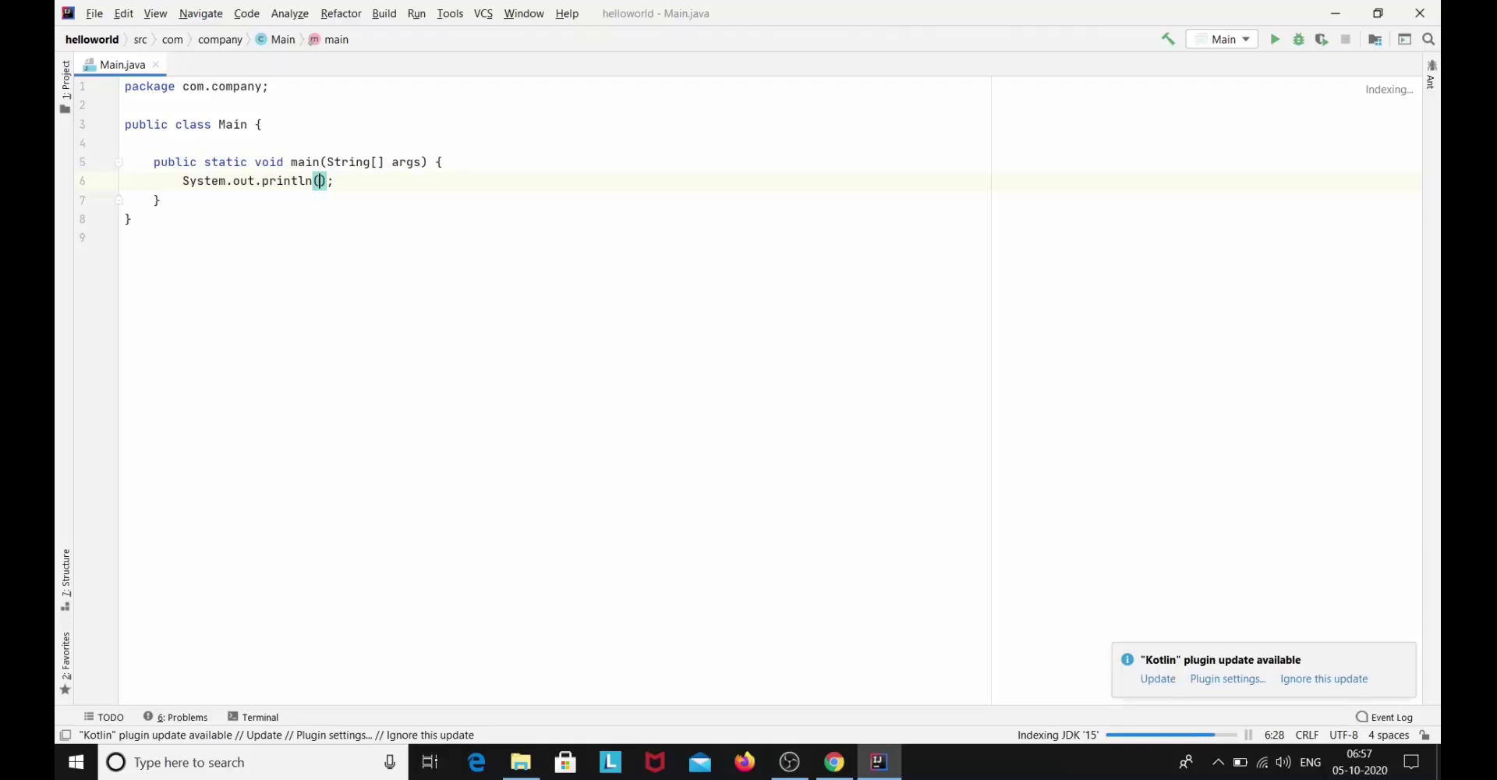
text("hel)
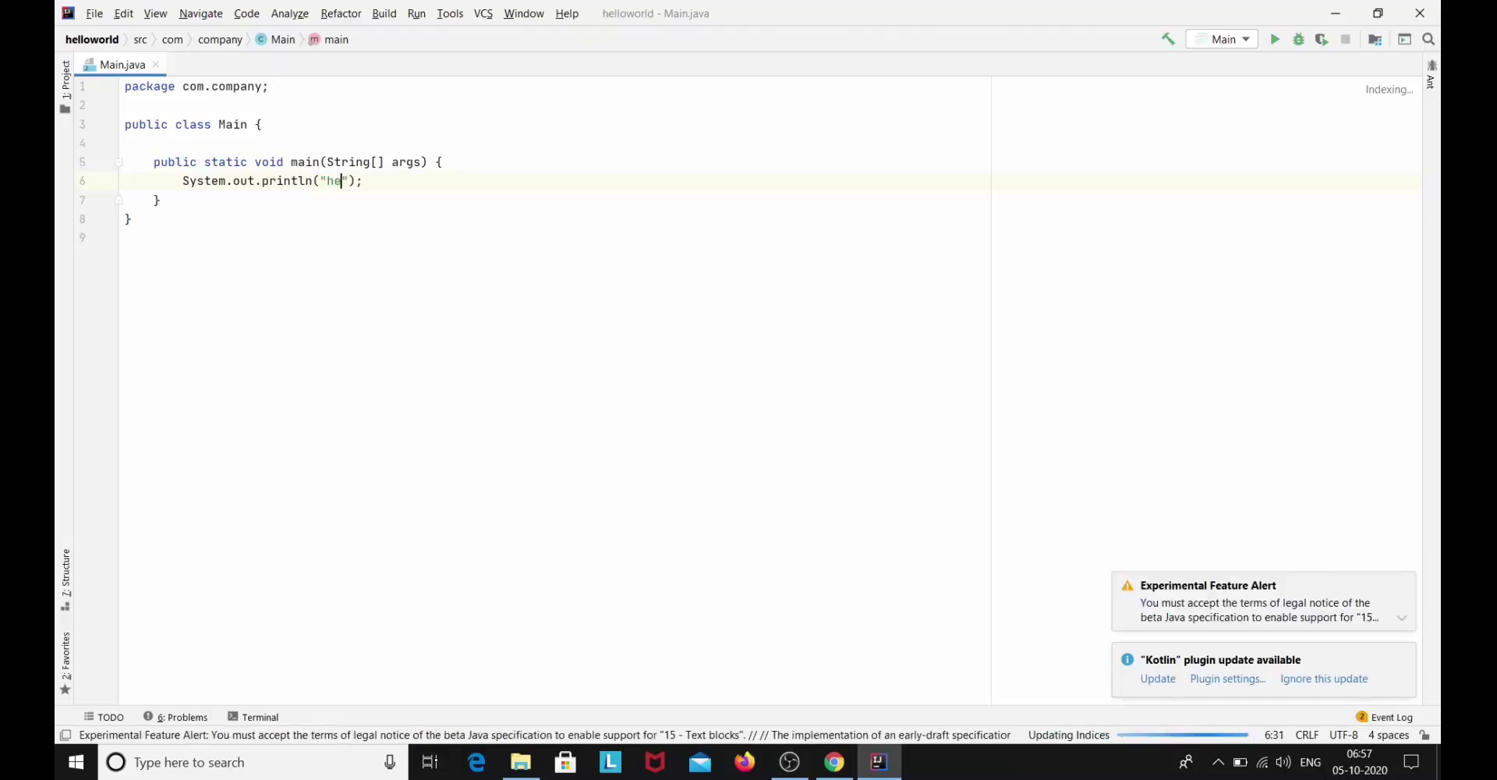
text(lo world)
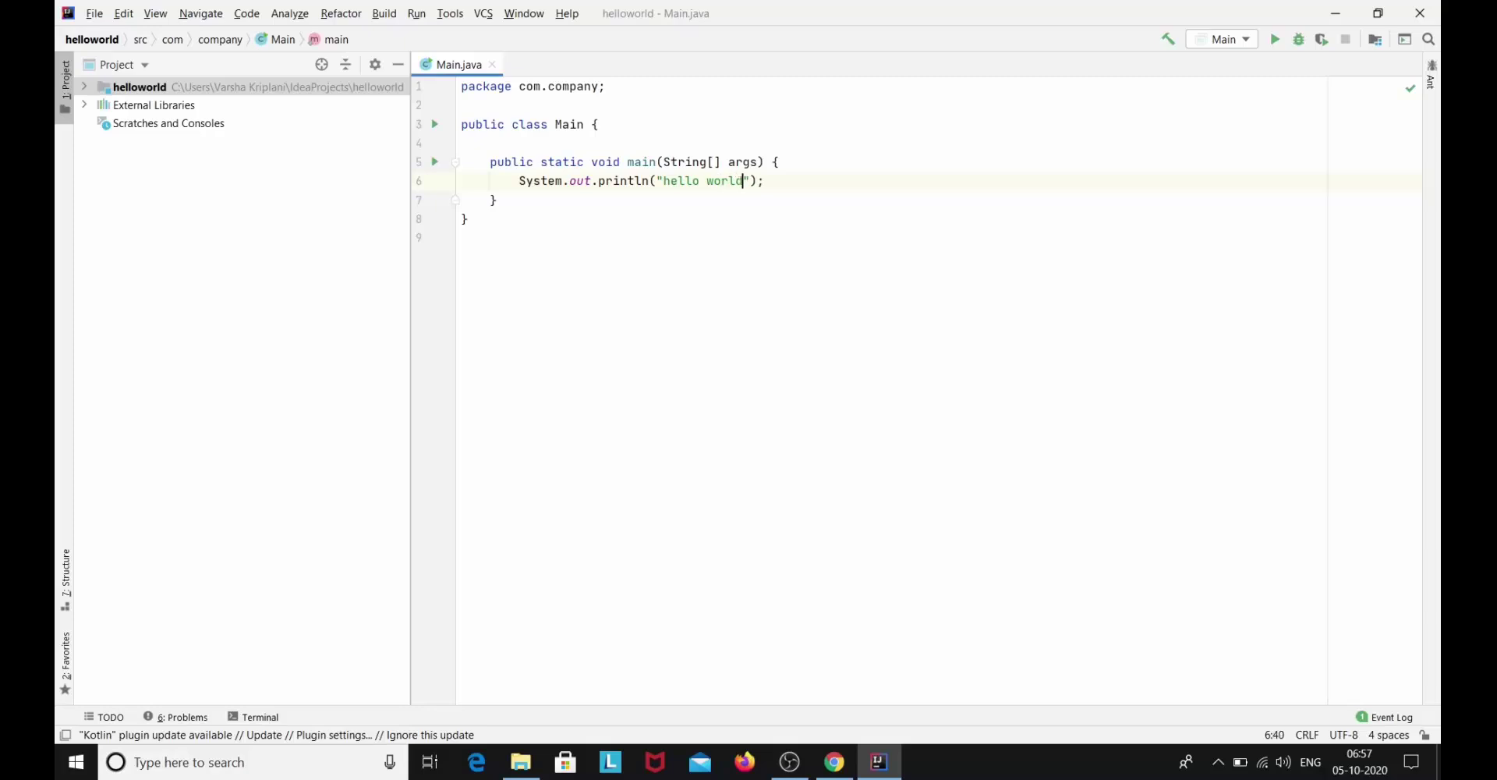
key(End)
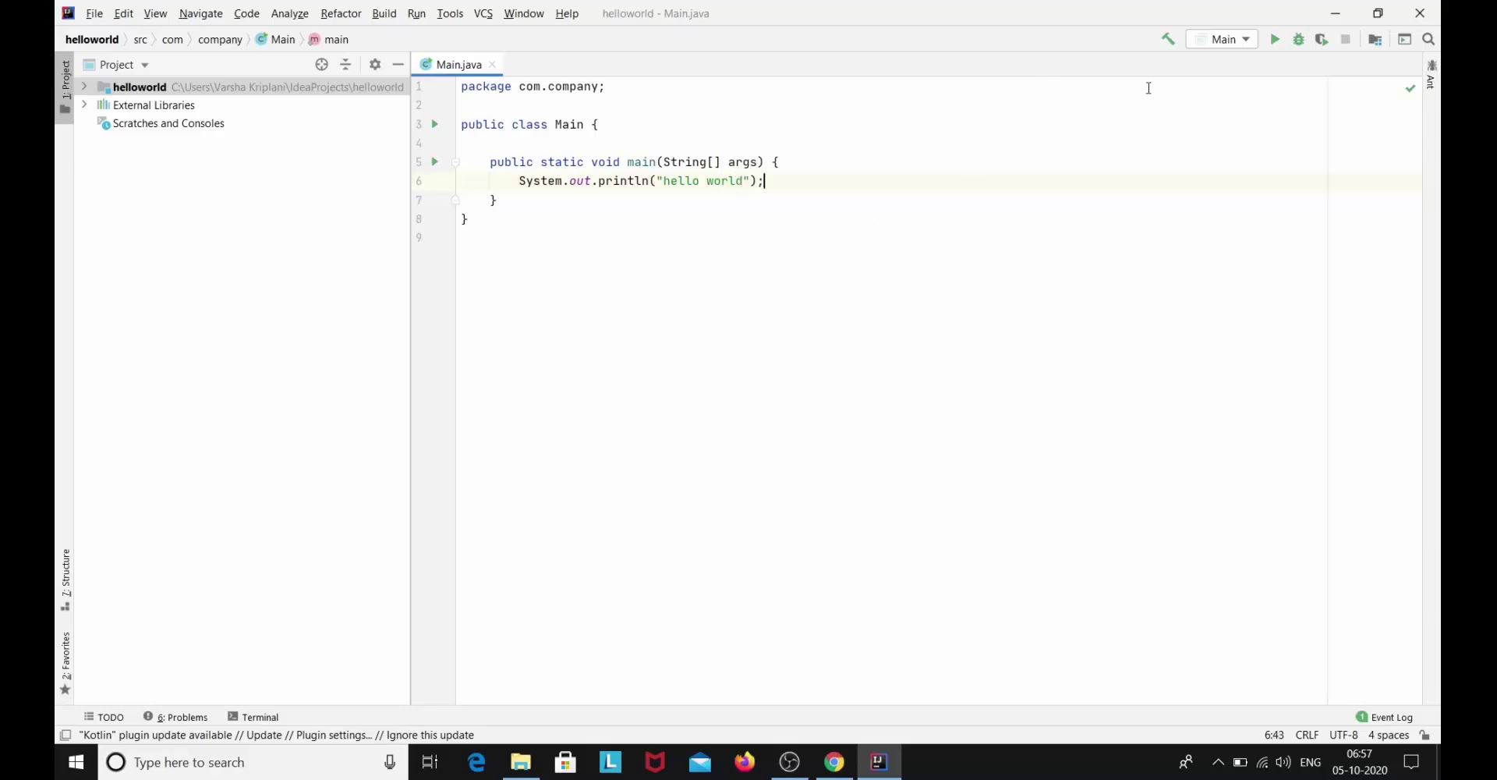
Run Main with the toolbar Run button so the console shows hello world and exit code 0
click(1276, 39)
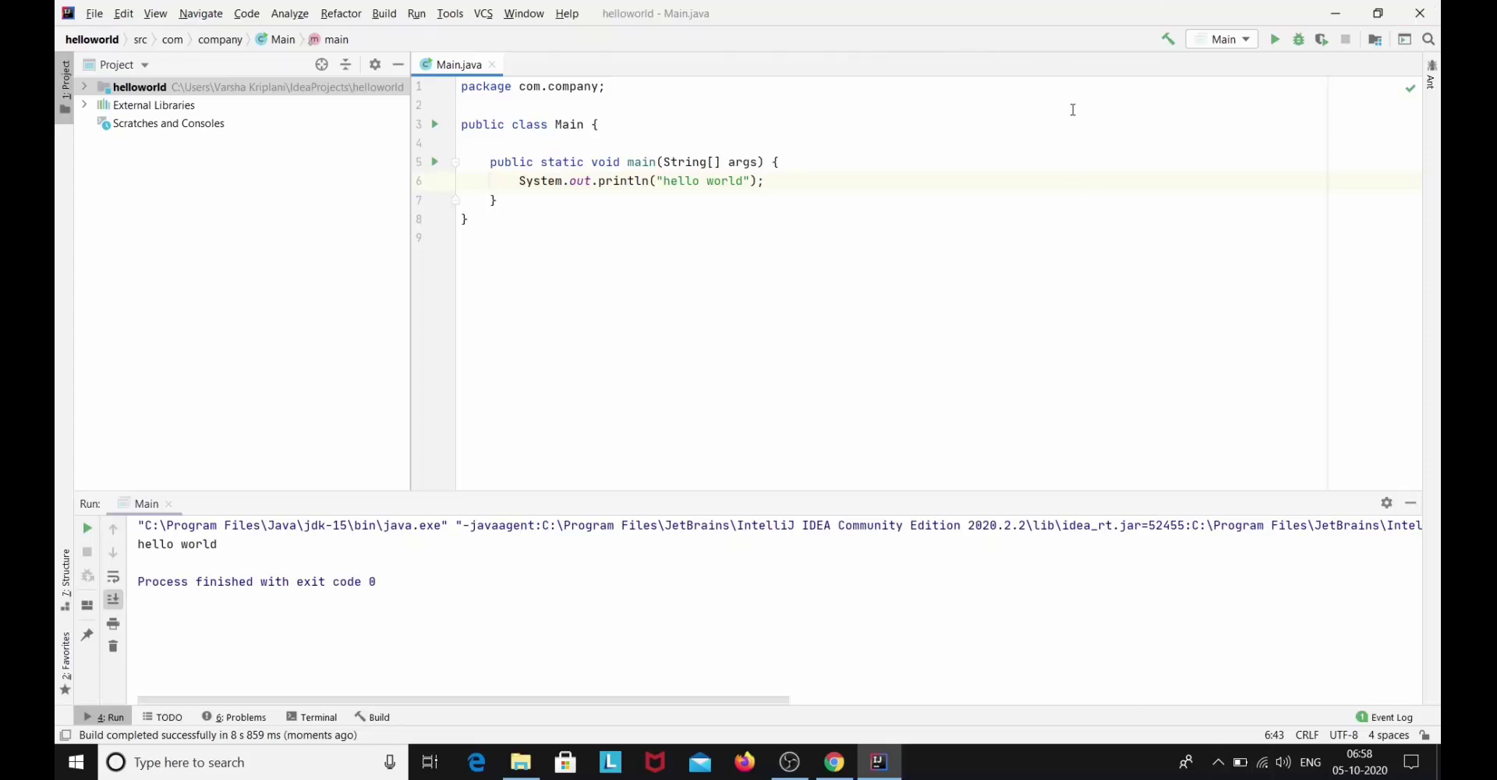
Search 'selenium hq' in a new Chrome tab and open the SeleniumHQ Browser Automation site
click(1338, 16)
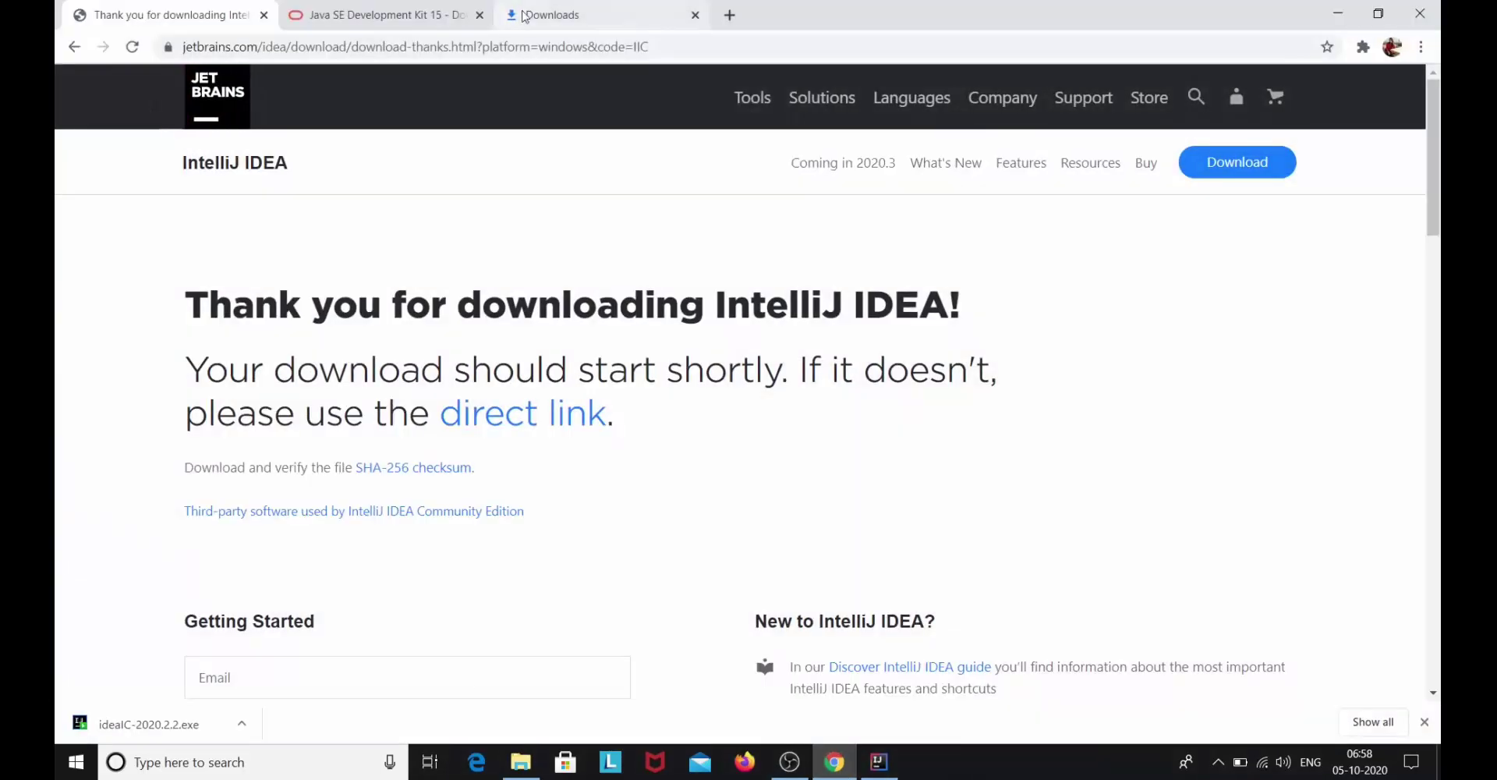
click(729, 14)
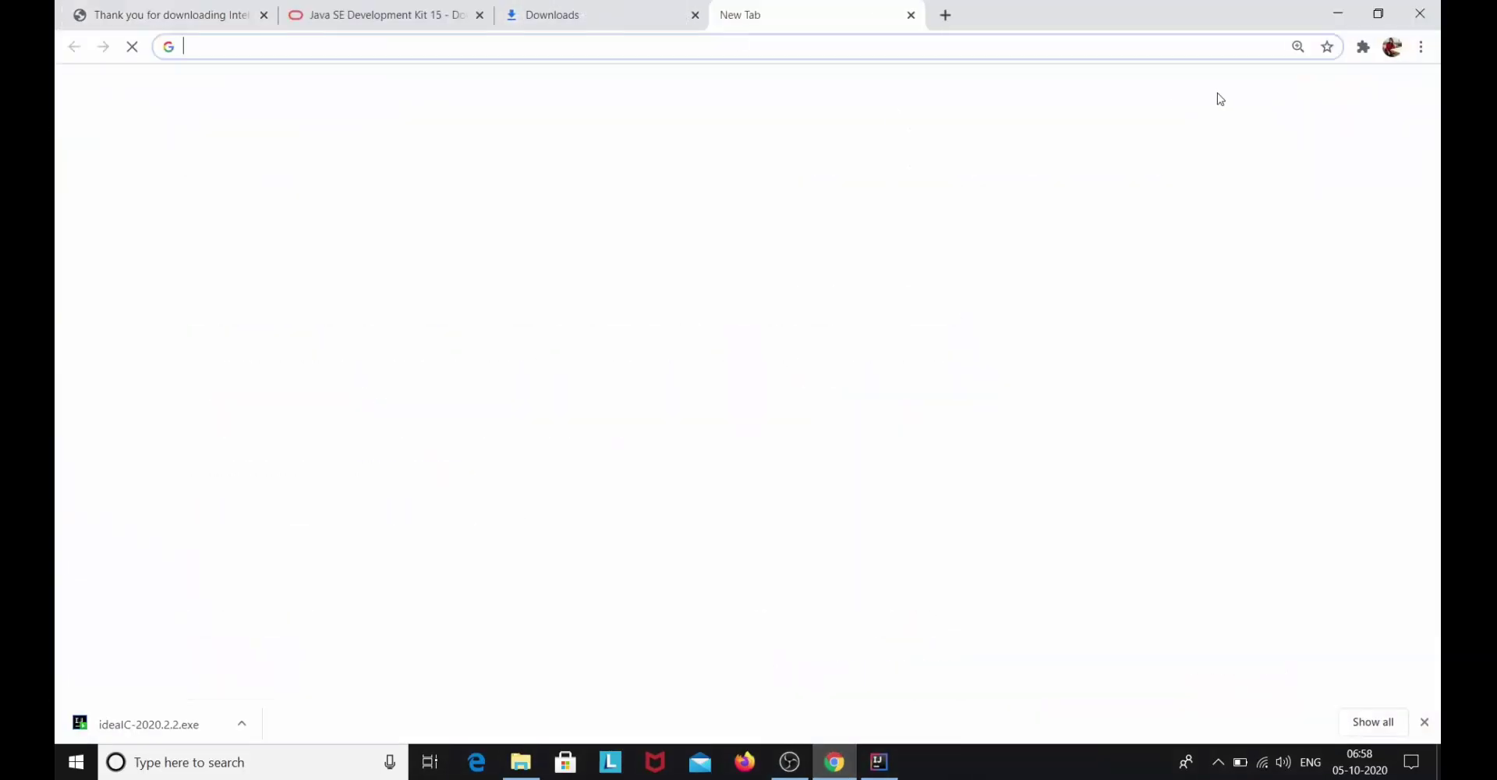
text(s)
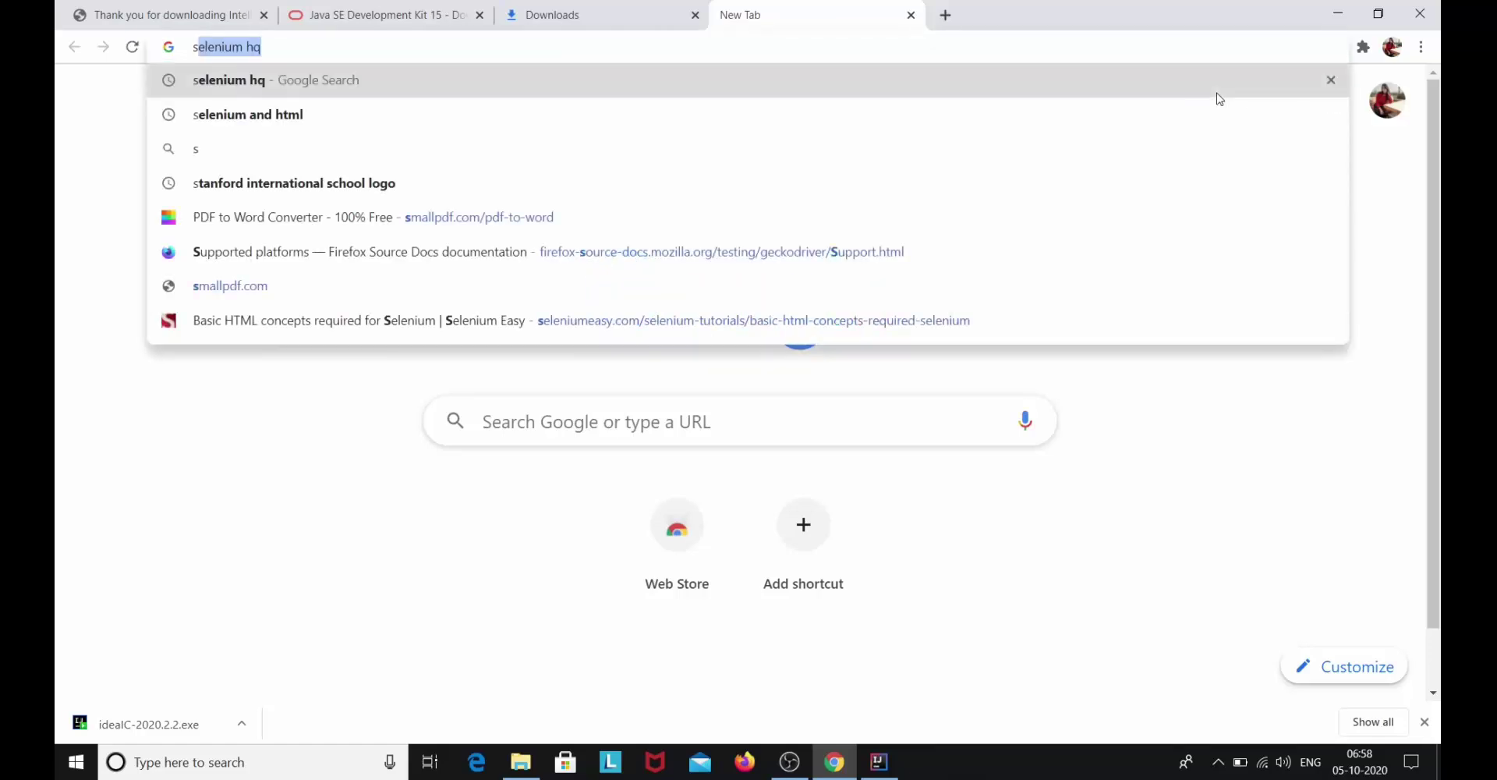
text(e)
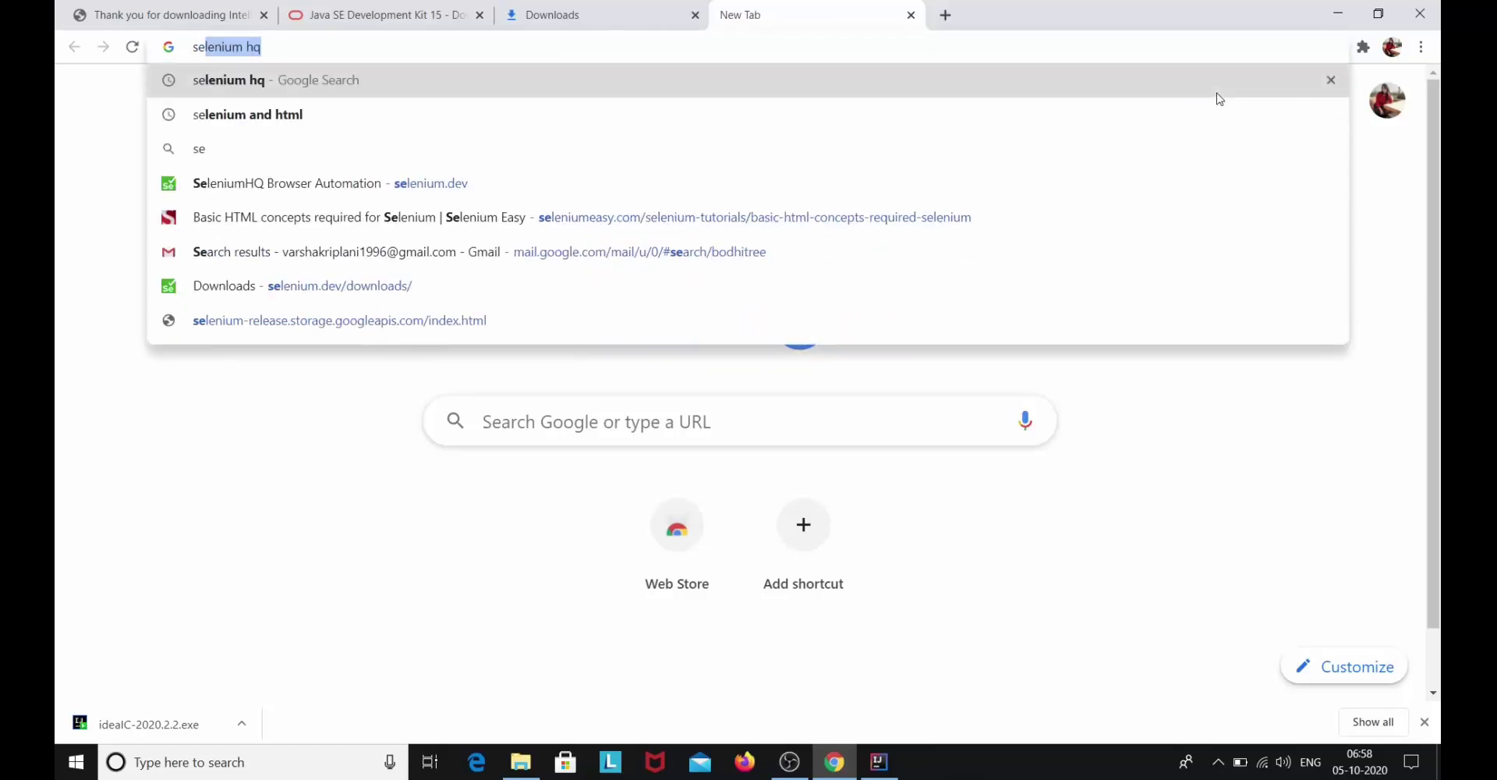
click(1217, 93)
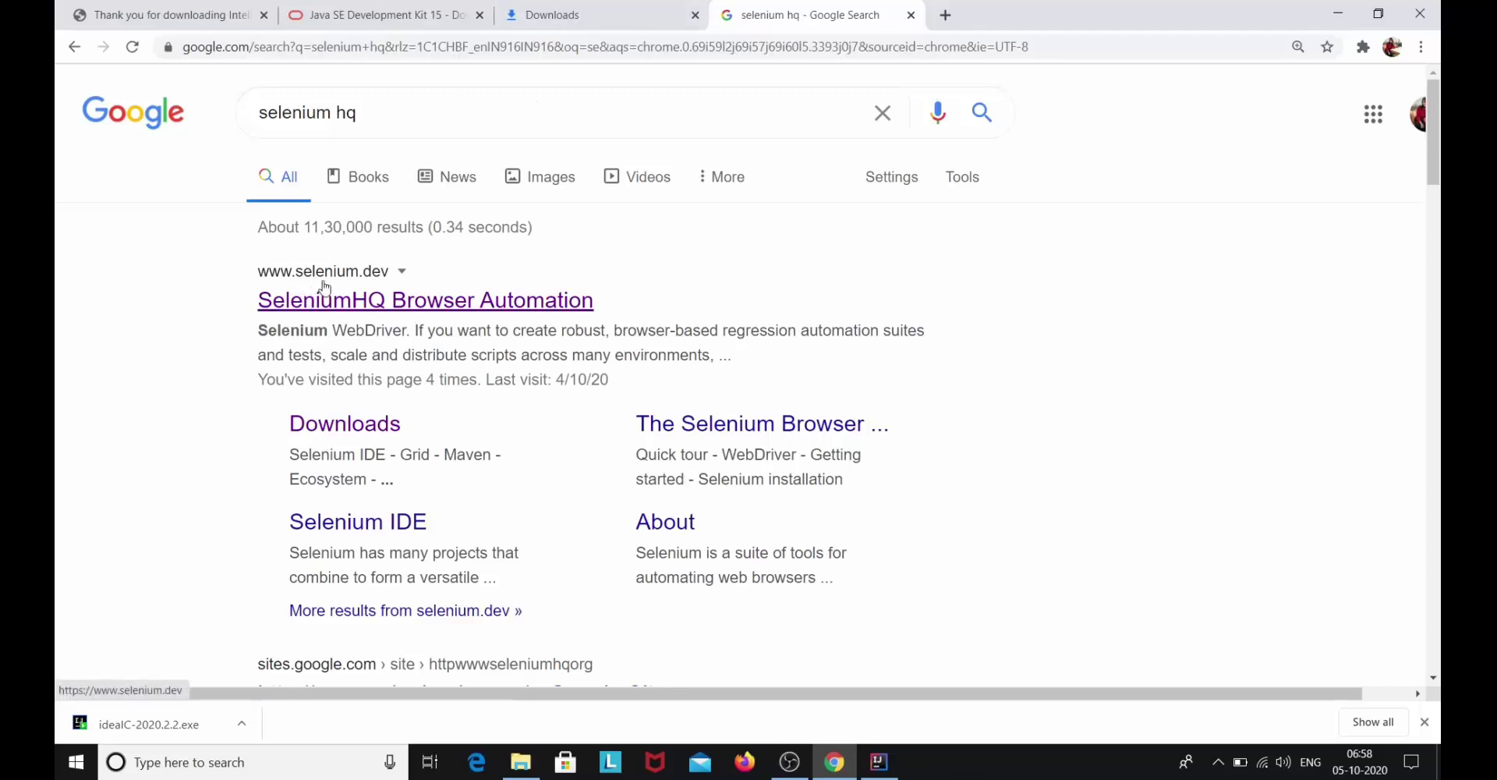
click(384, 307)
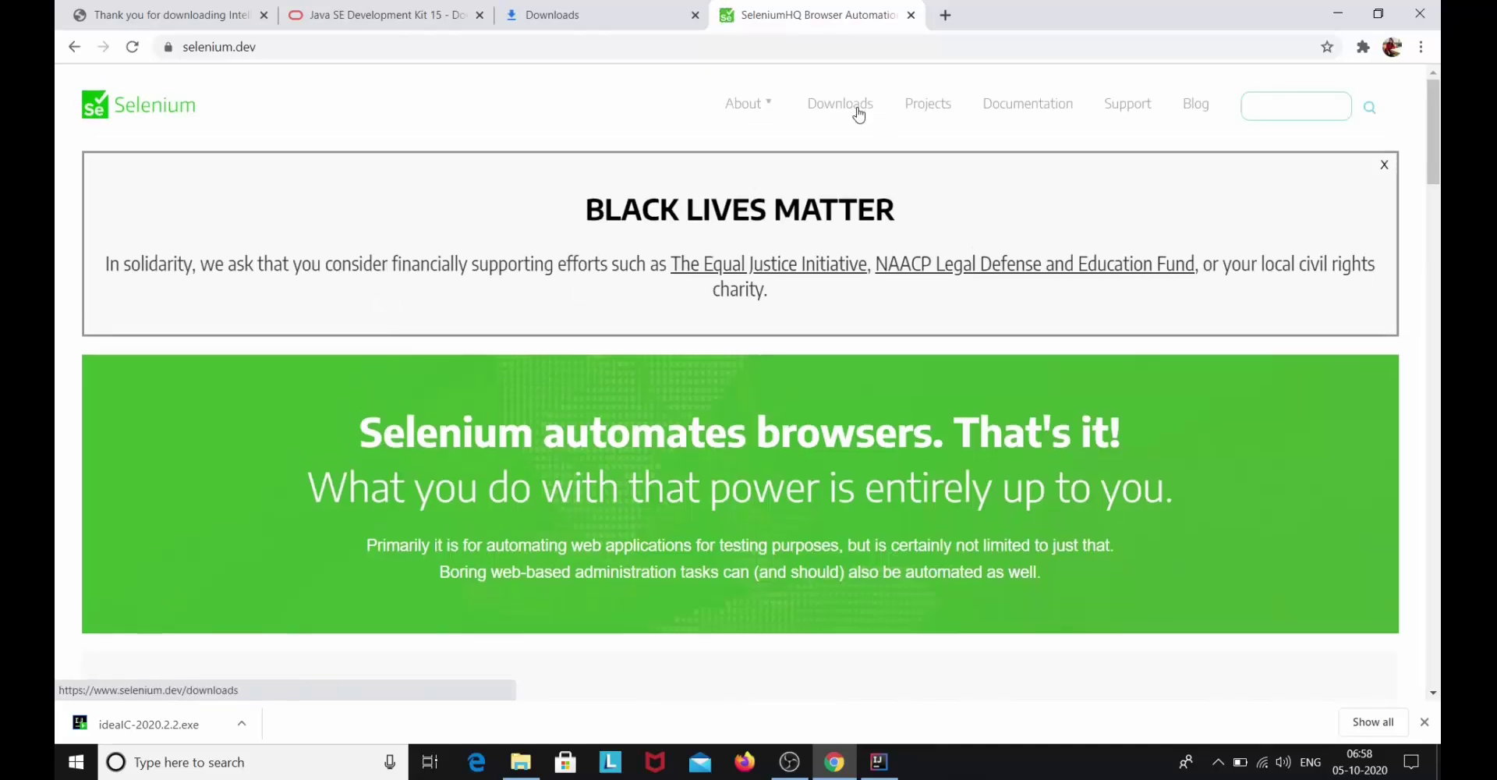
Browse the selenium.dev Downloads page to the Language Bindings section for the Java client
click(858, 115)
scroll(230, 413, down, 6)
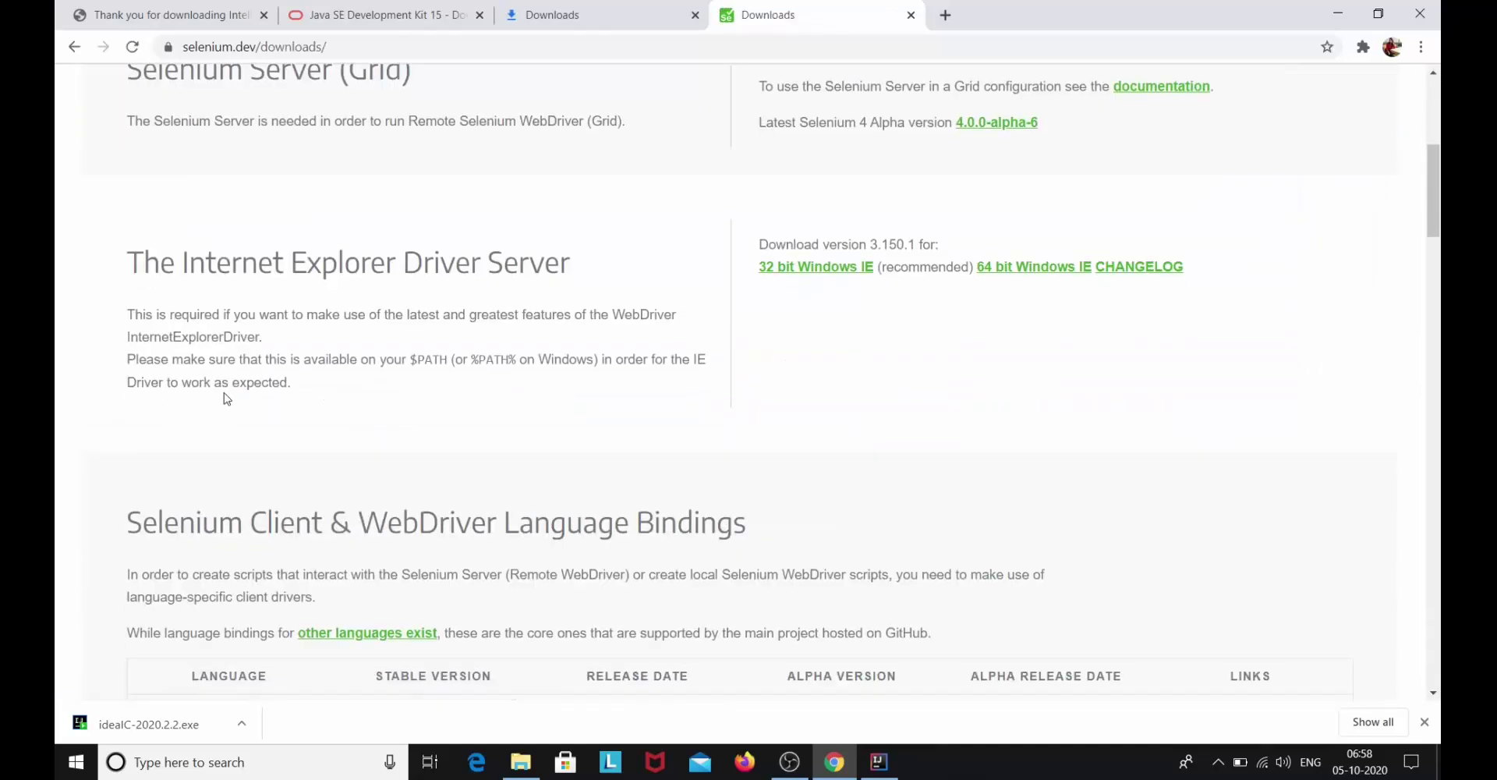
scroll(226, 398, down, 5)
scroll(241, 394, up, 1)
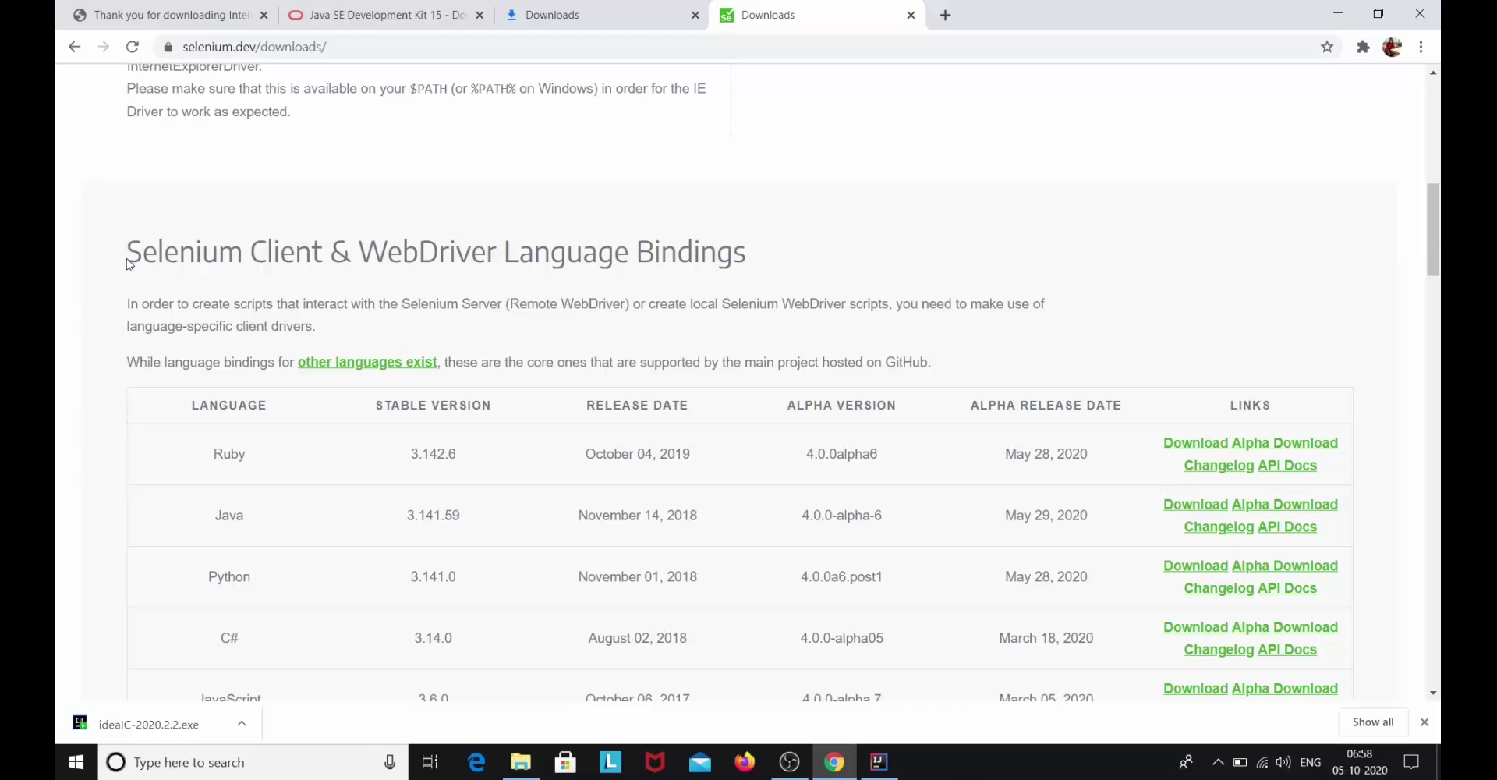
drag(128, 257, 762, 279)
scroll(762, 280, down, 1)
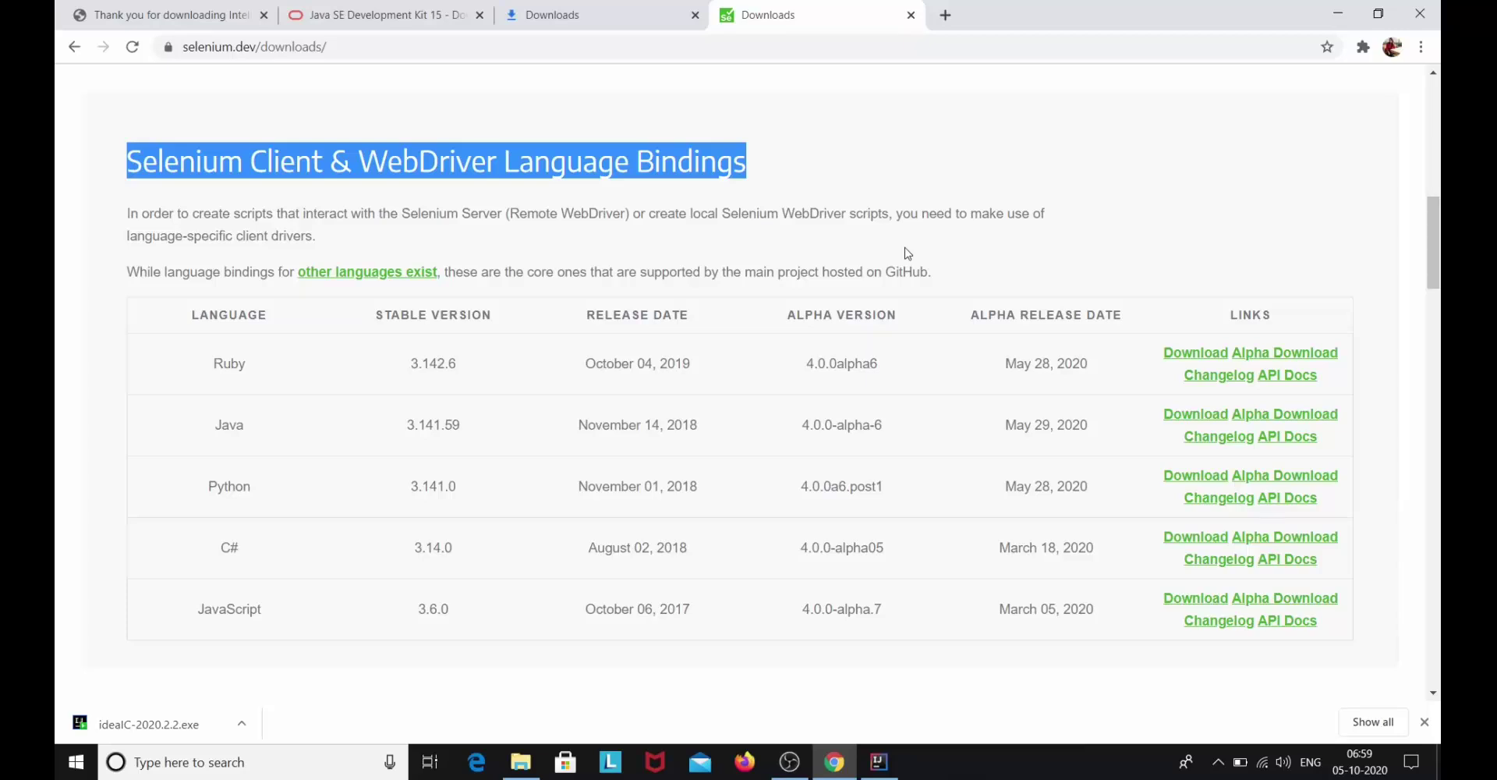
click(312, 363)
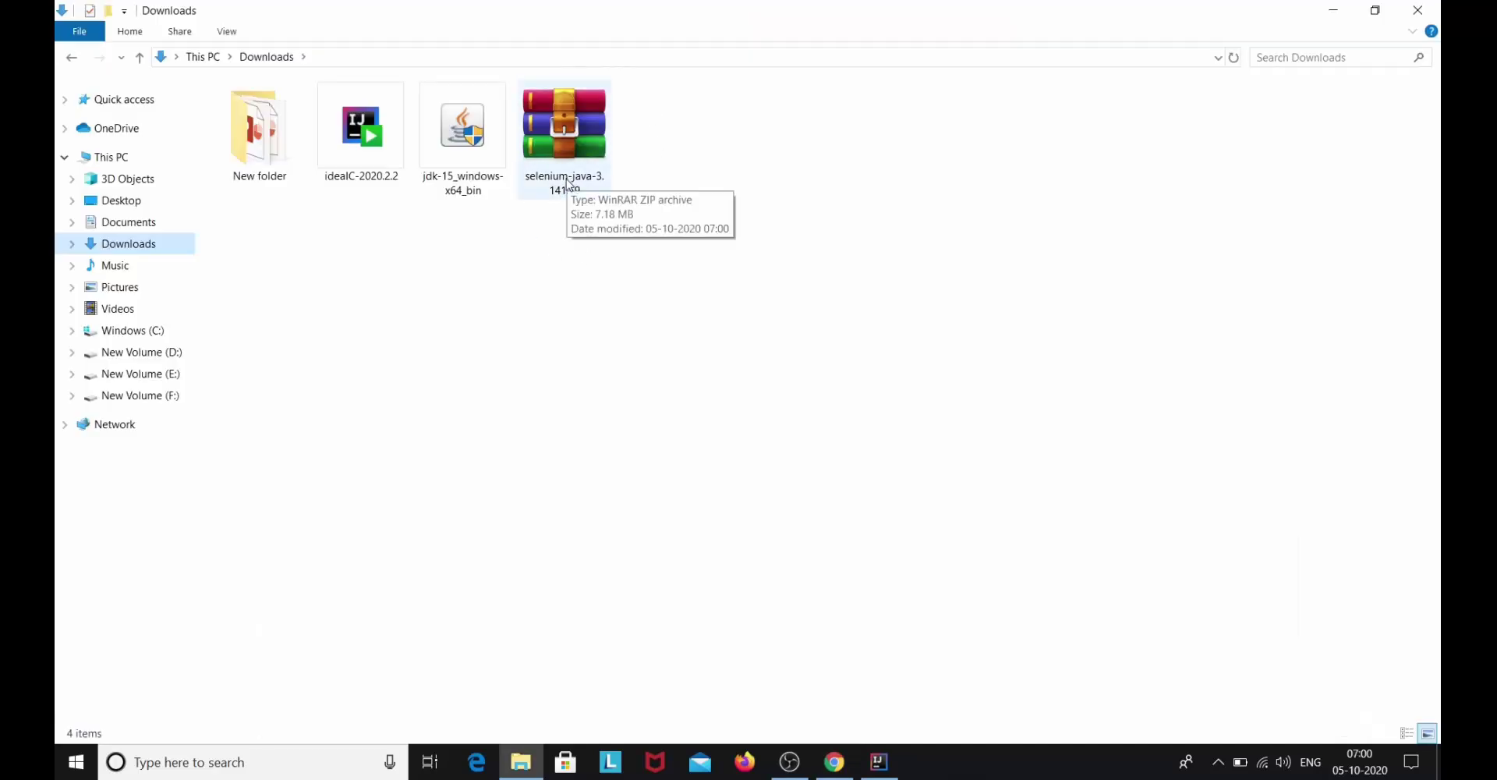
Extract the selenium-java-3.141.59 zip to its default folder, open it, then go to New Volume (D:)
right_click(563, 127)
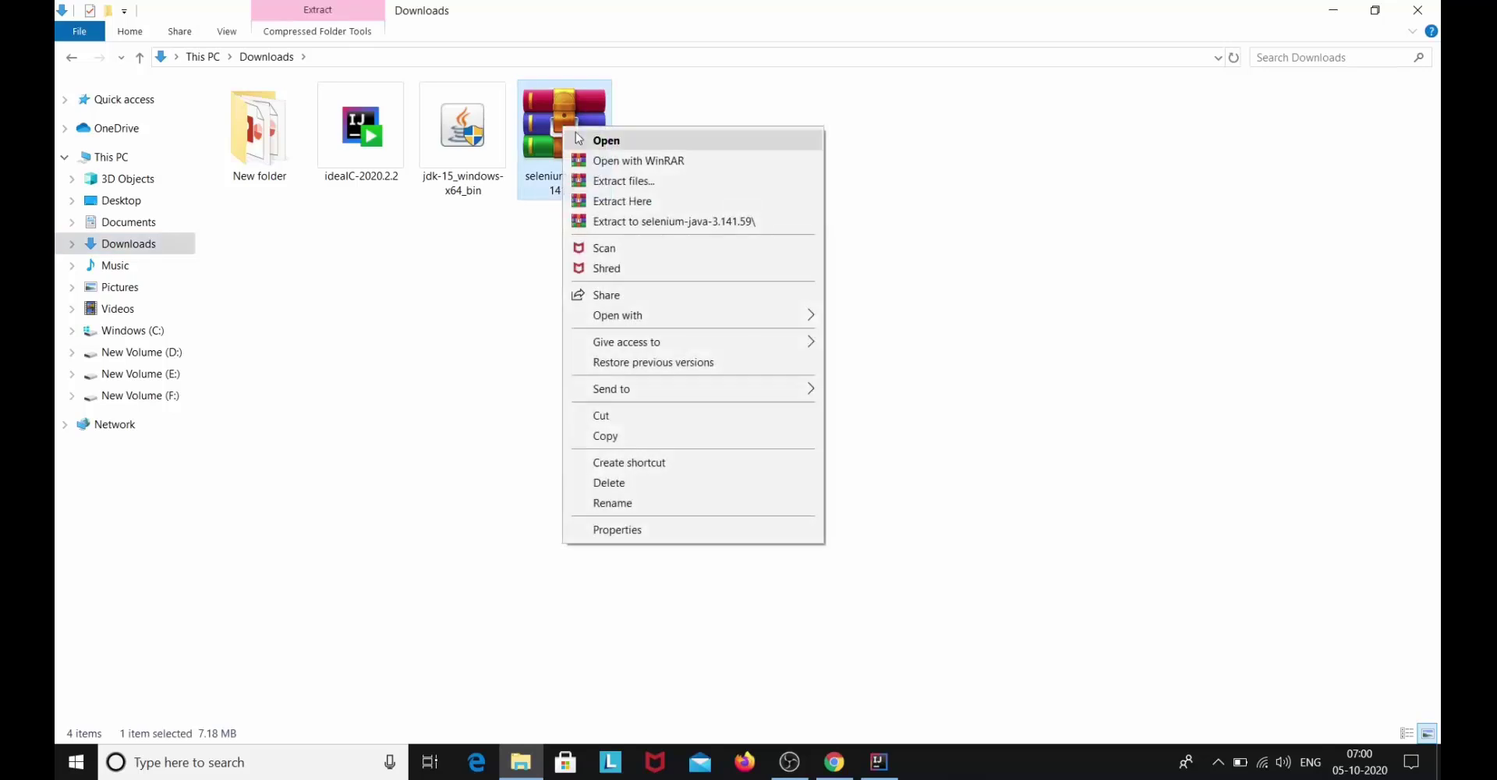
click(668, 187)
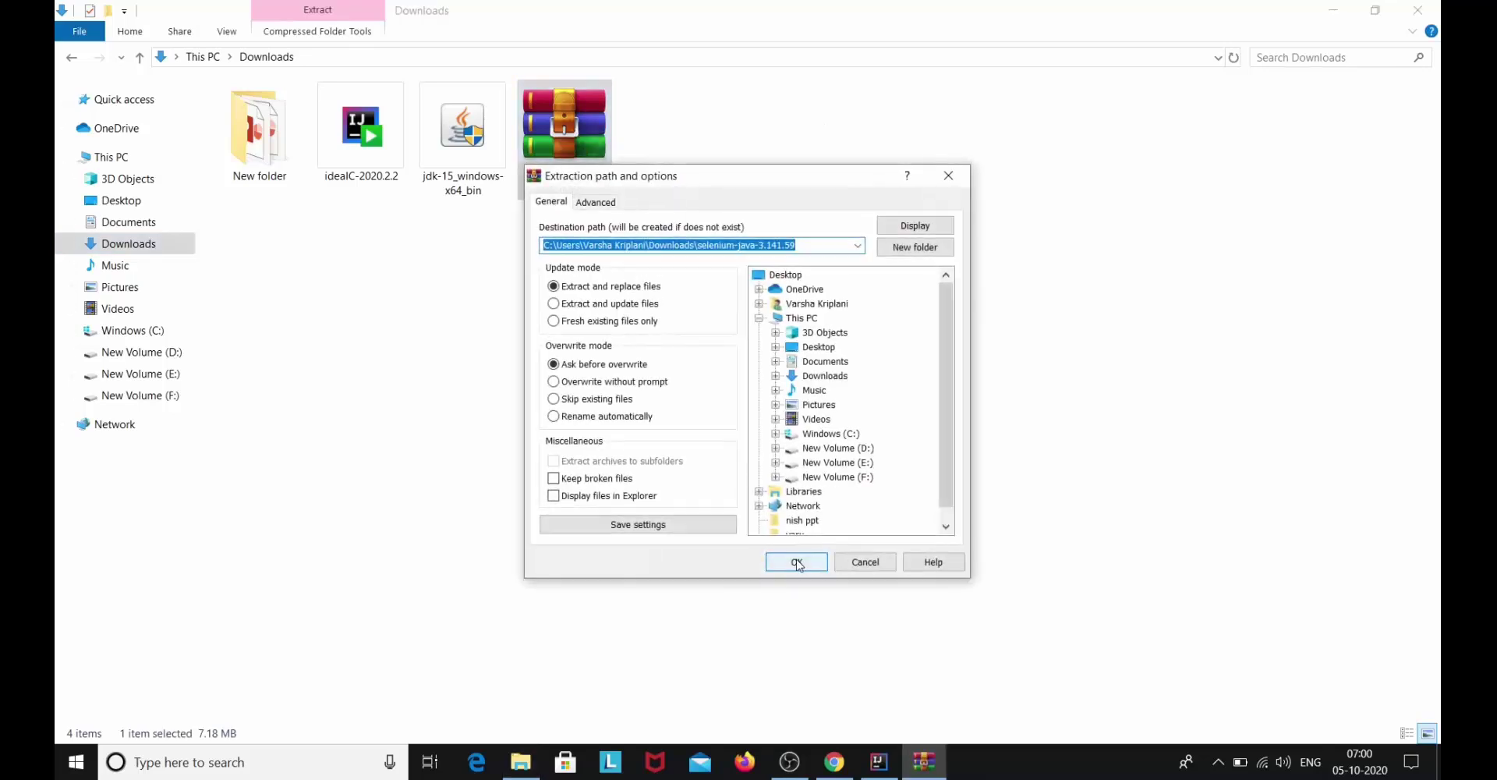
click(796, 562)
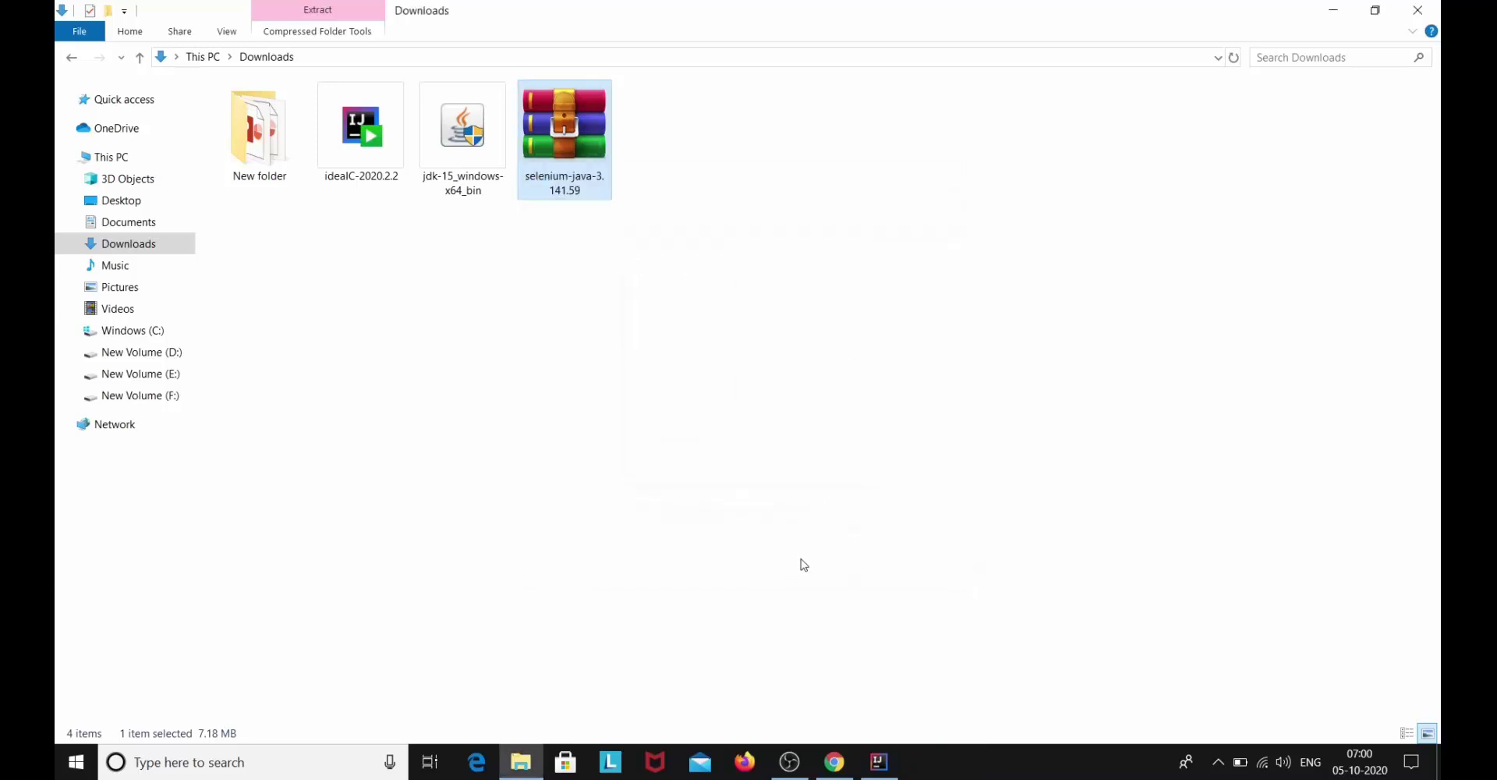
double_click(667, 191)
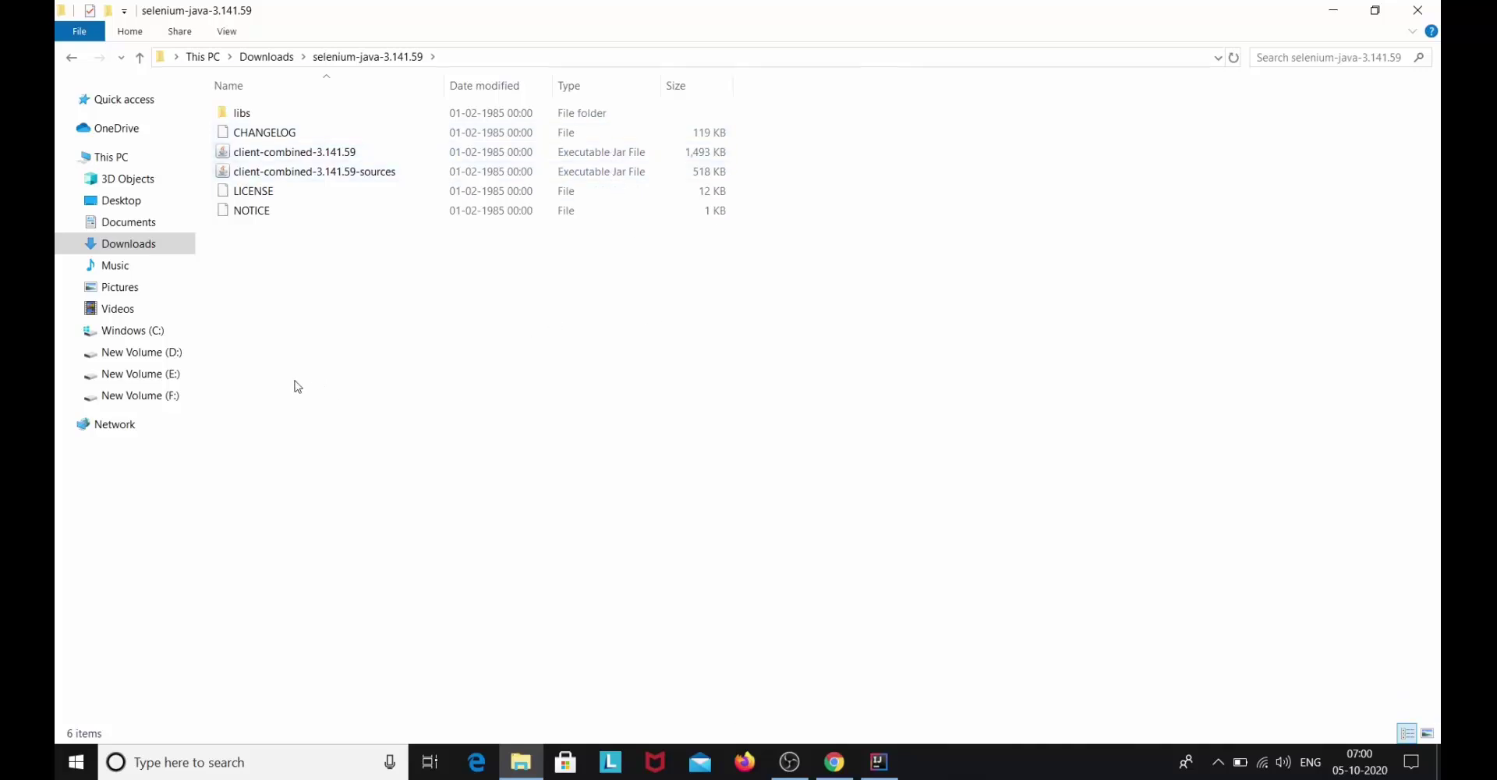
click(185, 356)
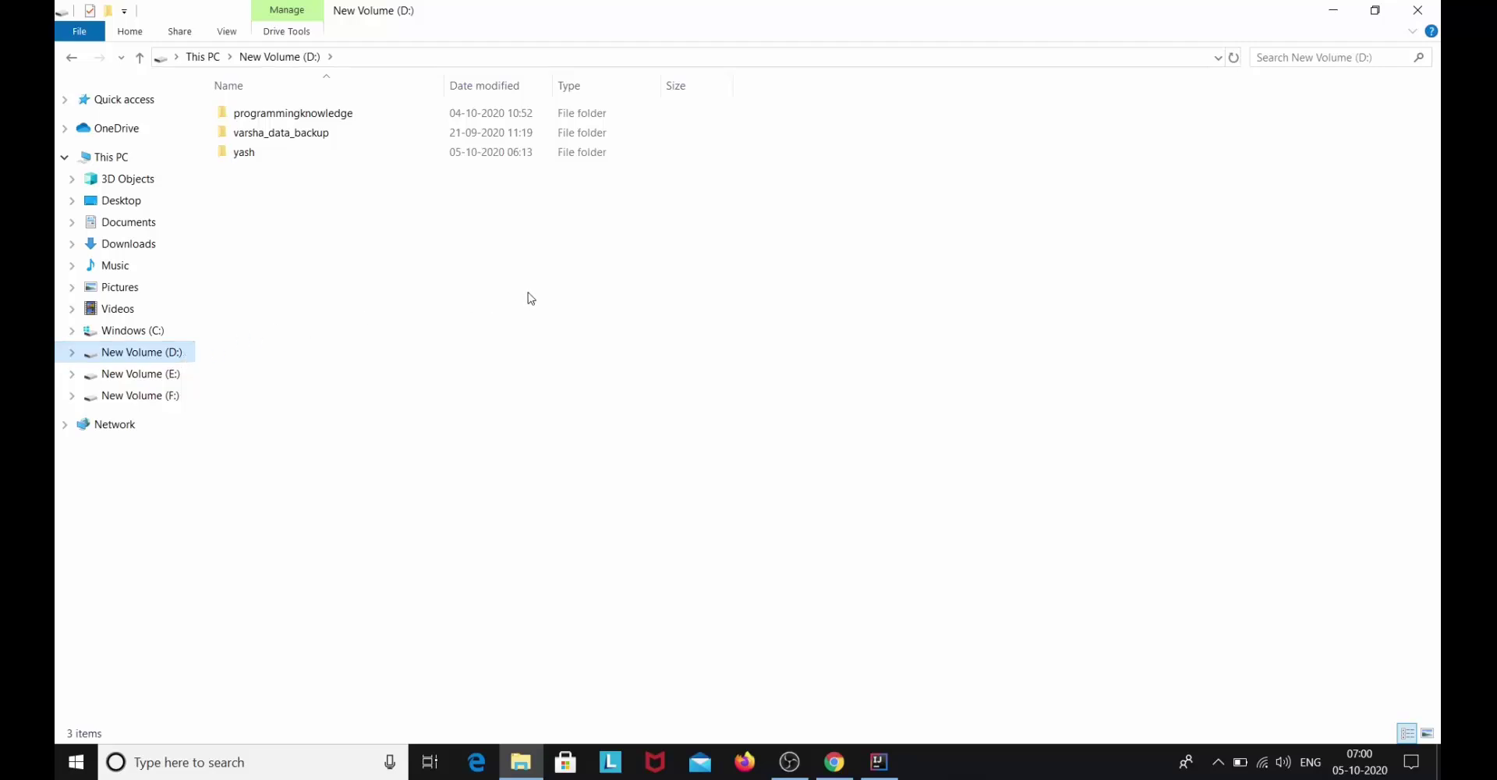
Create a 'selenium jars and drivers' folder on D: with a 'jars' folder inside it
right_click(320, 267)
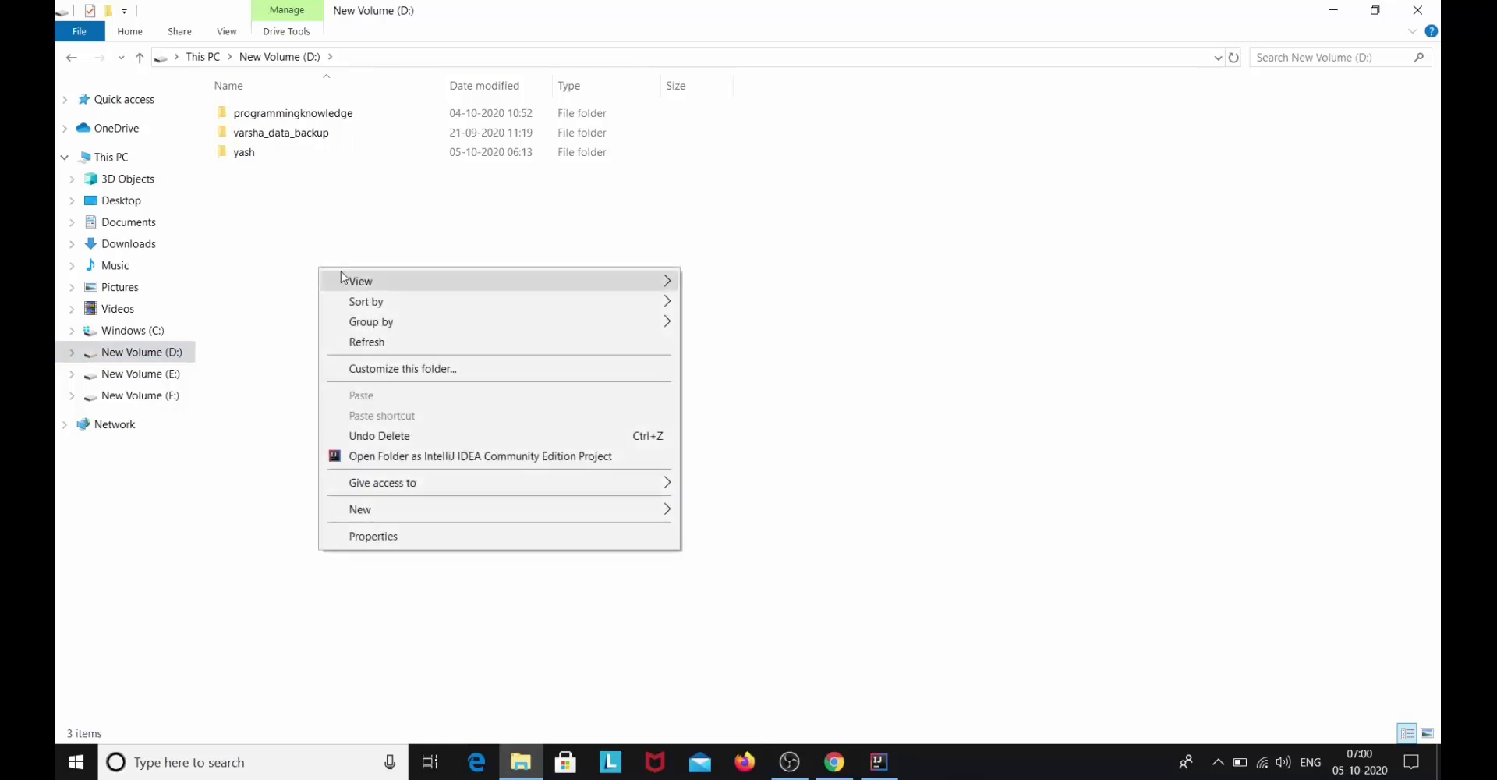
mouse_move(439, 511)
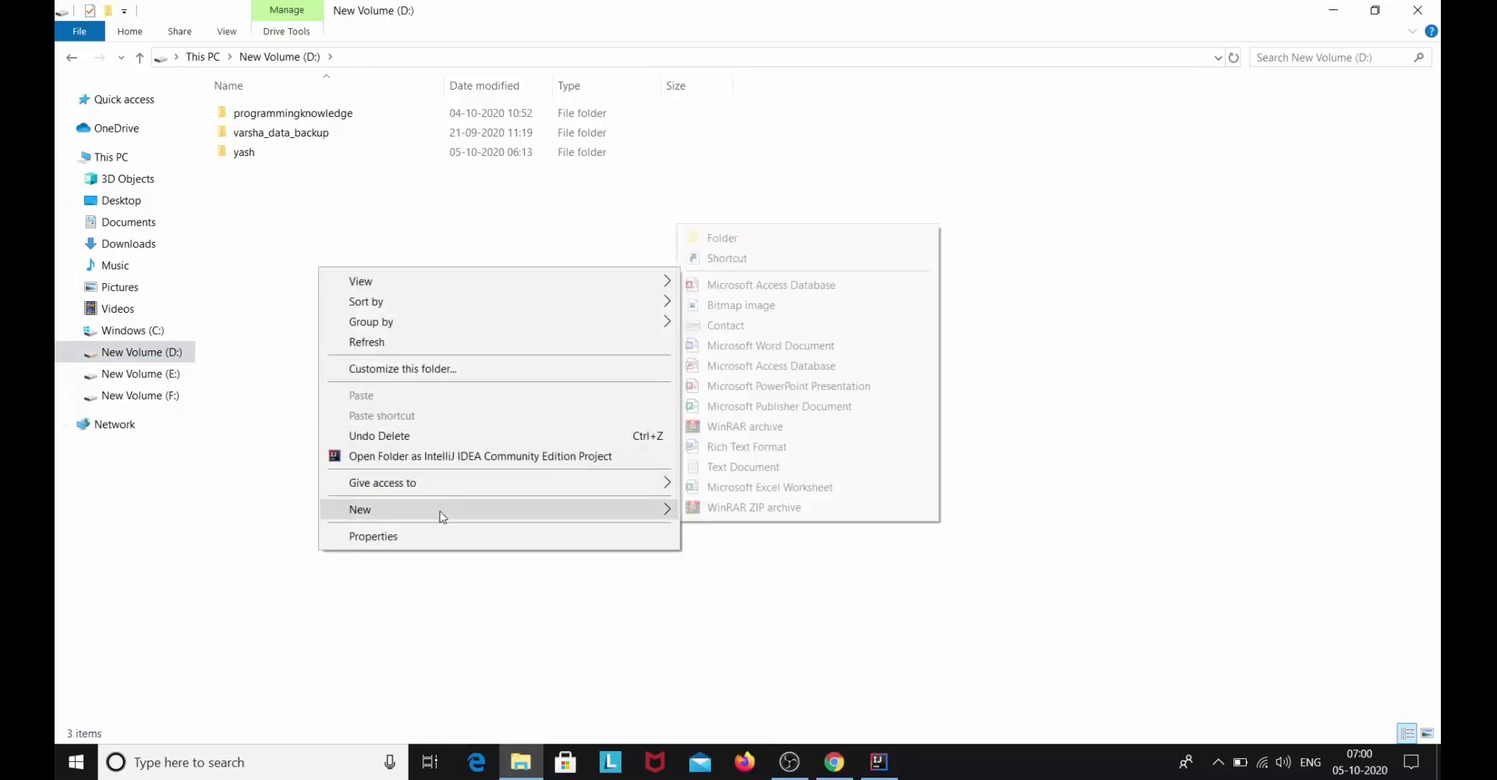
click(779, 241)
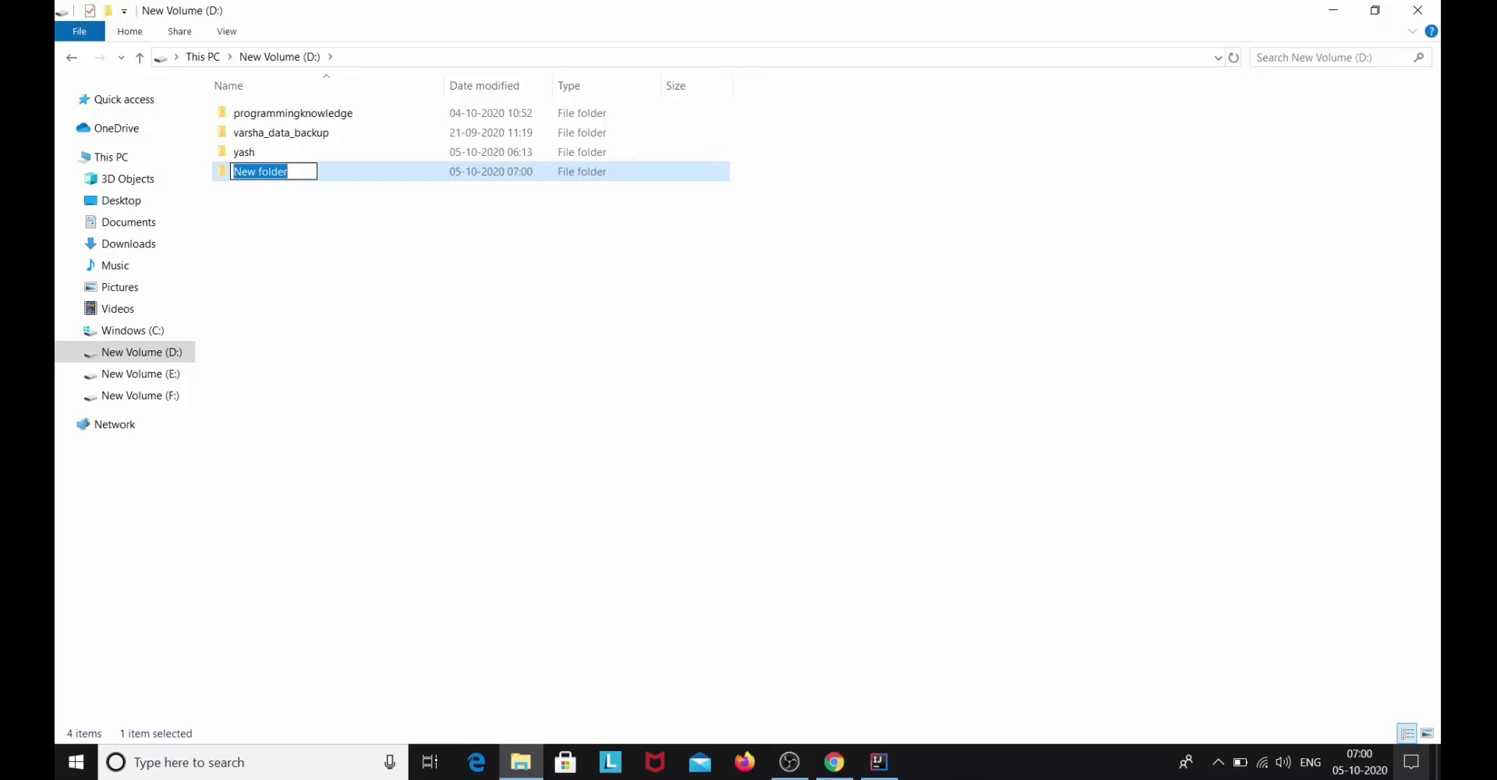
text(sele)
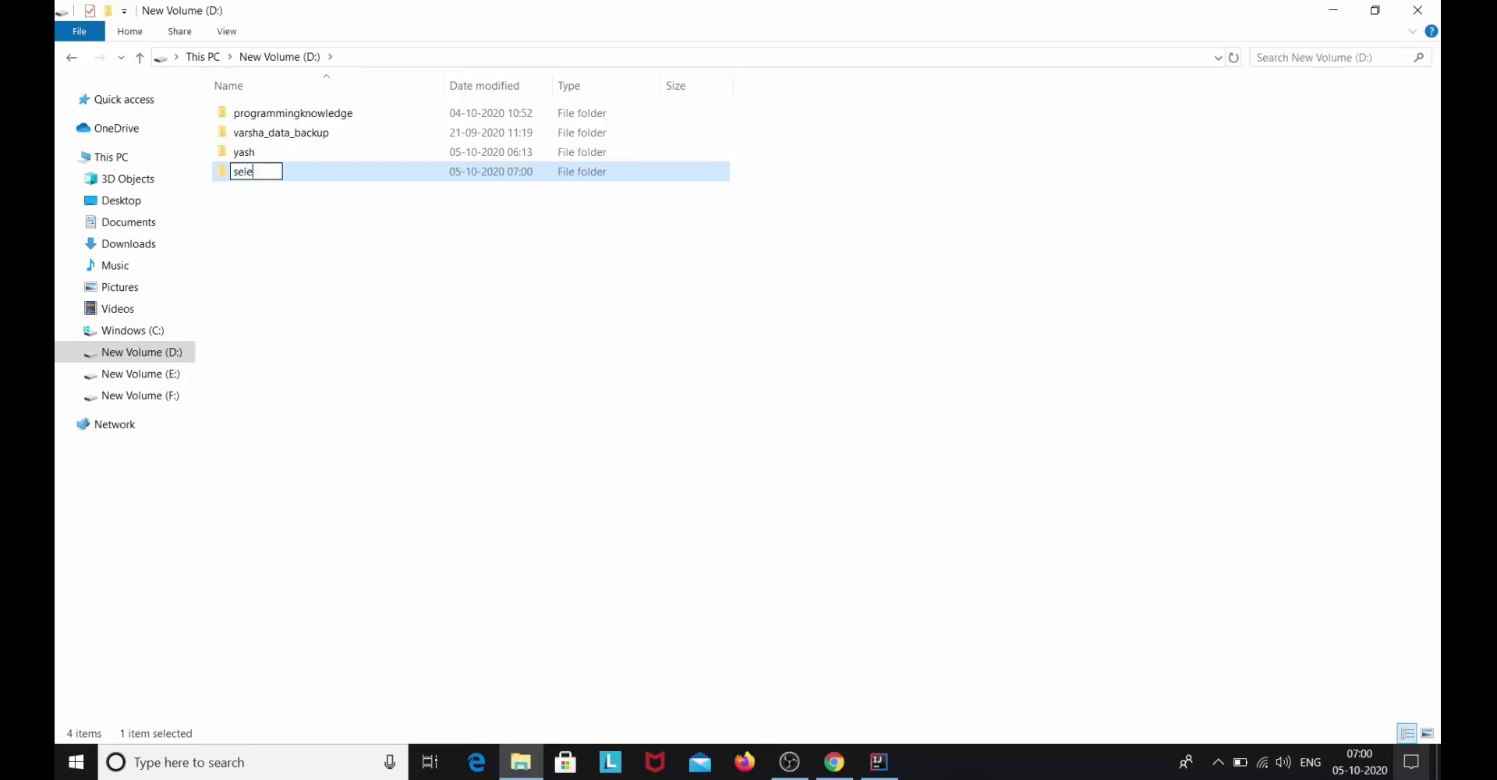
text(nium jars and d)
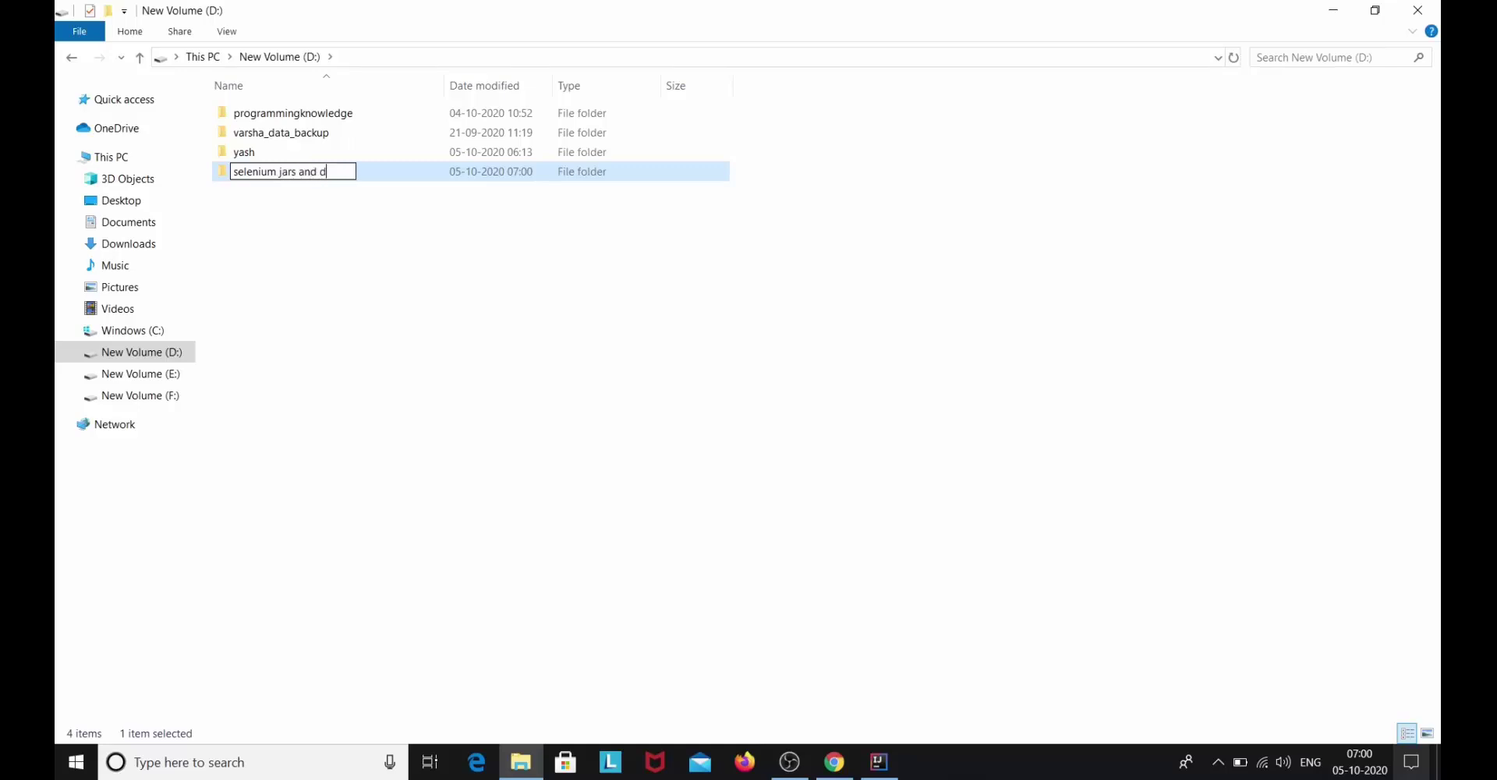
text(rivers)
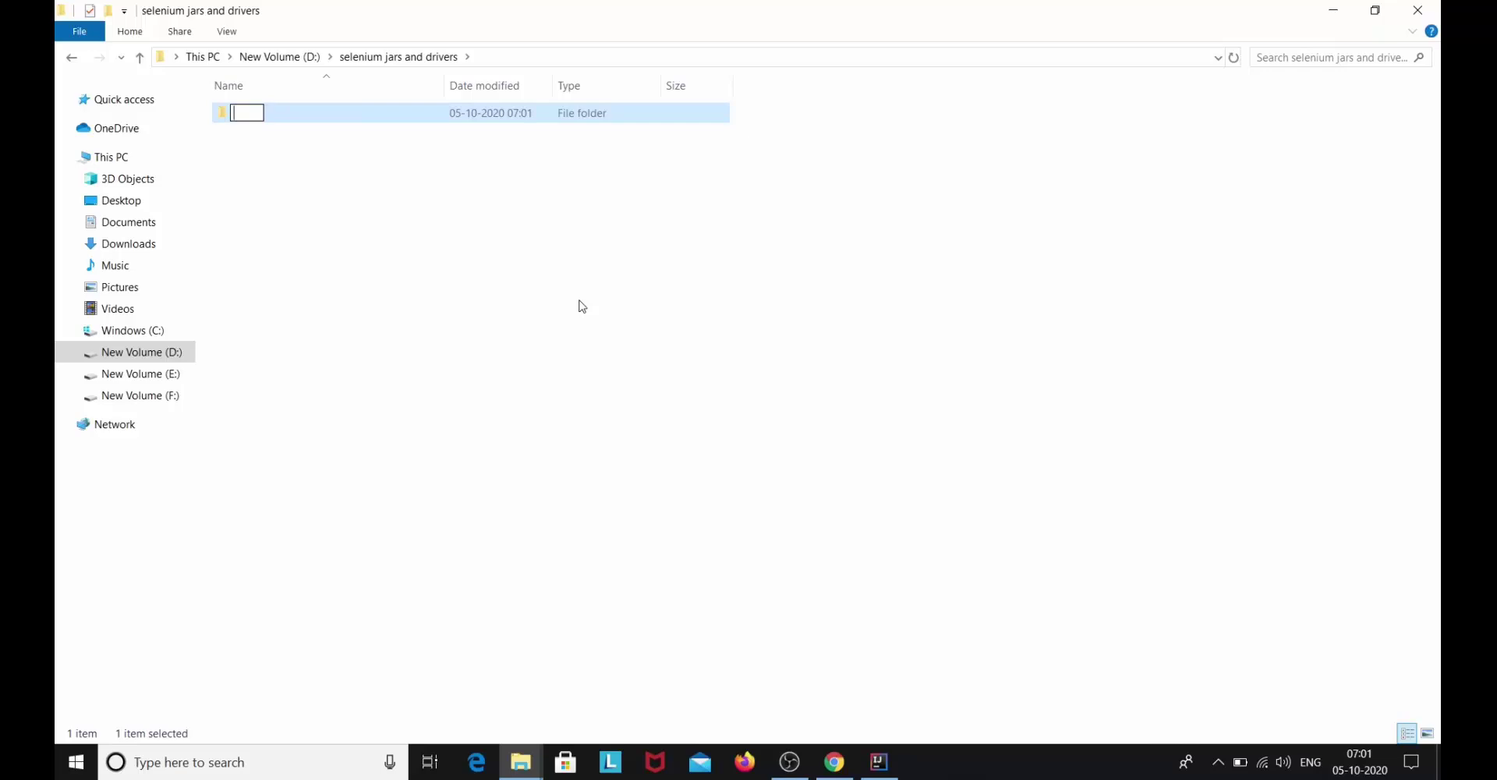
text(jara)
key(BackSpace)
text(s)
key(Return)
Add a 'drivers' folder containing a 'chromedriver' subfolder, then return to Downloads
key(ctrl+shift+n)
text(driver)
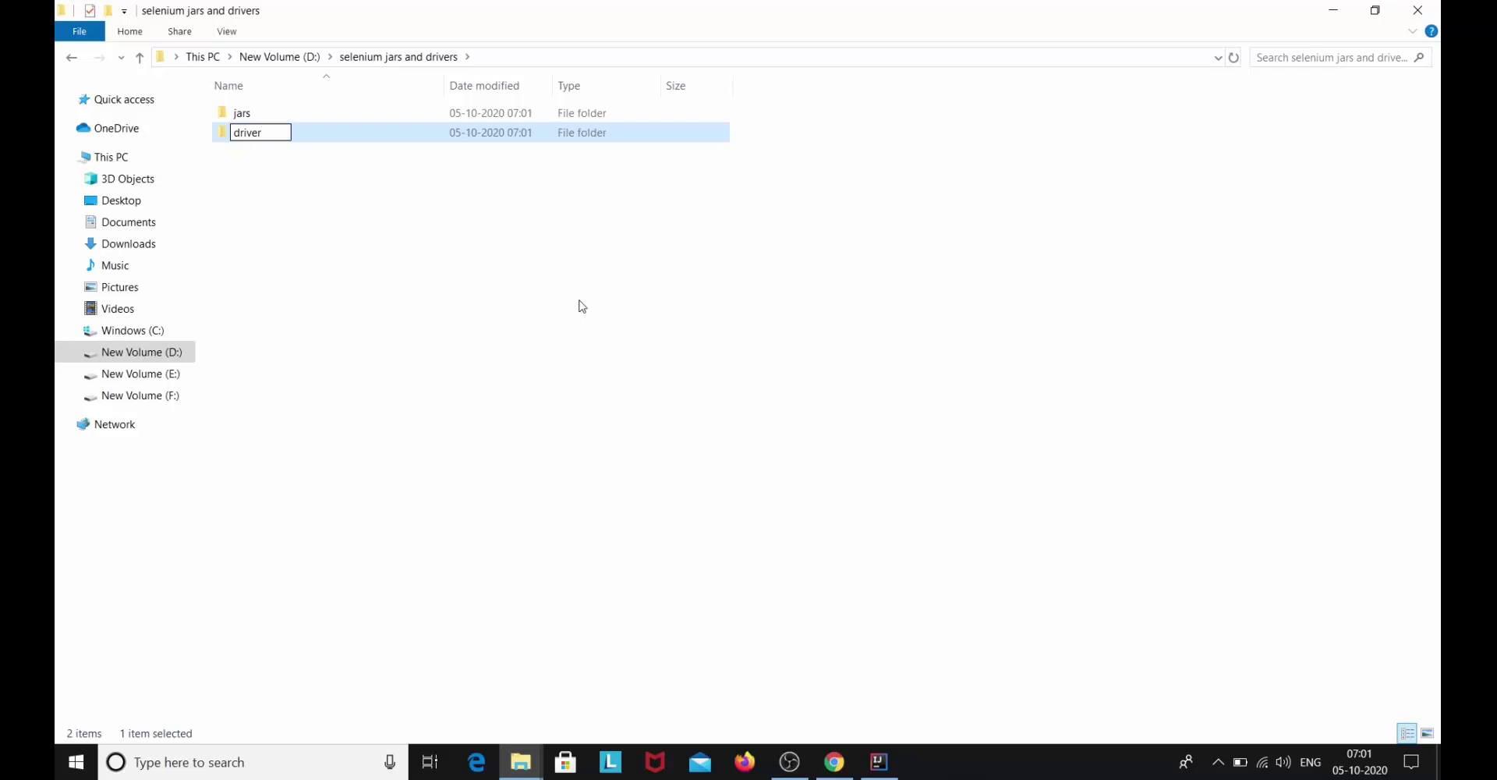
text(s)
key(Return)
key(Return)
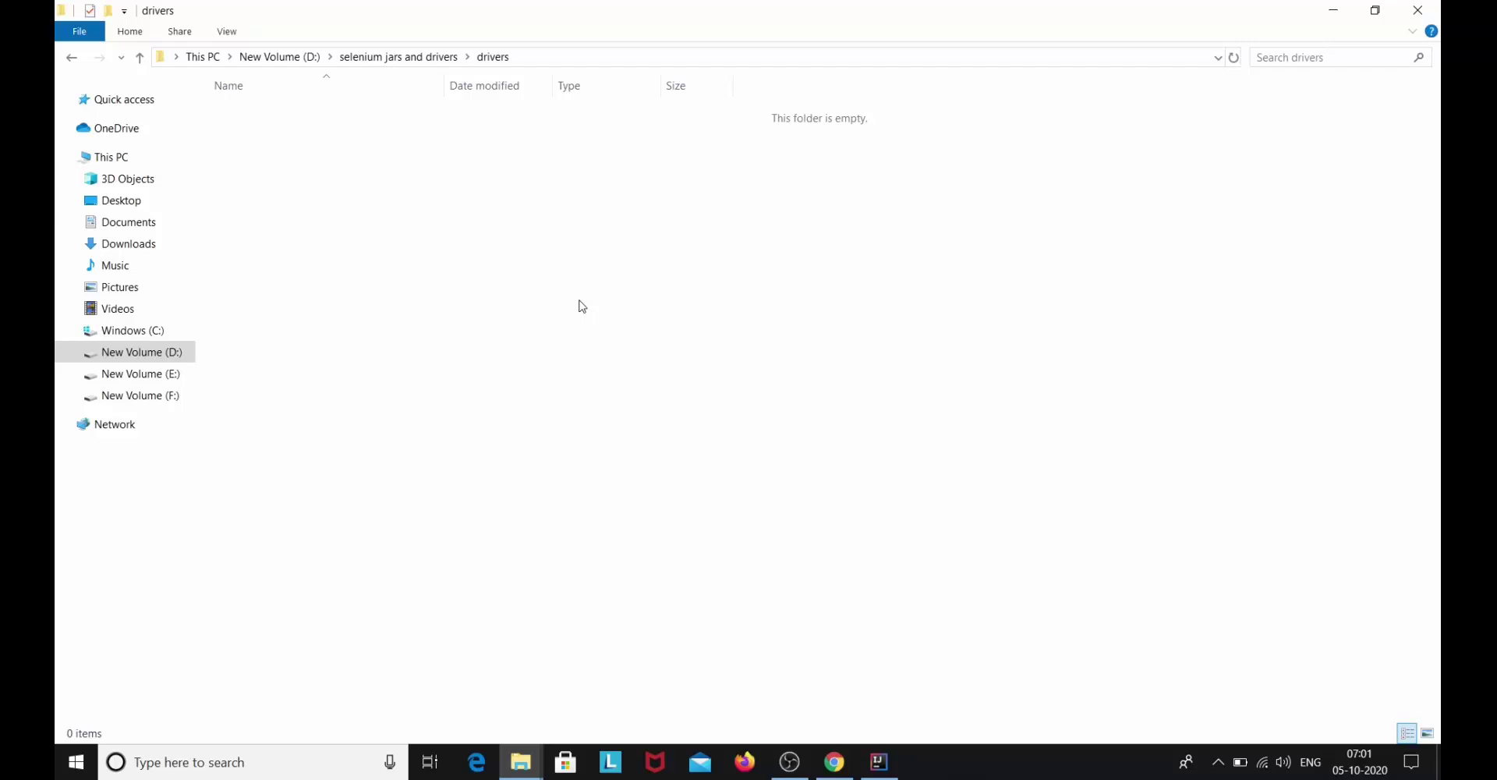
key(ctrl+shift+n)
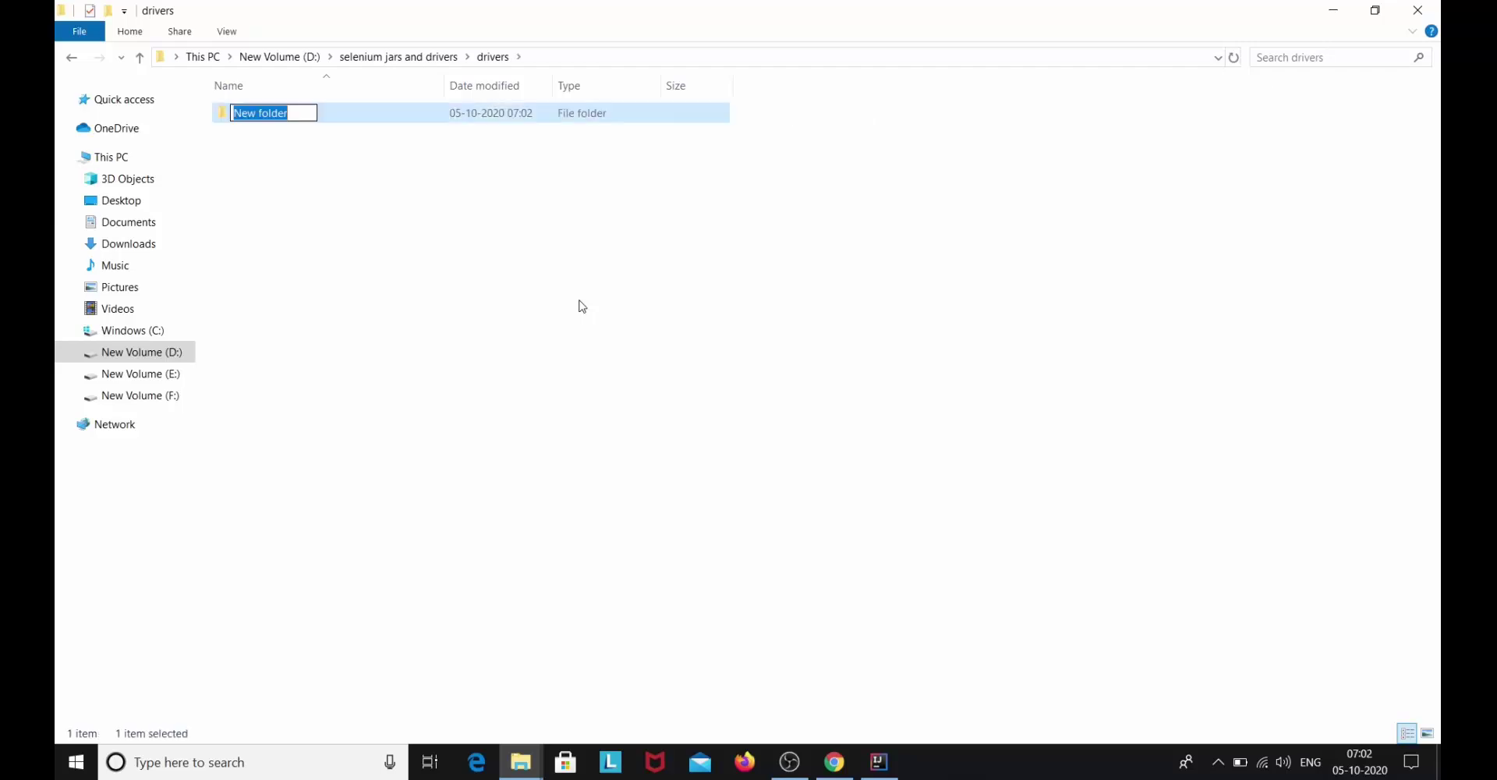
text(chro)
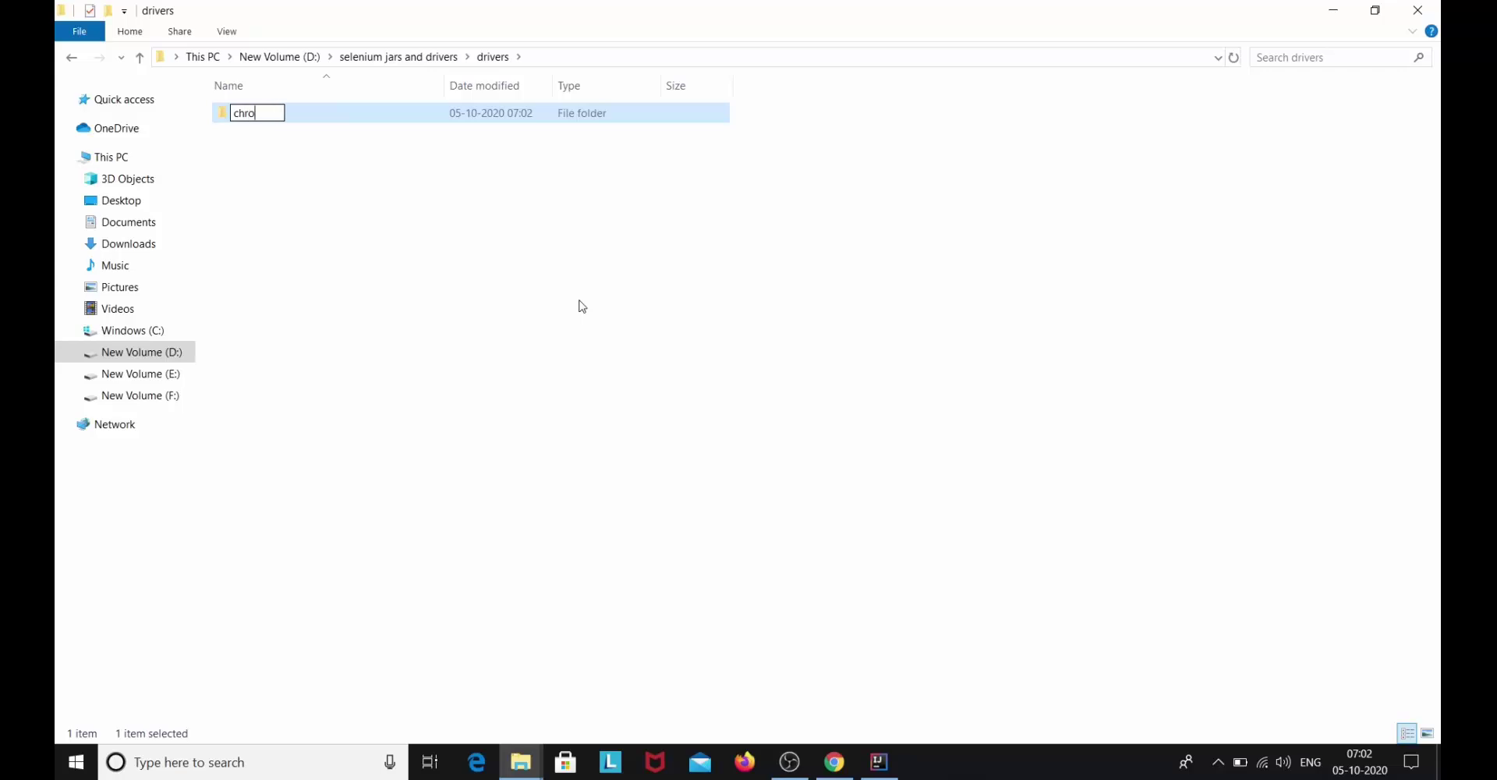
text(medriver)
key(Return)
key(alt+Up)
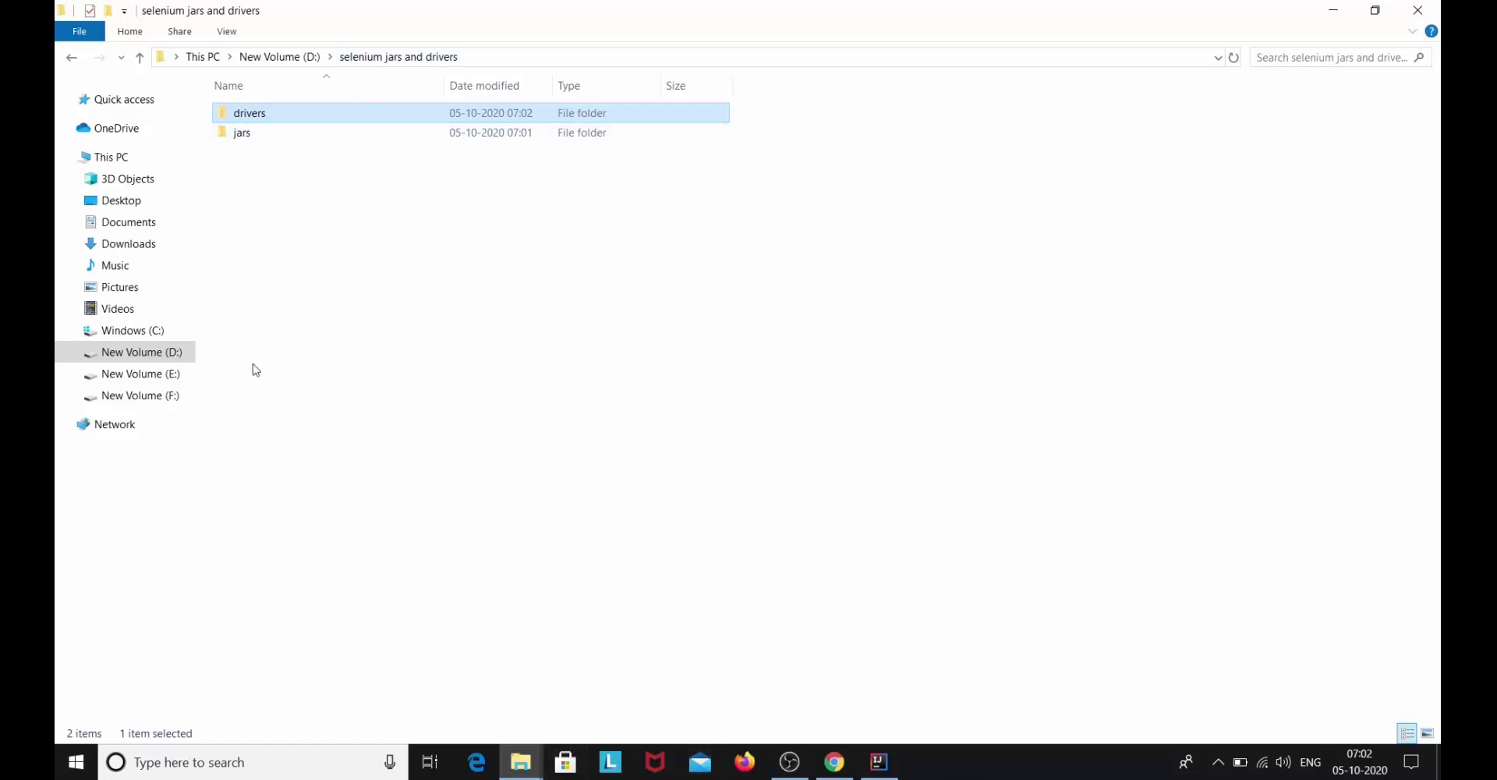
click(153, 245)
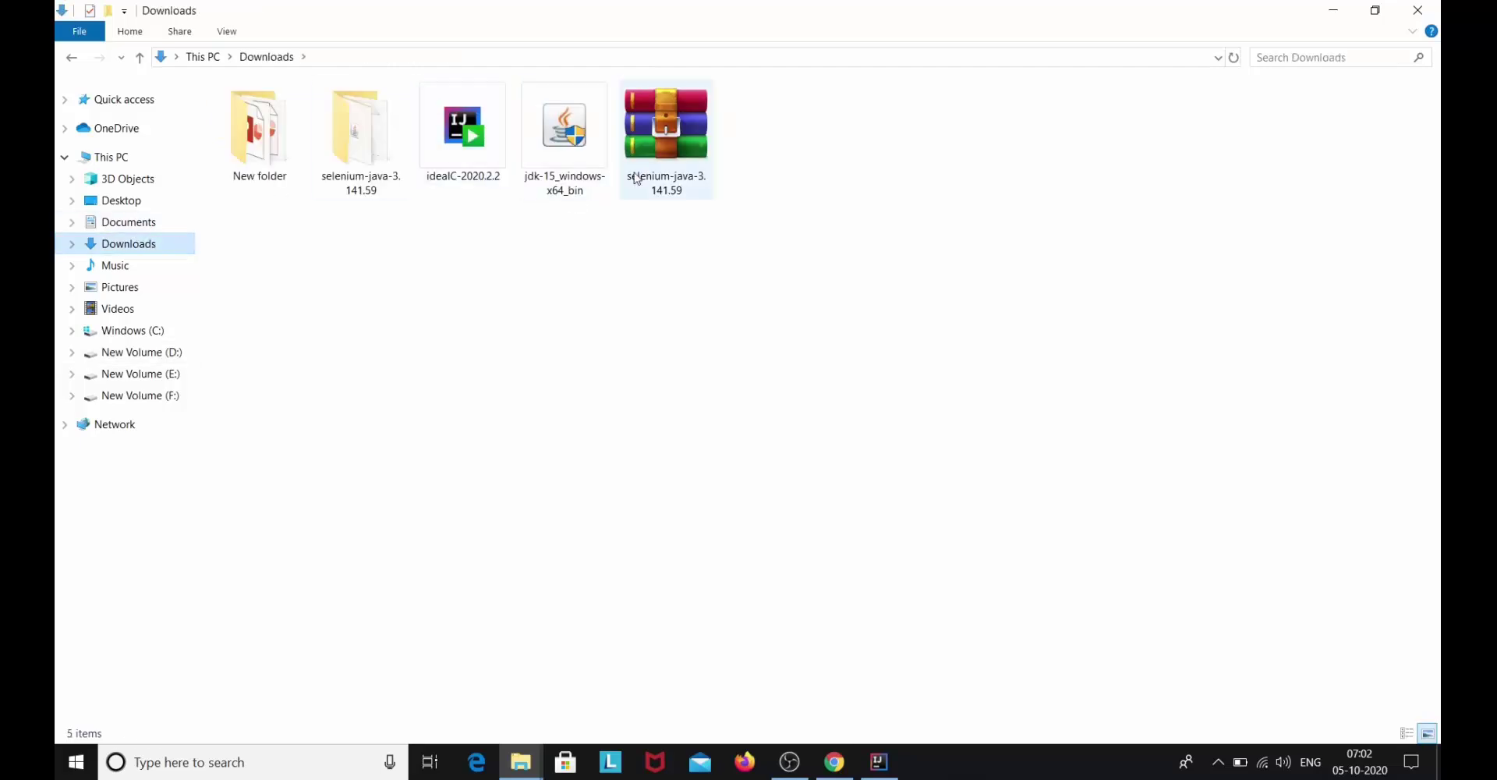
Select the client-combined-3.141.59 and sources jars in the extracted selenium-java folder
double_click(382, 140)
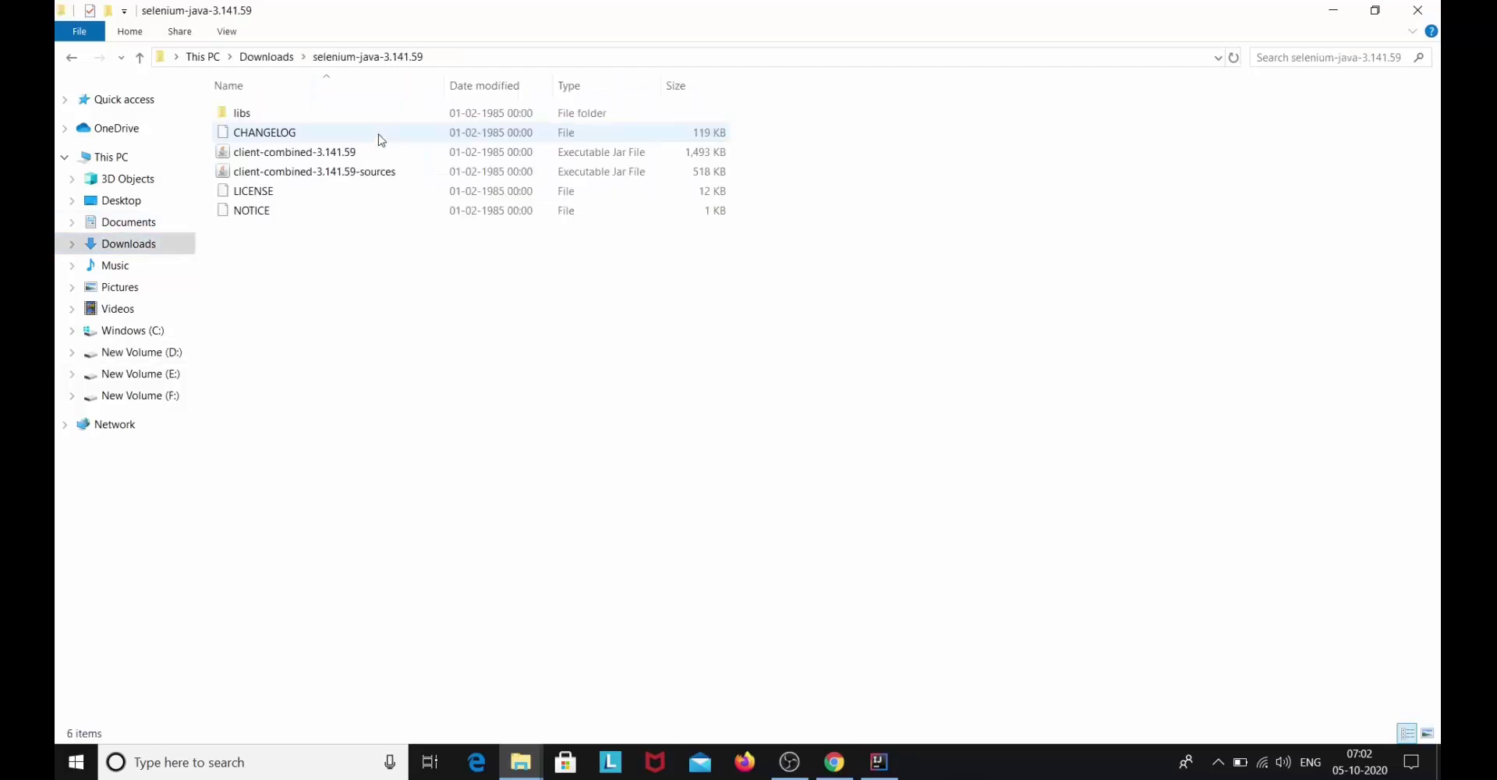
click(392, 176)
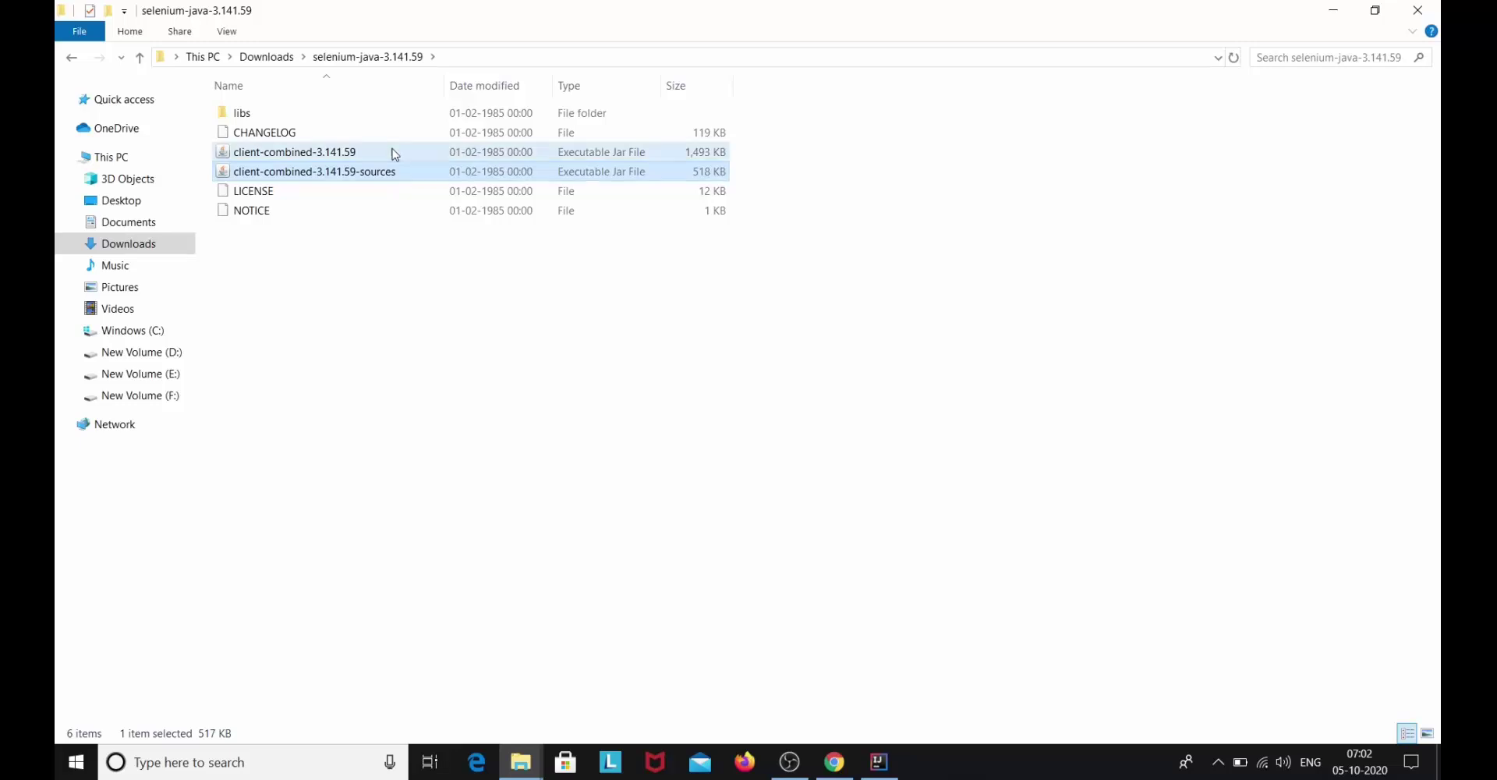
click(392, 154)
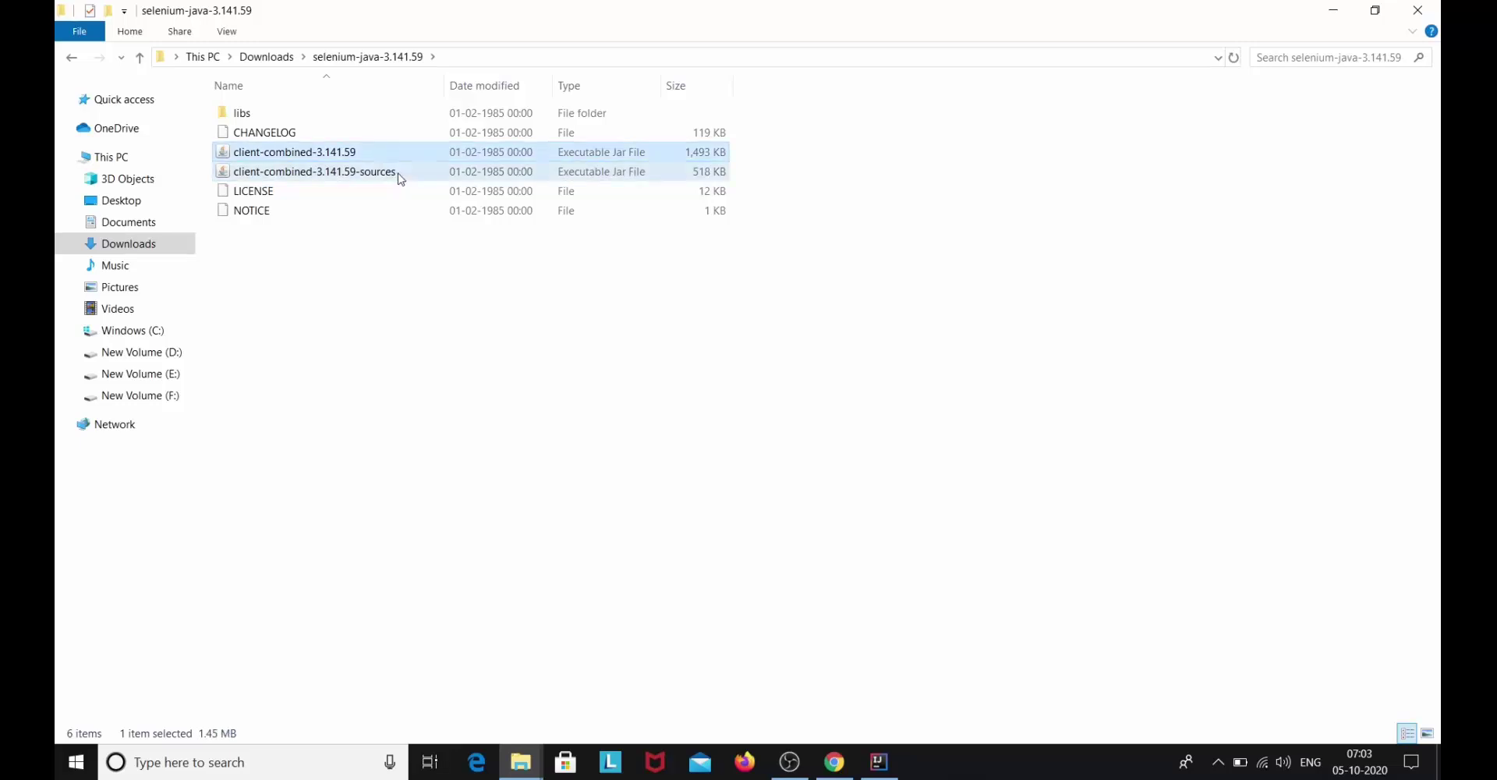
ctrl+click(401, 173)
click(102, 358)
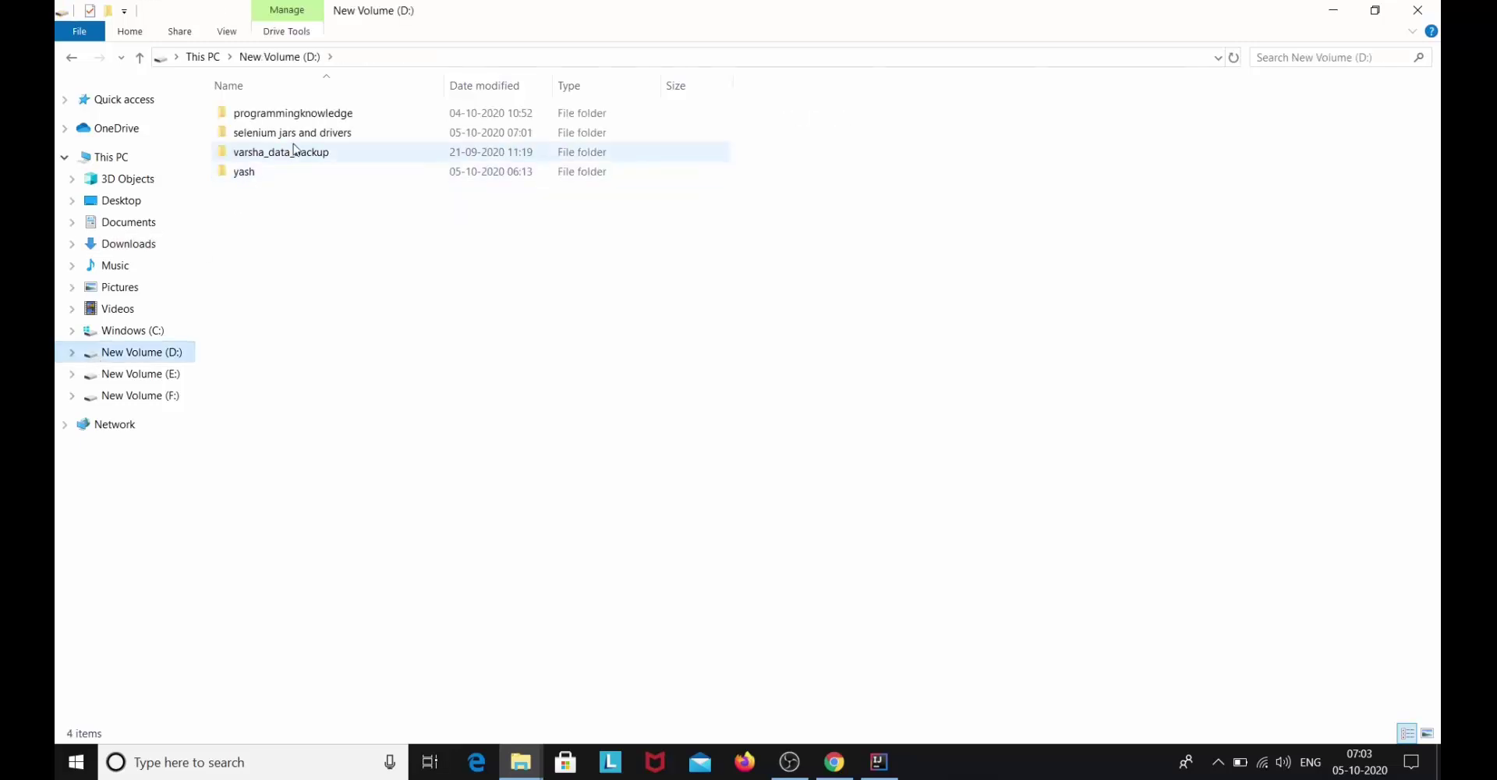
key(alt+Left)
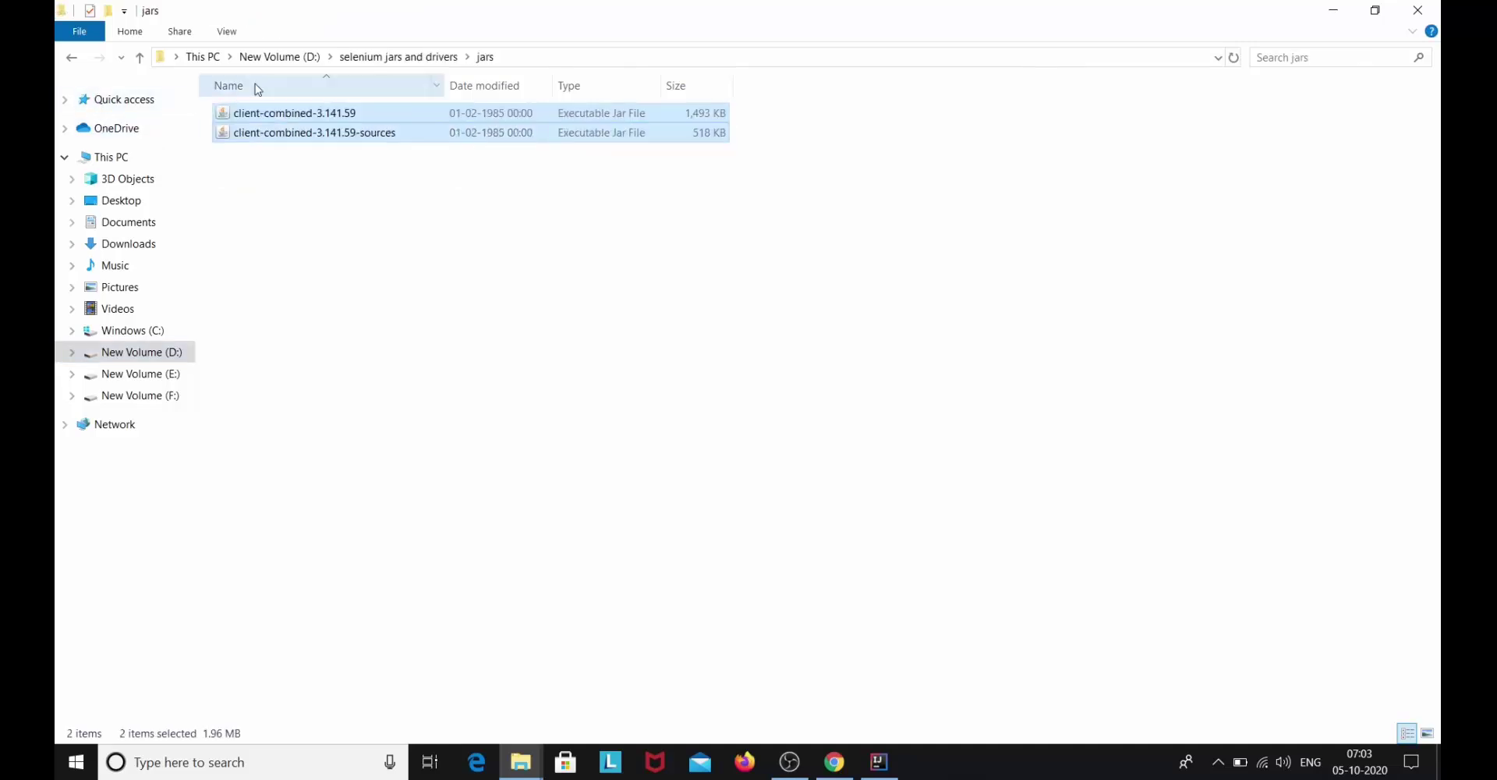
key(alt+Left)
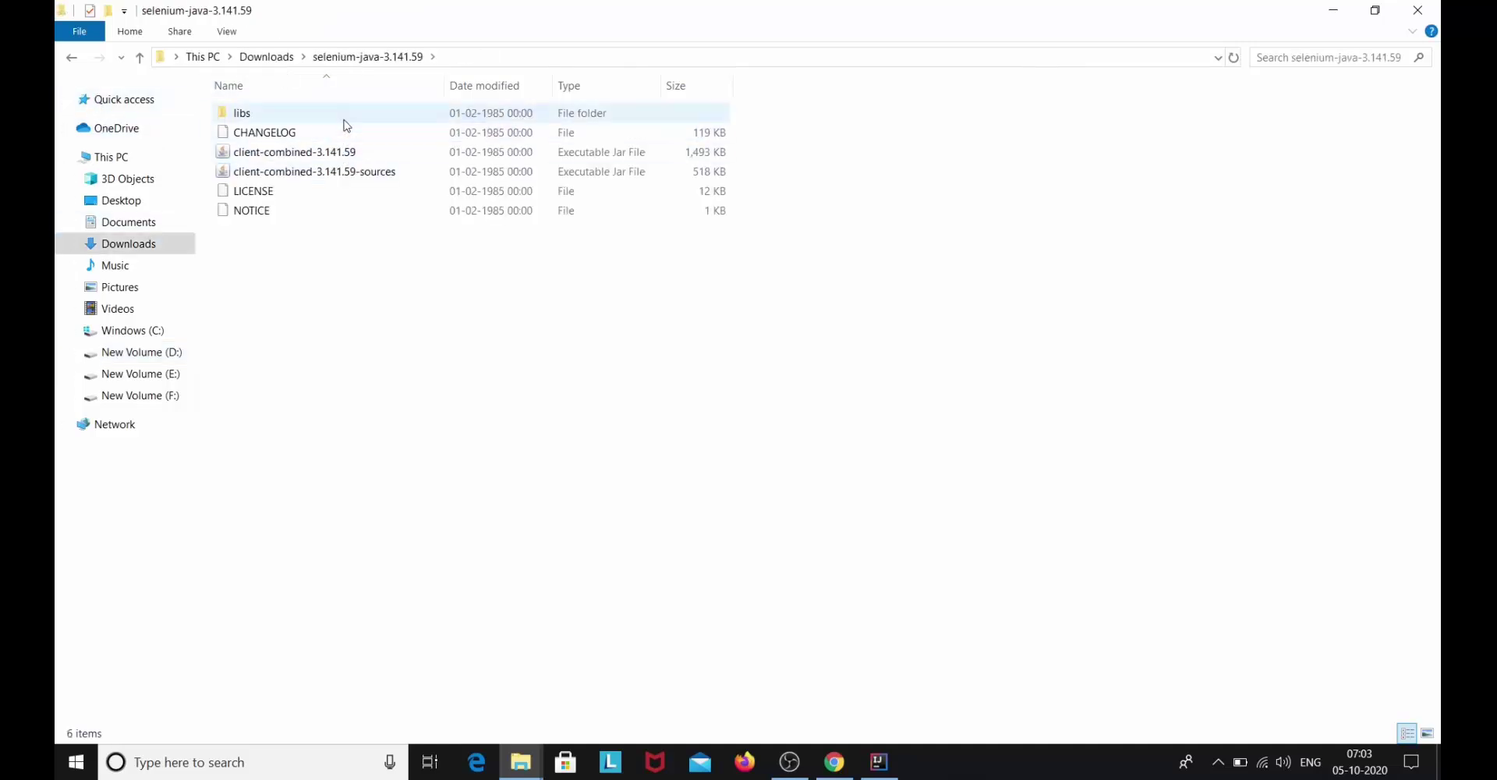
Paste the five libs jars into D:\selenium jars and drivers\jars, then return to IntelliJ IDEA
double_click(345, 120)
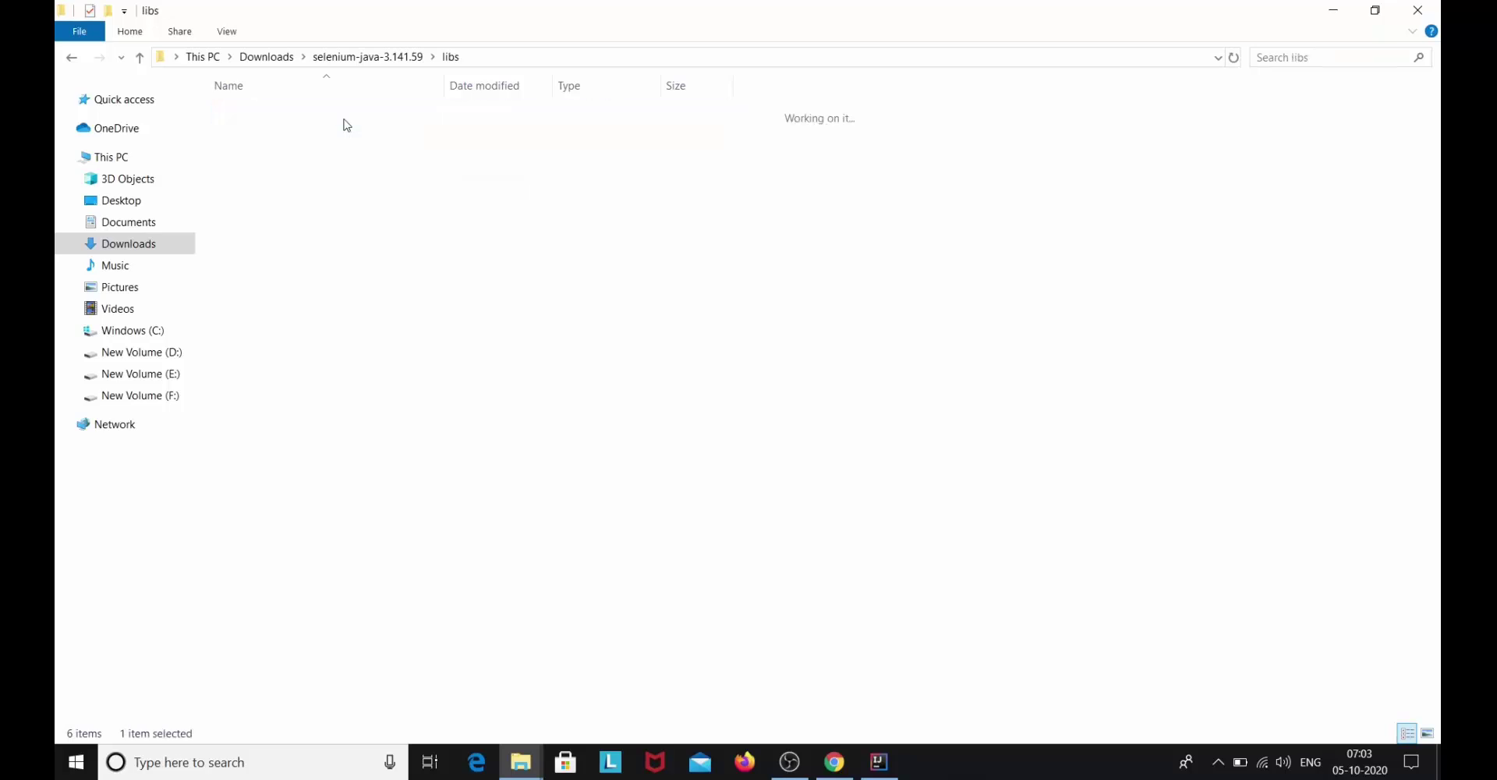
drag(524, 257, 430, 95)
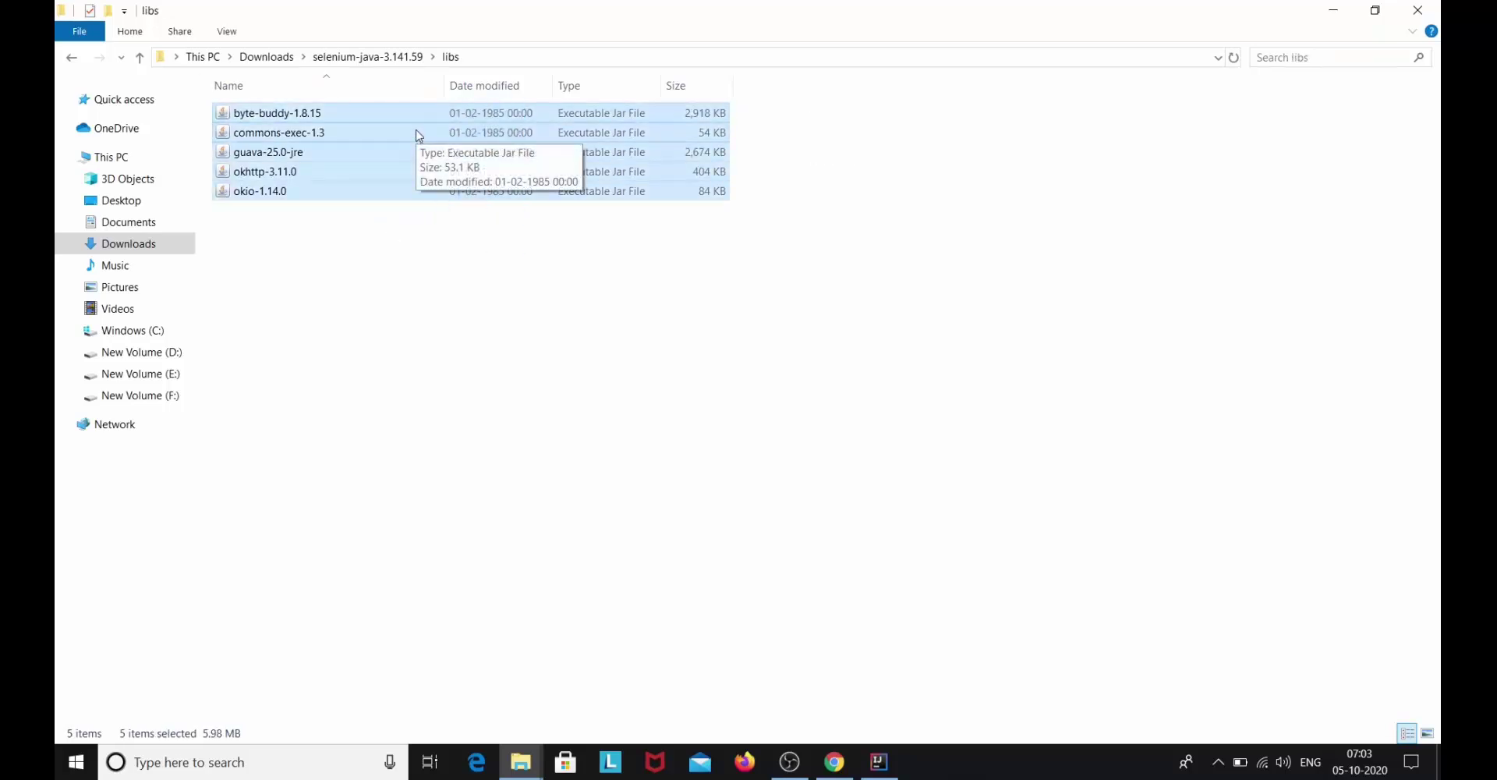
click(139, 352)
click(329, 136)
double_click(329, 136)
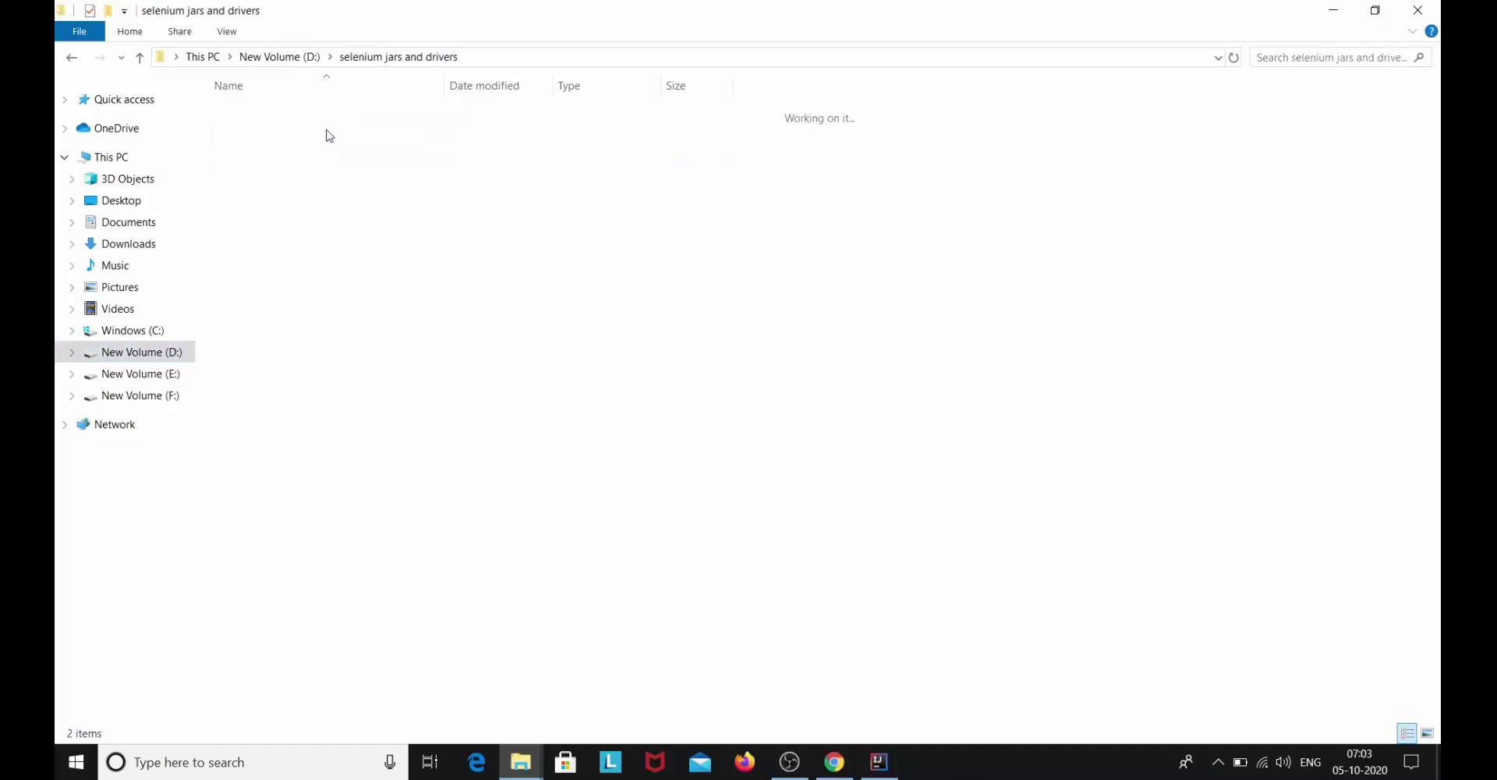
double_click(324, 133)
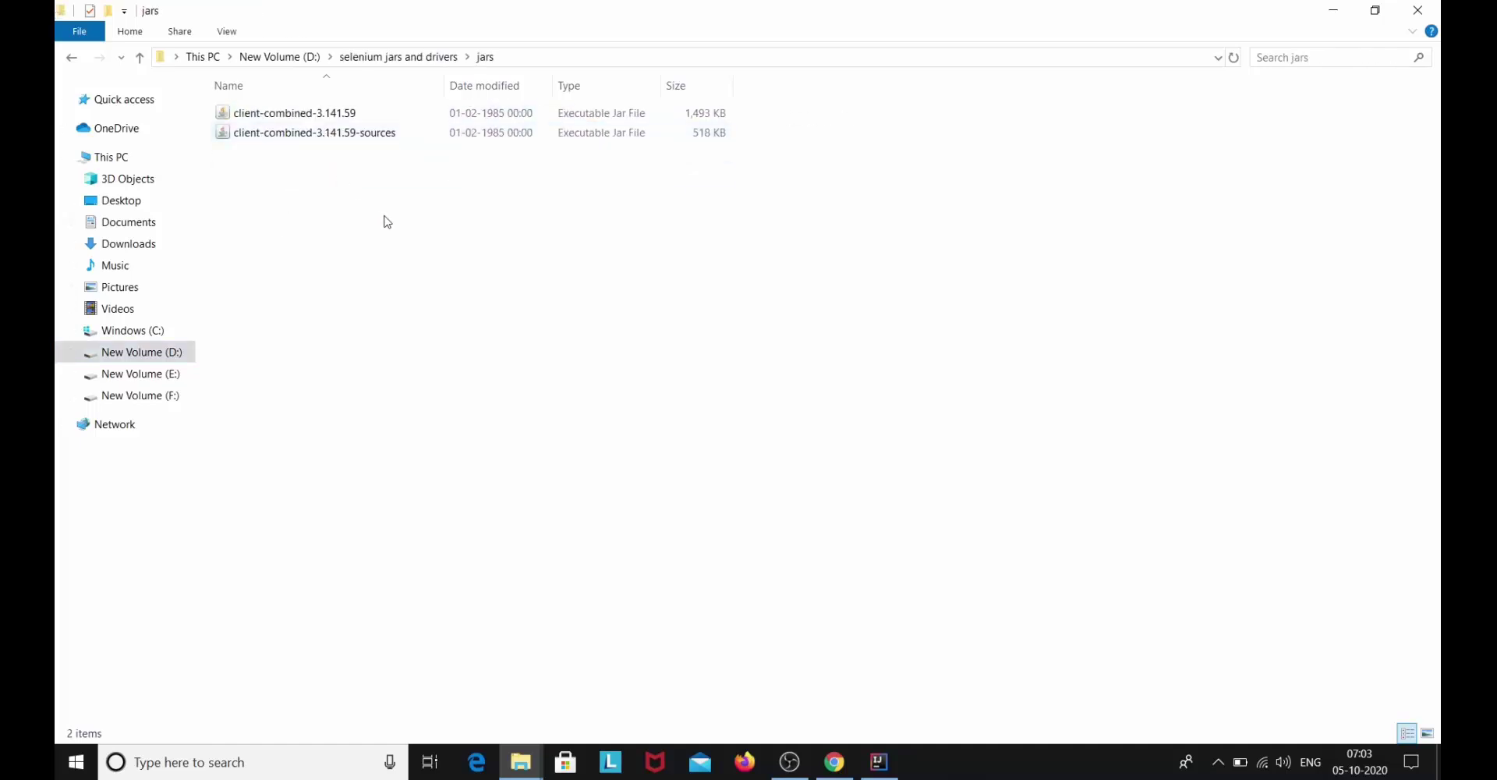
key(ctrl+v)
click(390, 351)
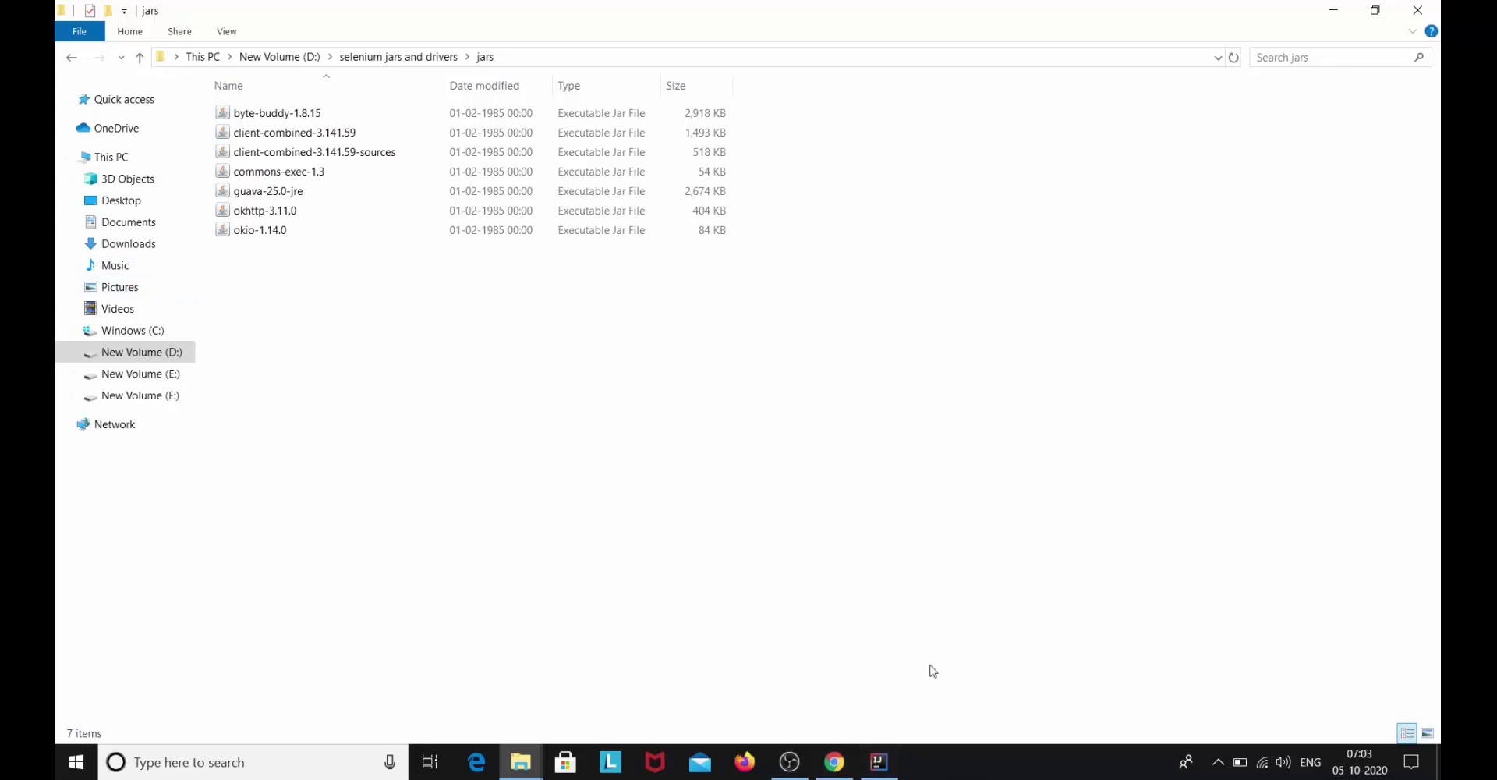
click(878, 761)
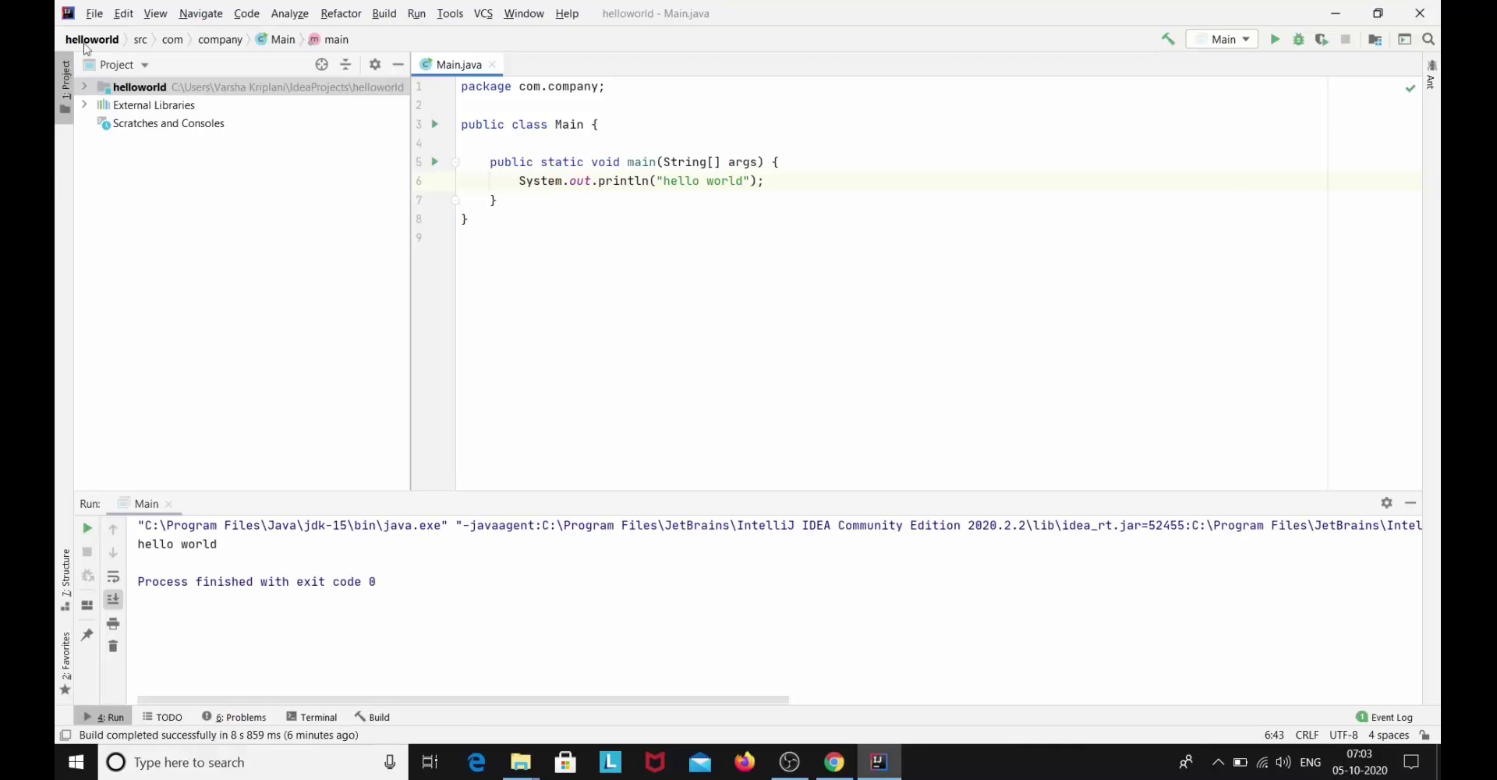
Start a new Java 15 project from the Command Line App template
click(96, 14)
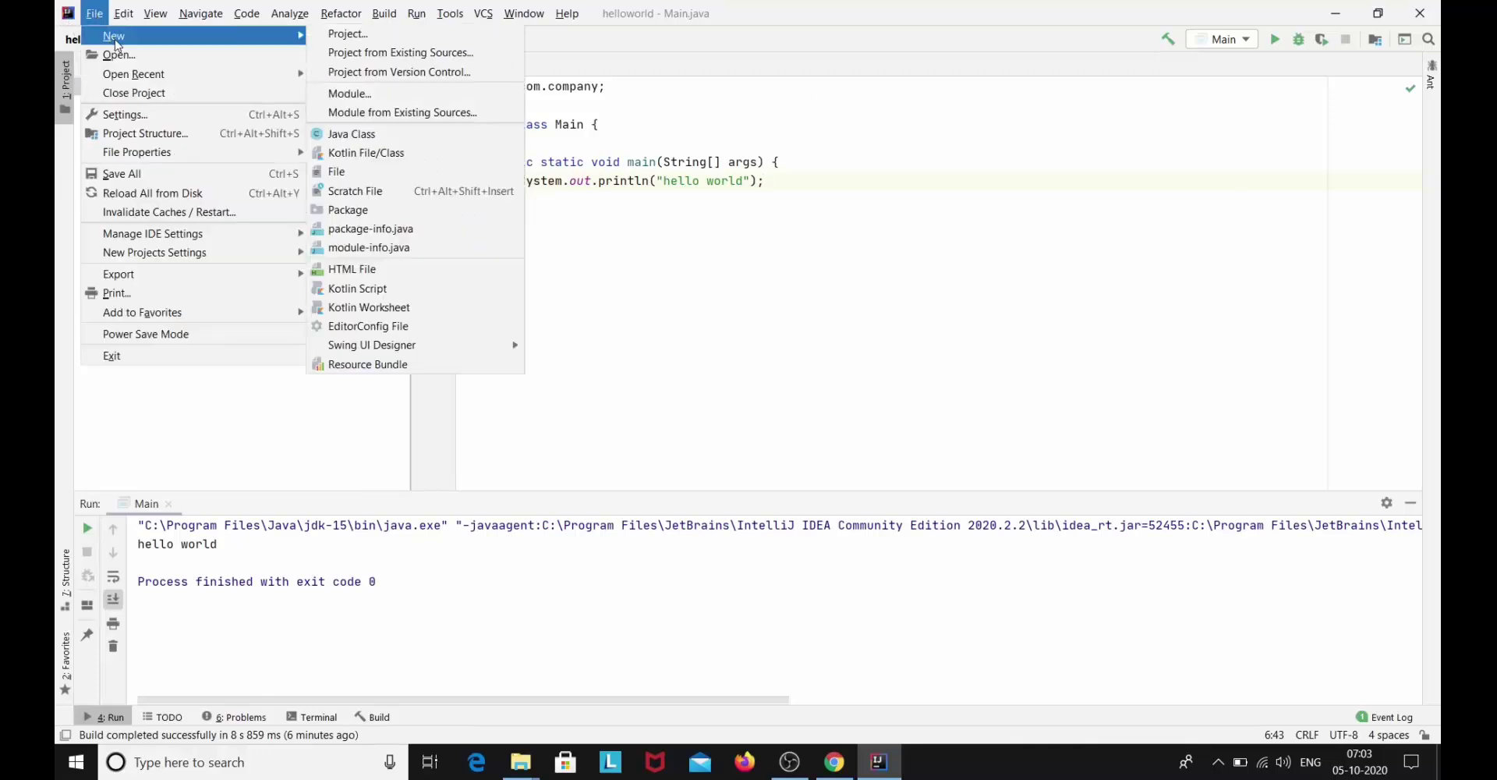
click(111, 15)
click(94, 13)
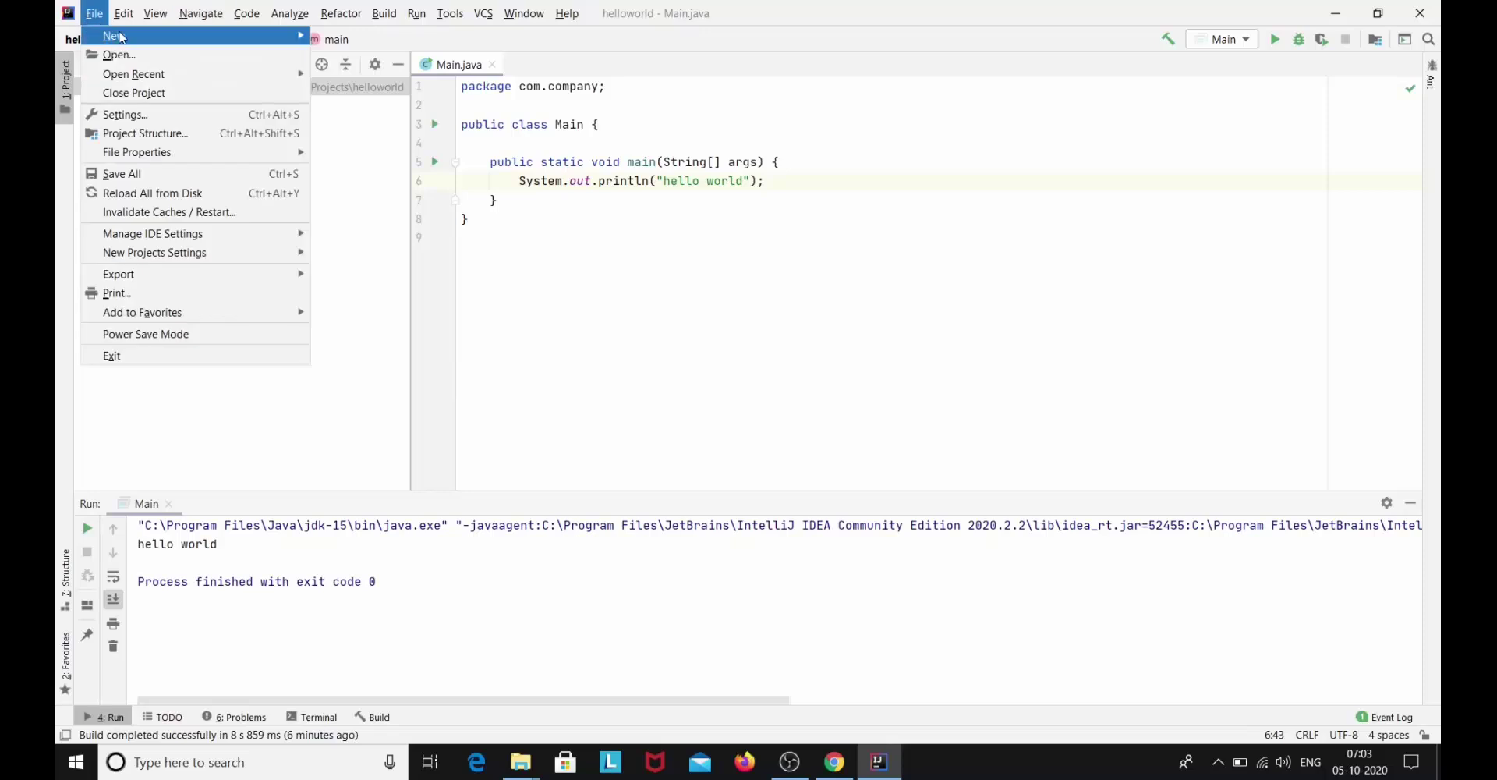
mouse_move(117, 33)
click(335, 35)
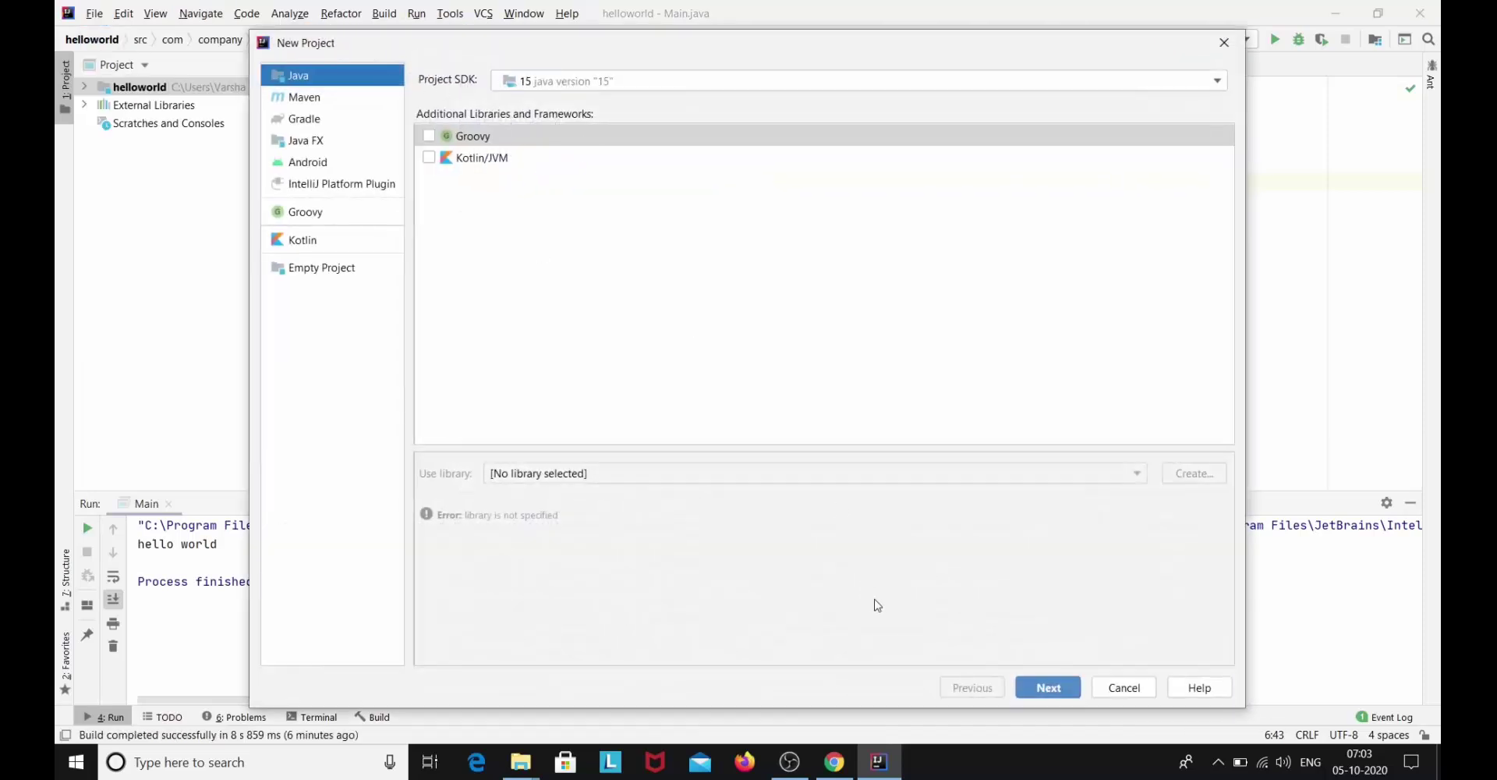
click(1047, 686)
click(270, 73)
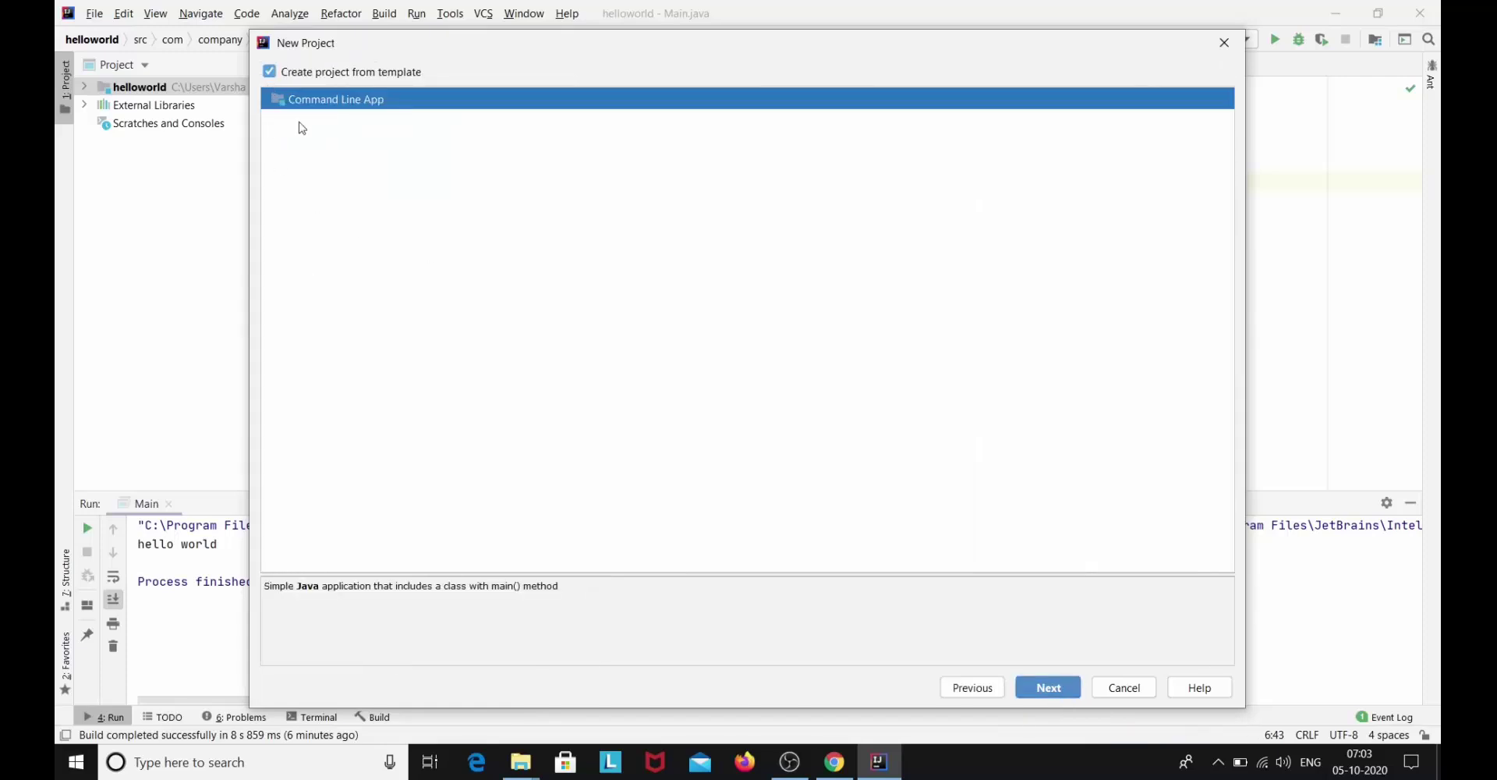
click(1051, 689)
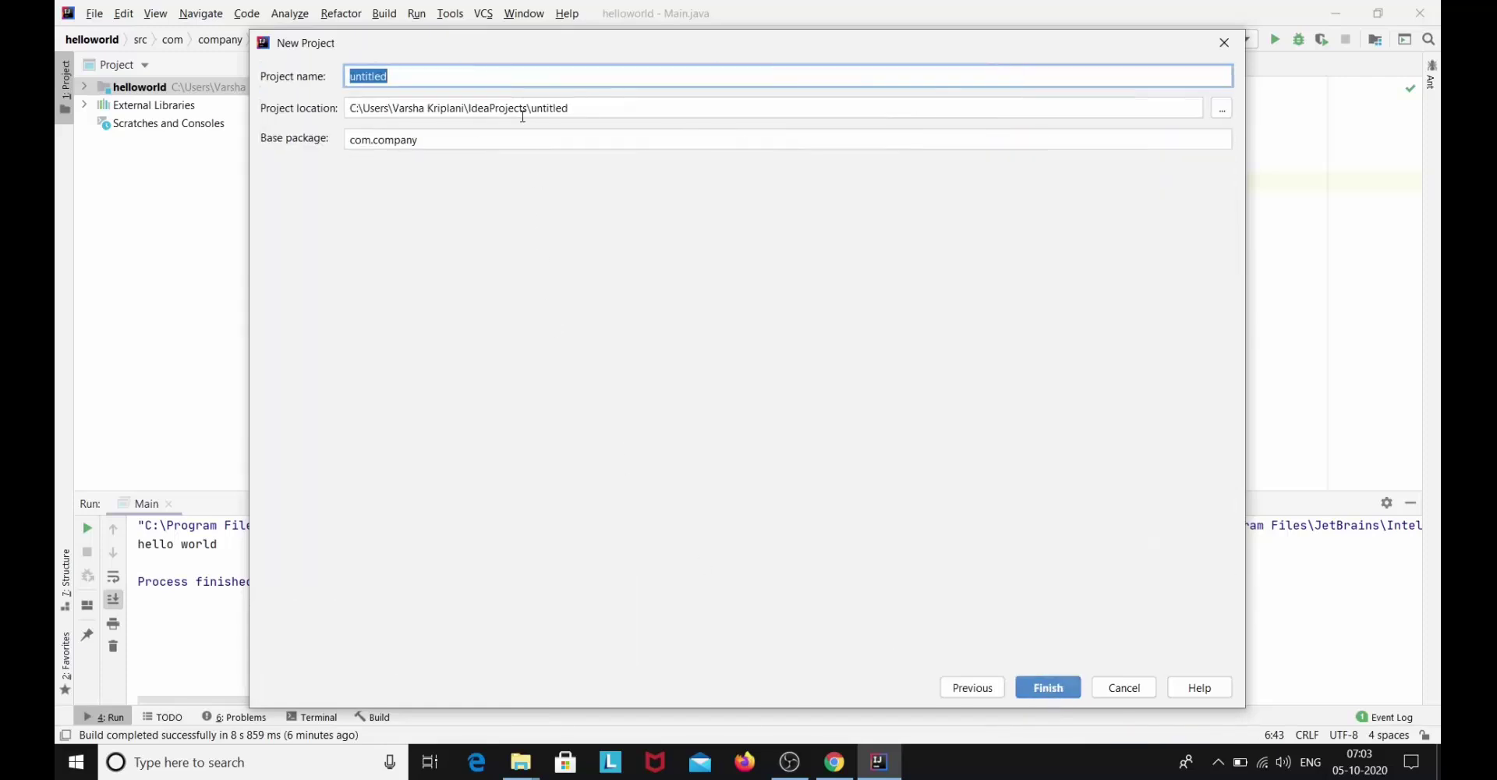
Name the project selenium with base package com.selenium and open it in a new window
text(selenium)
click(504, 146)
key(BackSpace)
key(BackSpace)
key(BackSpace)
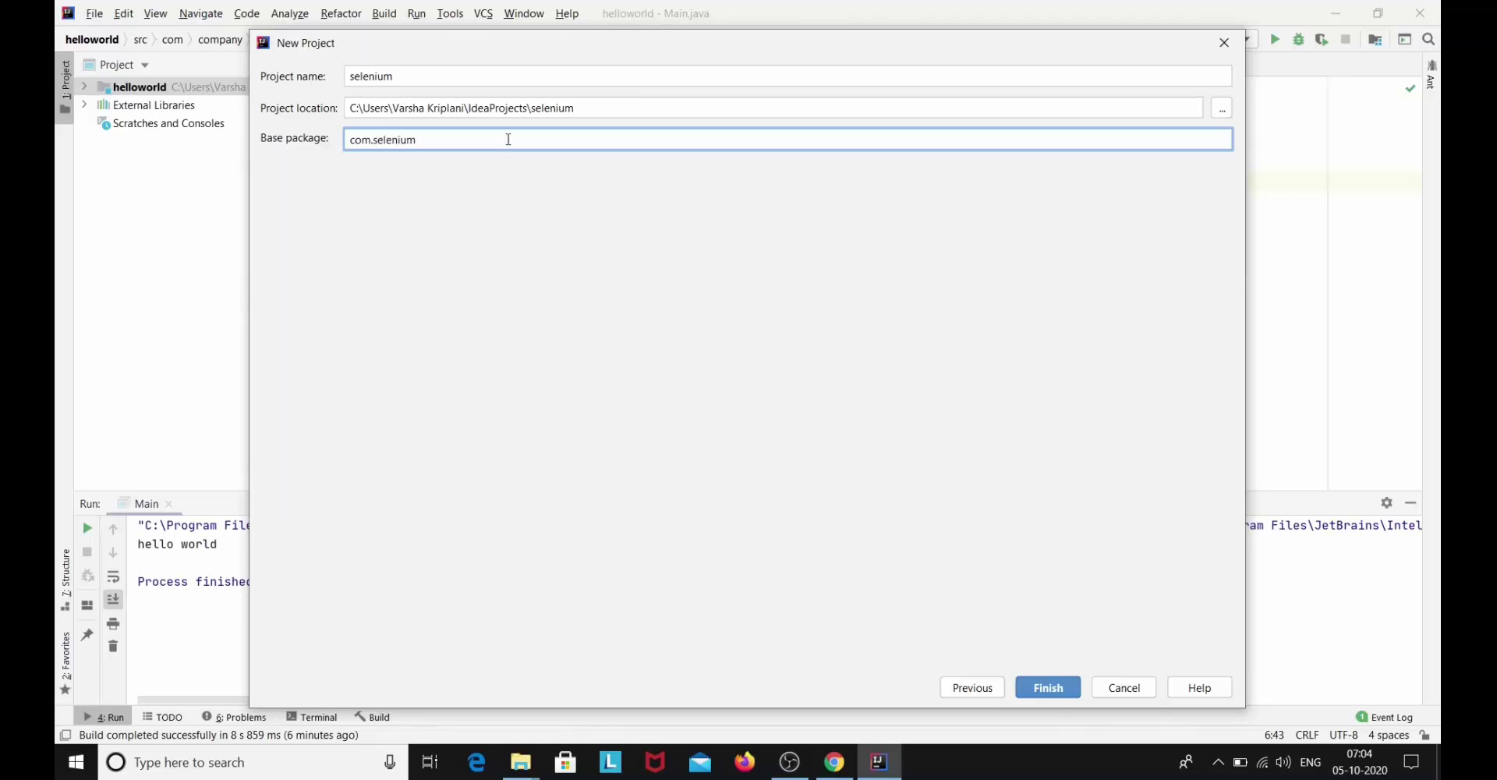
click(1047, 687)
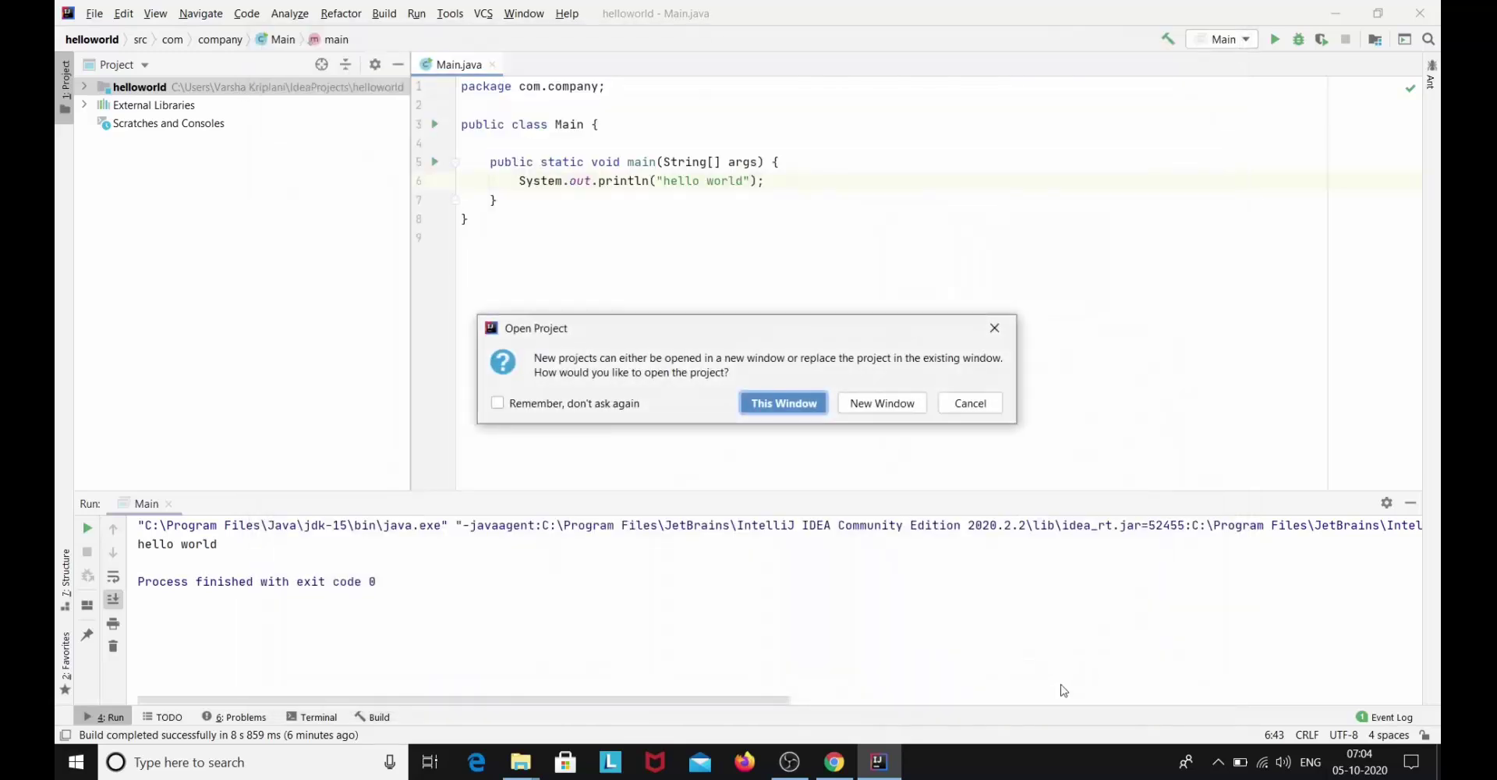
click(884, 403)
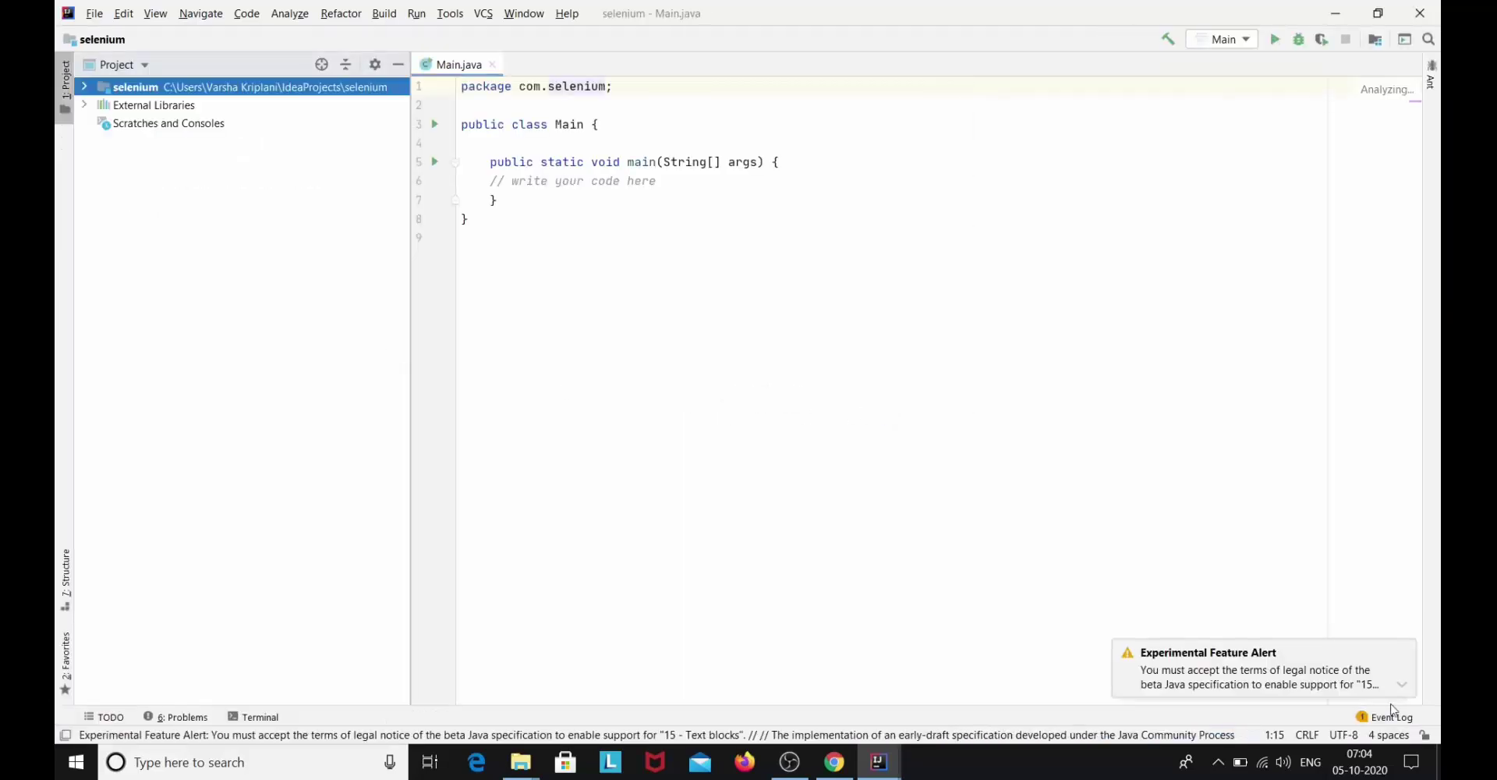
In Project Structure, accept the Java 15 terms and show the add-dependency choices for the selenium module
click(1406, 650)
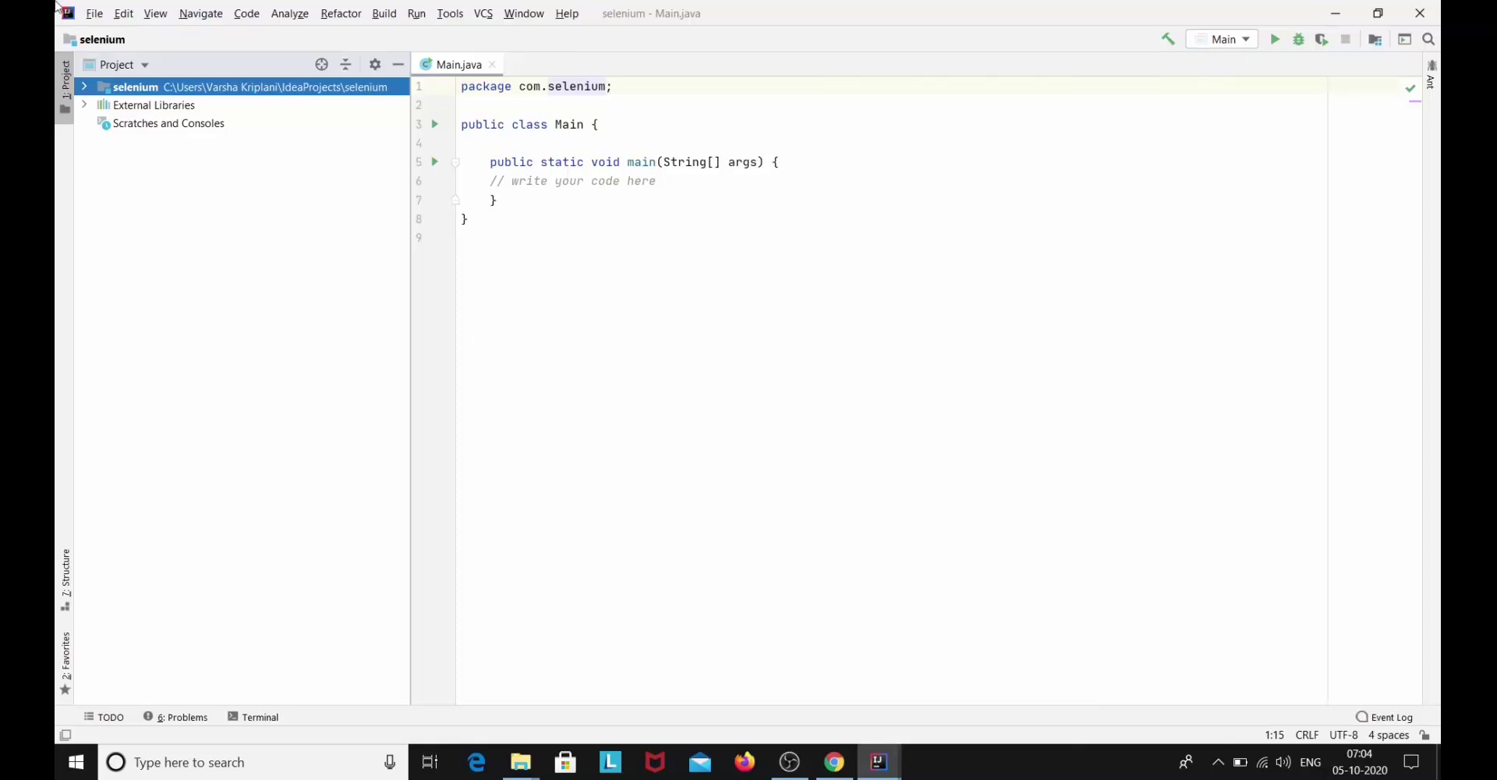
click(96, 15)
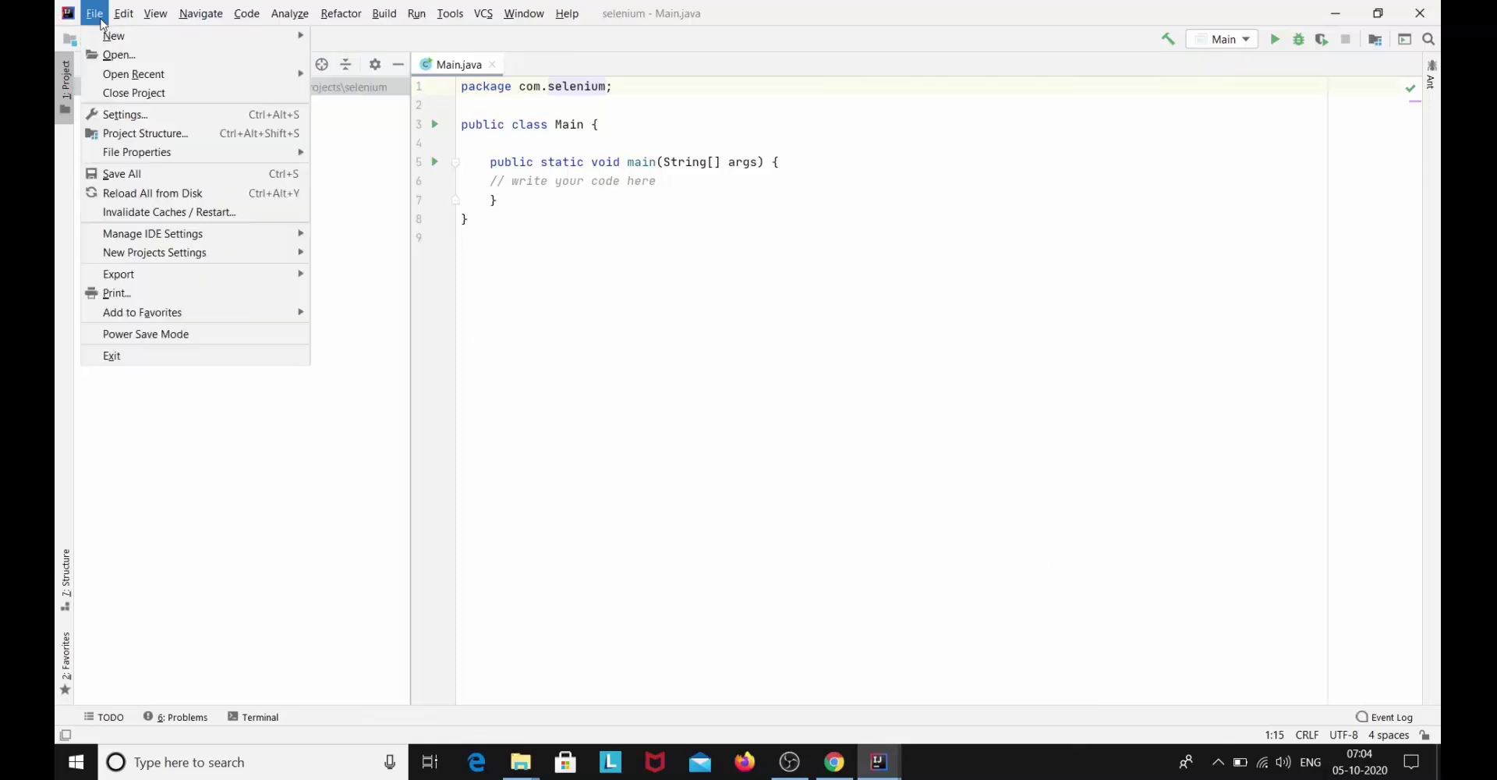
click(144, 131)
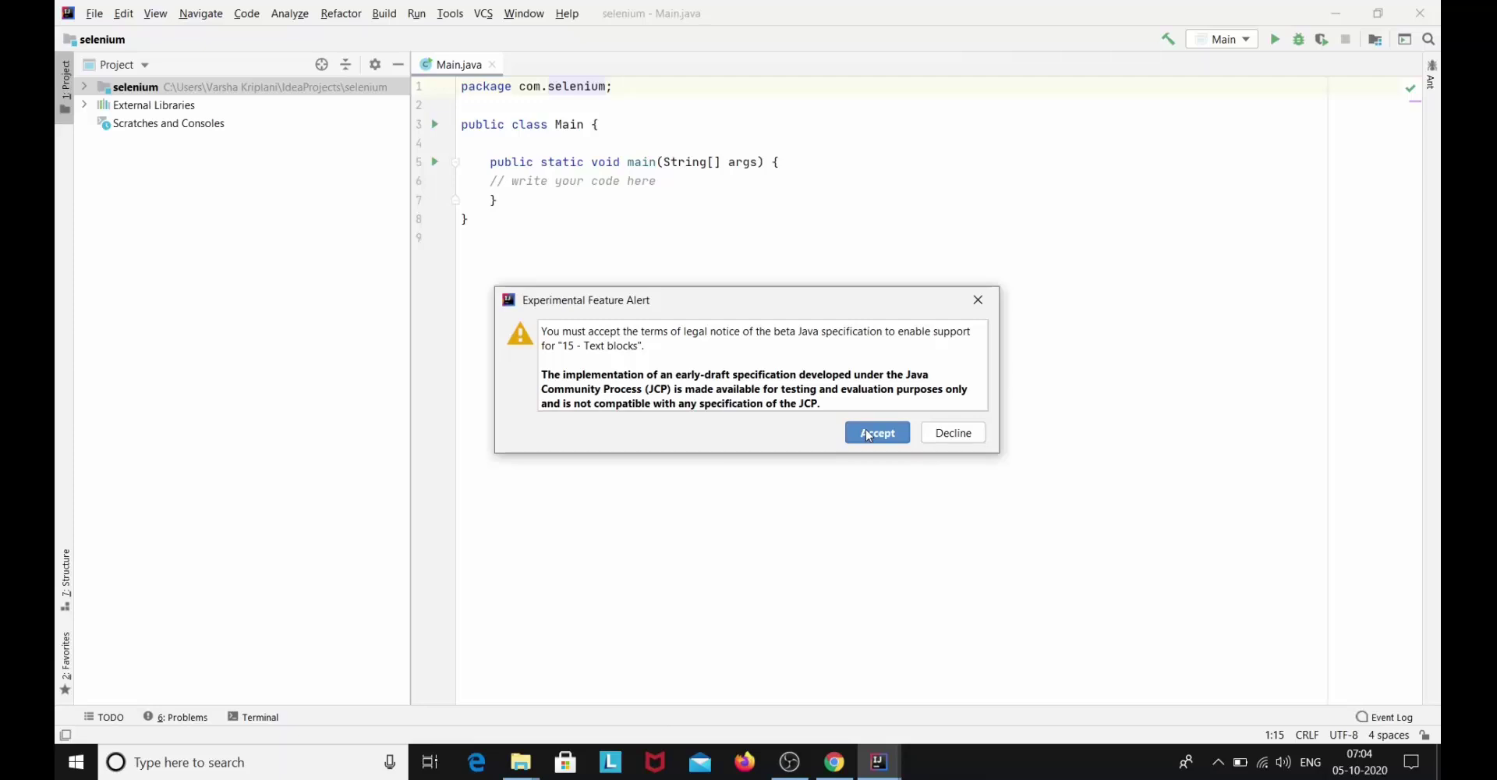
click(868, 434)
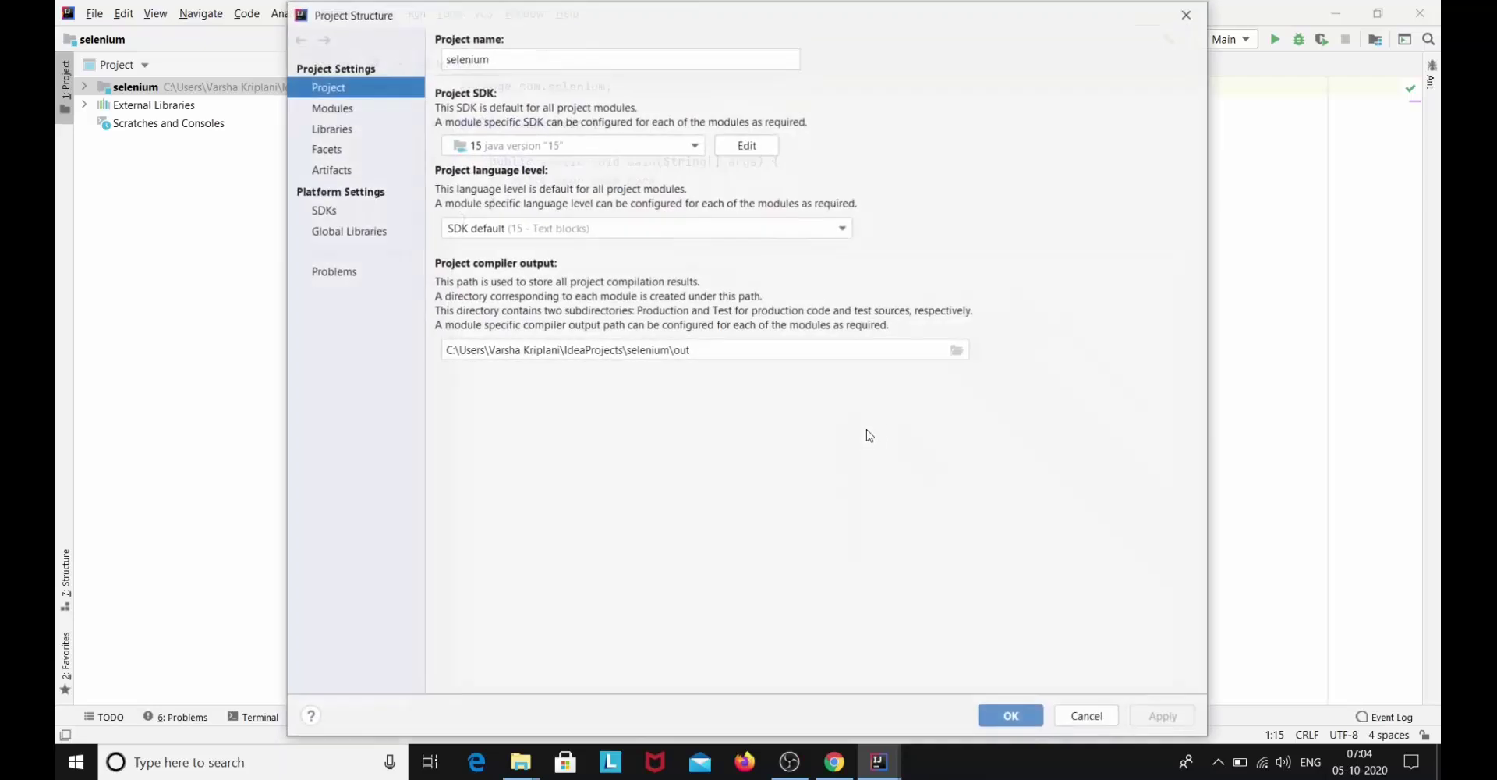
click(343, 109)
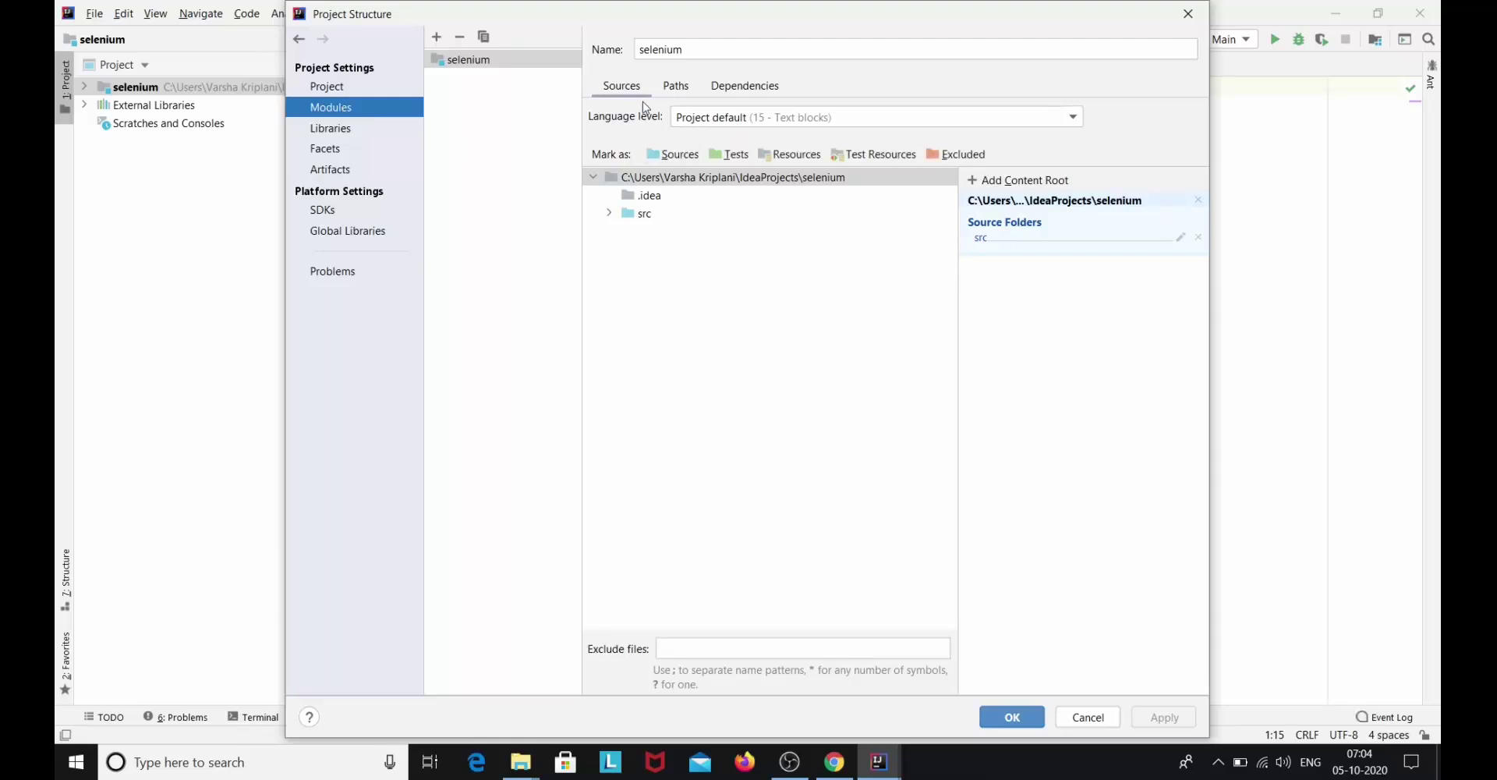
click(753, 88)
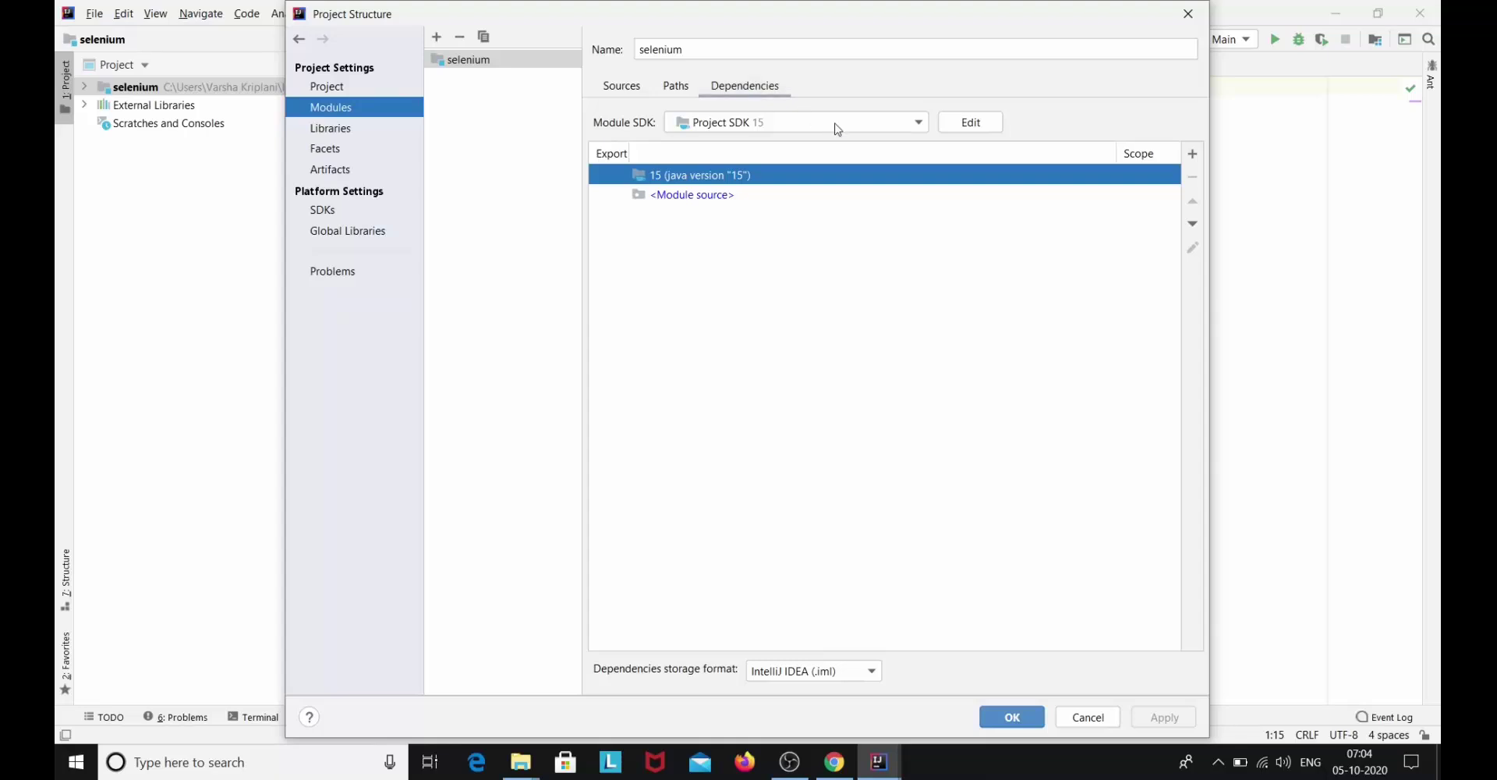
click(1198, 159)
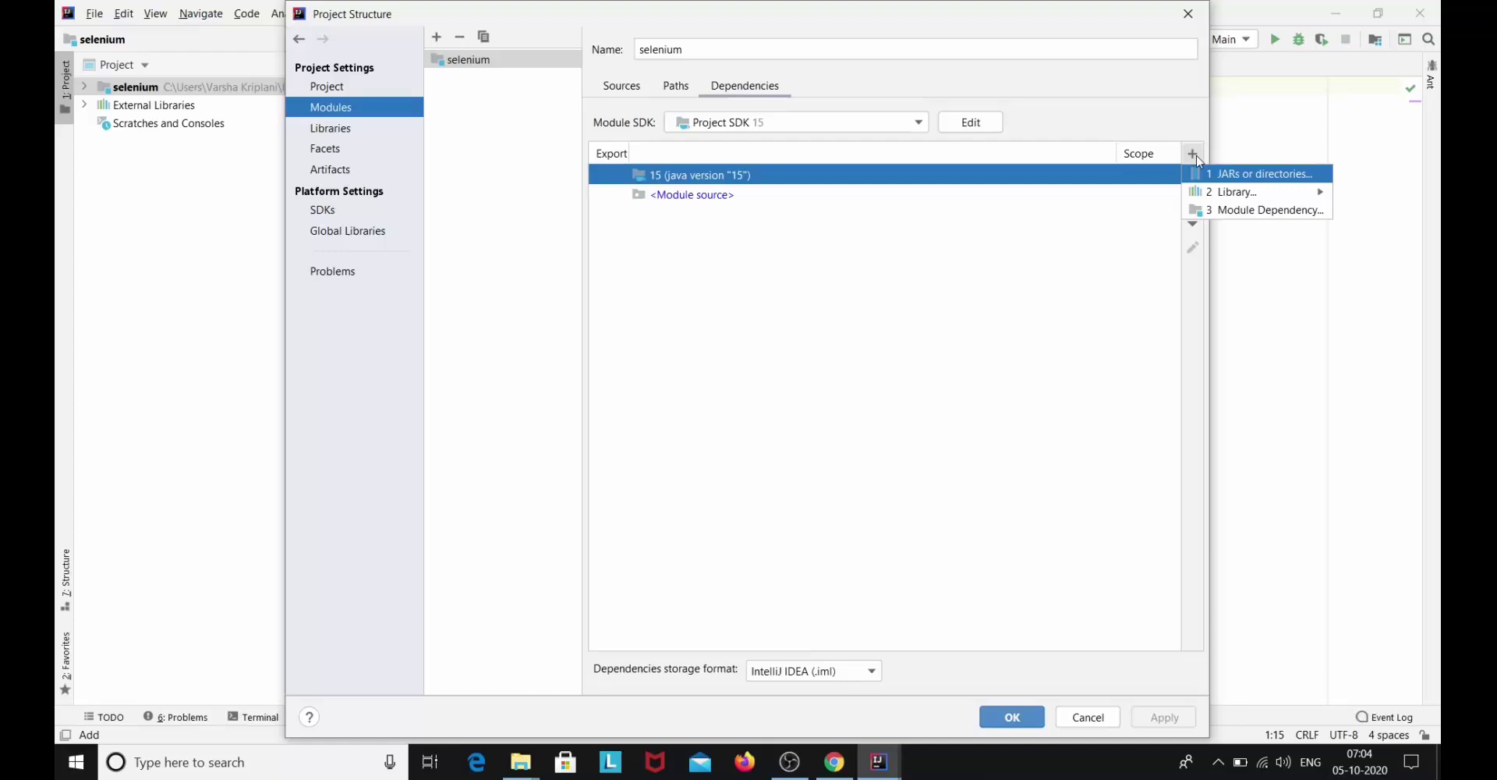
Attach the jar files from D:\selenium jars and drivers\jars to the selenium module
click(1235, 178)
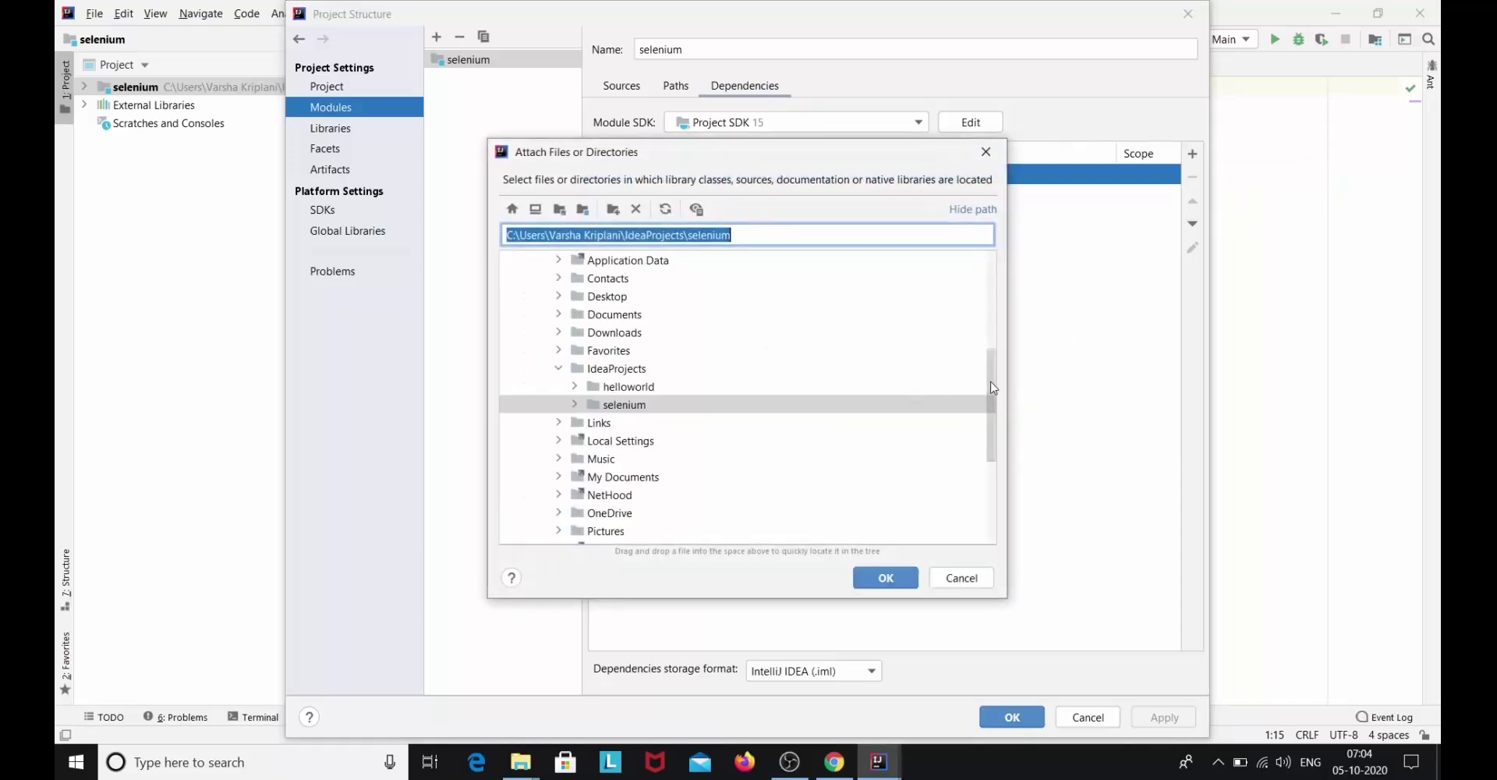
drag(991, 396, 984, 484)
click(542, 499)
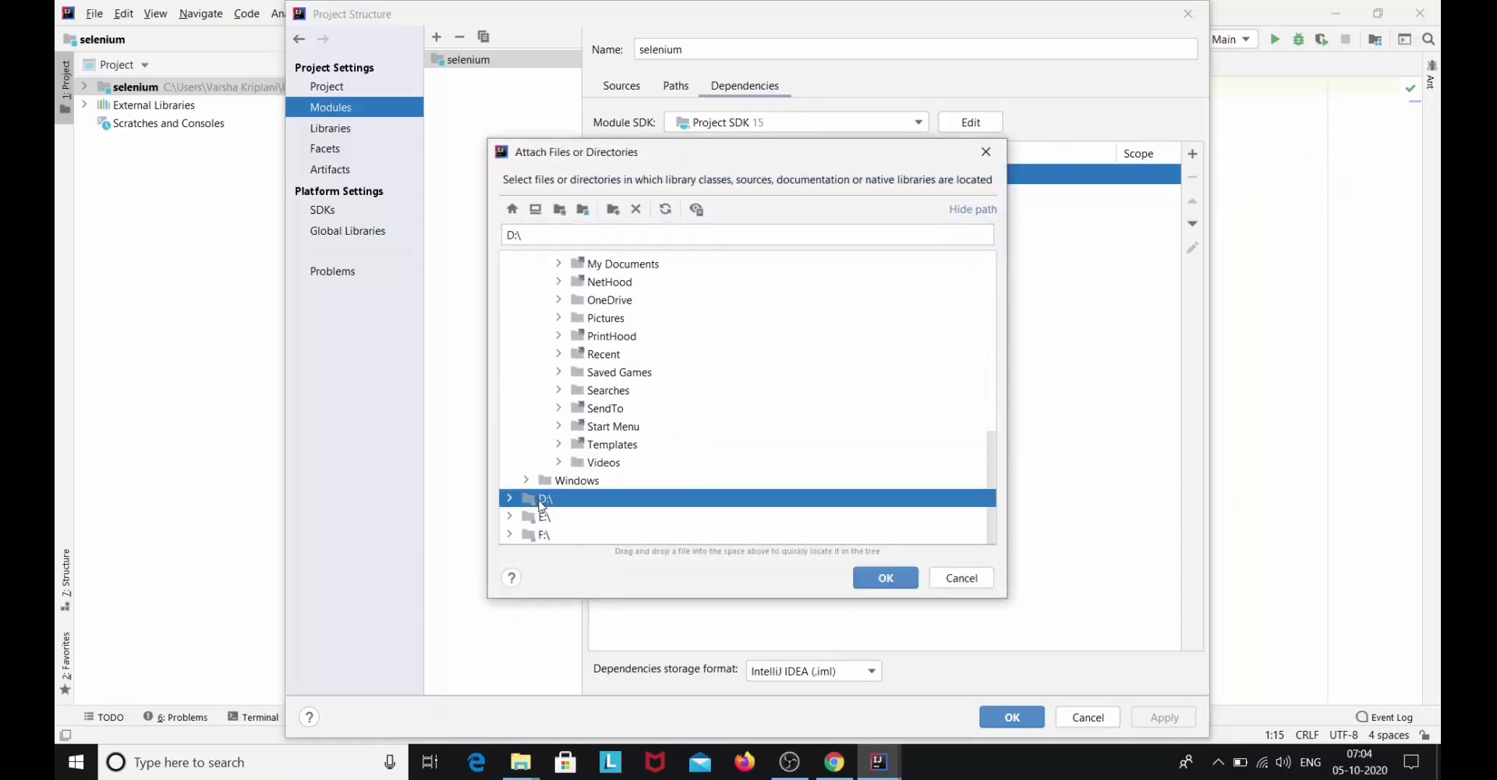
click(508, 499)
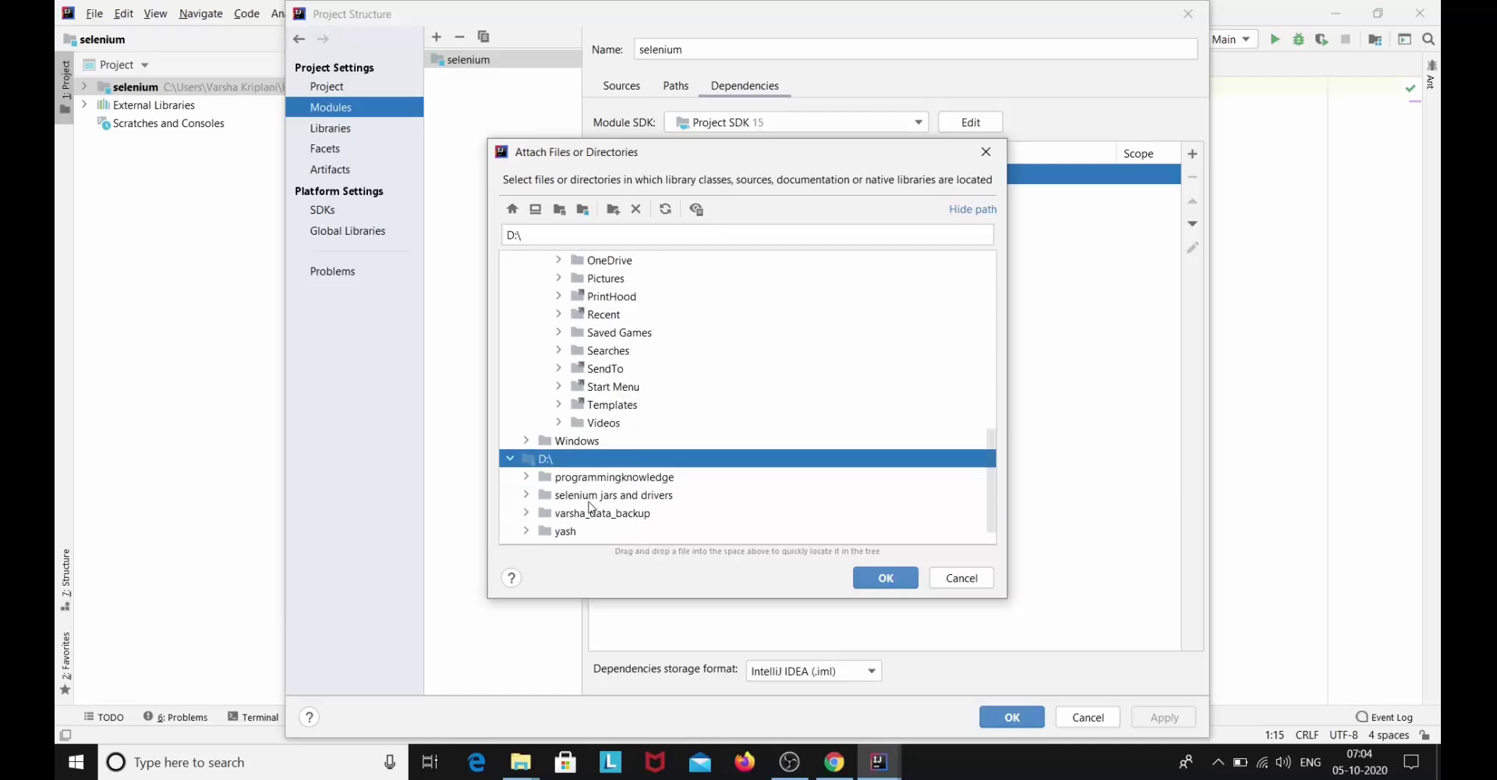
click(526, 495)
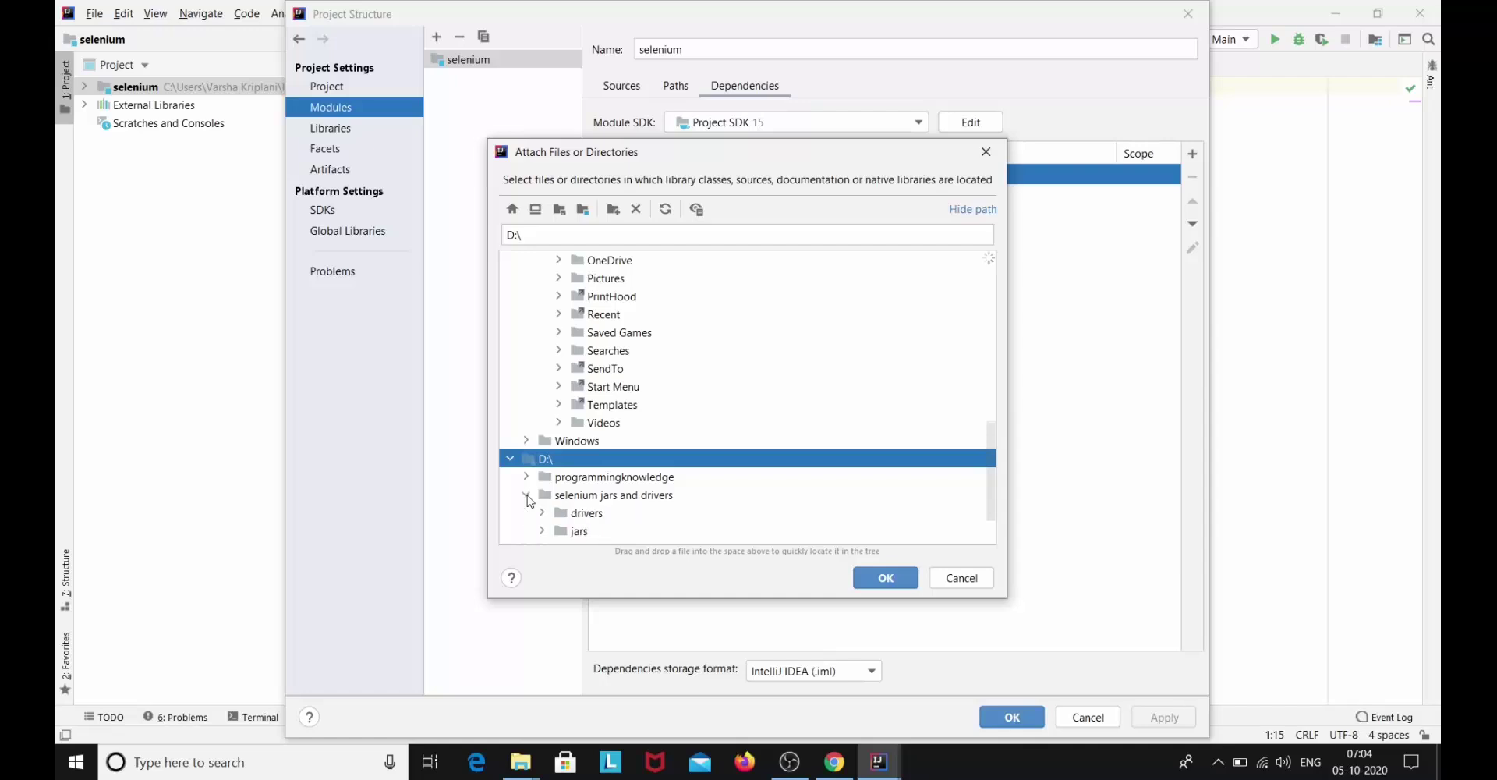
scroll(573, 531, down, 1)
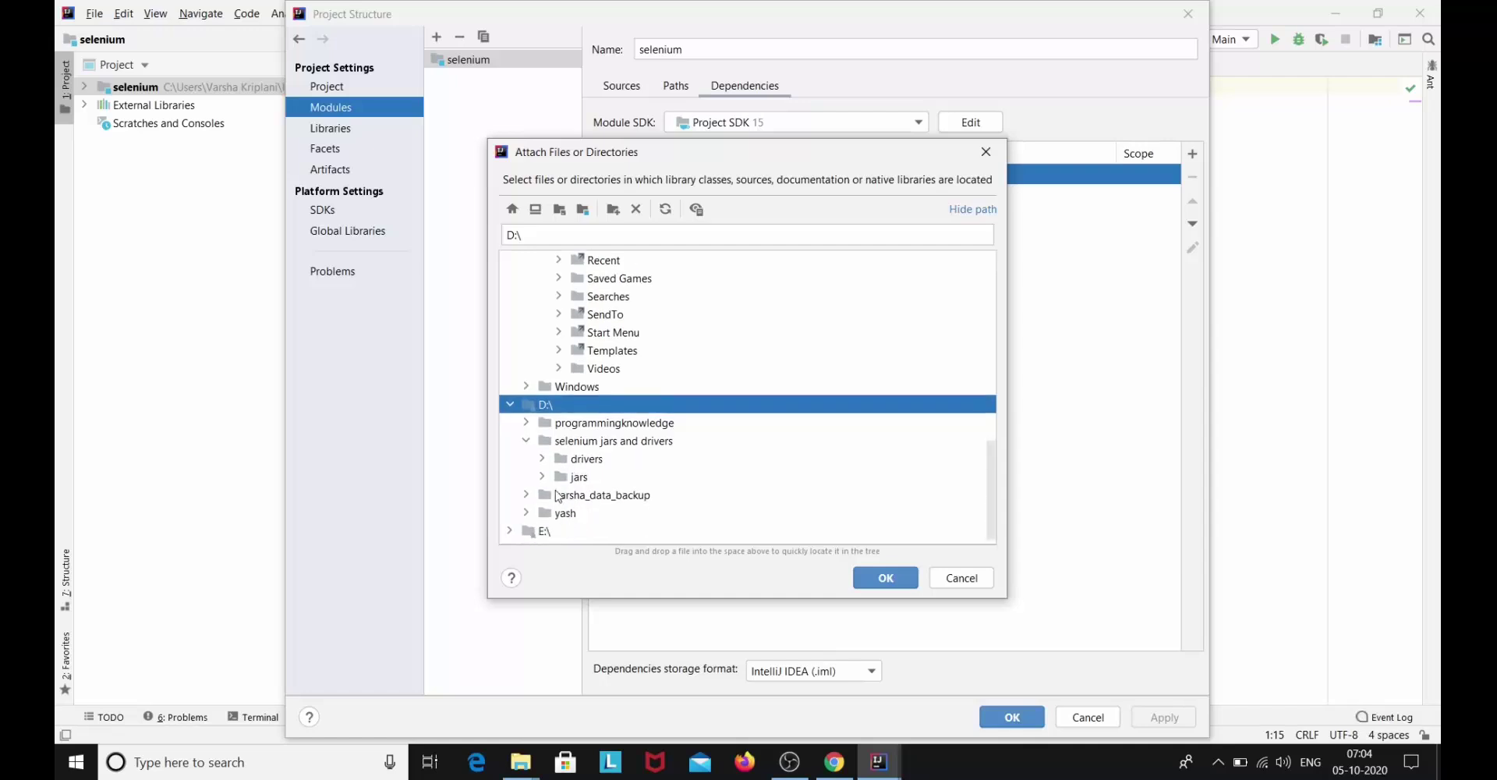
click(542, 477)
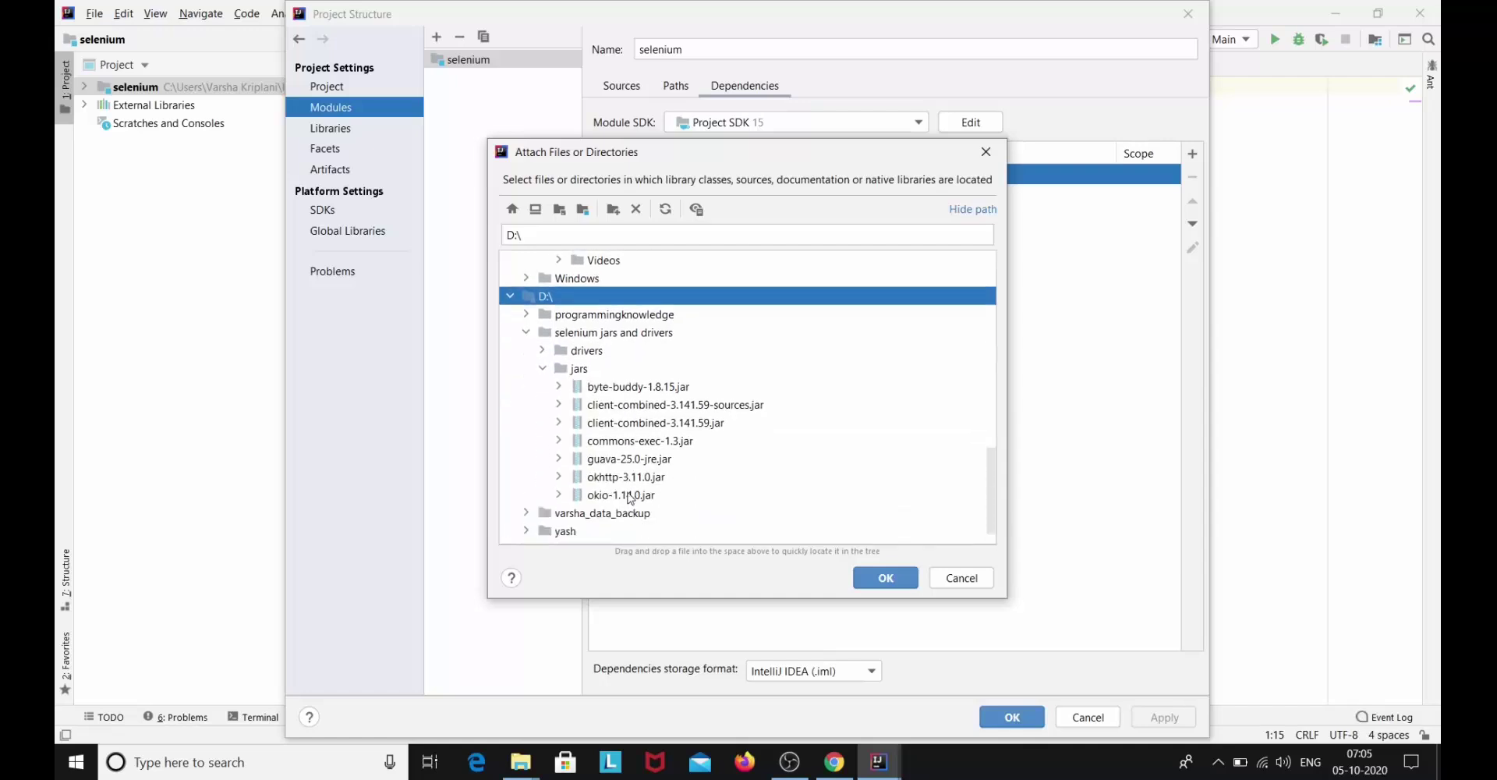
drag(630, 497, 659, 386)
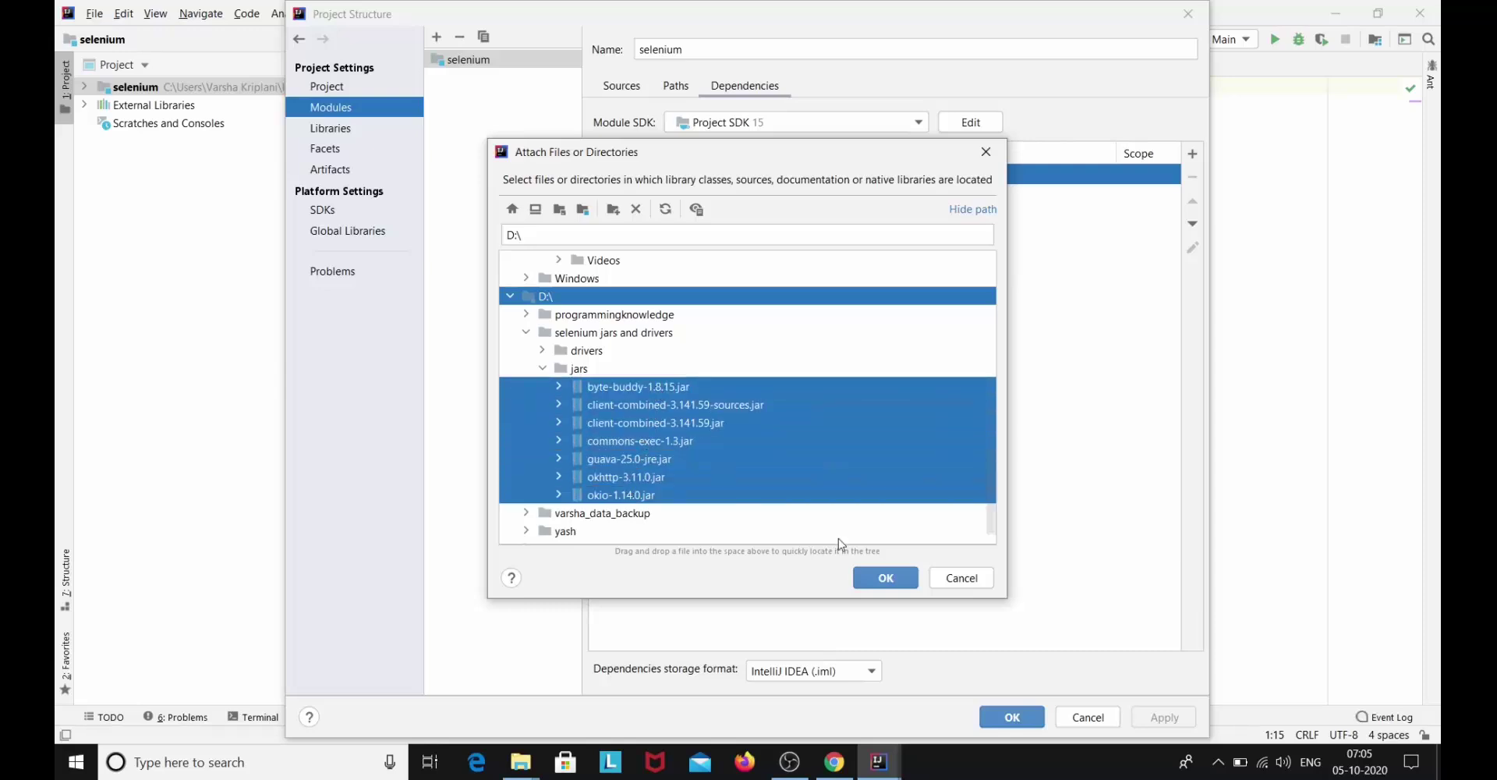
click(899, 580)
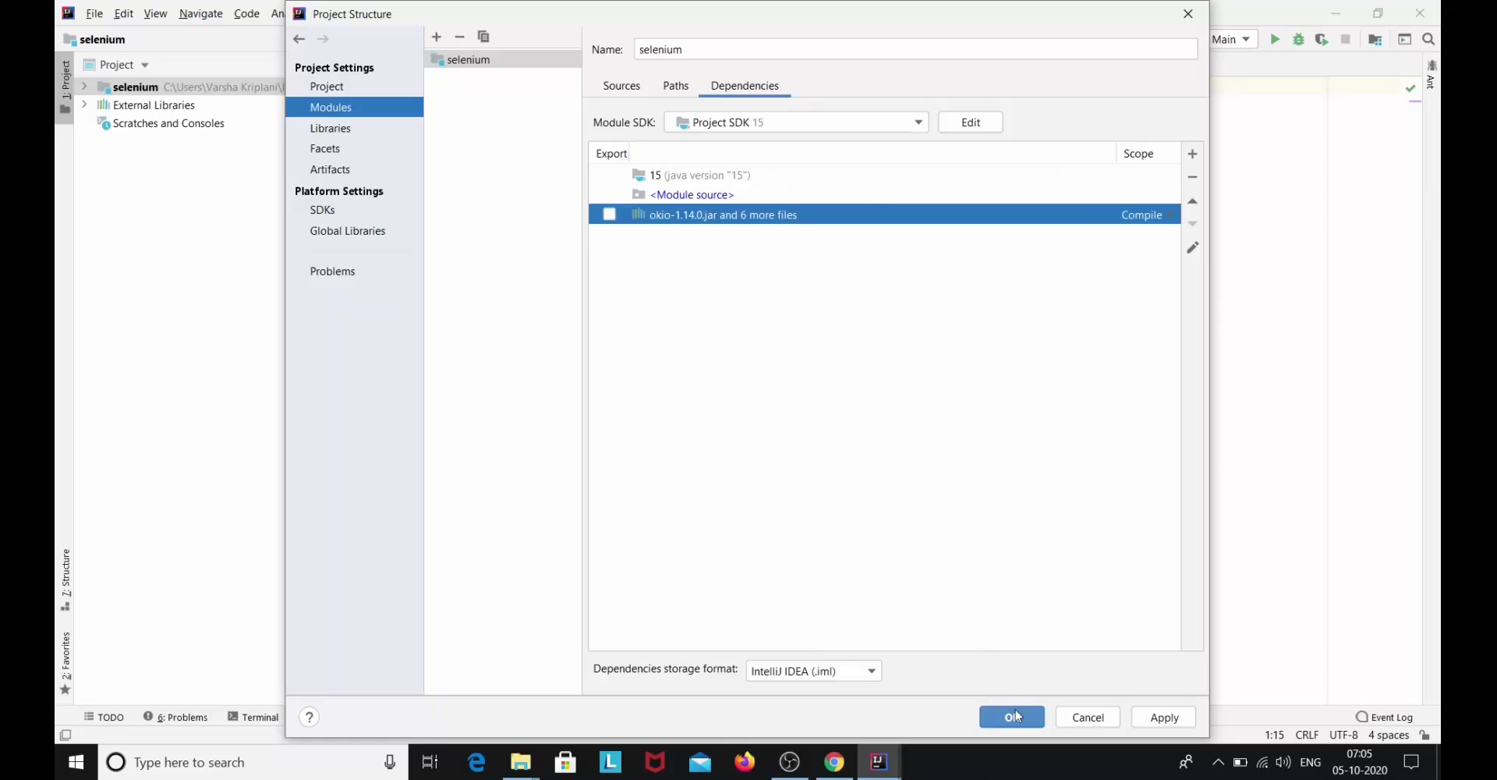
Apply and save the module settings, then minimize the selenium and helloworld windows
click(1185, 719)
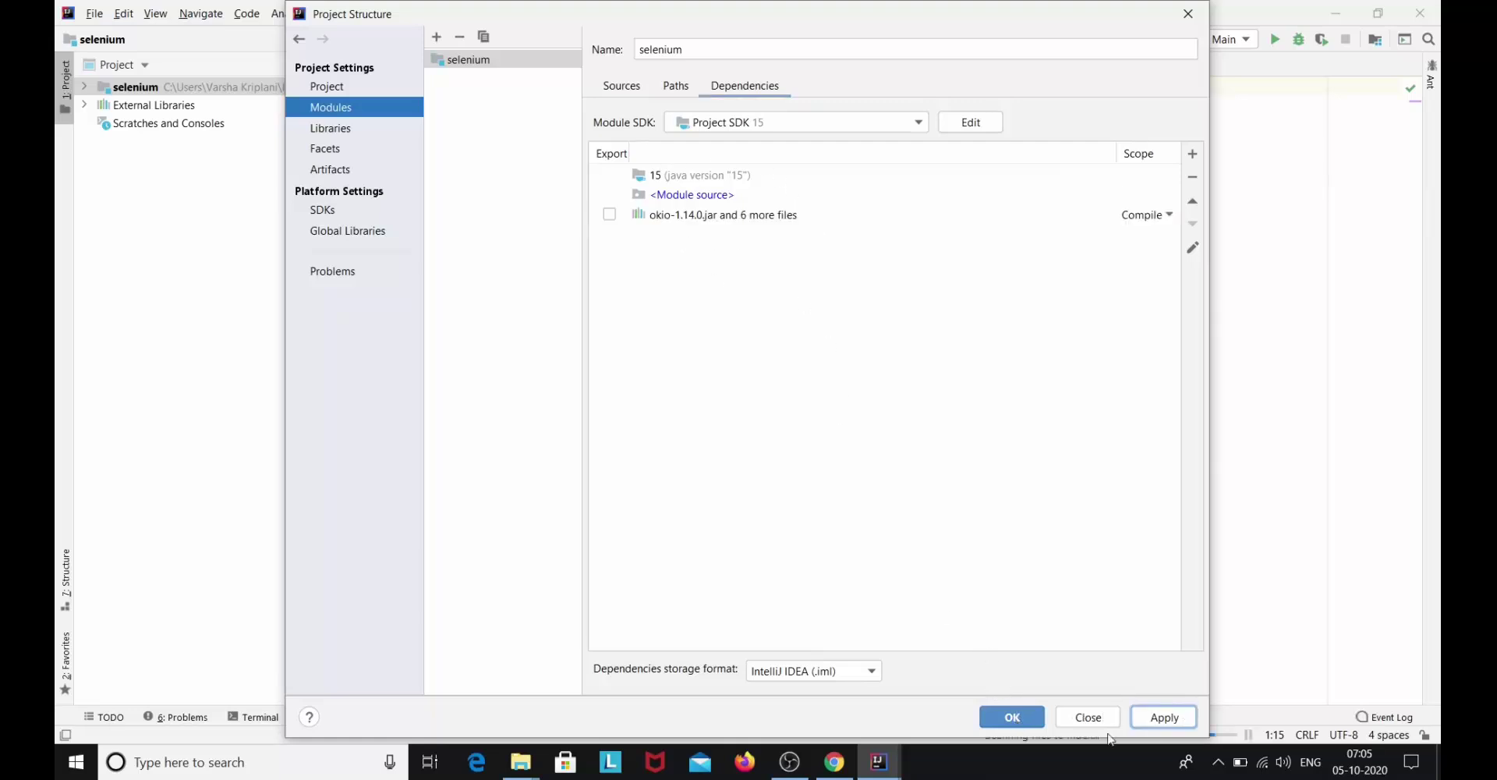
click(1002, 718)
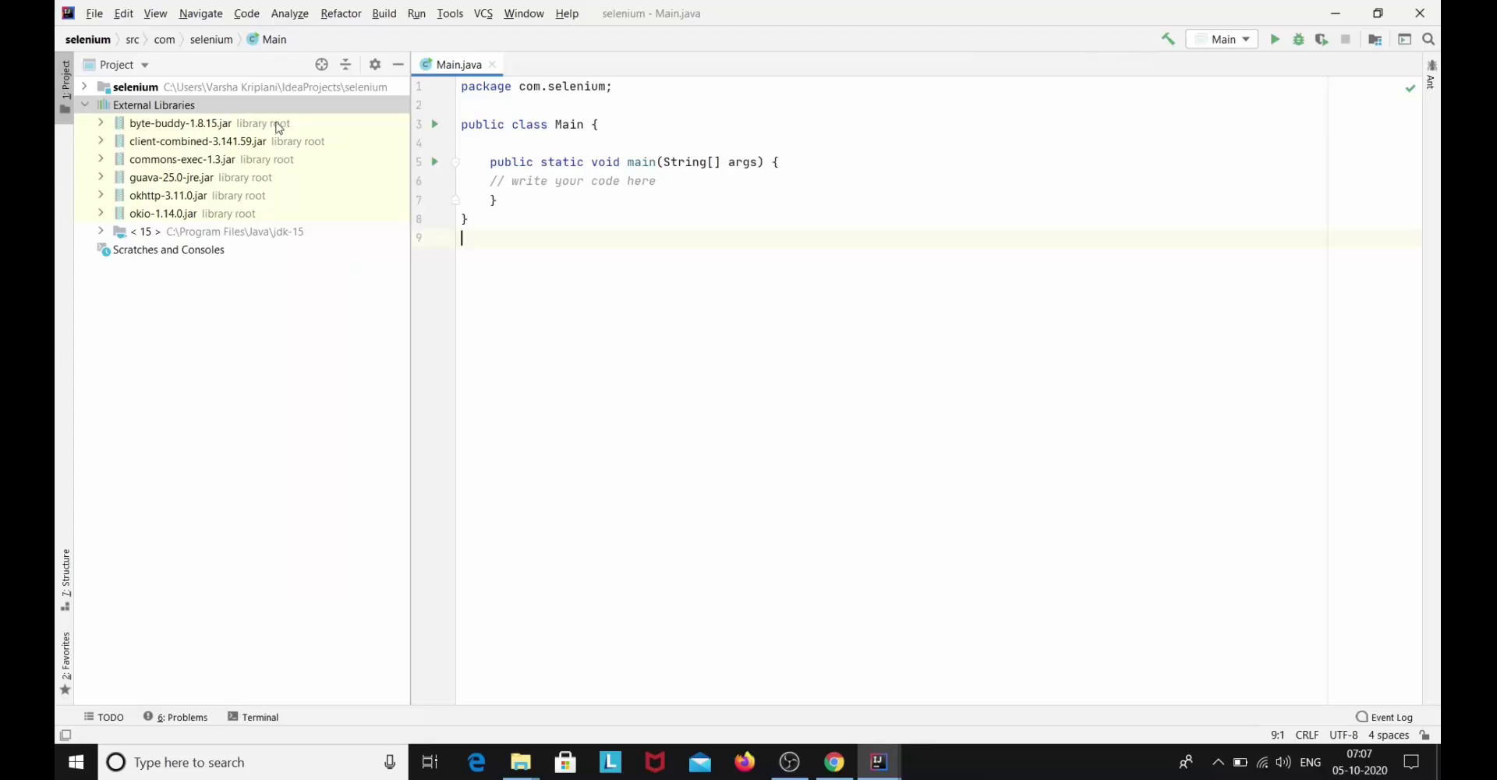
click(1335, 13)
click(1354, 12)
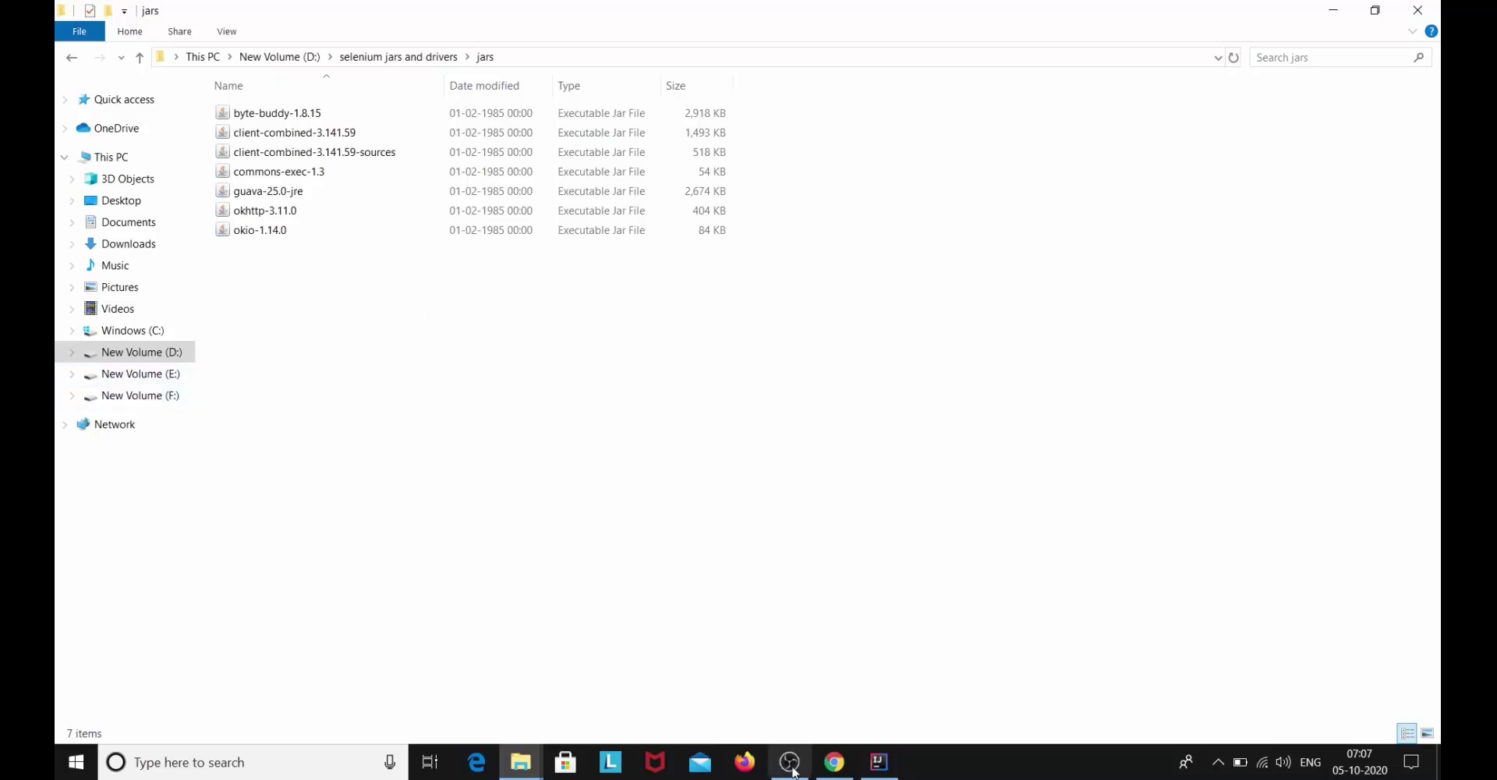
On selenium.dev downloads, expand Browsers and open Chrome's driver documentation in a new tab
click(834, 762)
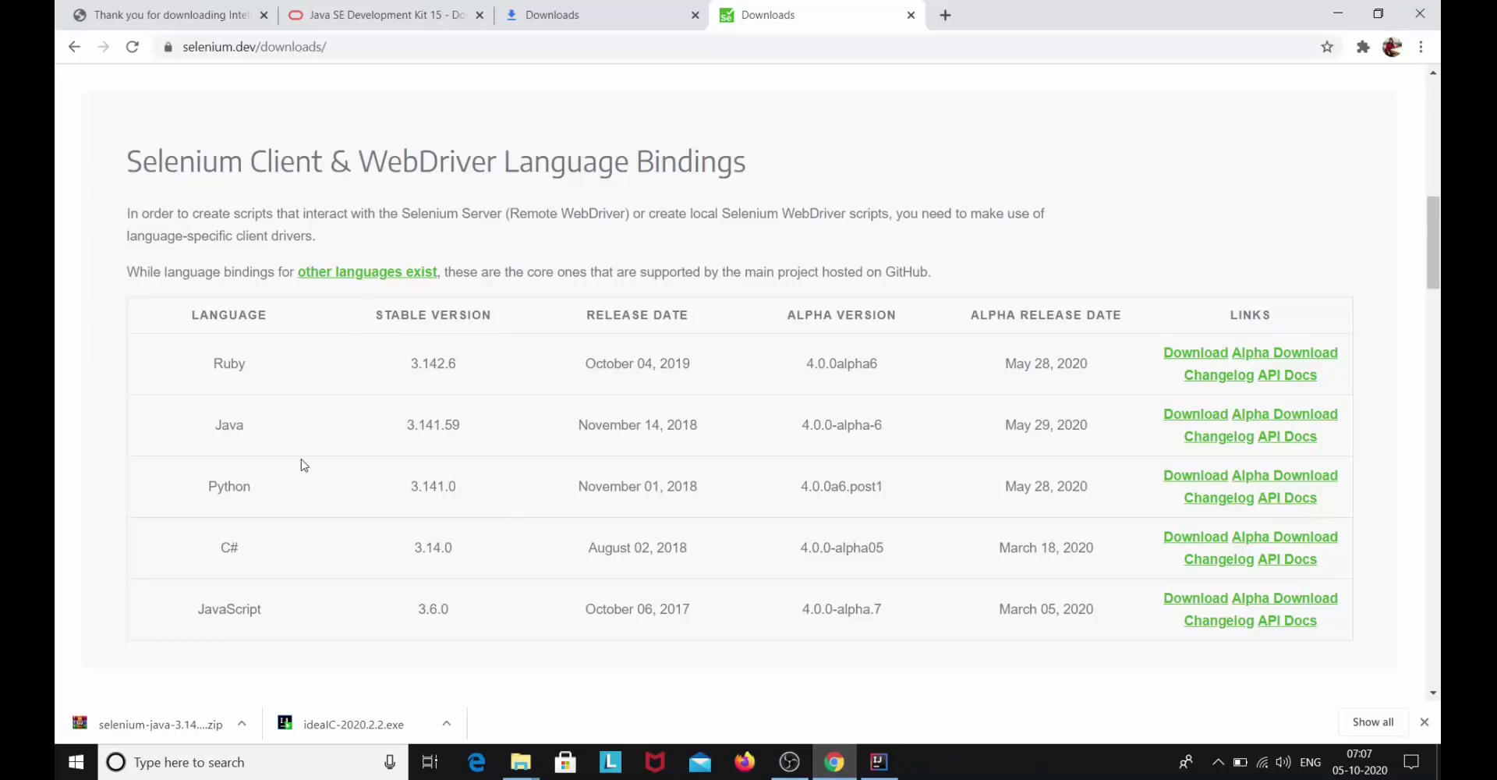
scroll(422, 284, down, 5)
scroll(427, 280, down, 13)
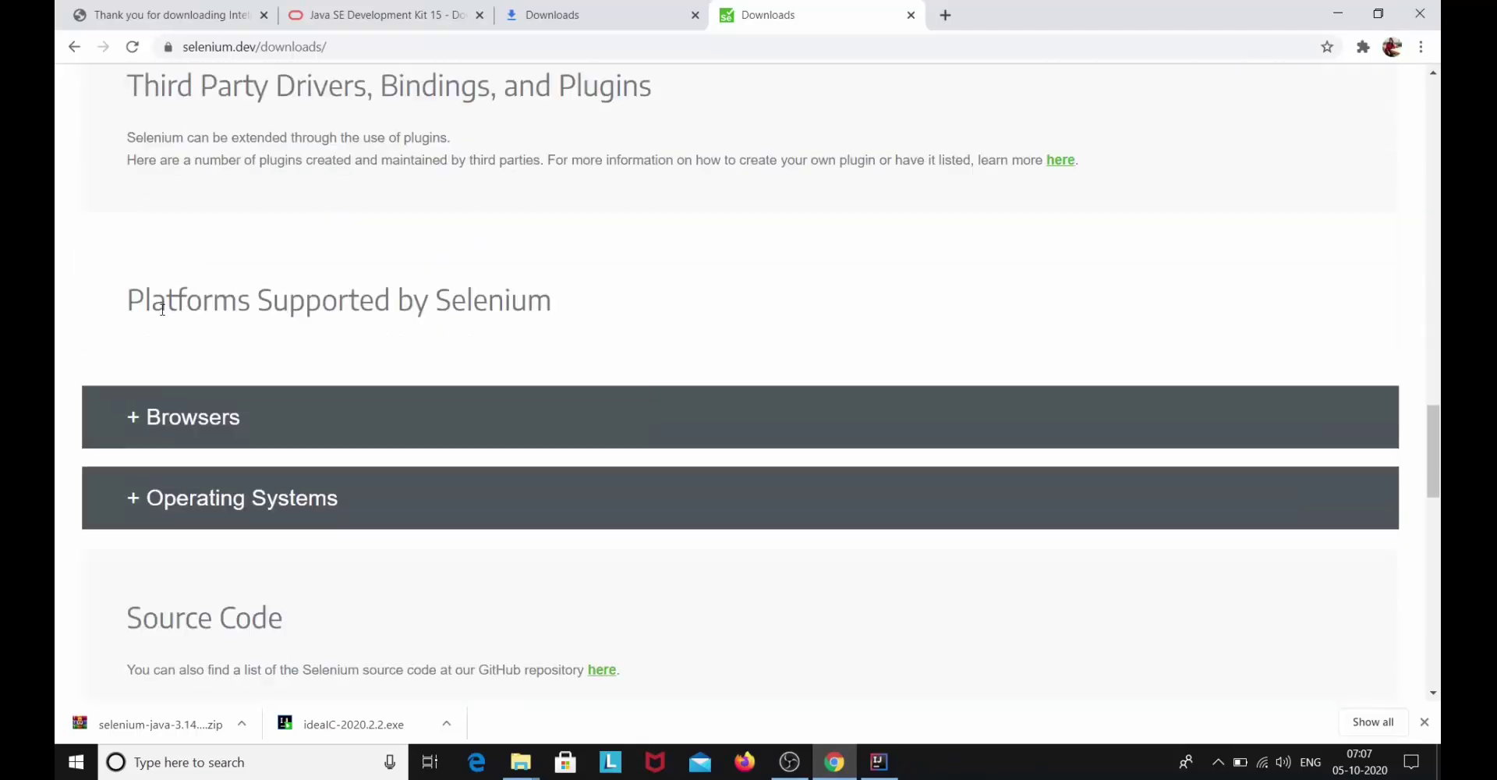
click(219, 419)
scroll(219, 417, down, 4)
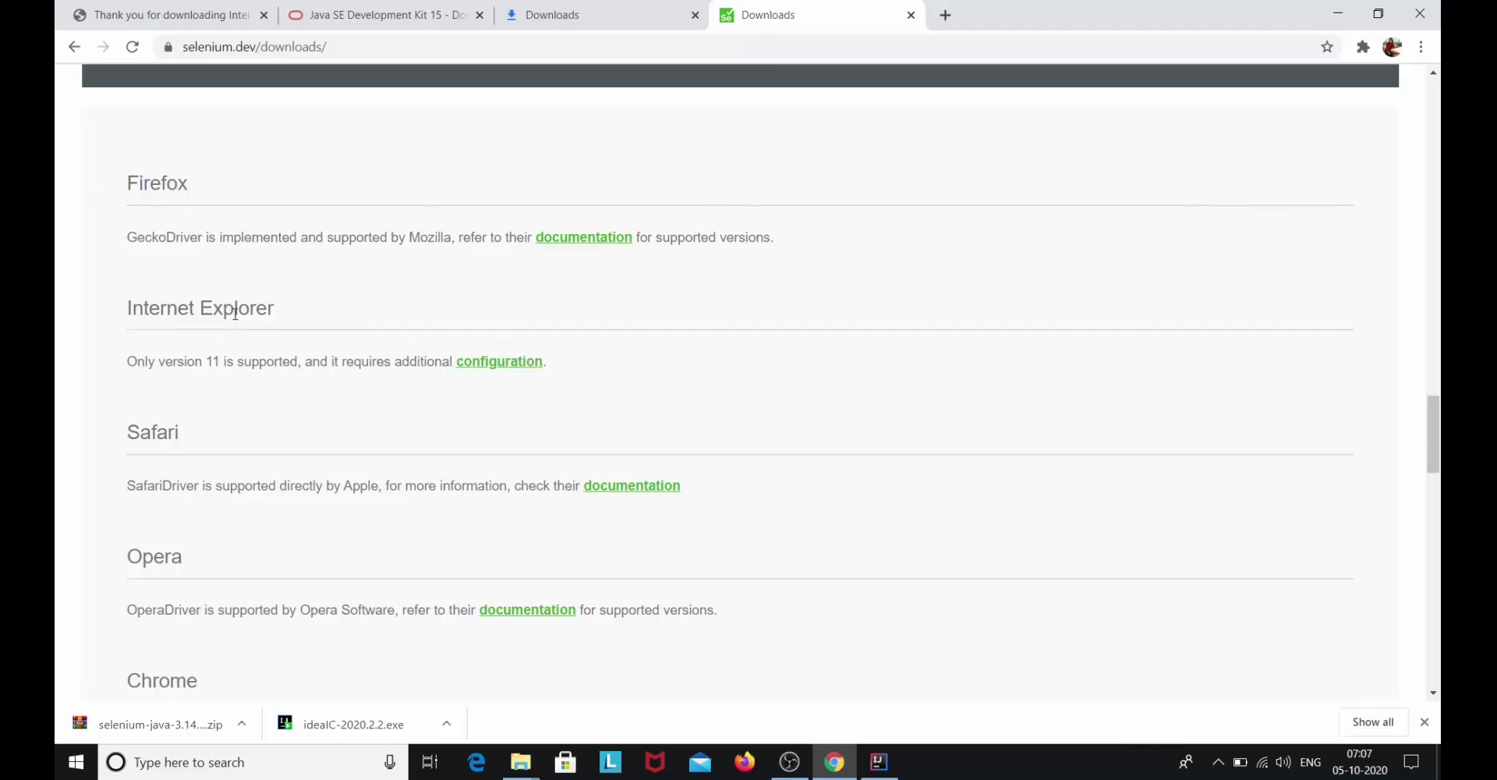
scroll(321, 350, down, 2)
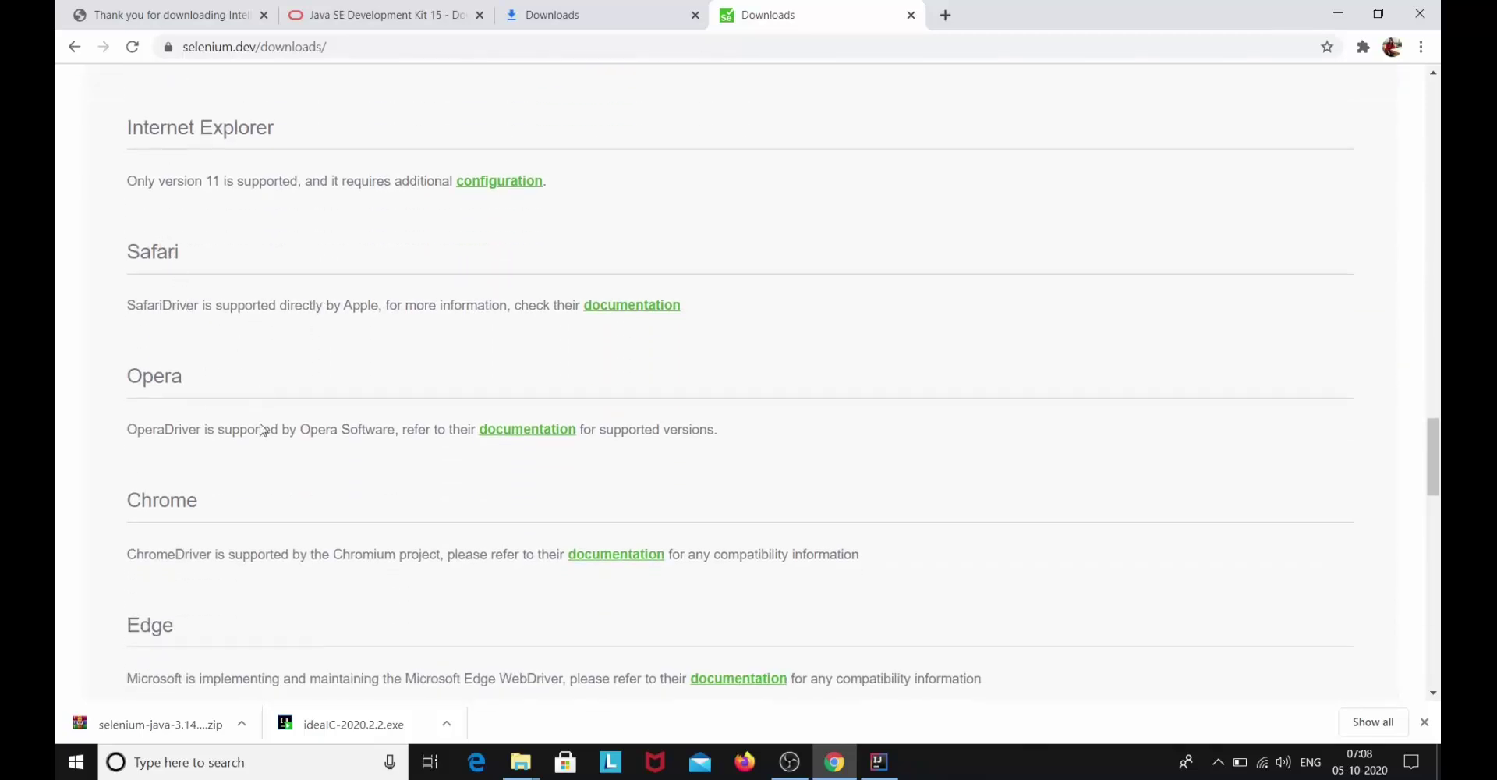
scroll(263, 465, down, 1)
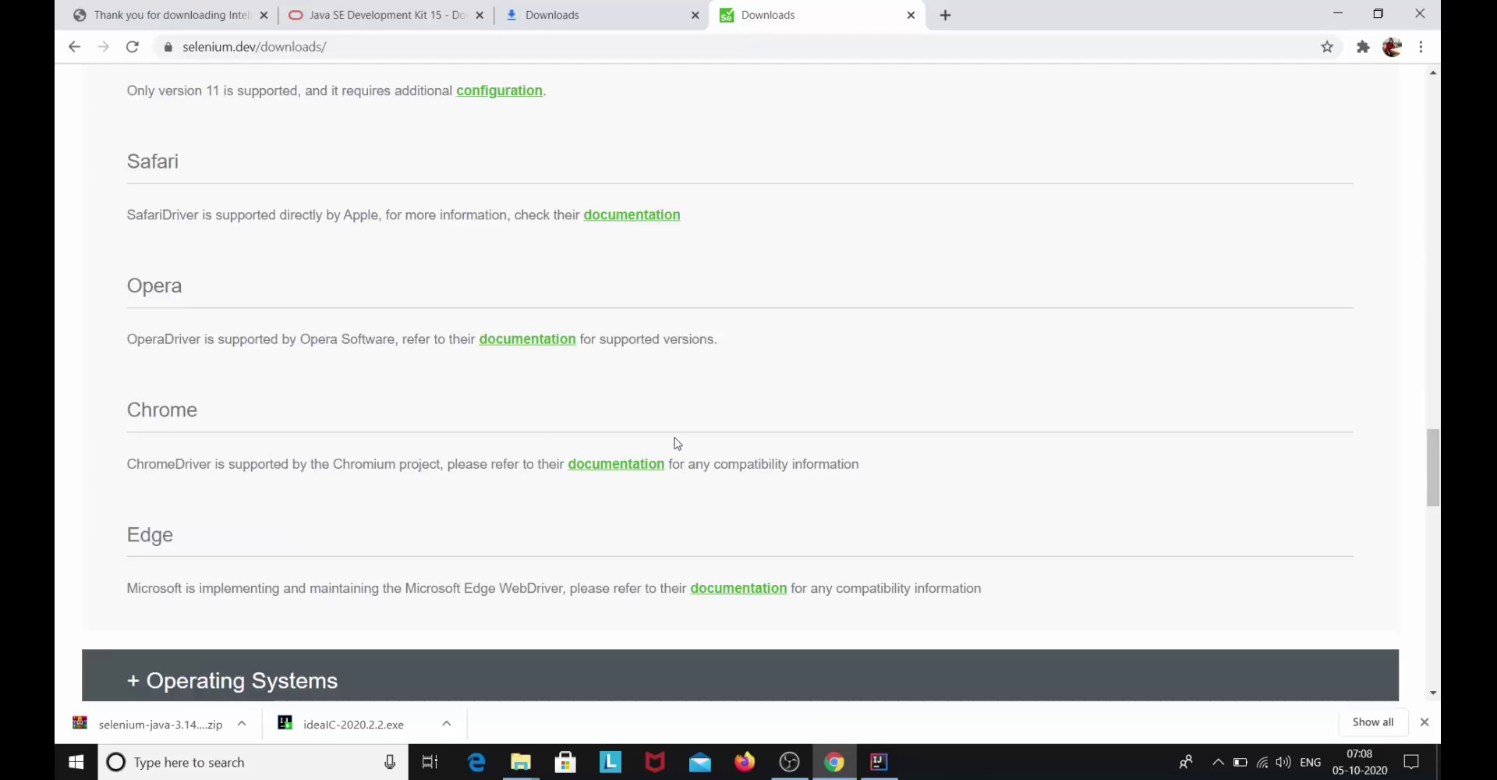
scroll(678, 443, up, 1)
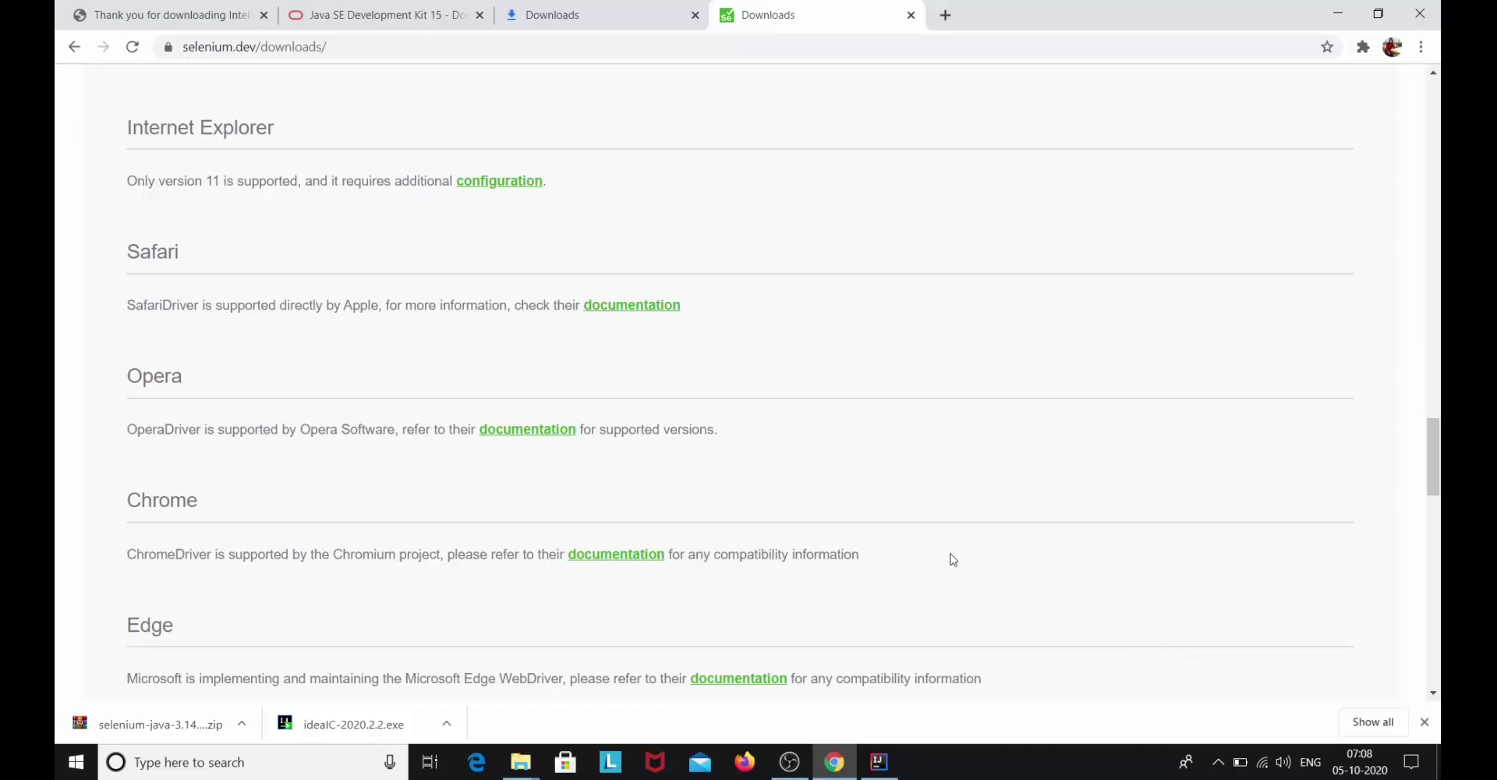
scroll(951, 555, up, 1)
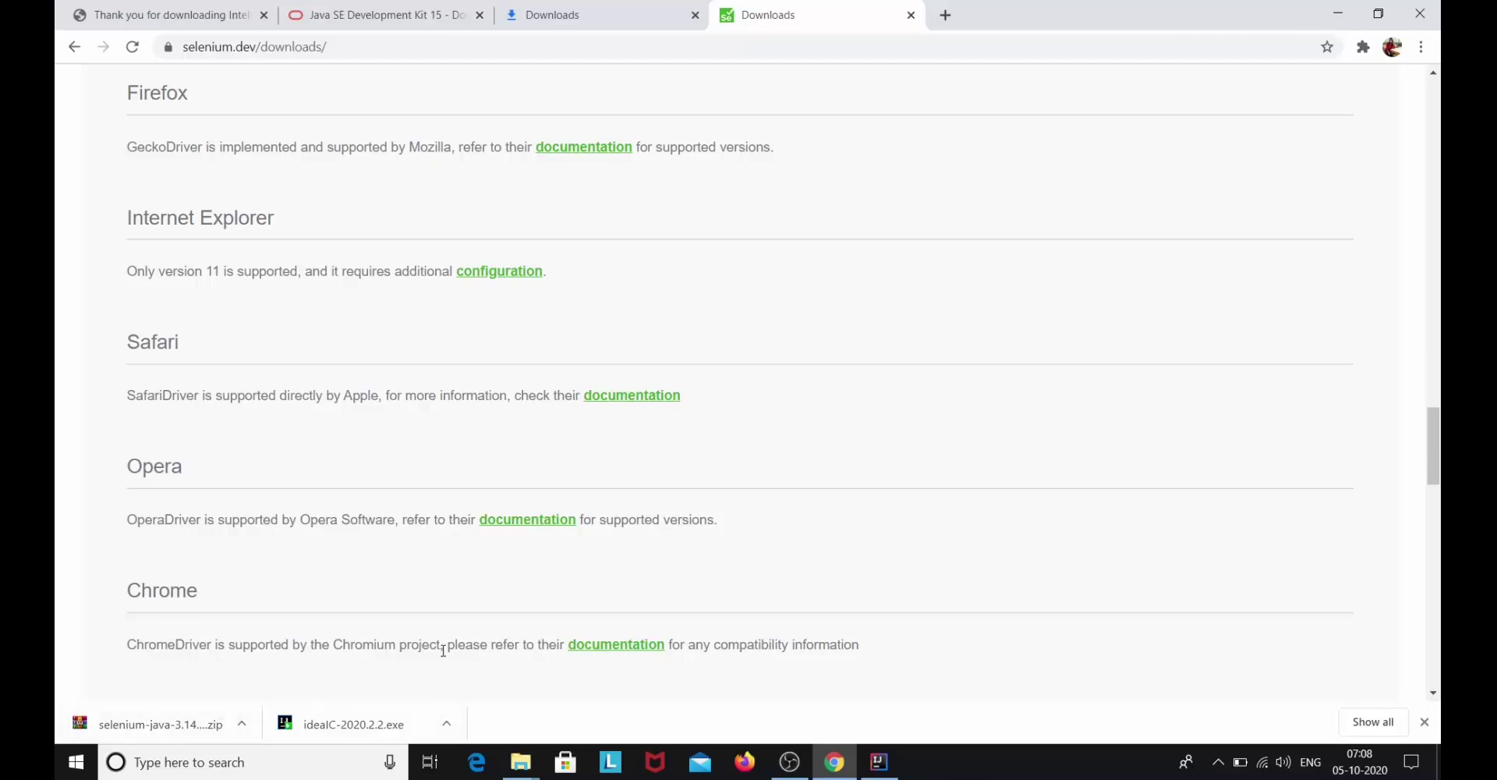
right_click(606, 646)
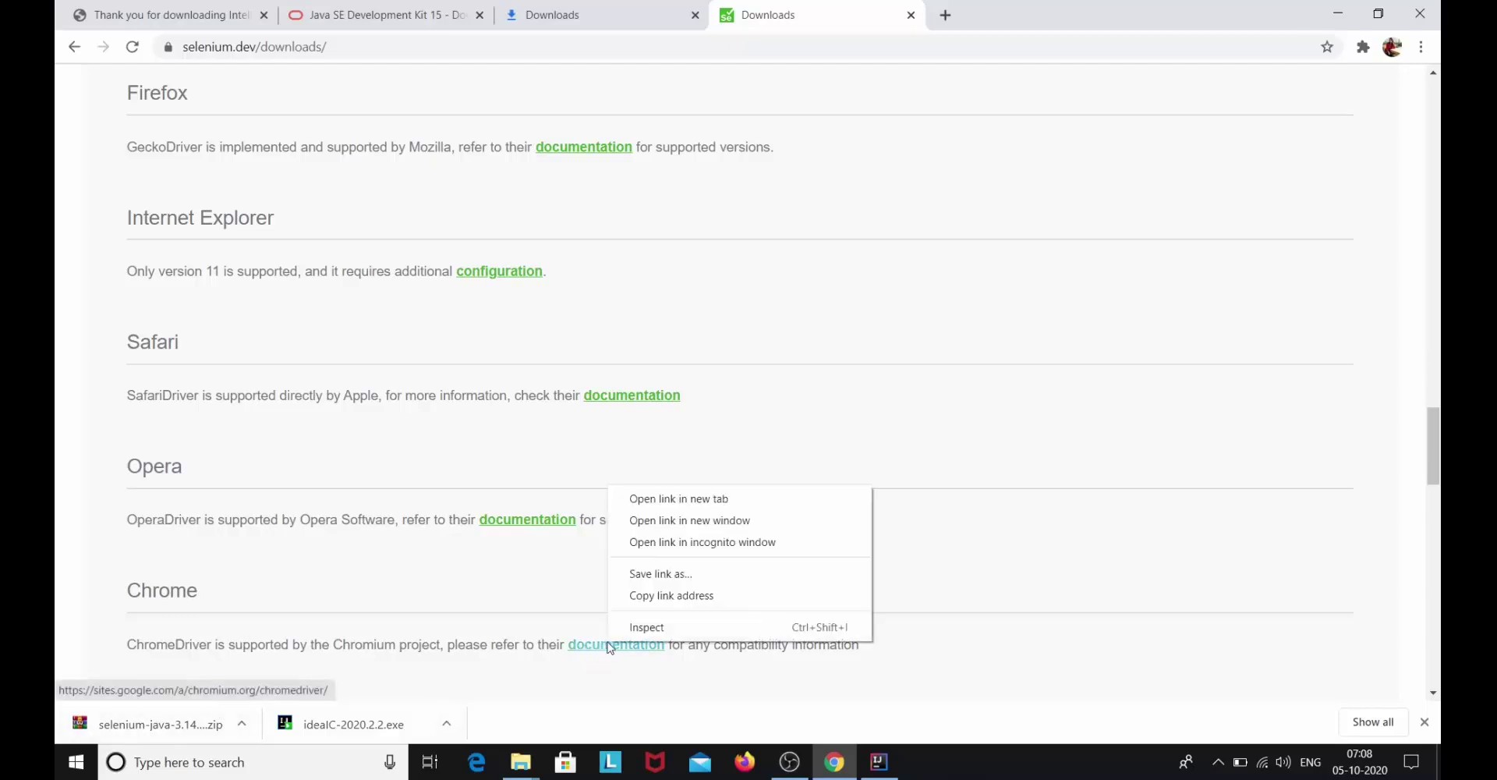
click(746, 499)
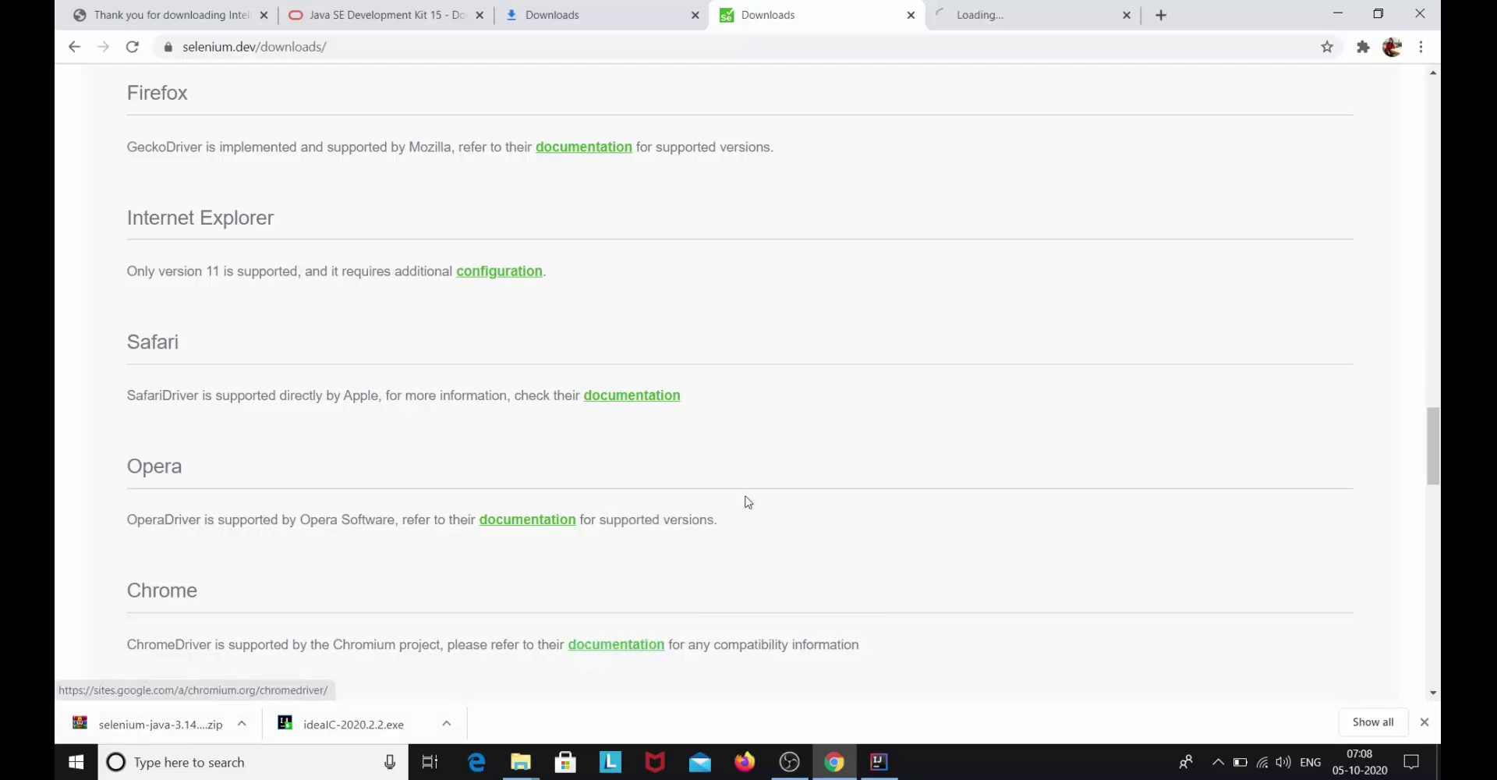
Check the ChromeDriver stable release 85.0.4183.87, then open Chrome's Settings
click(1019, 7)
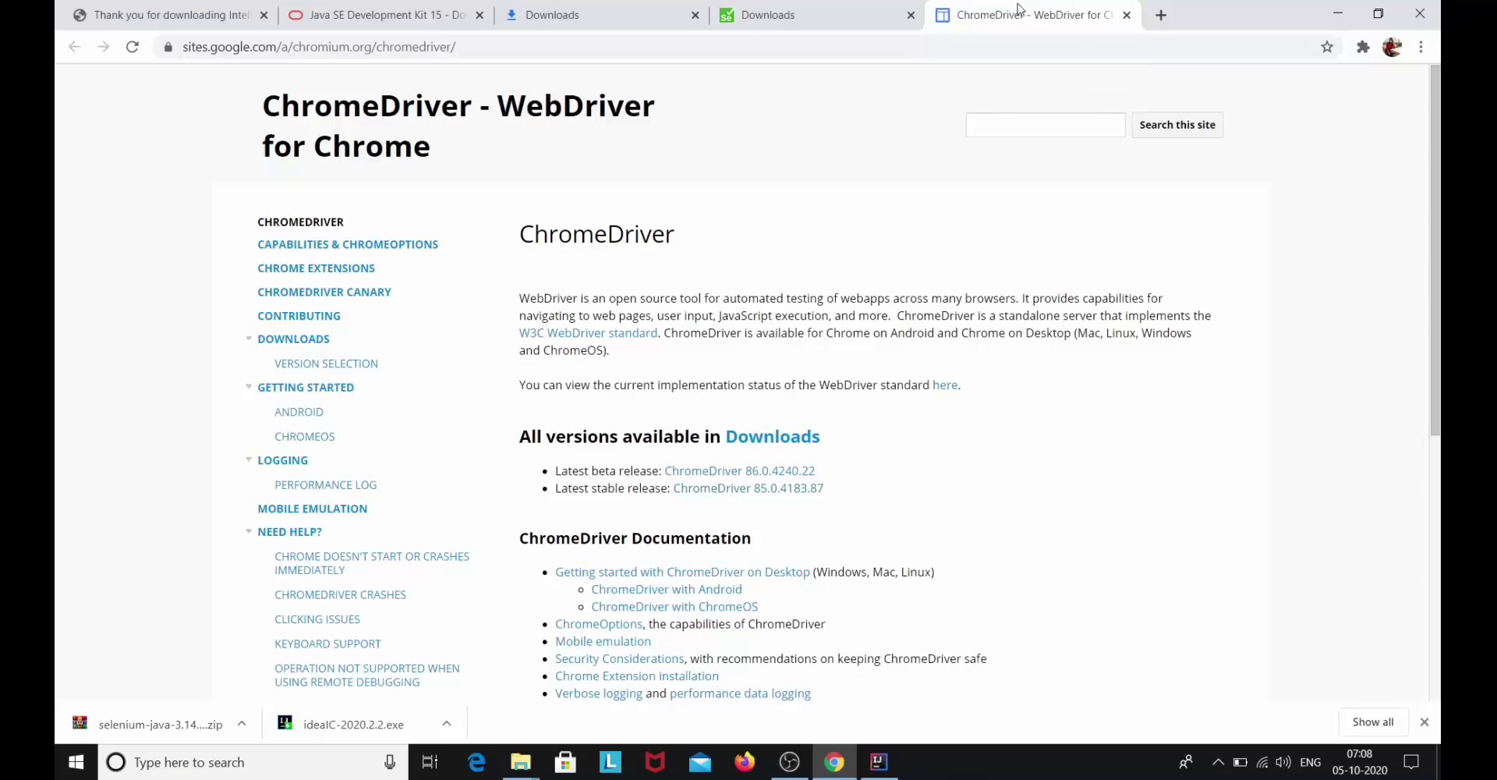
scroll(772, 249, down, 2)
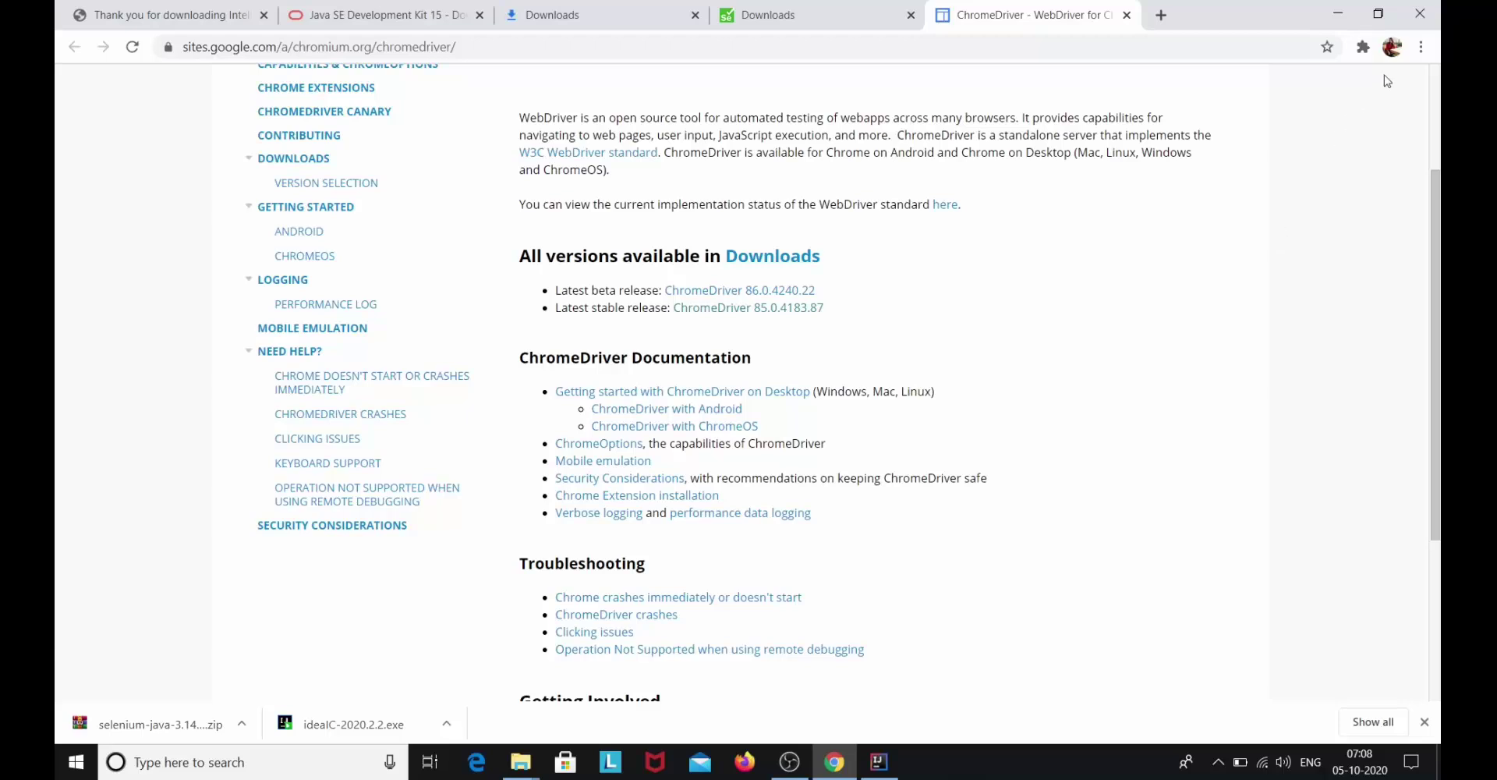
click(1421, 48)
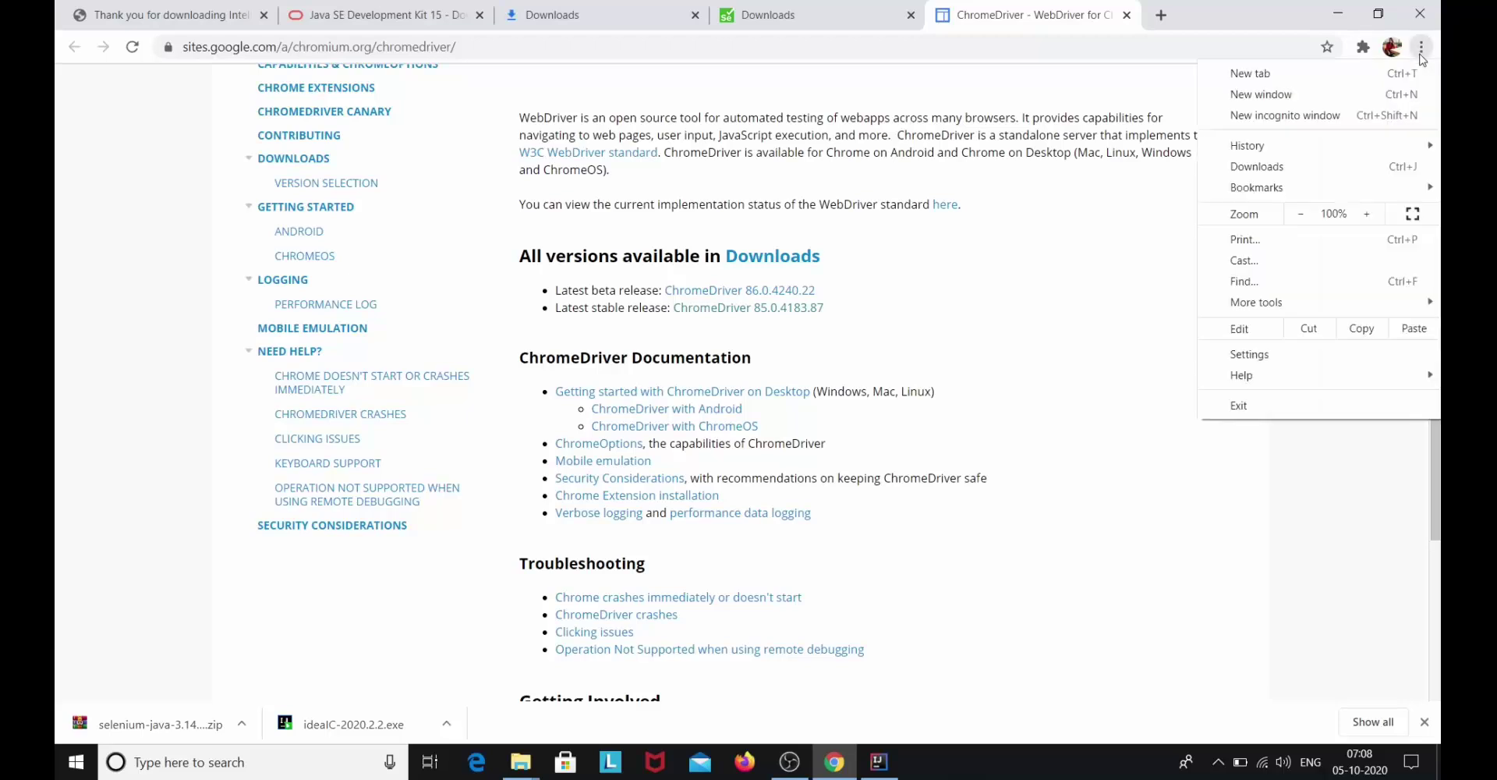
click(1342, 357)
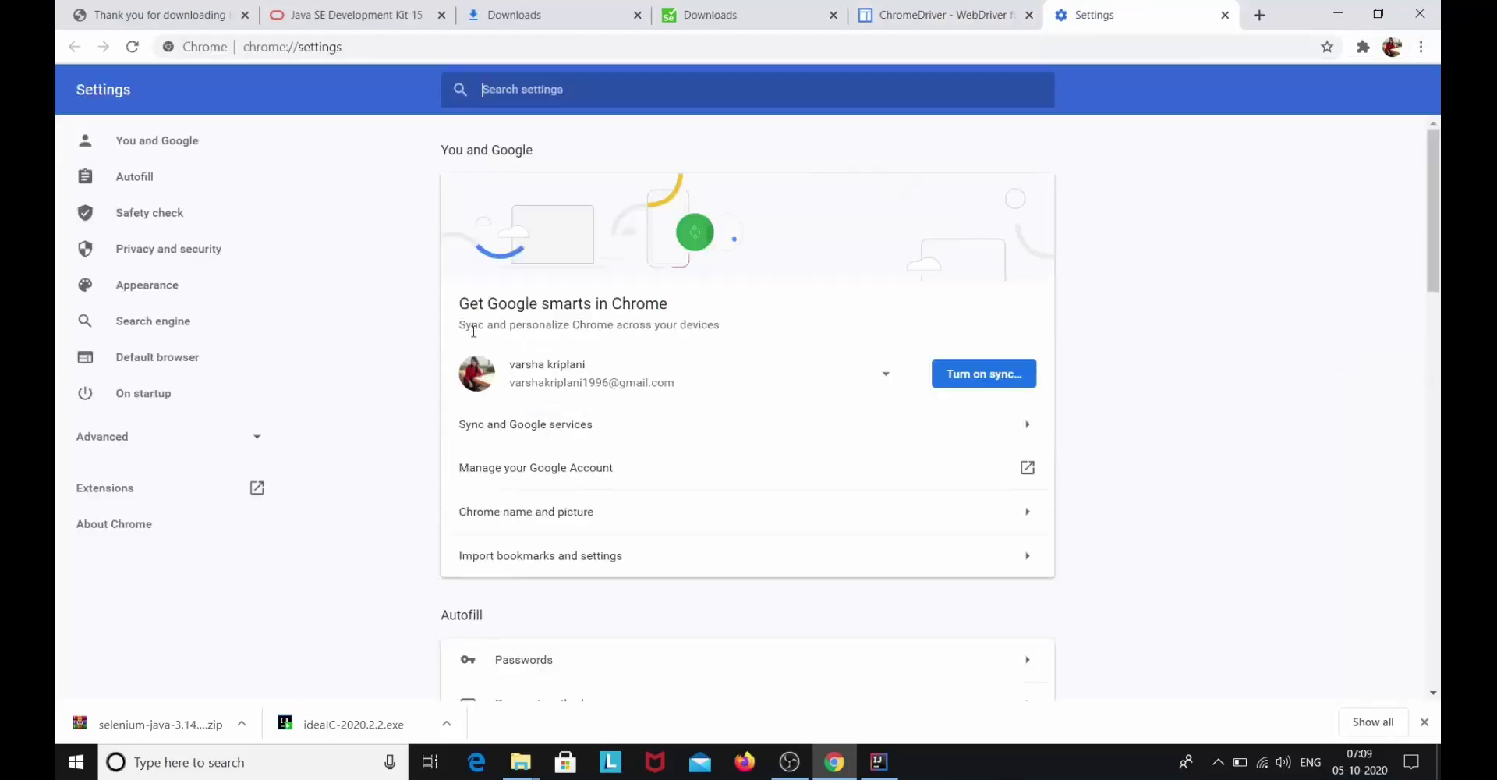
Open About Chrome to confirm the browser version is 85.0.4183.121
scroll(645, 378, down, 10)
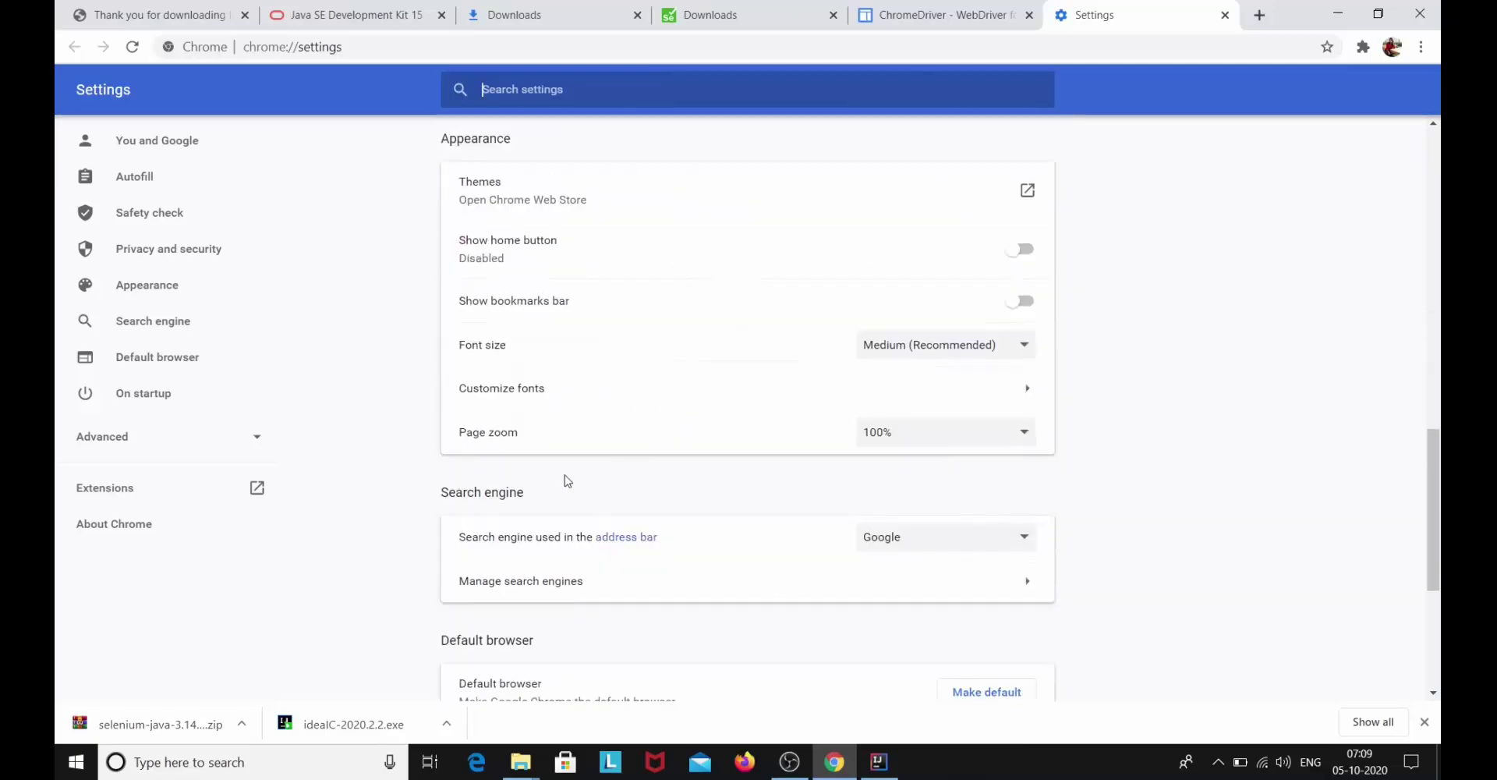
click(142, 528)
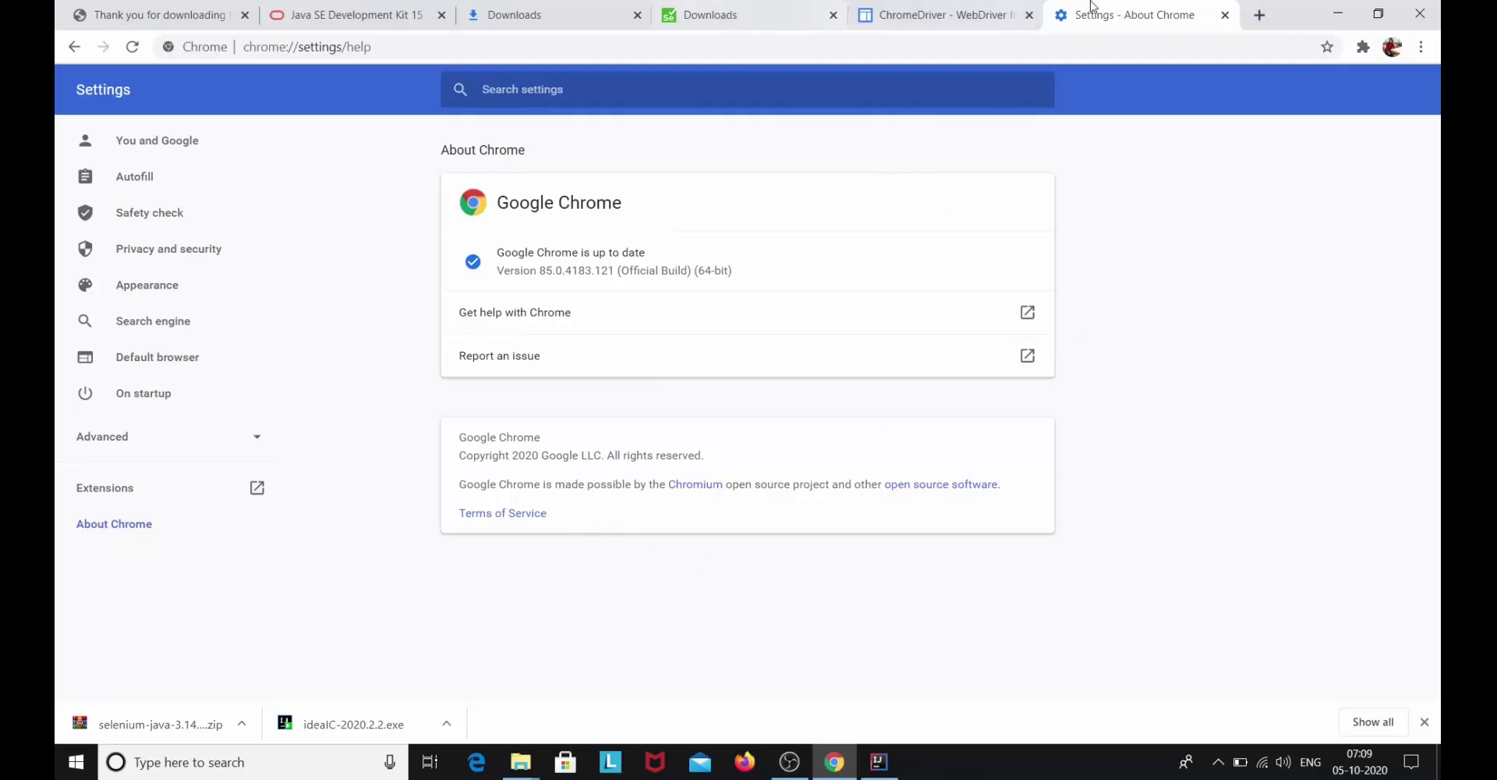
Download chromedriver_win32.zip from the ChromeDriver 85.0.4183.87 release page
click(902, 21)
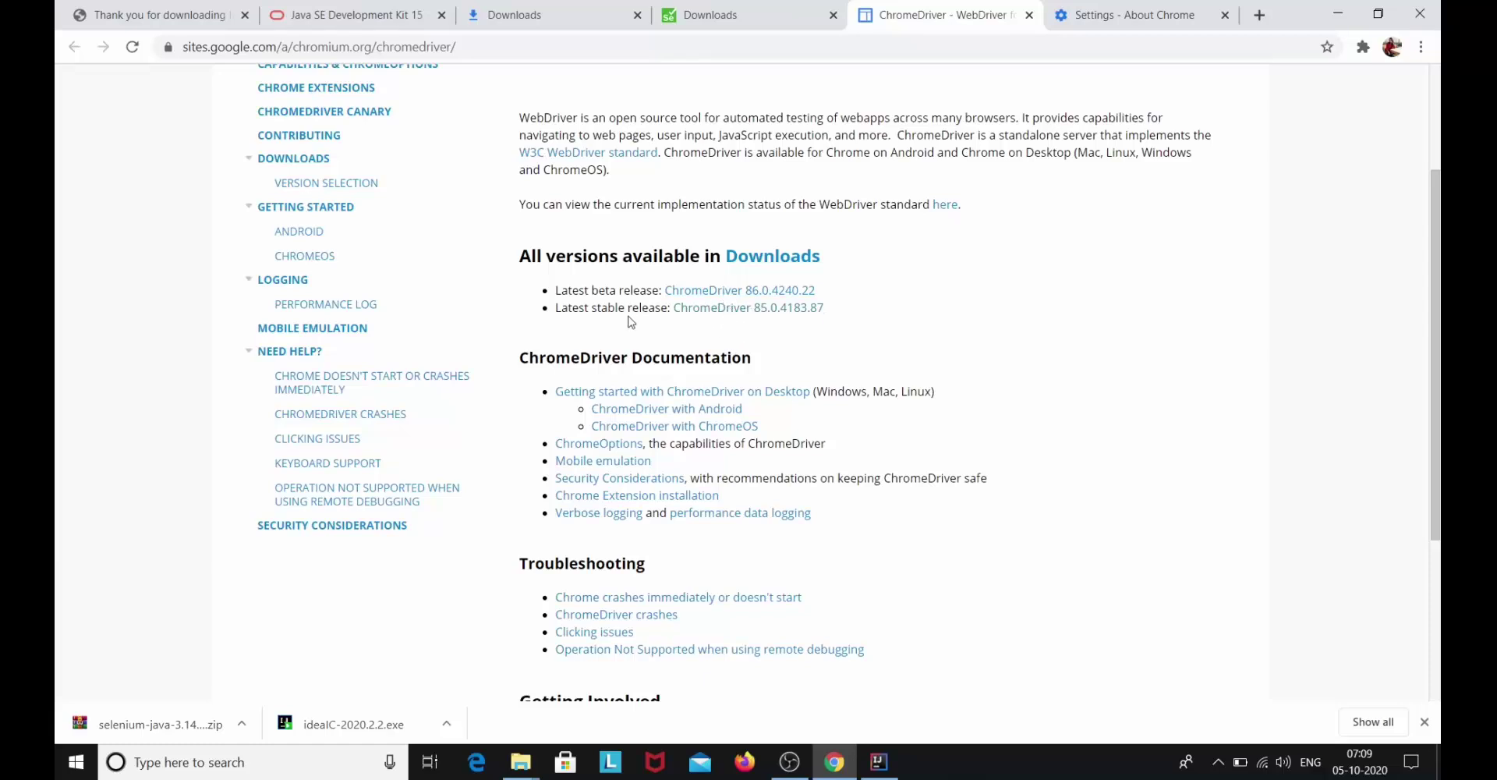
click(770, 313)
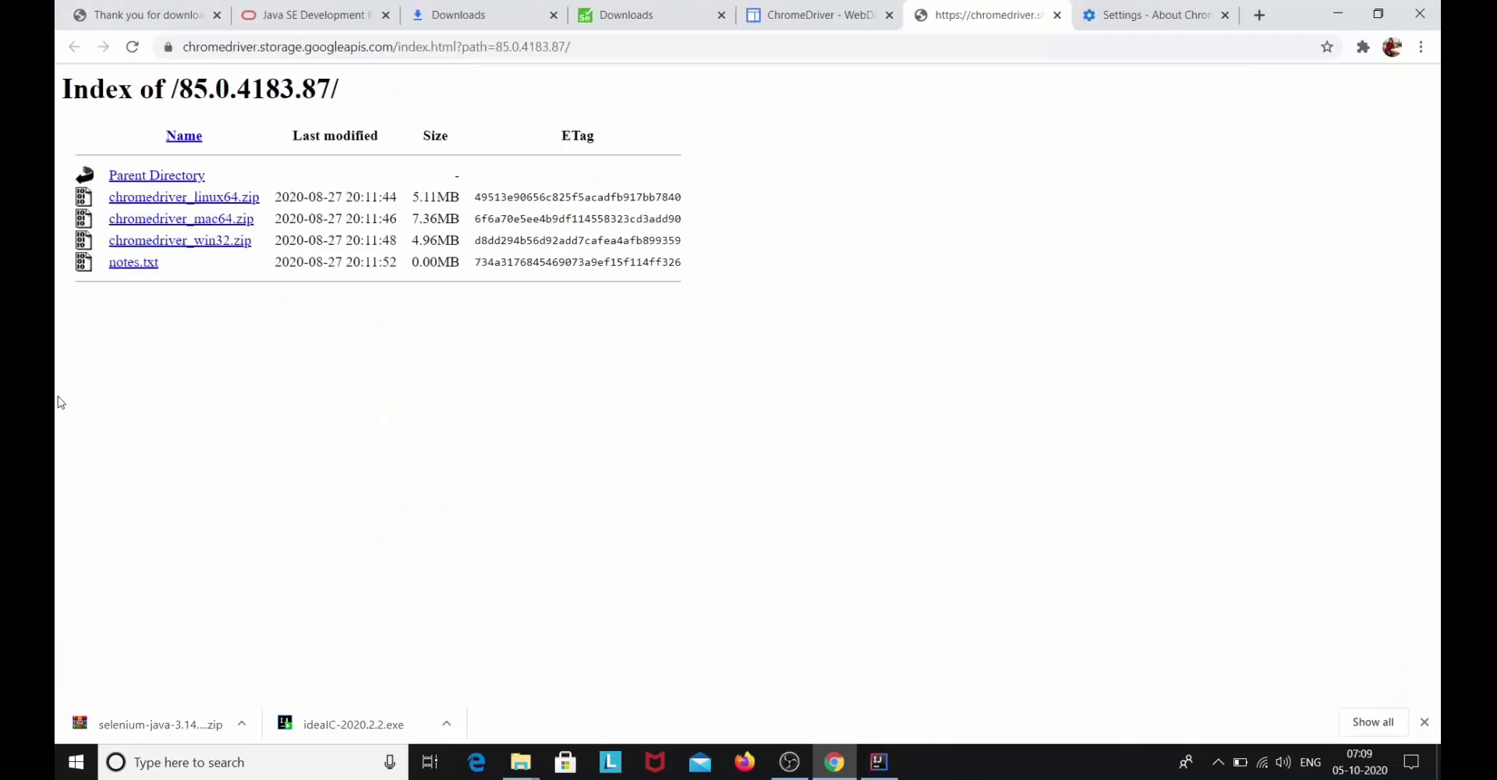
click(211, 241)
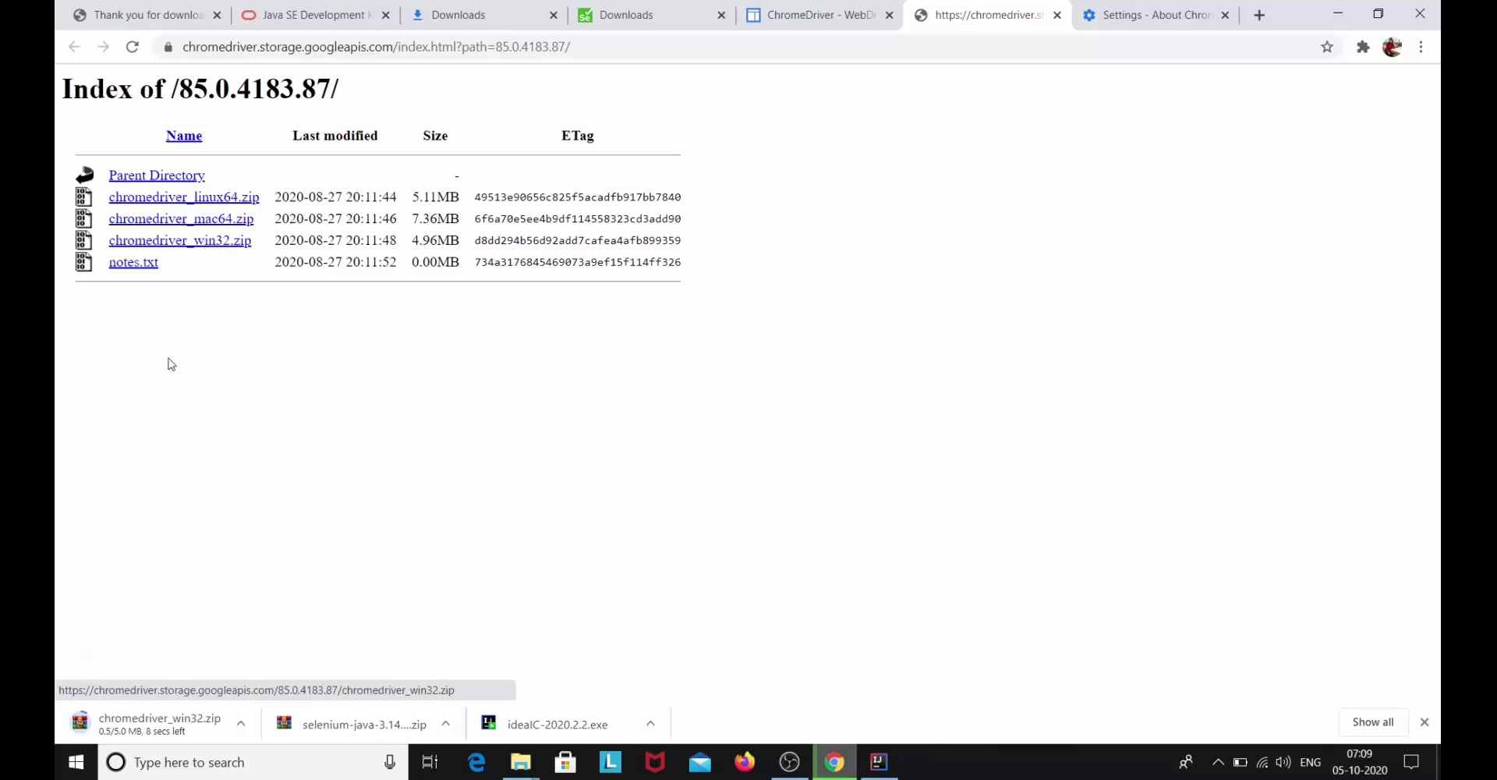
key(alt+Tab)
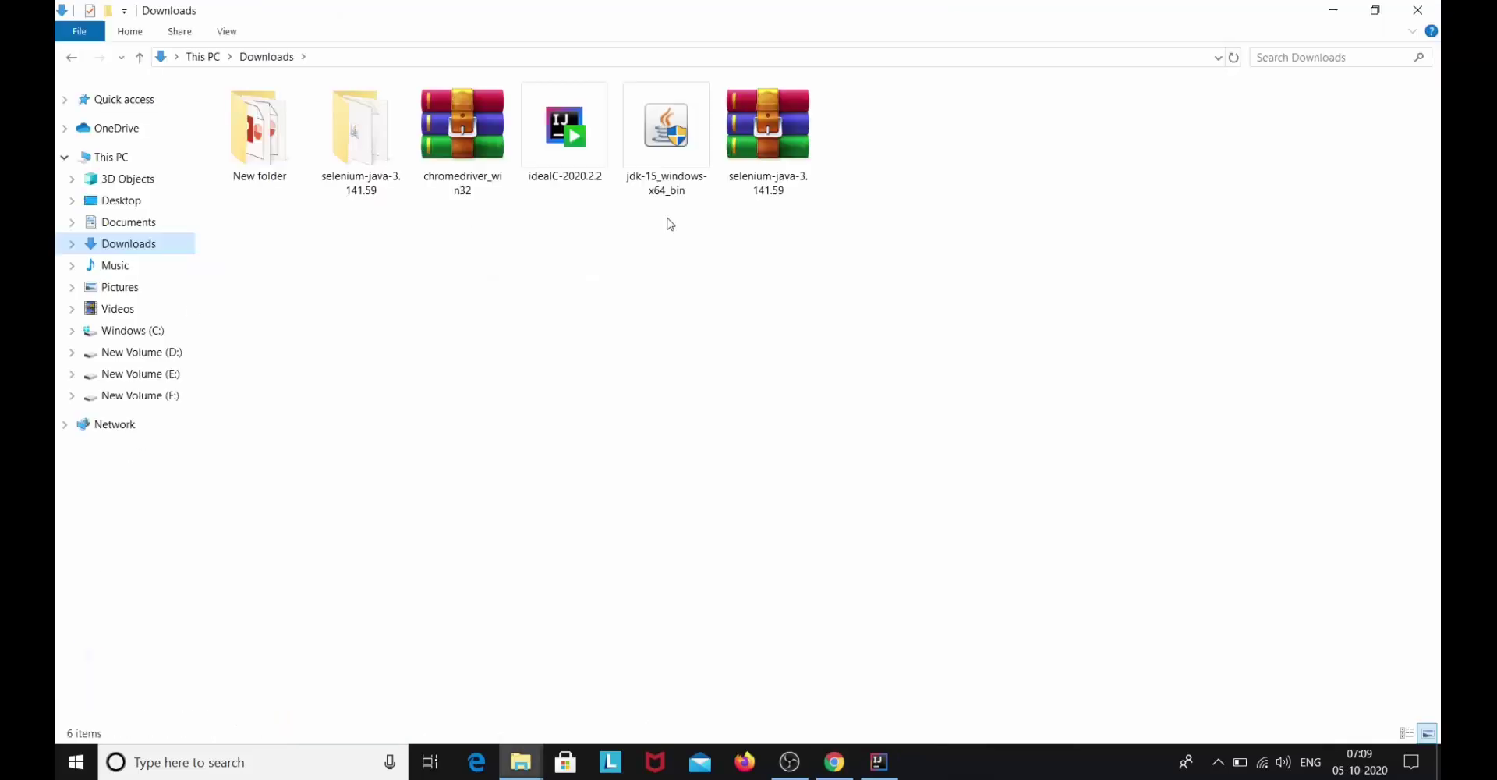
Extract chromedriver_win32.zip into a chromedriver_win32 folder in Downloads
right_click(461, 110)
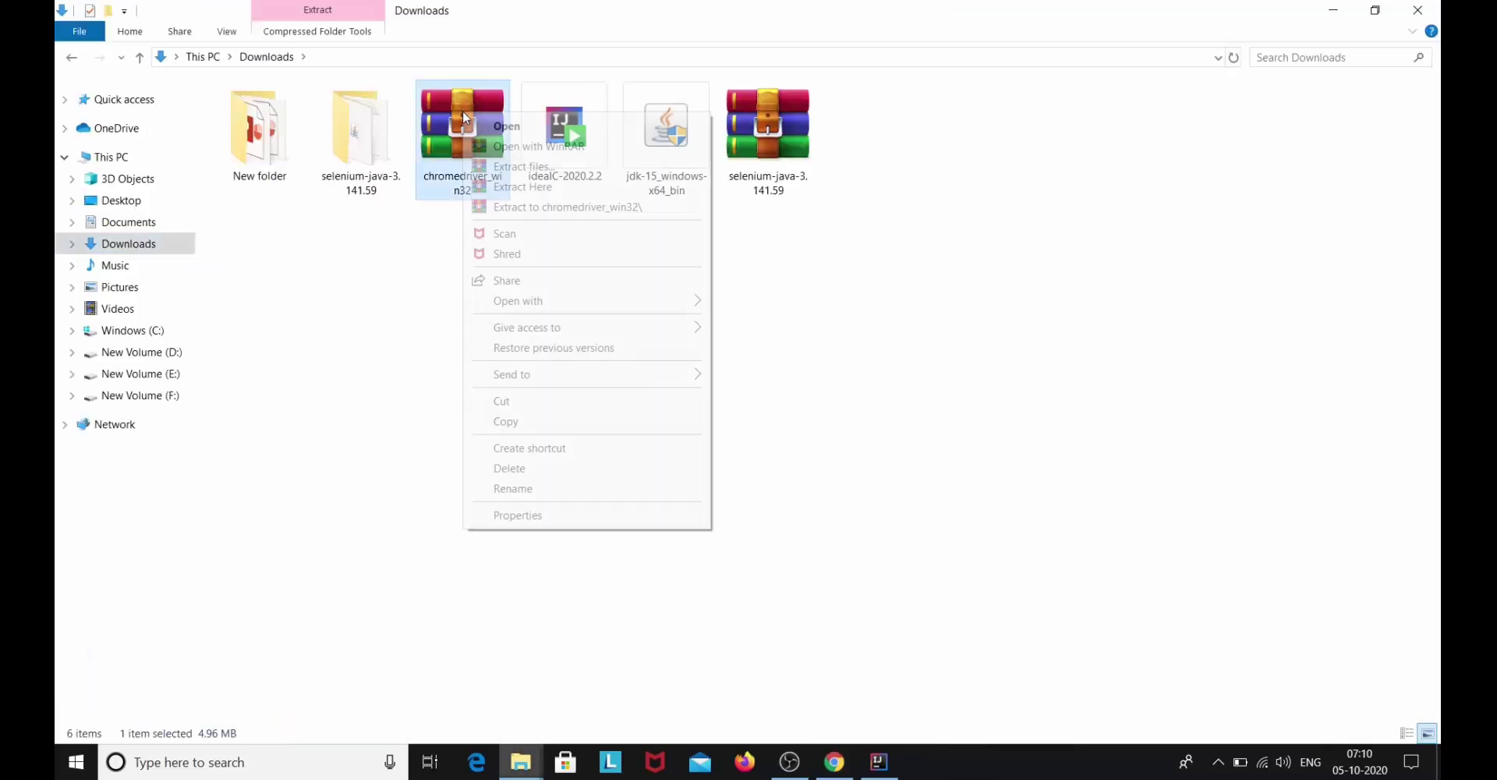
click(562, 167)
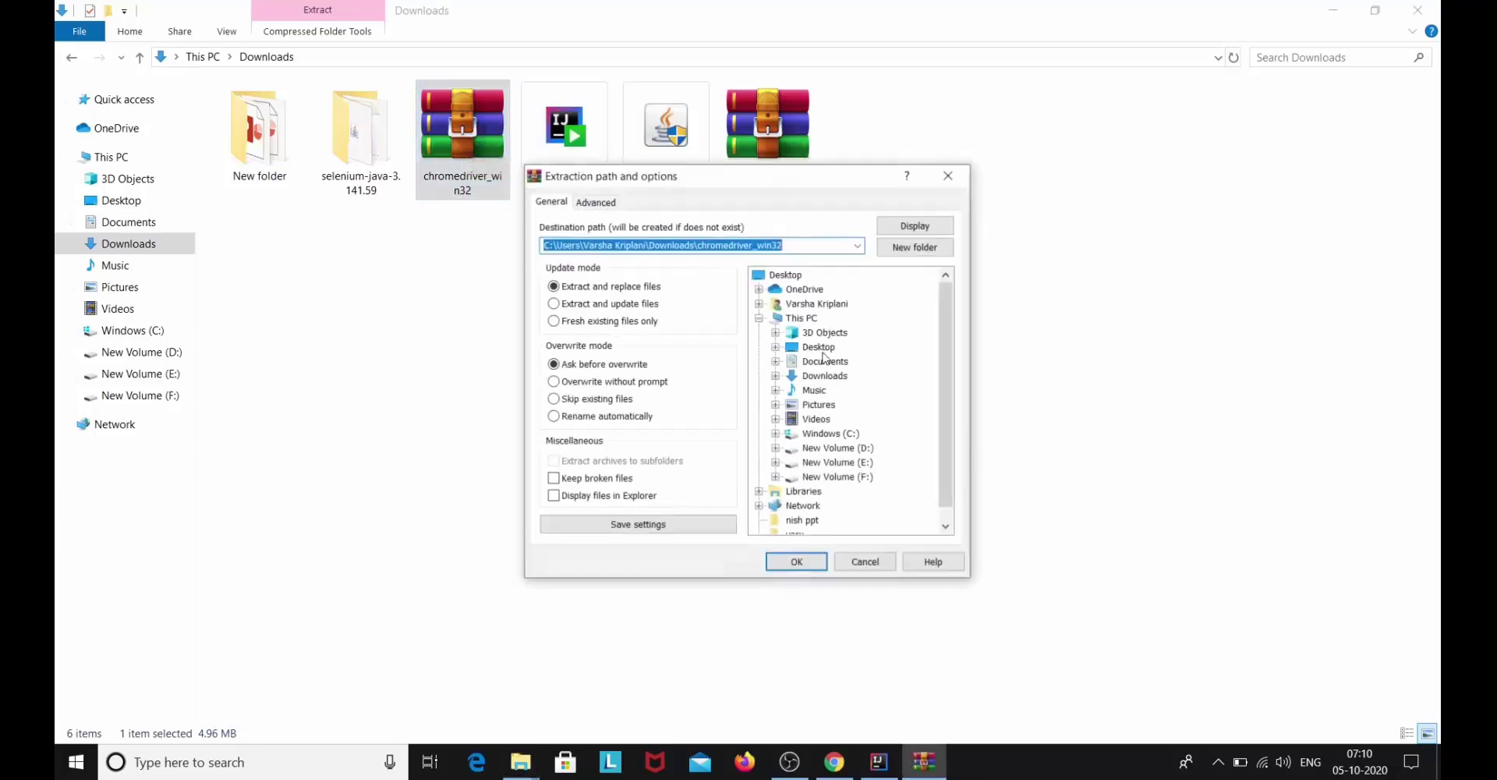
click(772, 559)
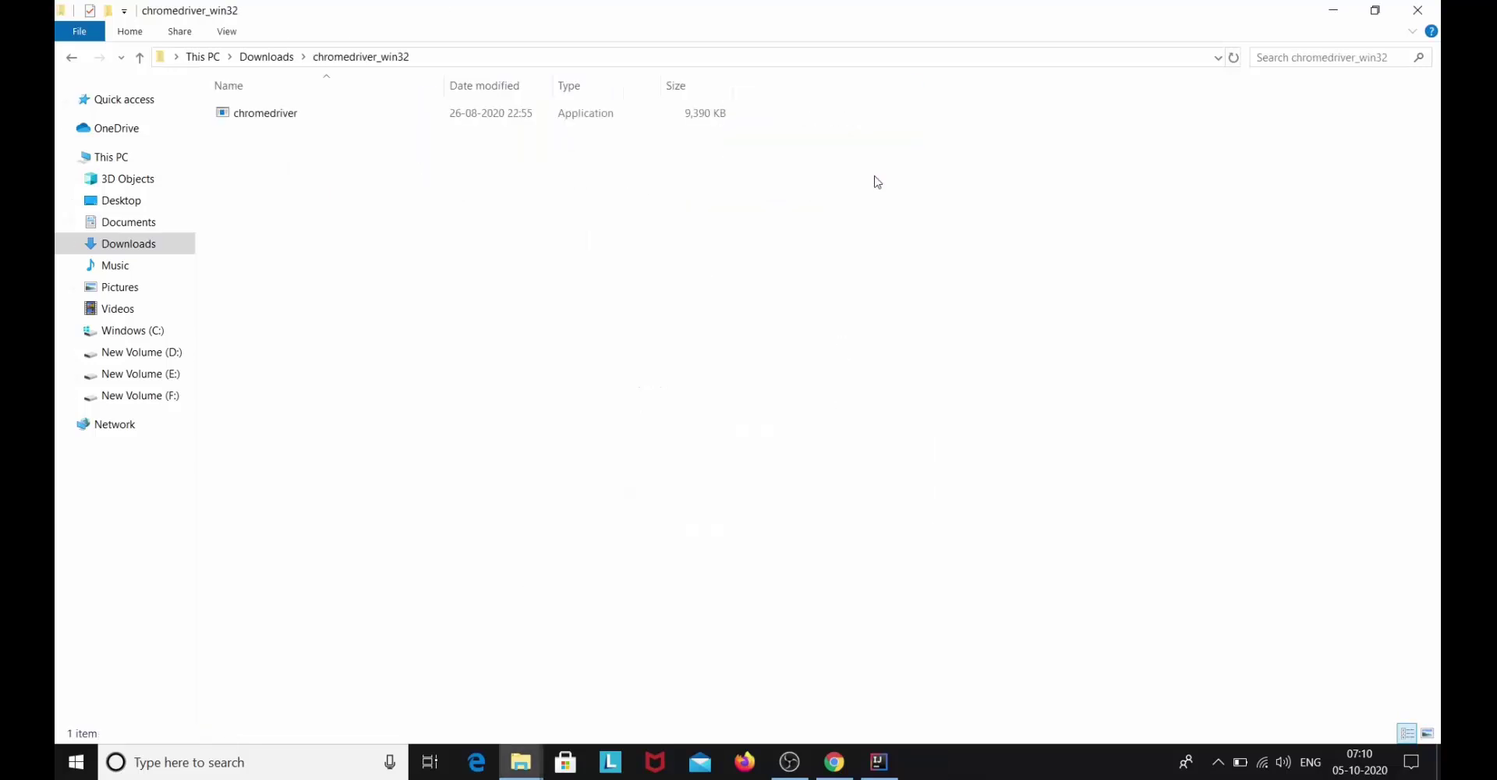
Copy chromedriver into D:\selenium jars and drivers\drivers\chromedriver
right_click(429, 115)
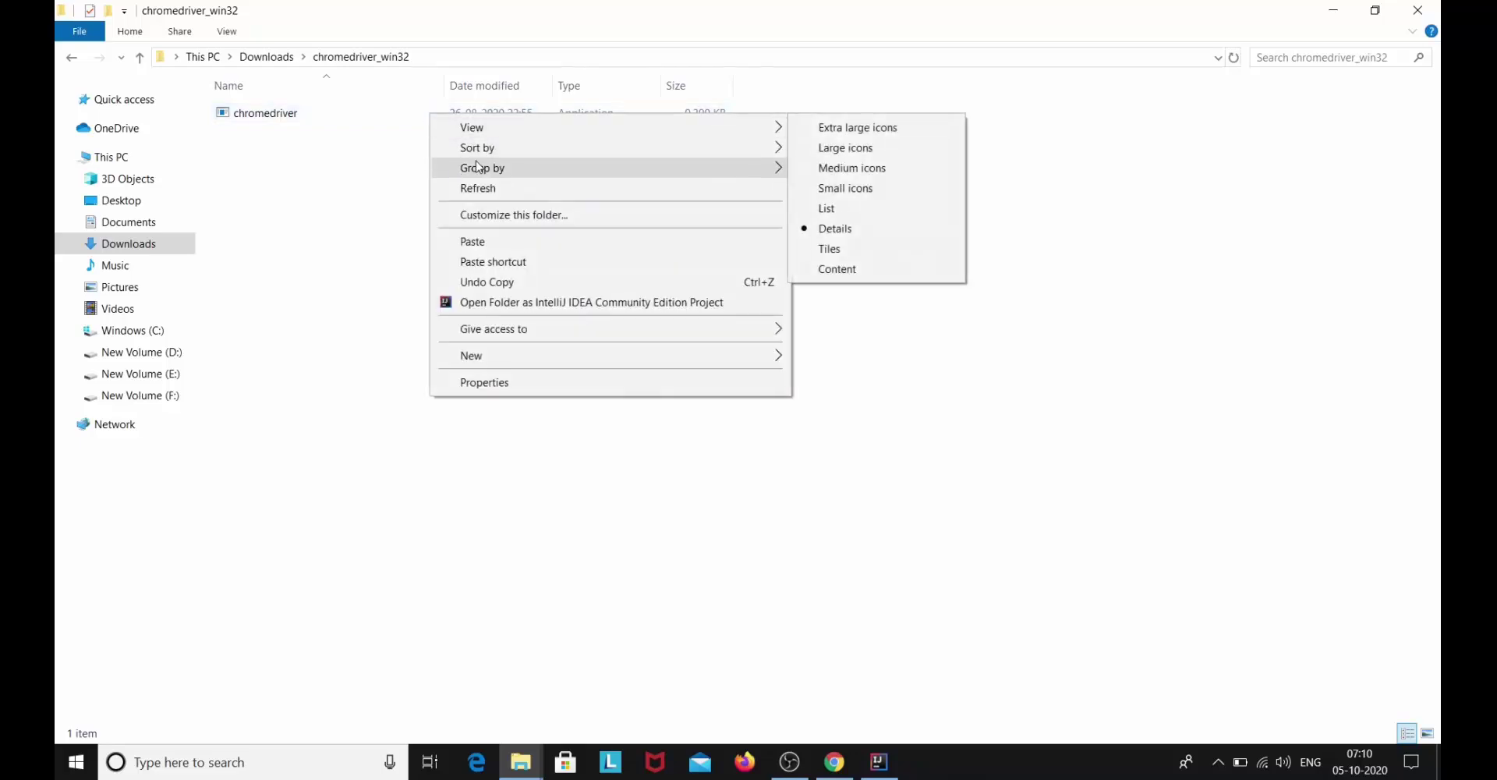
mouse_move(478, 166)
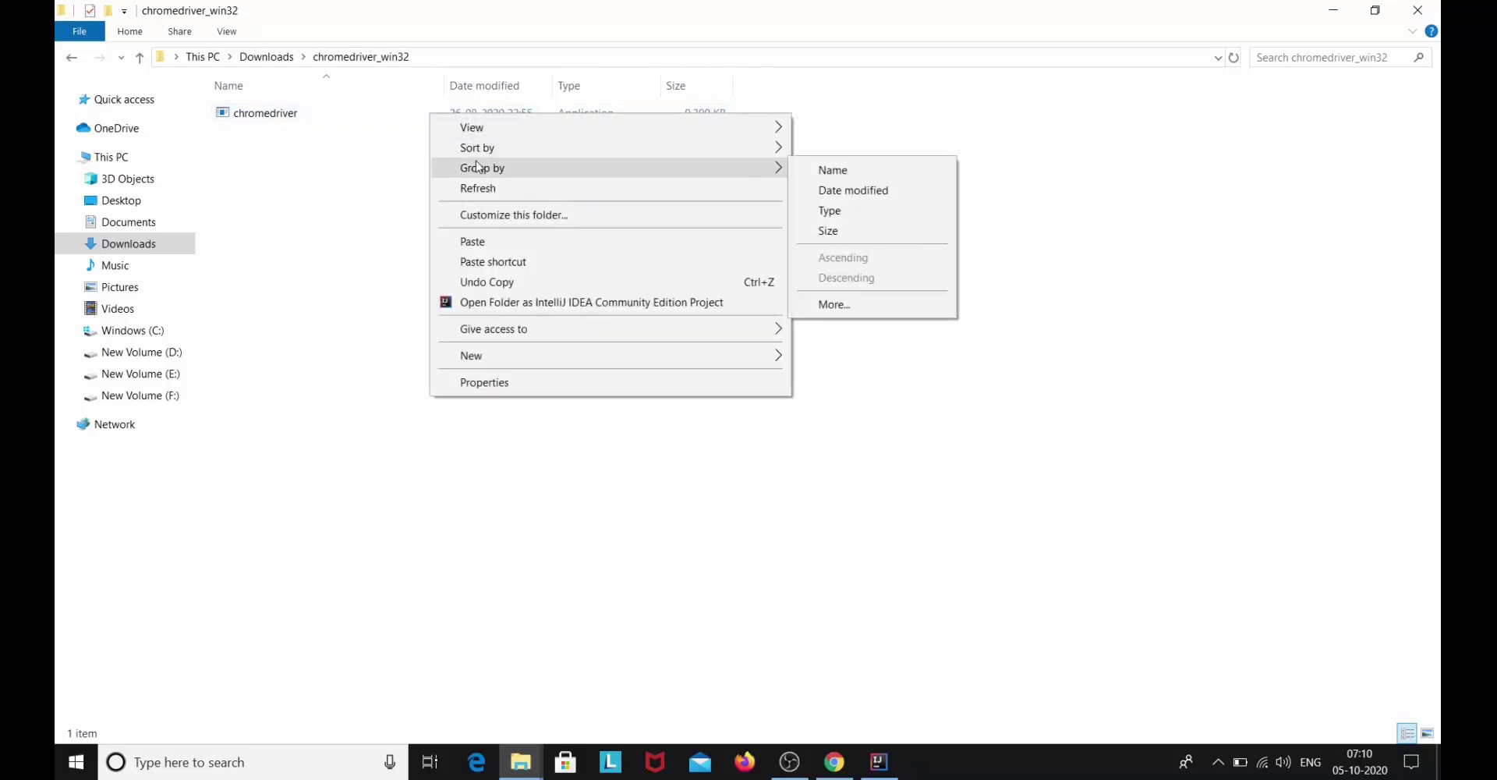
right_click(277, 127)
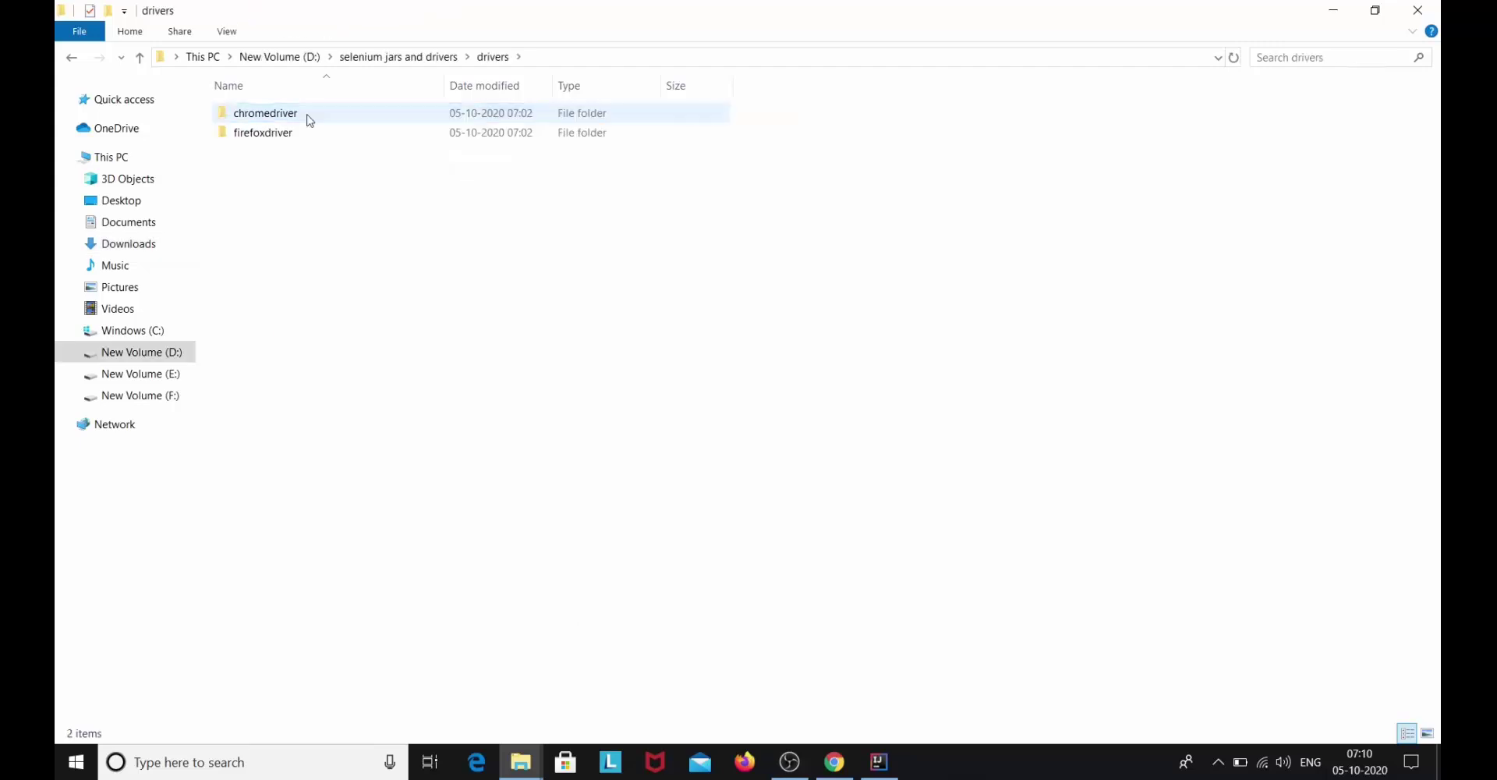
double_click(307, 115)
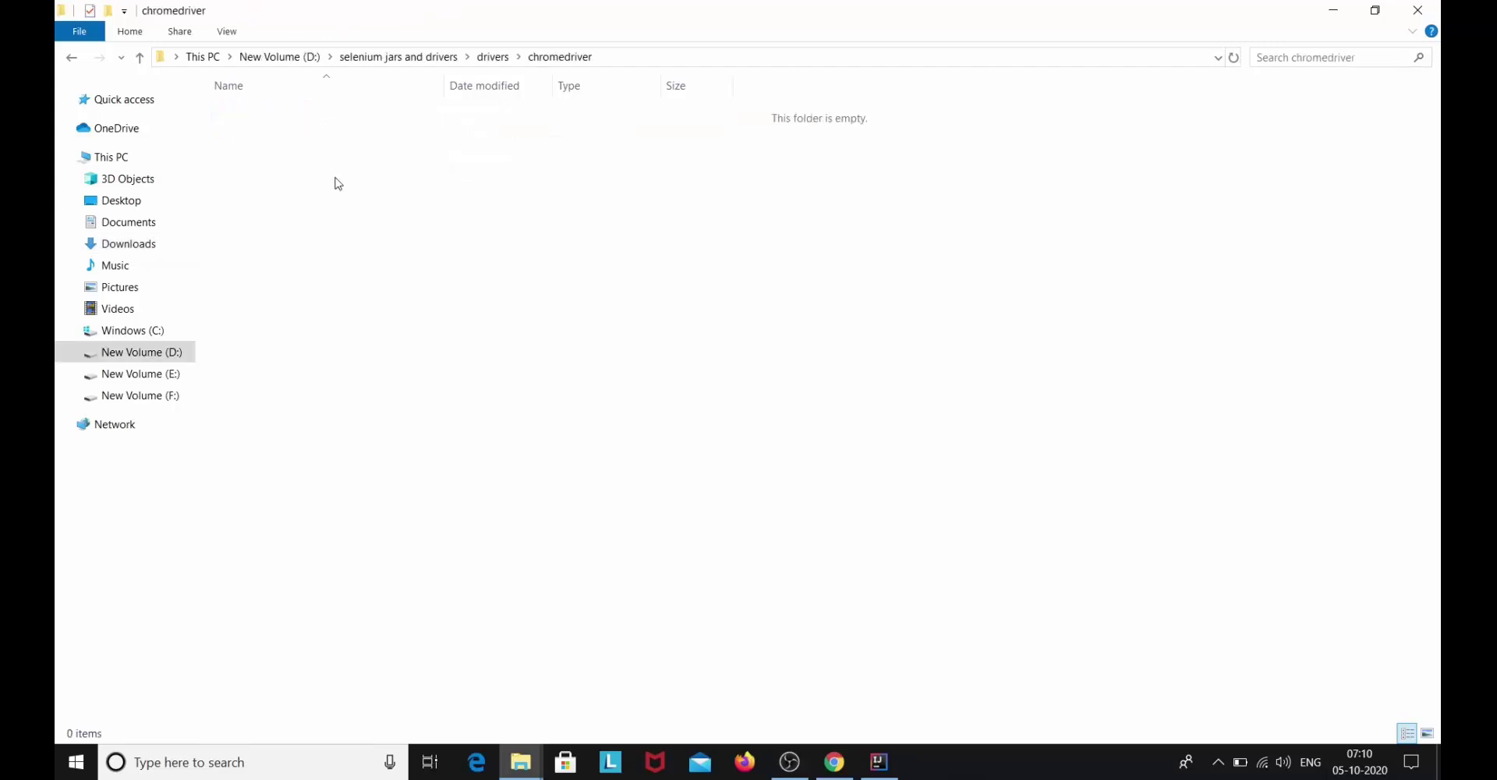
key(ctrl+v)
key(alt+Tab)
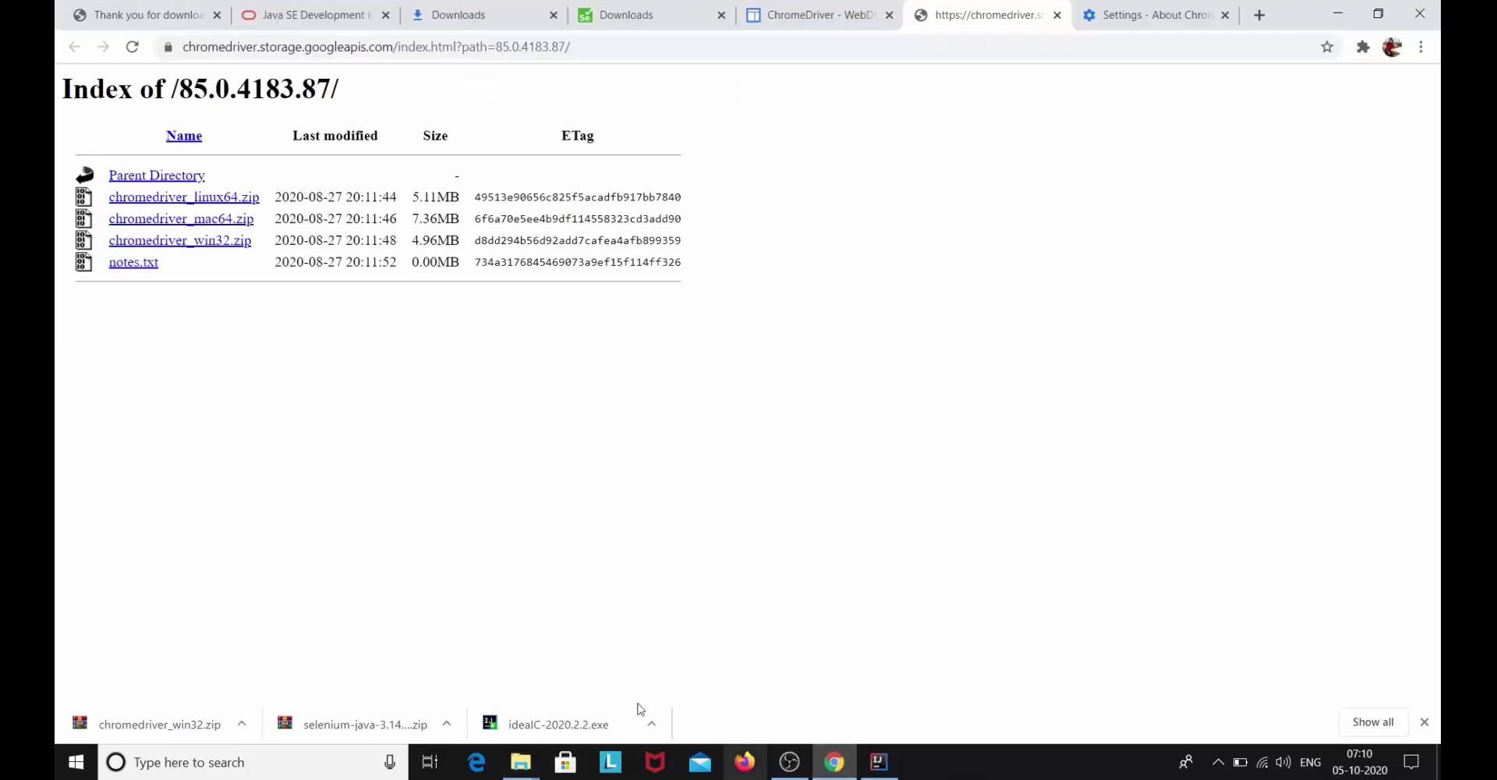
Open the Firefox driver documentation in a new tab and view geckodriver's Supported platforms table
click(620, 20)
scroll(217, 514, up, 1)
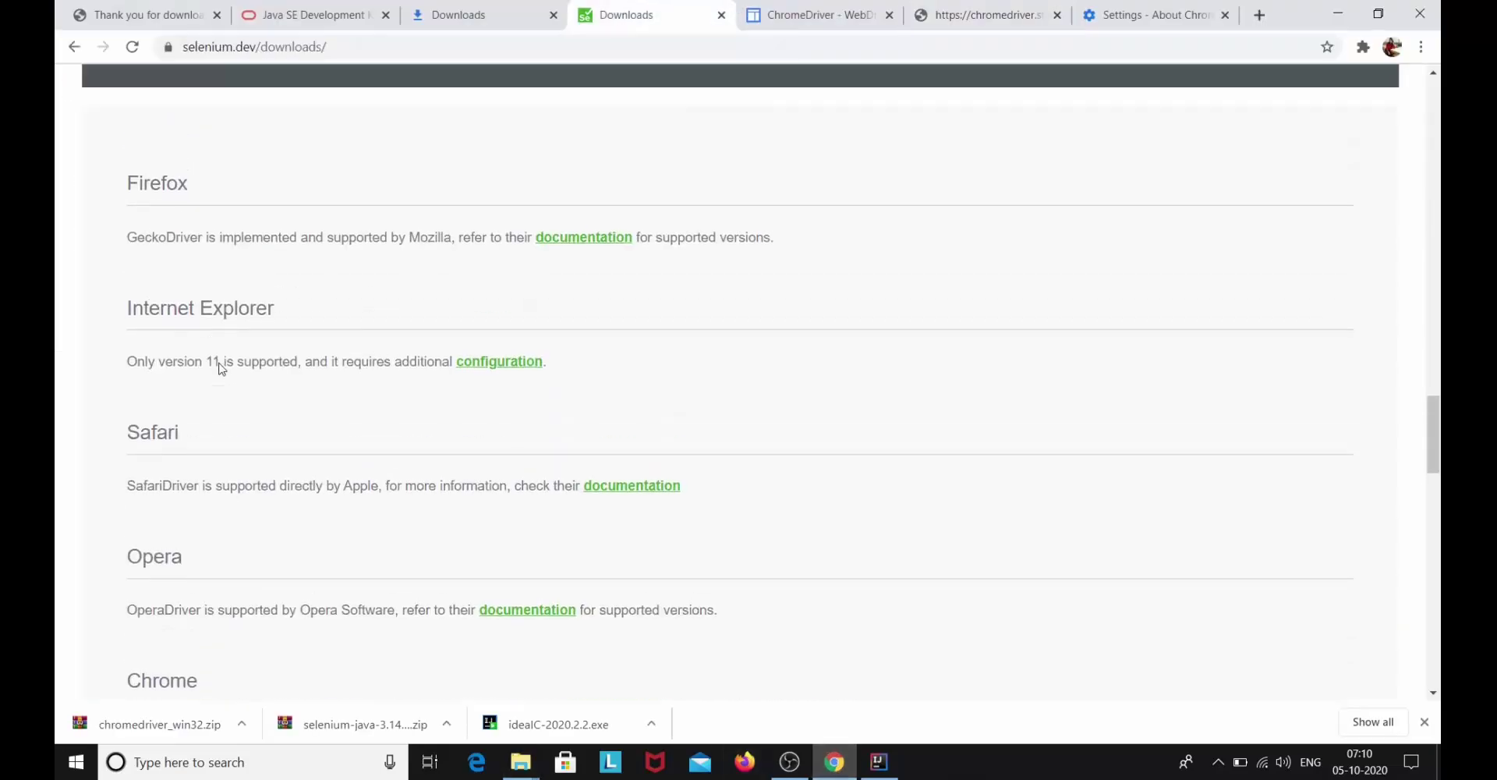
right_click(587, 240)
click(616, 243)
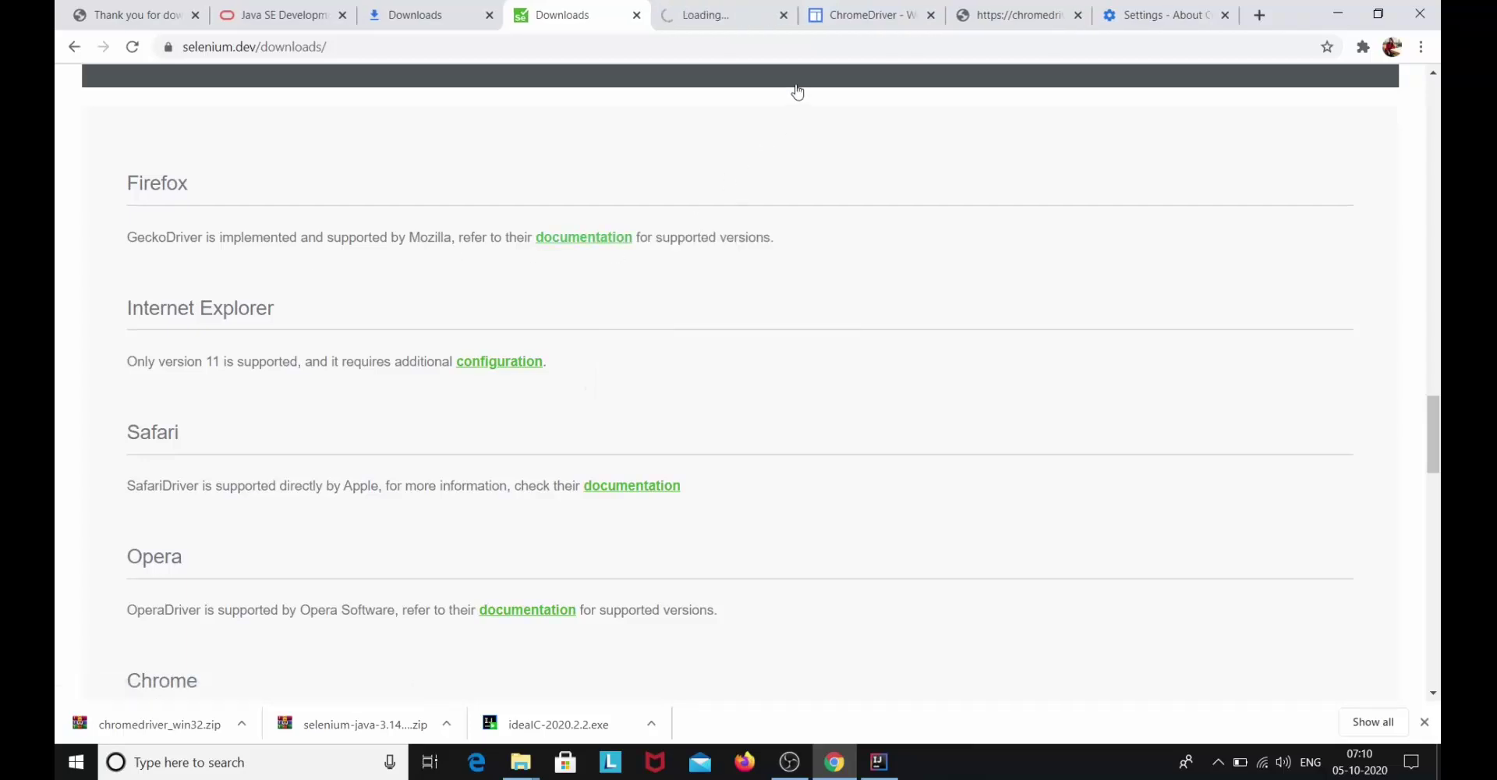
click(722, 14)
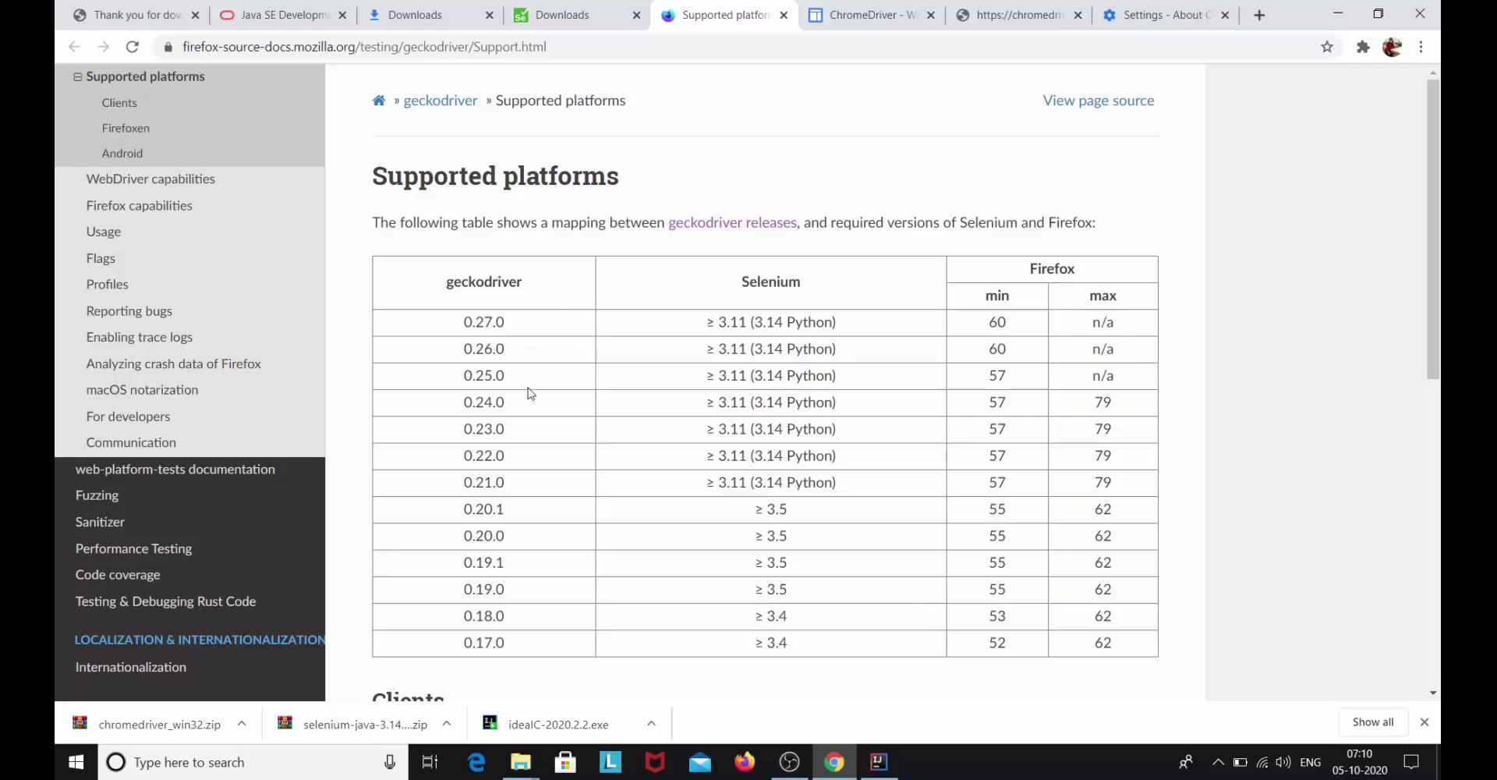
scroll(552, 633, down, 1)
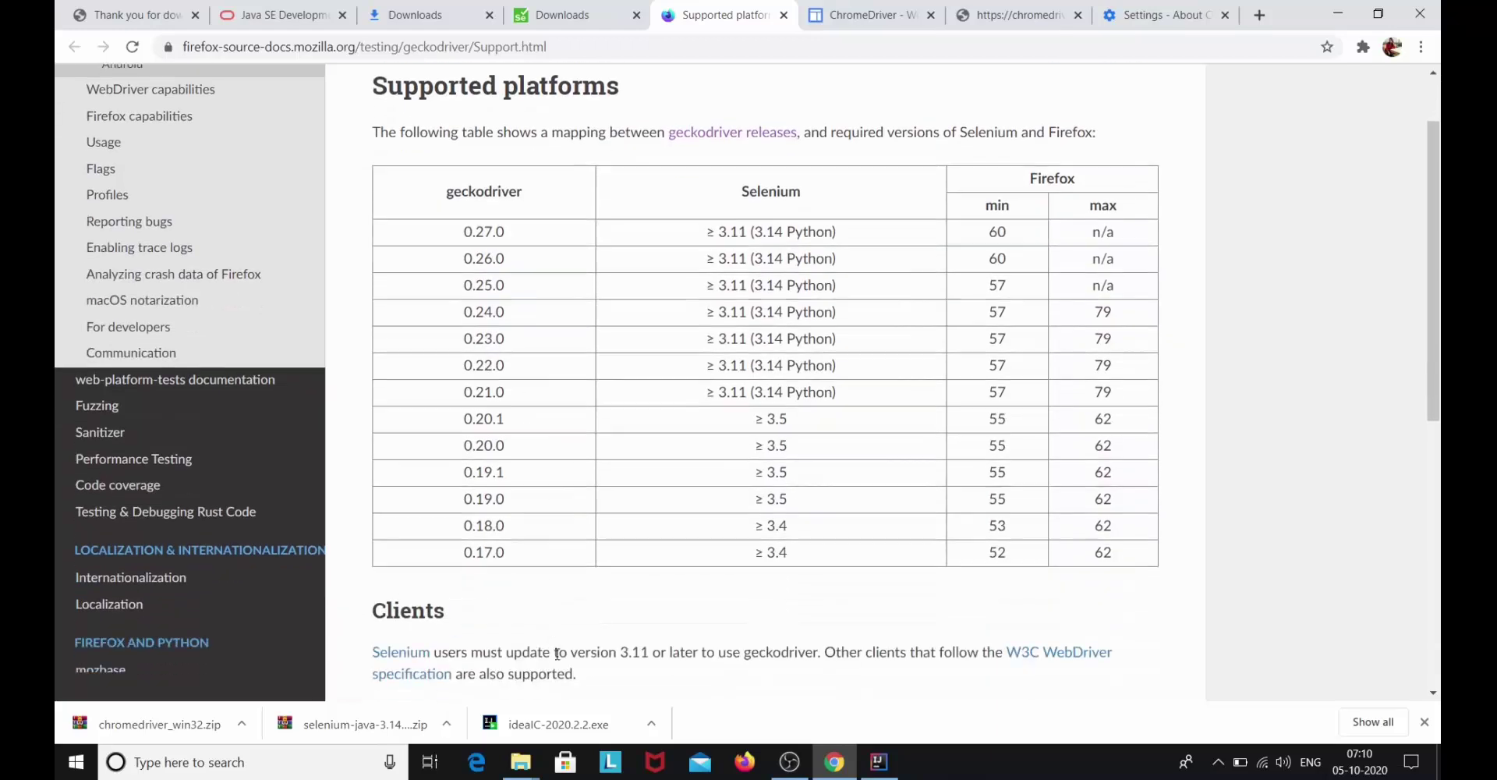
click(744, 764)
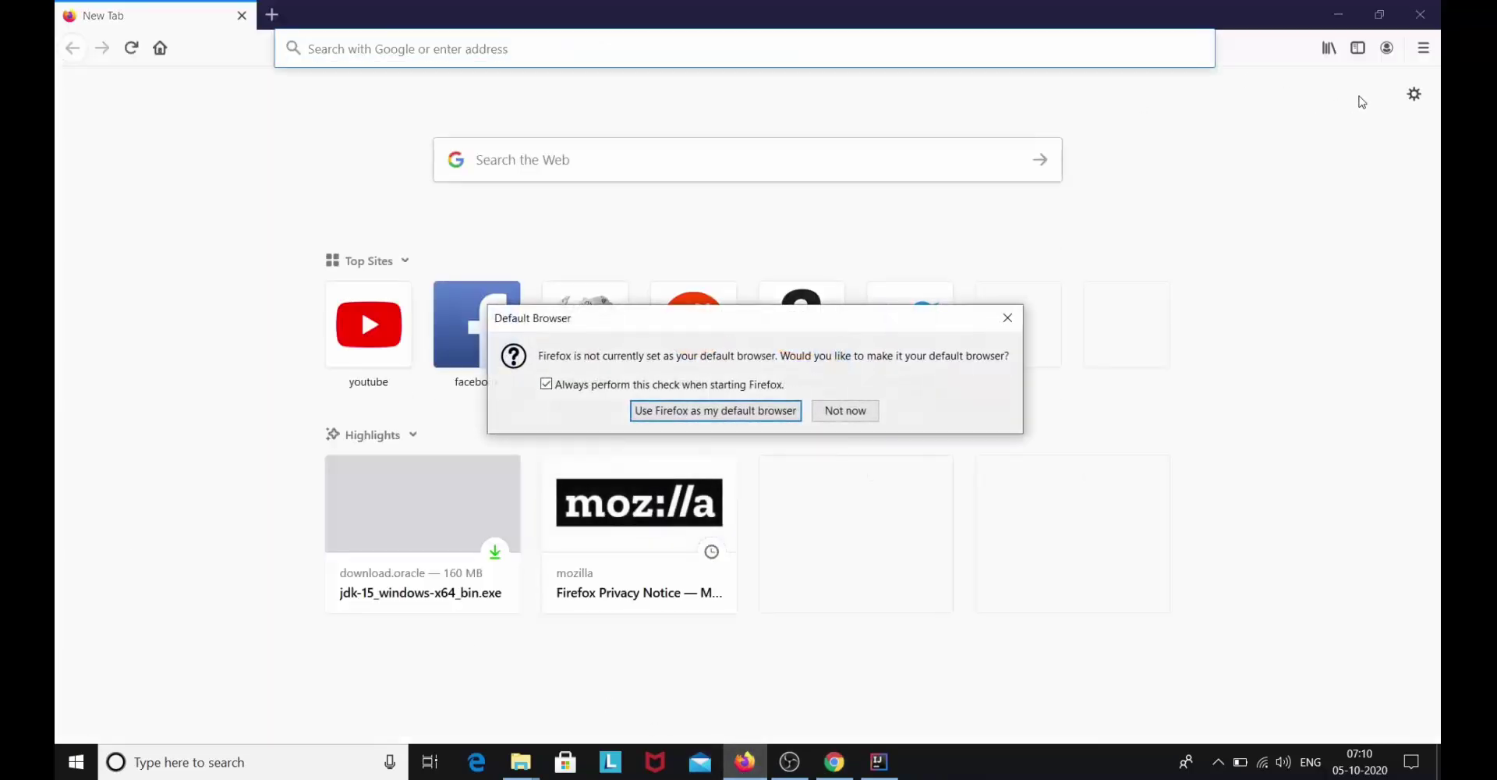
Read Firefox version 81.0.1 under Options > General, then minimize Firefox
click(1008, 318)
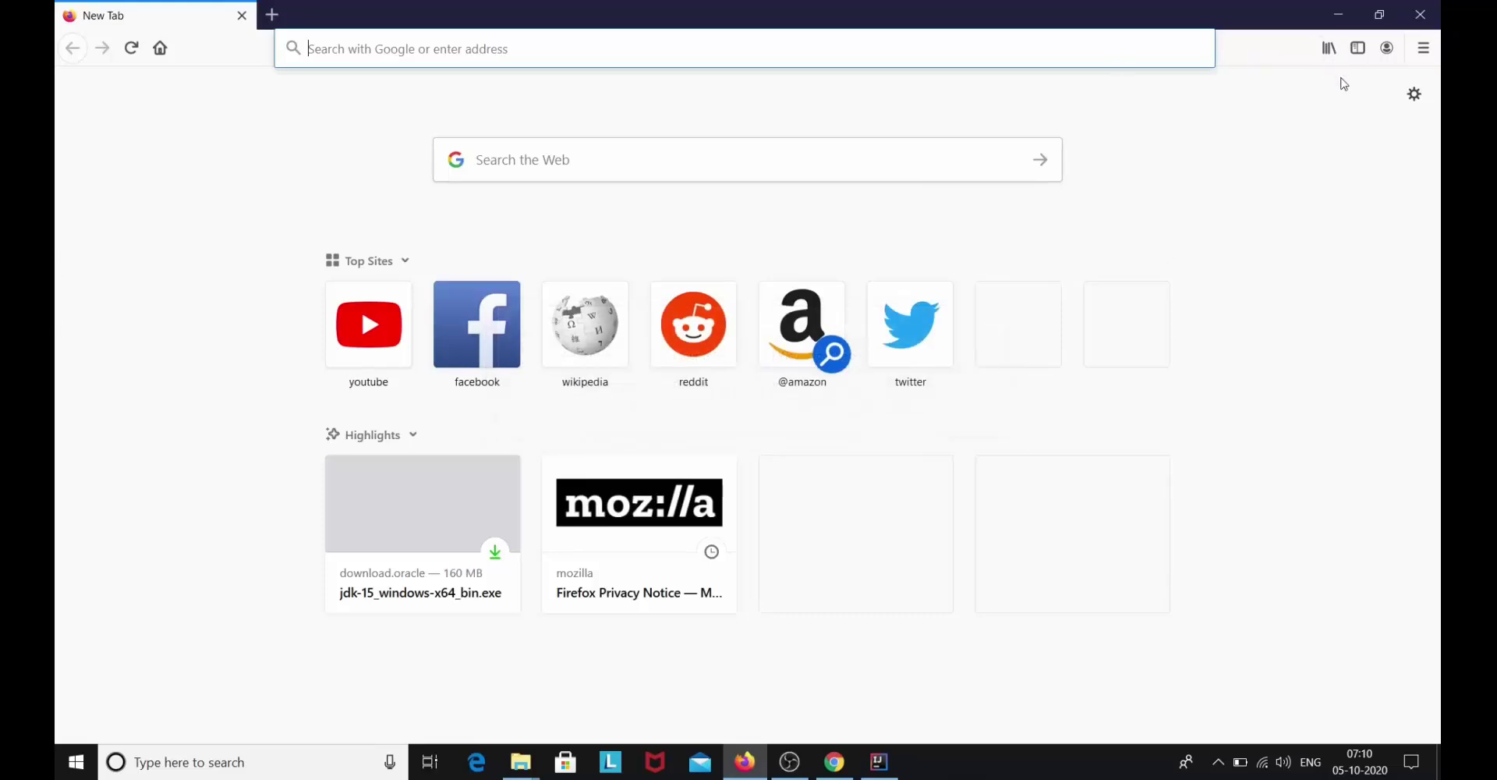
click(1417, 101)
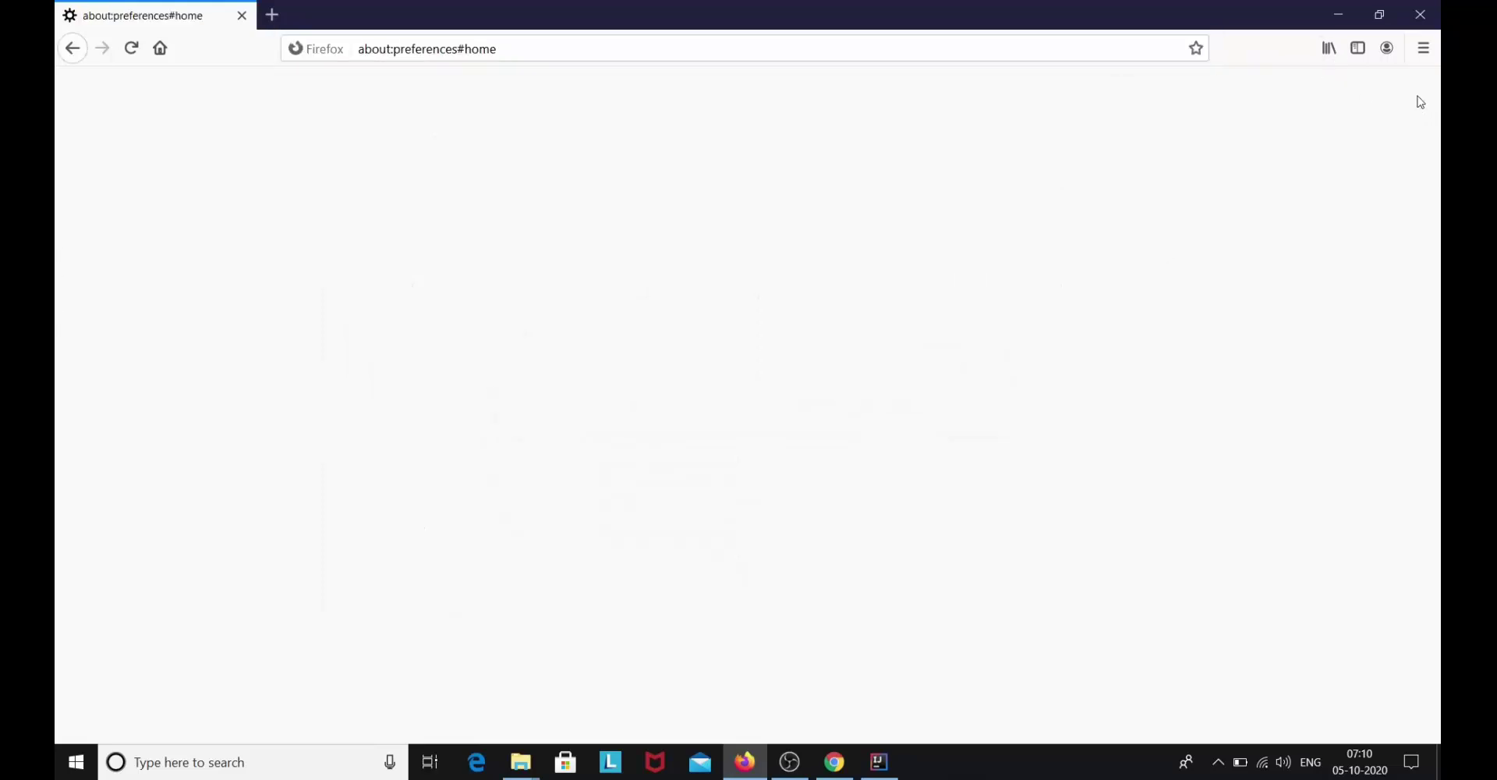
click(106, 161)
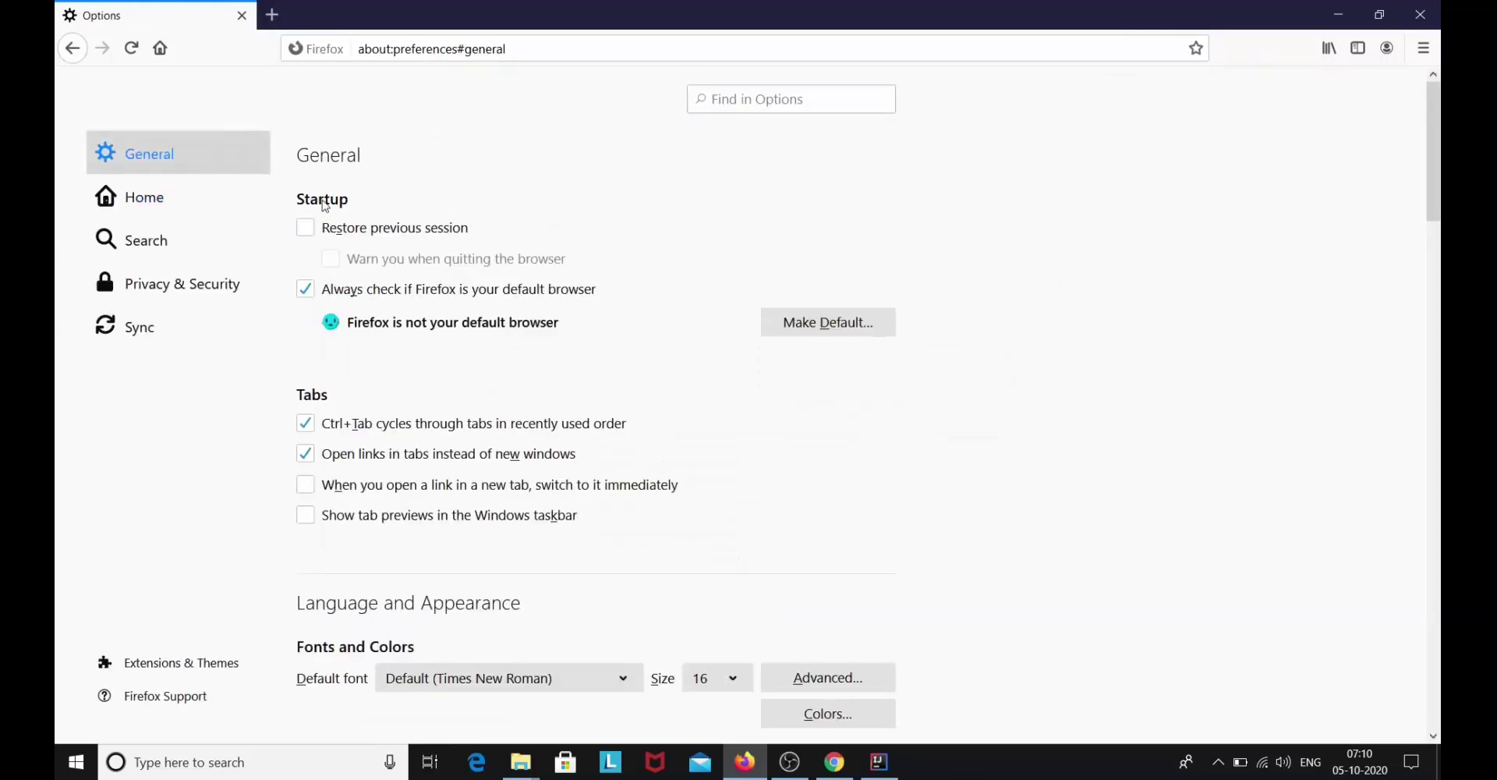
scroll(637, 433, down, 6)
scroll(635, 445, down, 15)
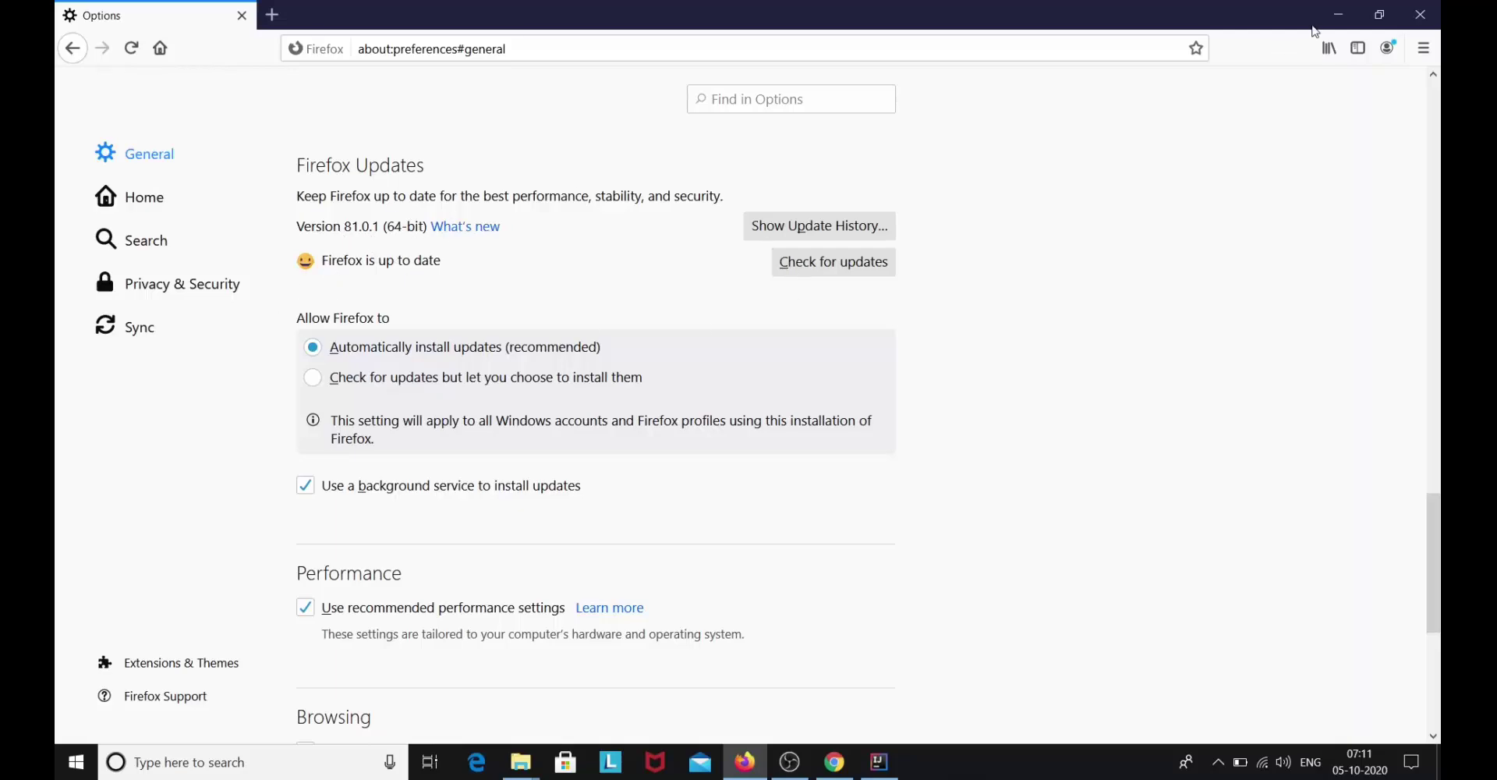
click(1341, 15)
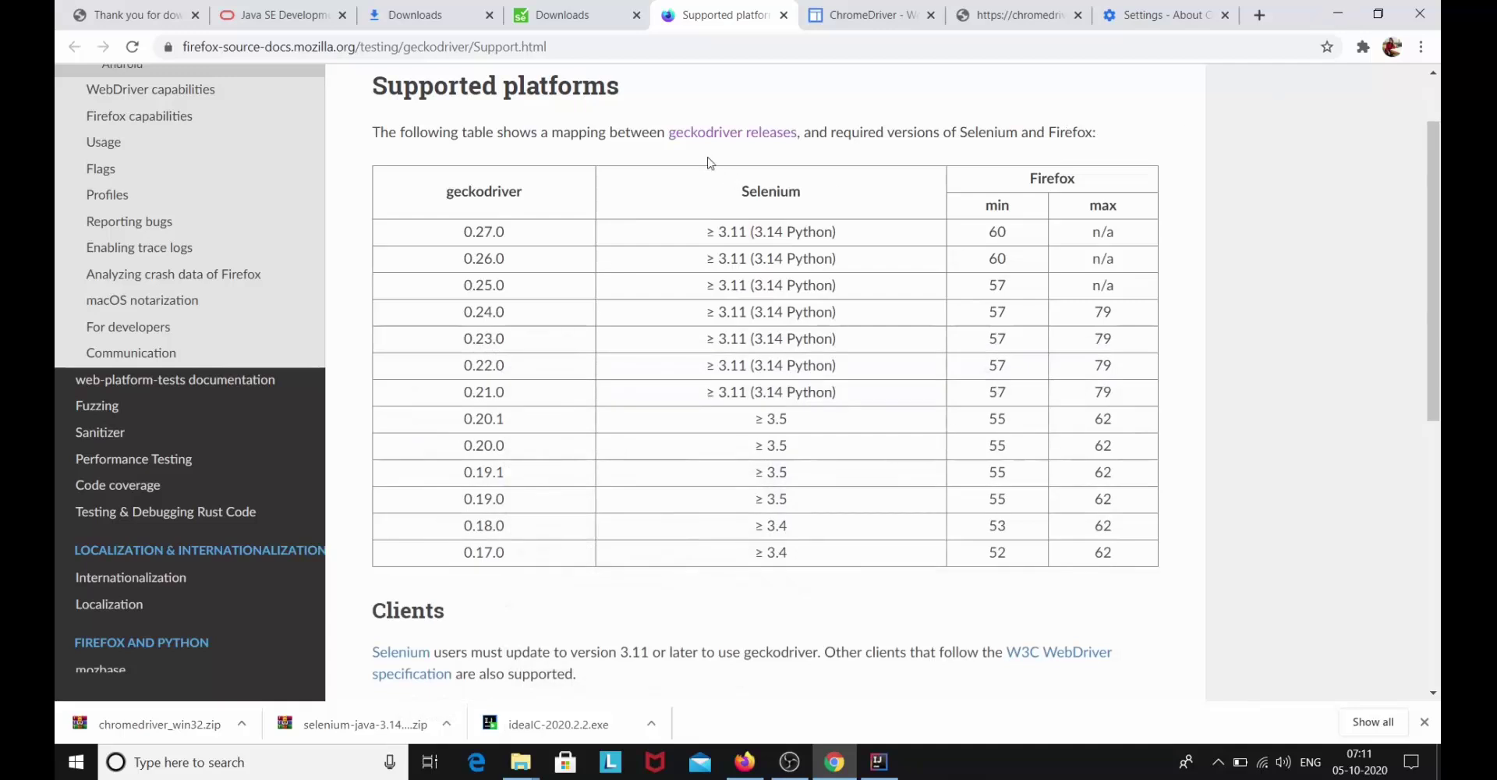
Bring up the geckodriver 0.27.0 release assets, then switch to the Downloads folder
click(746, 140)
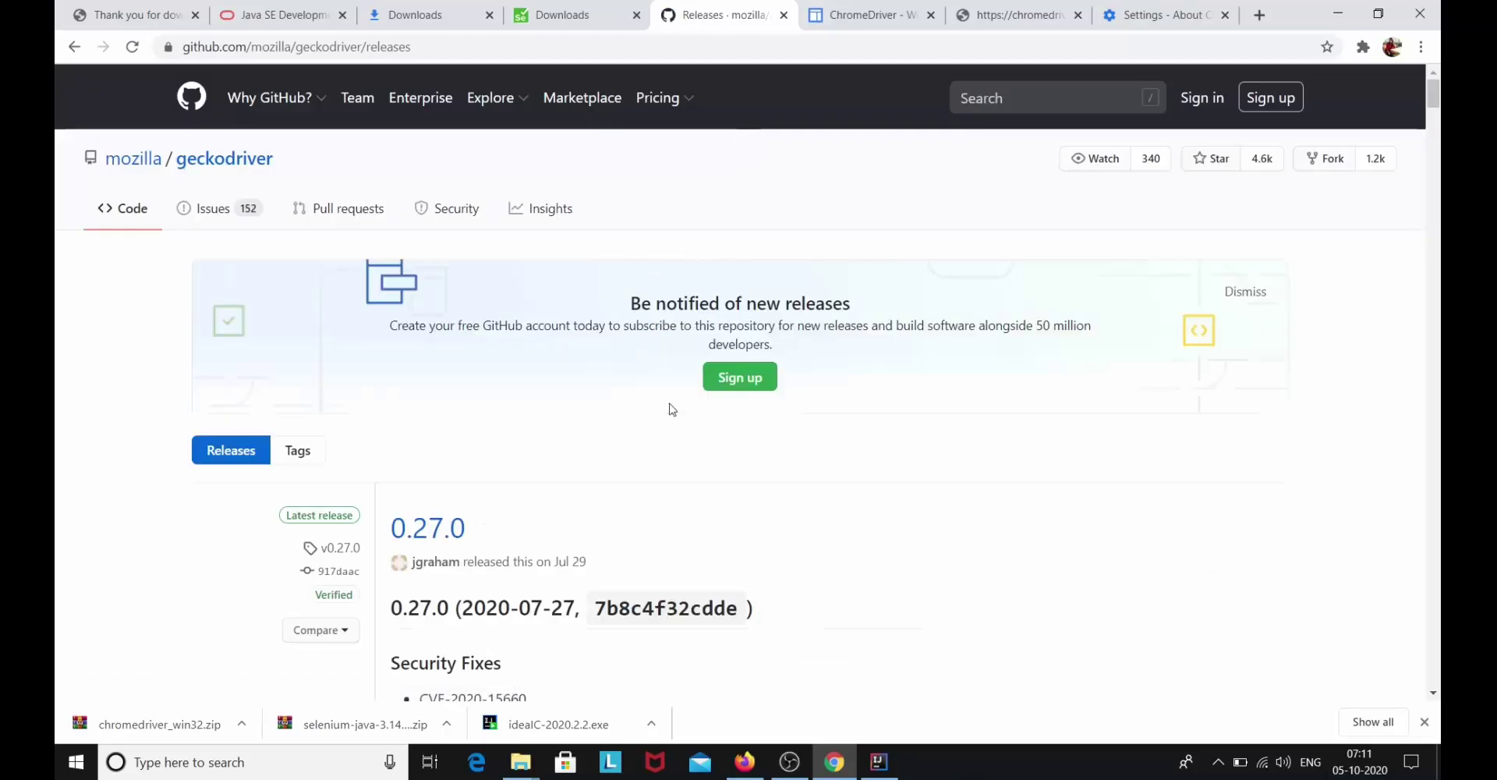
scroll(715, 411, down, 1)
scroll(718, 412, down, 15)
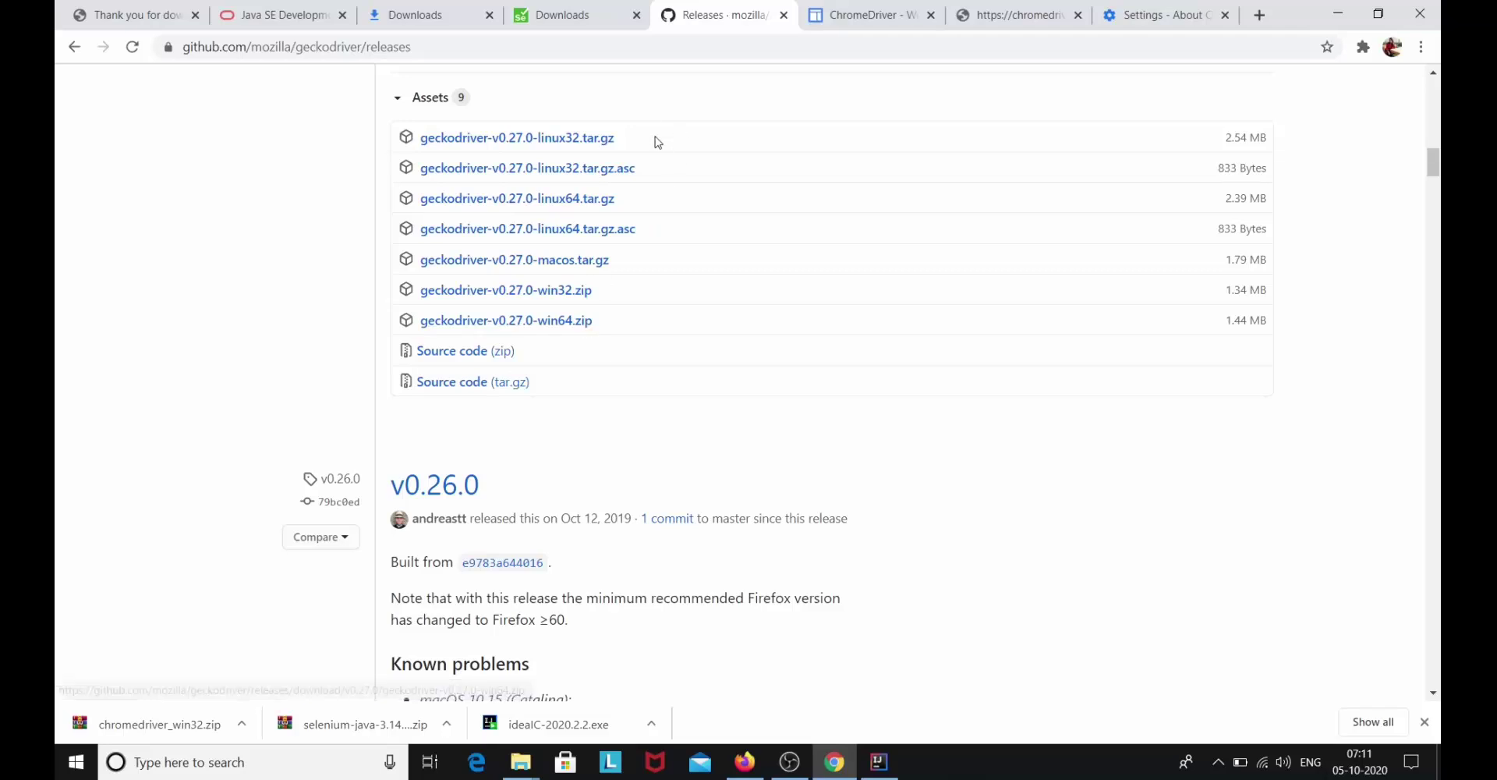
key(alt+Tab)
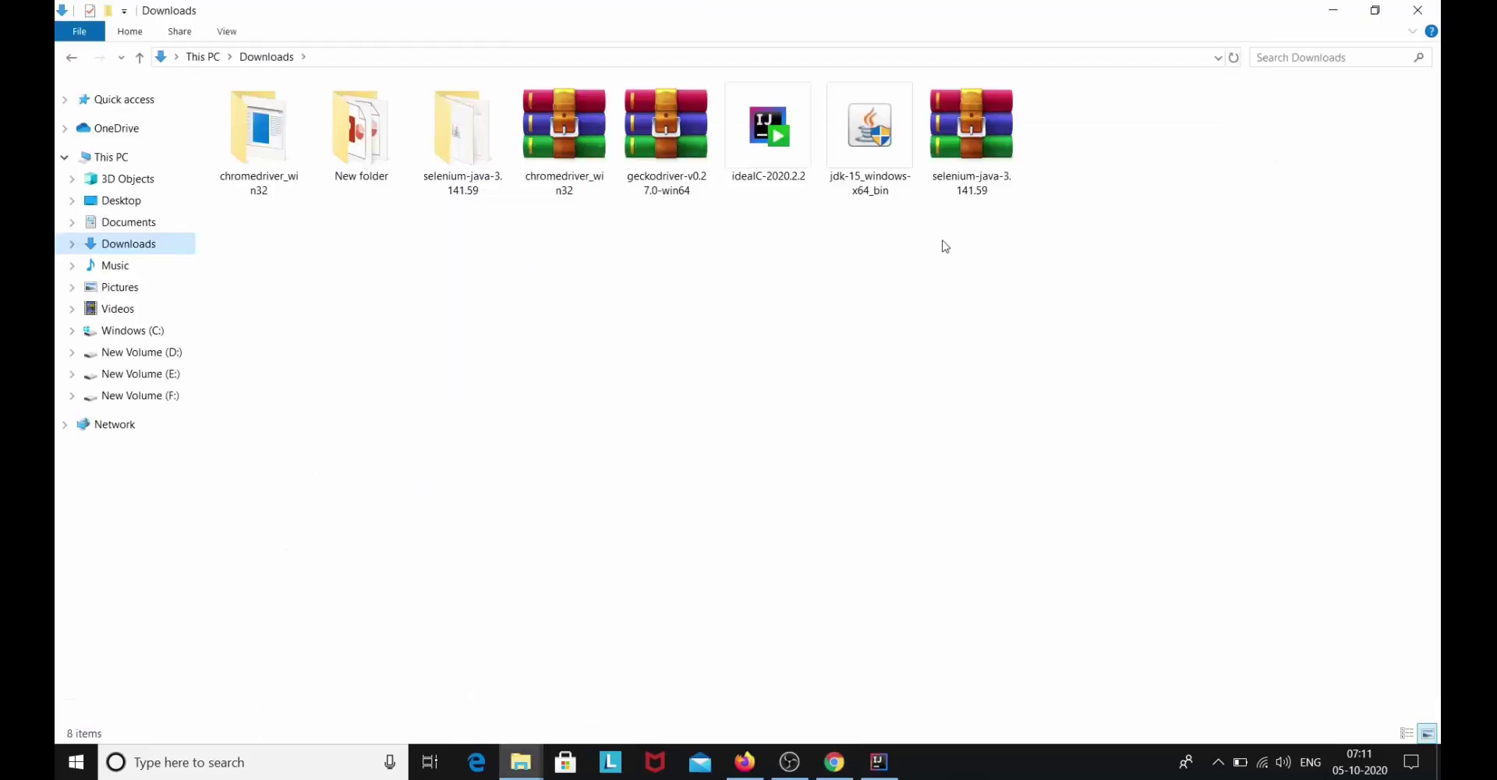
Extract the geckodriver-v0.27.0-win64 archive and copy the geckodriver executable from it
right_click(665, 163)
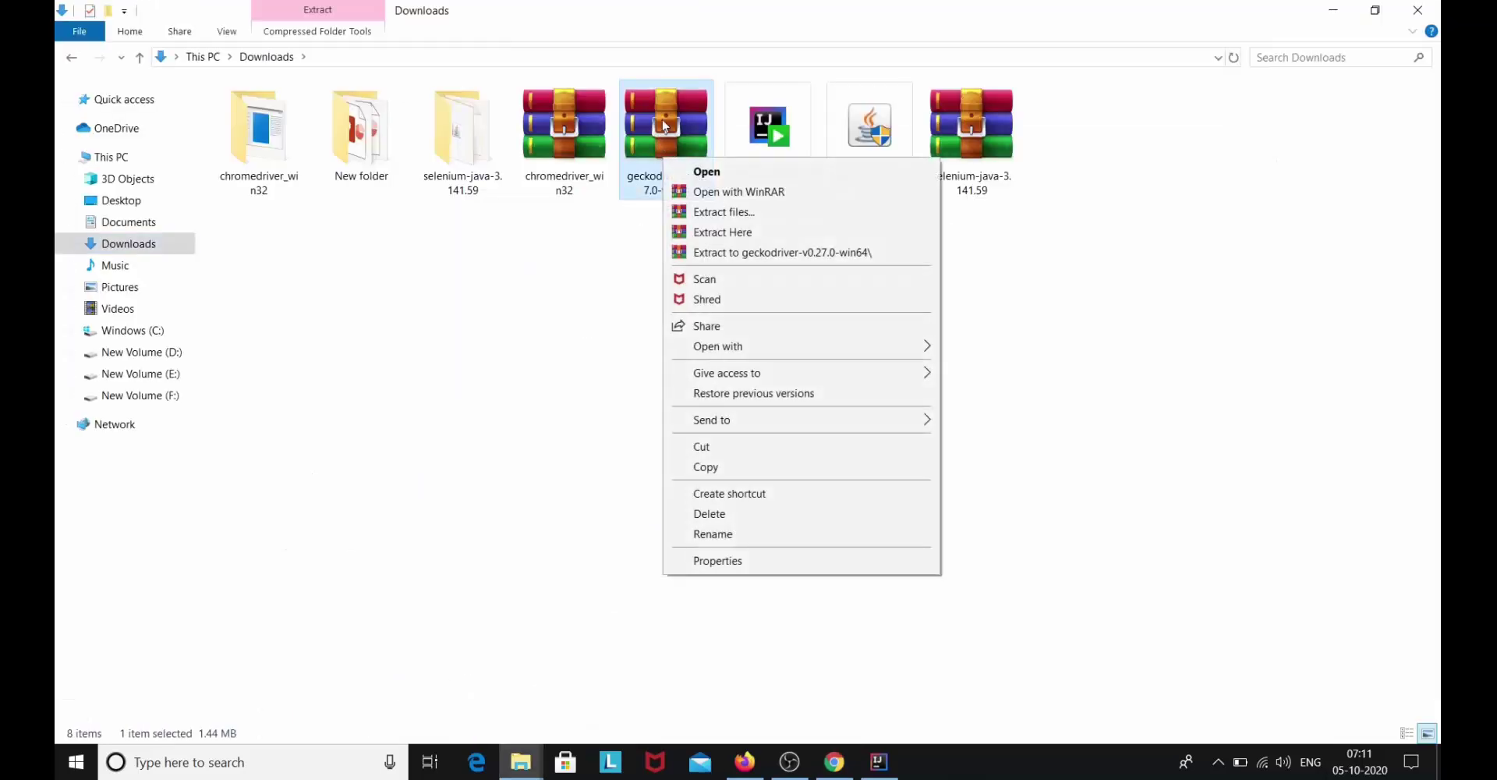
click(711, 211)
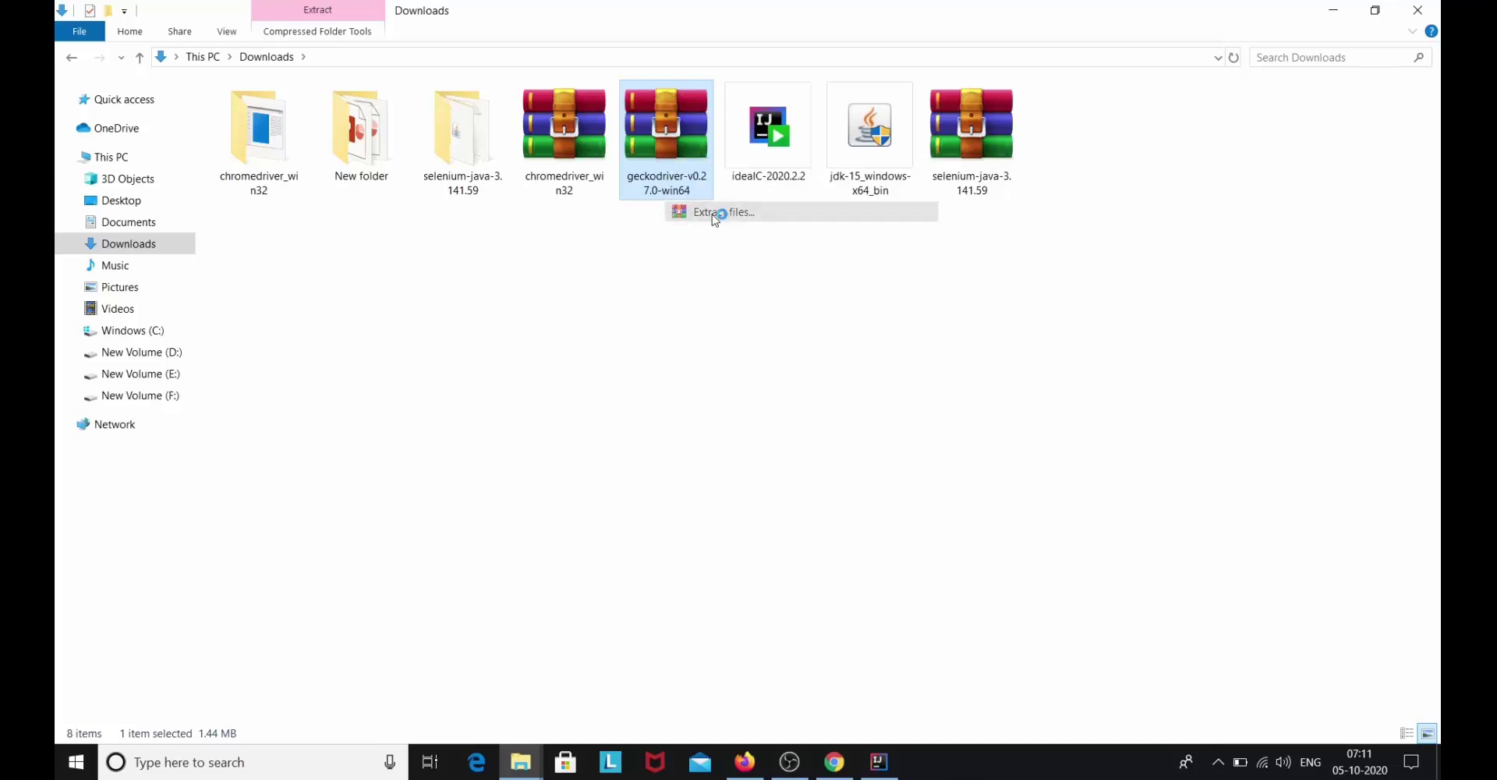
click(796, 562)
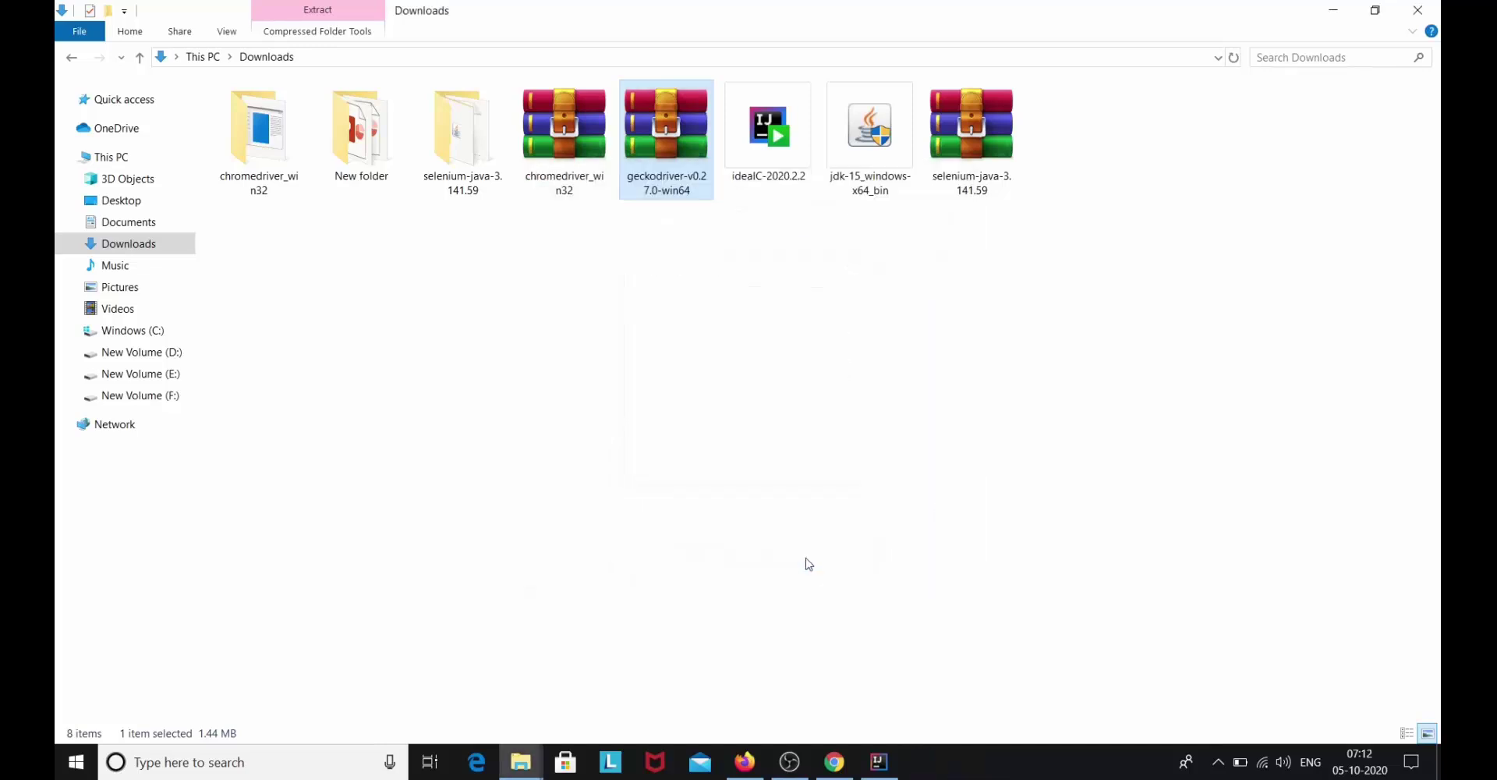
double_click(1069, 129)
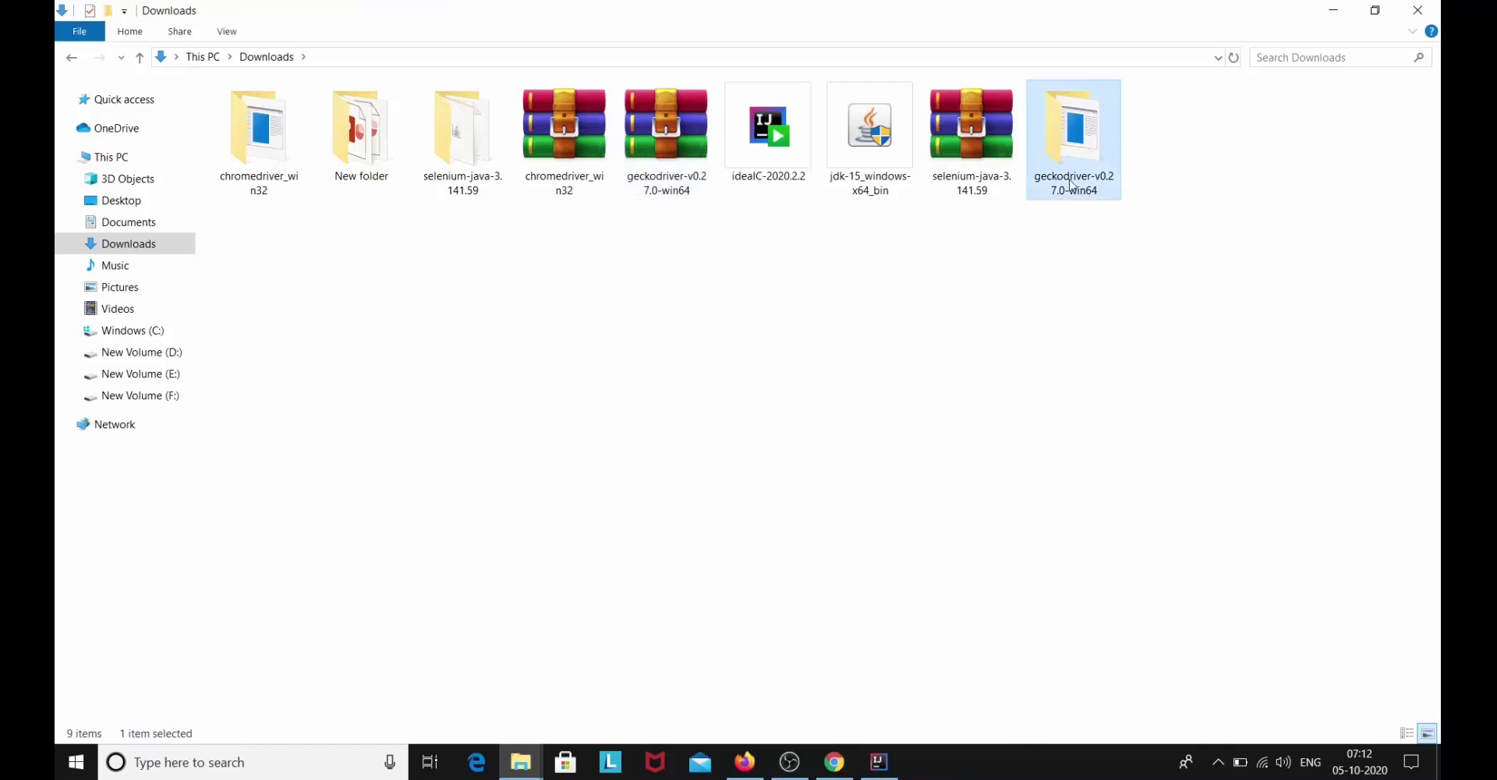
click(447, 118)
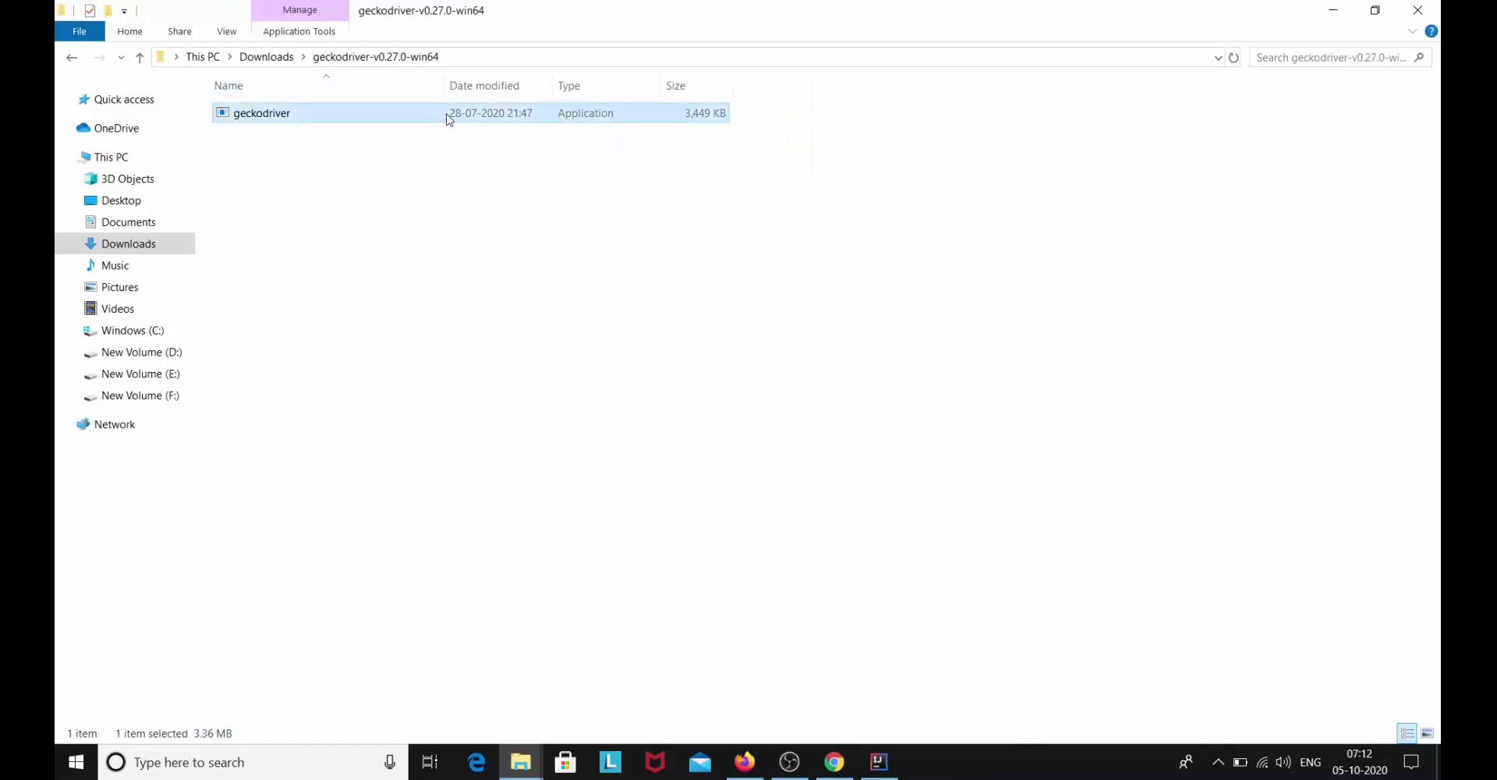
right_click(450, 117)
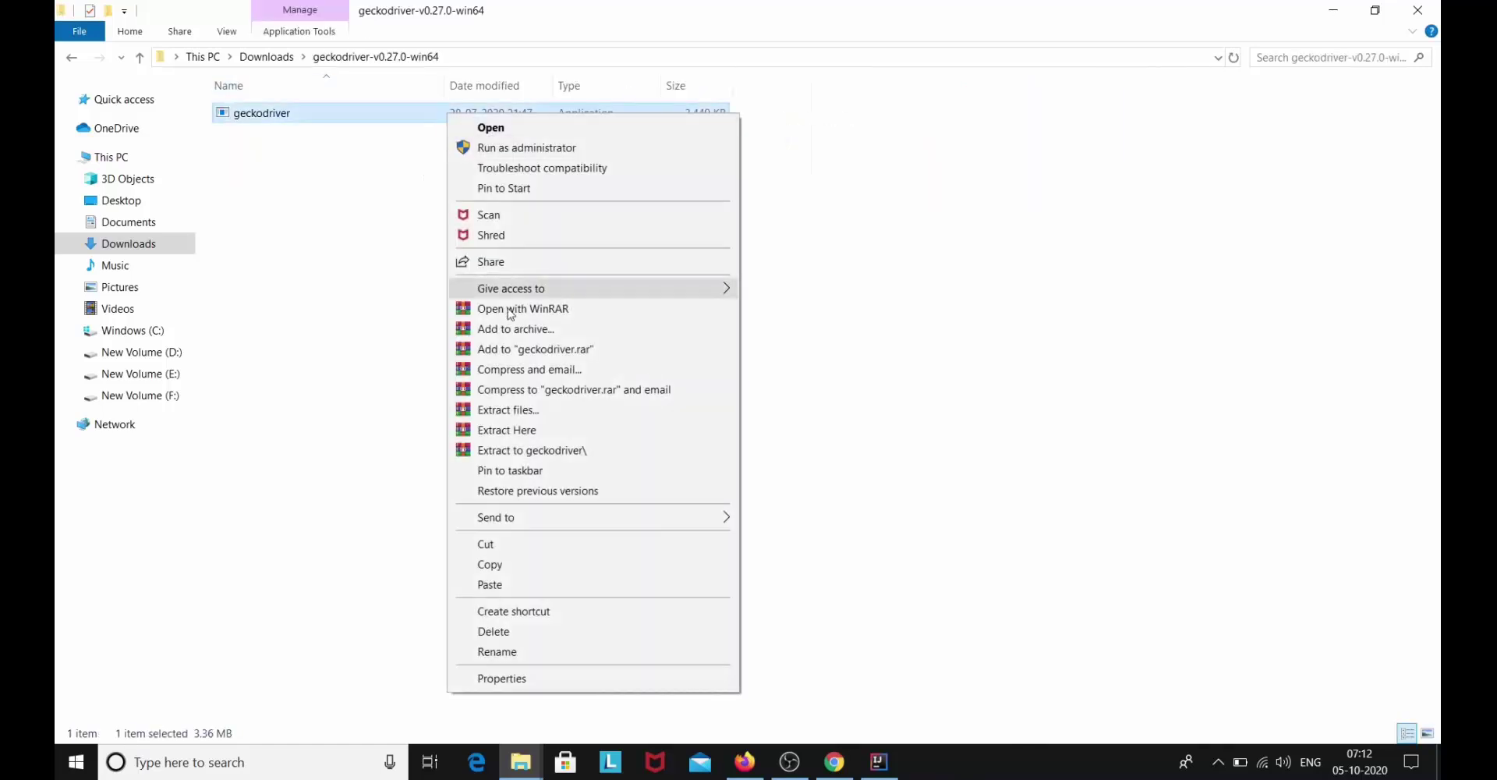
click(487, 565)
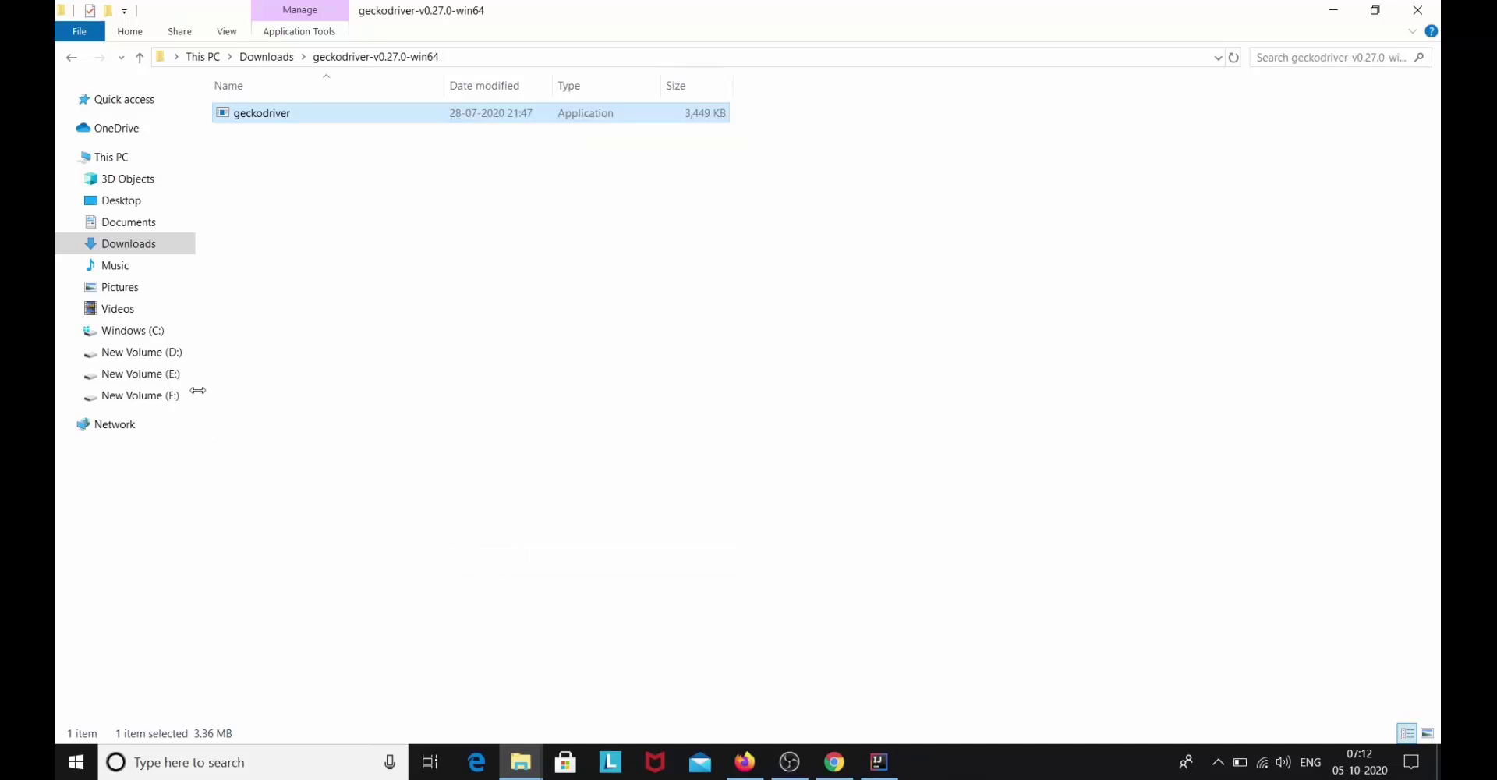
Paste geckodriver into D:\selenium jars and drivers\drivers\firefoxdriver
click(181, 360)
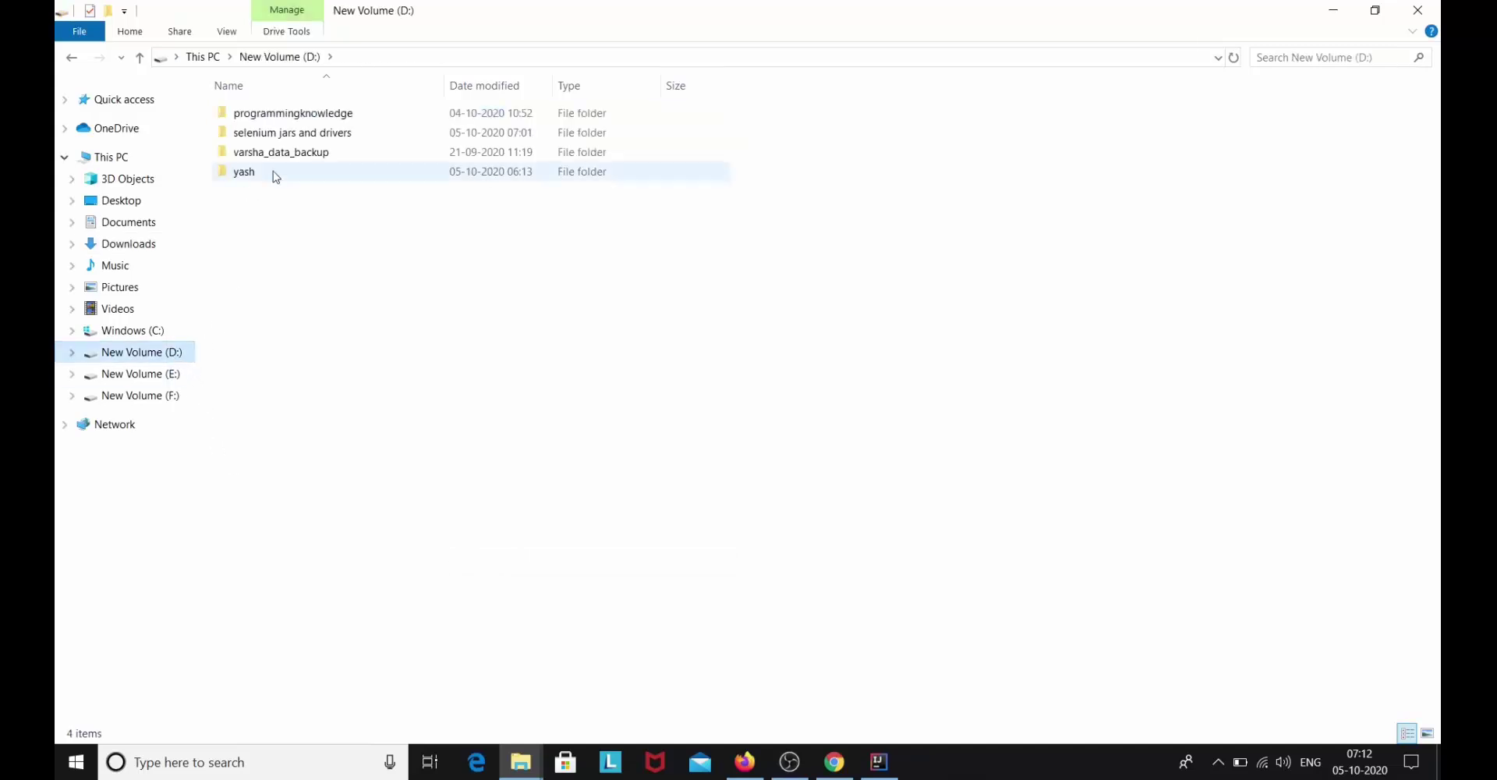
double_click(286, 137)
double_click(288, 117)
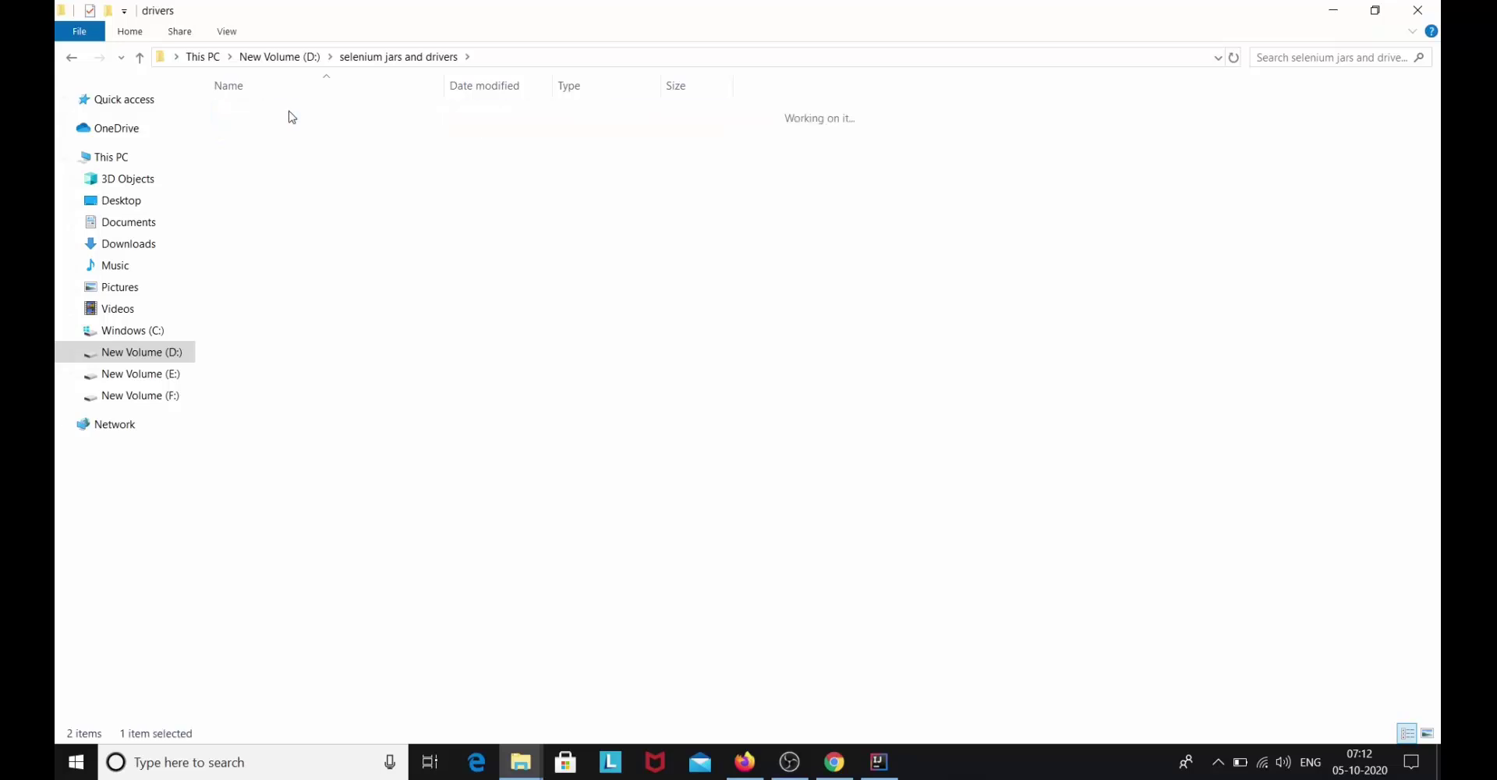
click(336, 139)
double_click(335, 139)
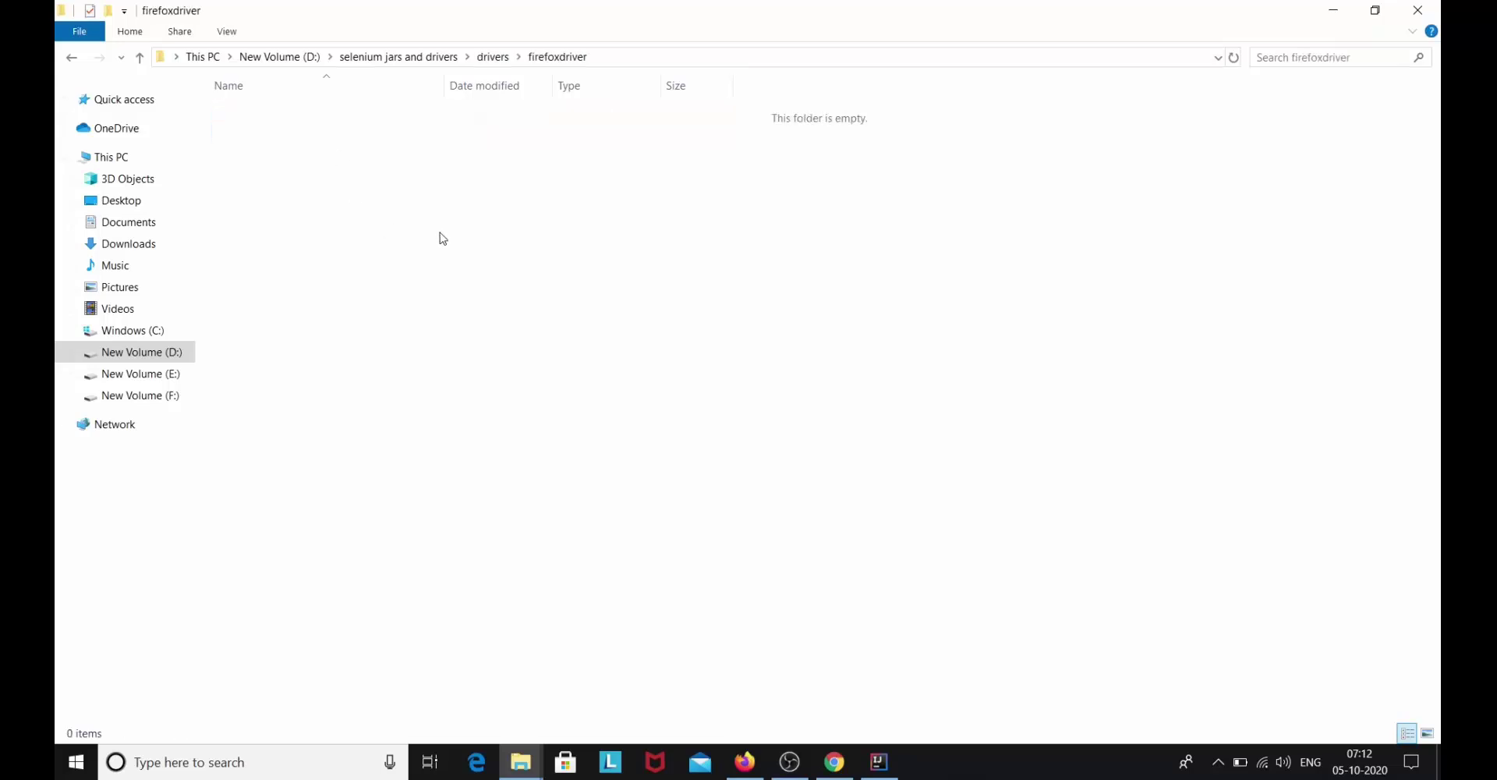
key(ctrl+v)
click(443, 235)
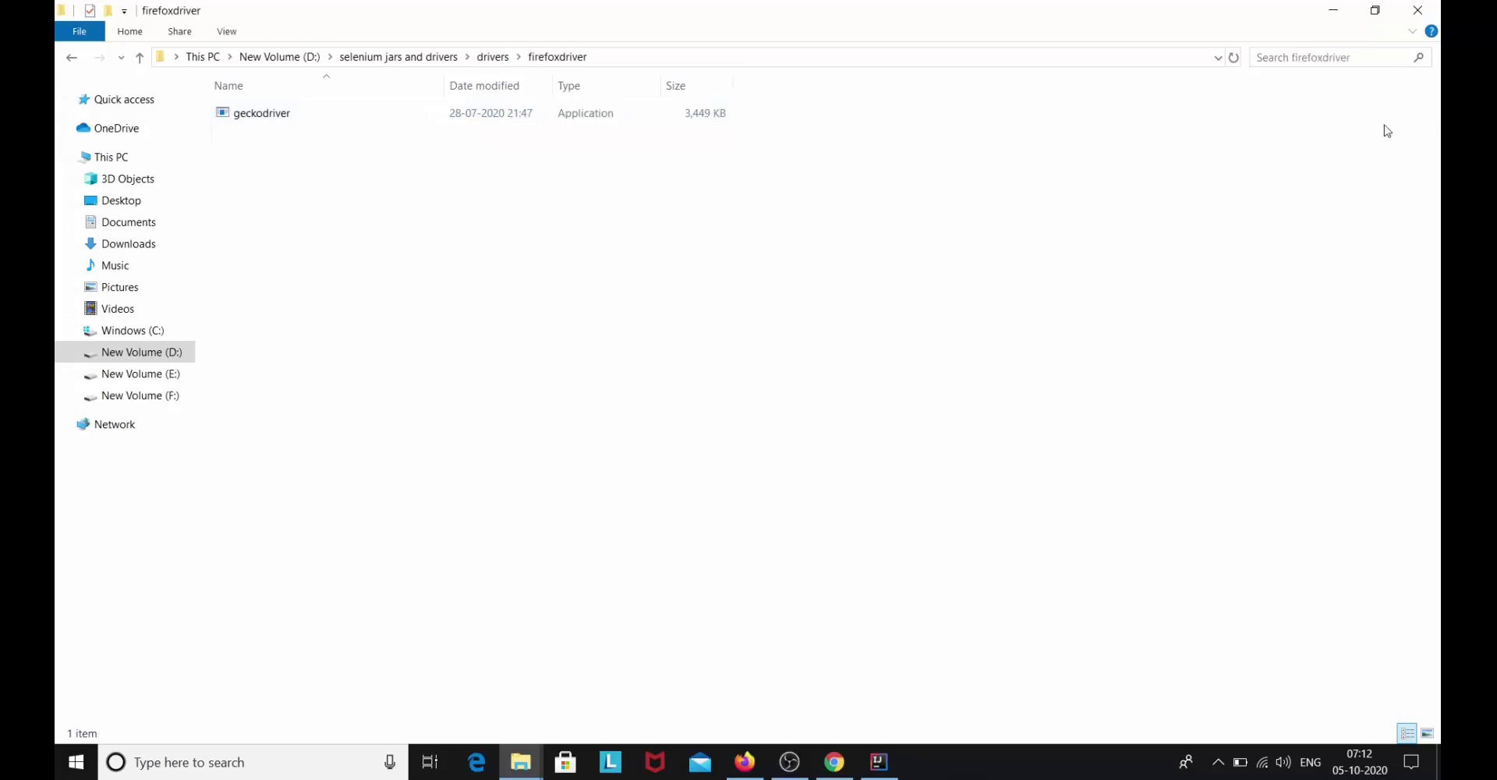